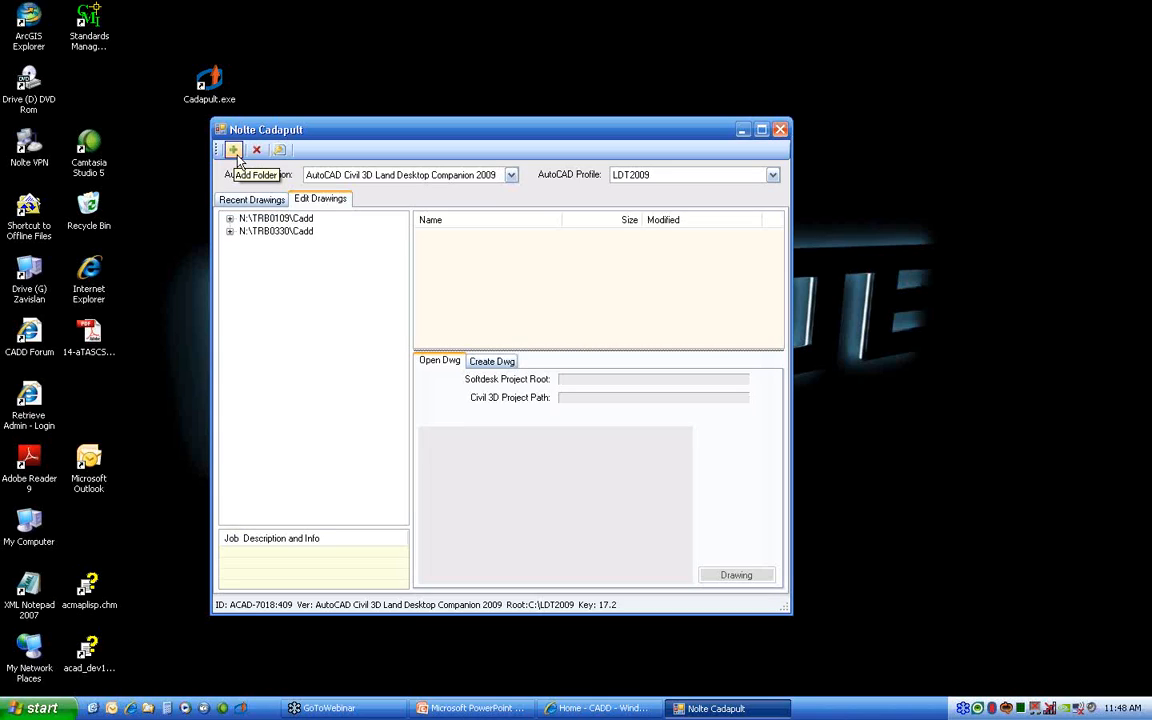
Add the TRB0100 folder from the Project (N:) drive as a job folder in the drawing list.
right_click(270, 299)
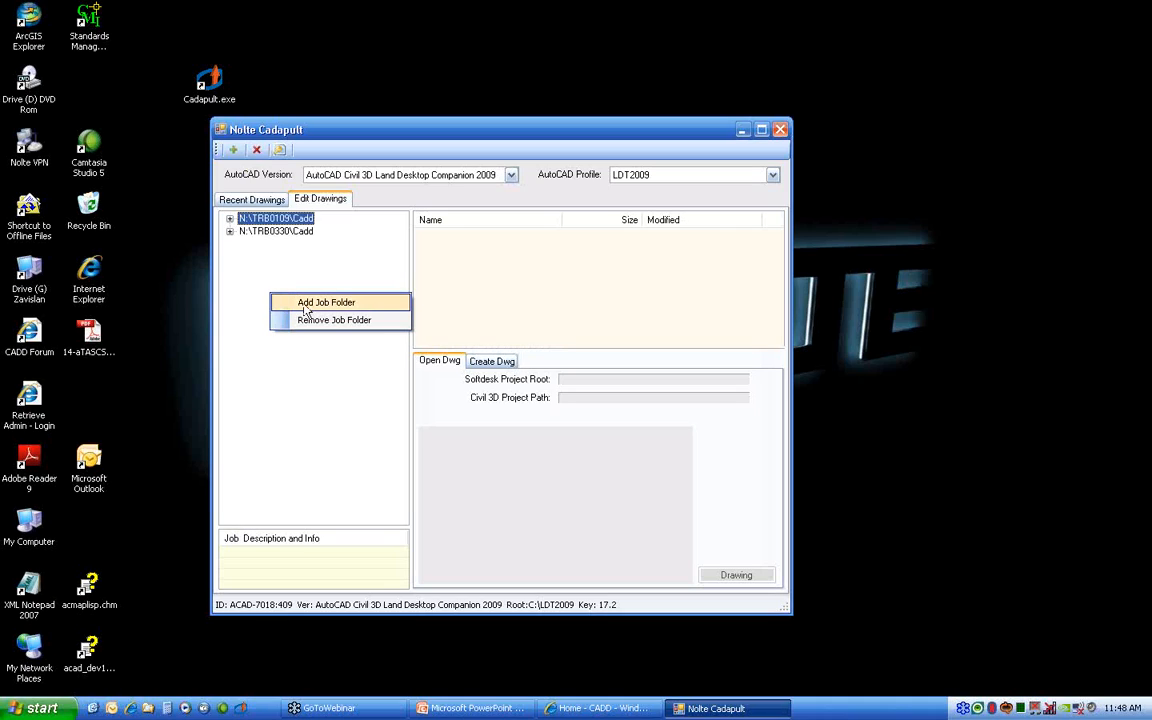
left_click(368, 306)
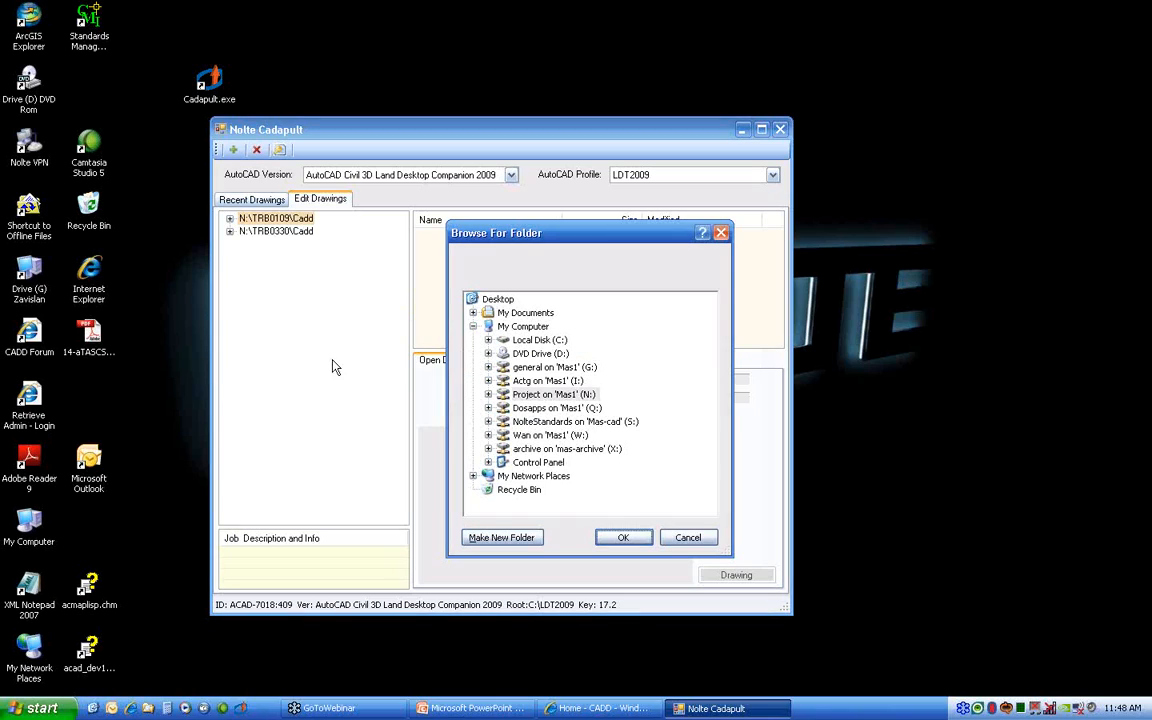
left_click(488, 394)
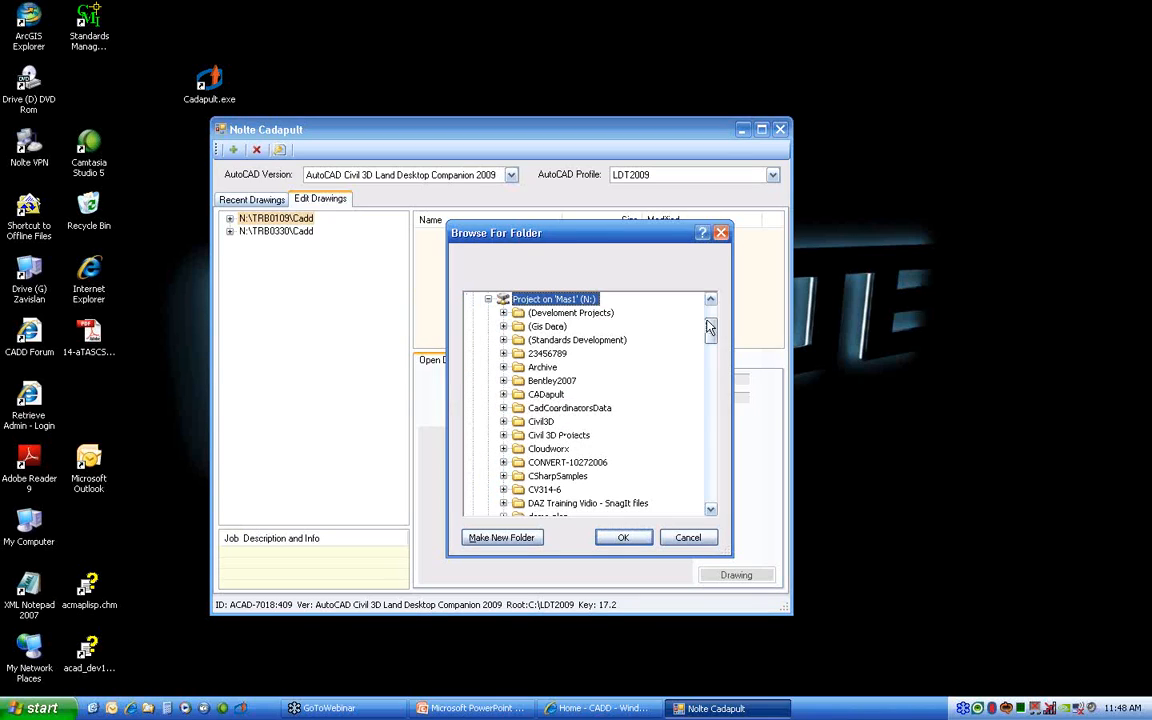
left_click_drag(709, 327, 709, 443)
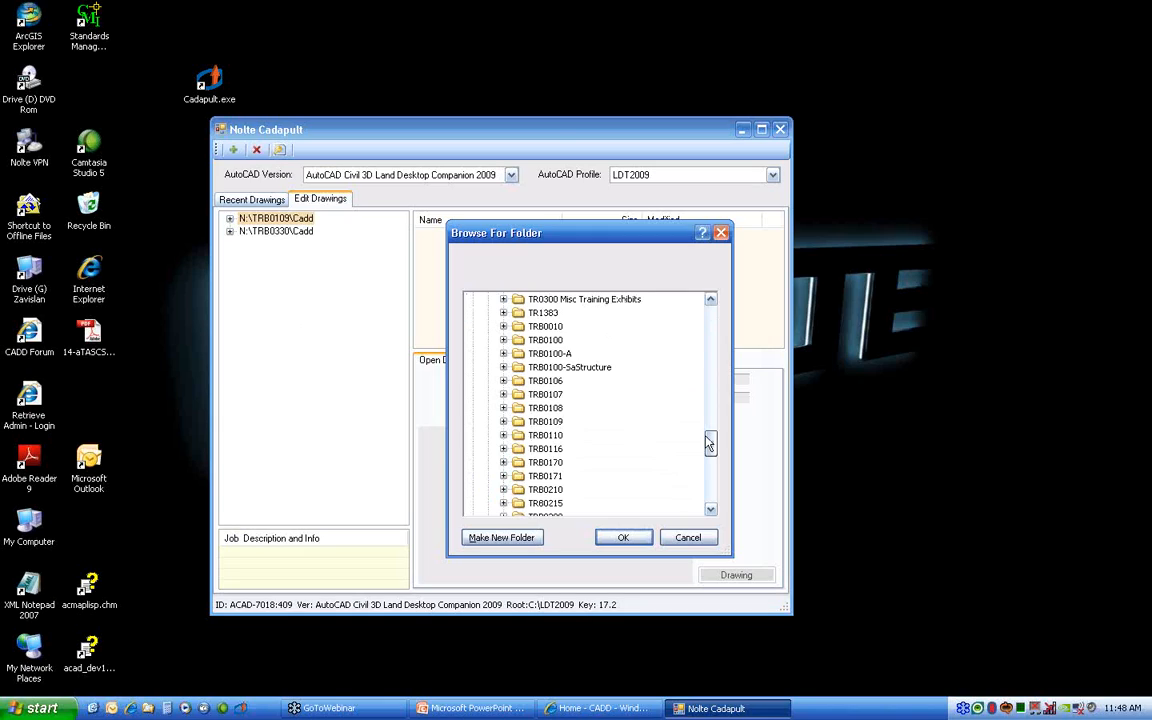
left_click(545, 340)
left_click(623, 537)
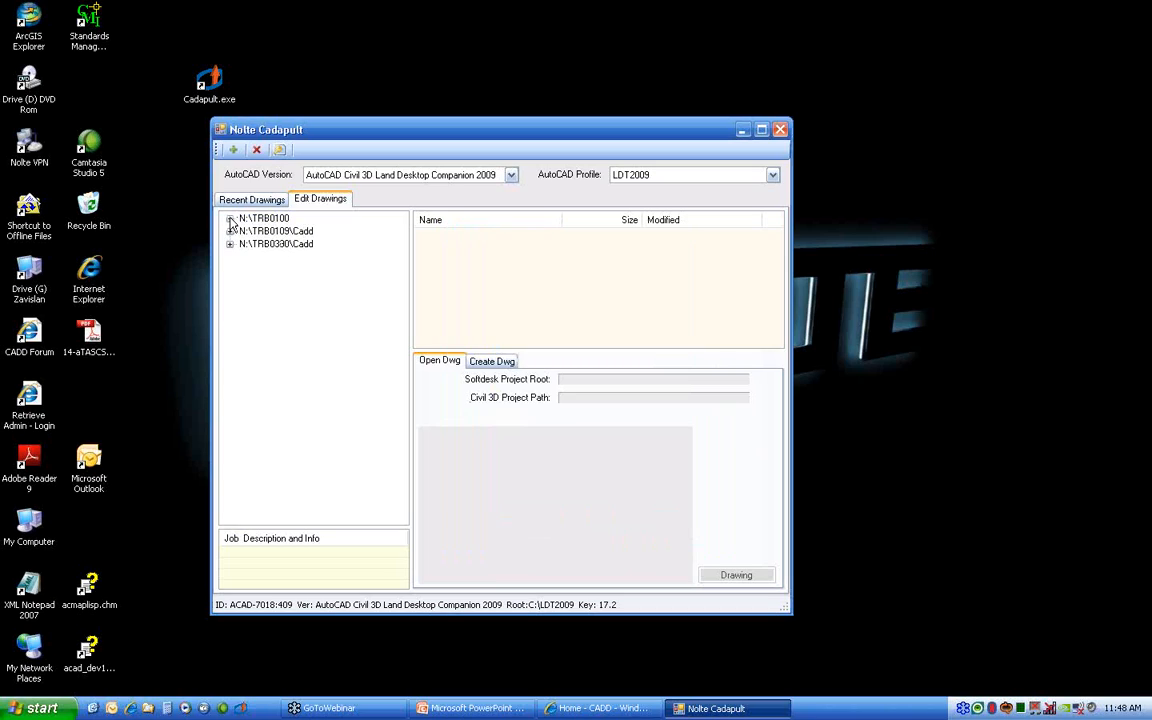
Expand the N:\TRB0100 job folder and list the drawings in its Cadd\Master subfolder.
left_click(230, 219)
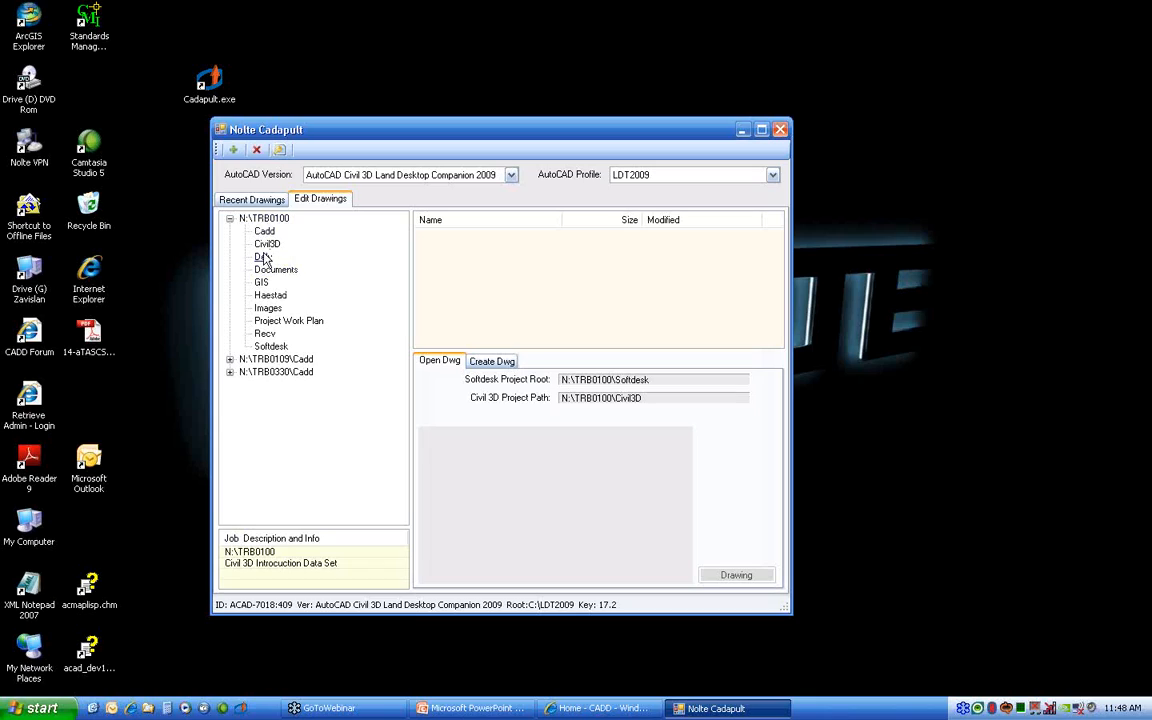
double_click(264, 231)
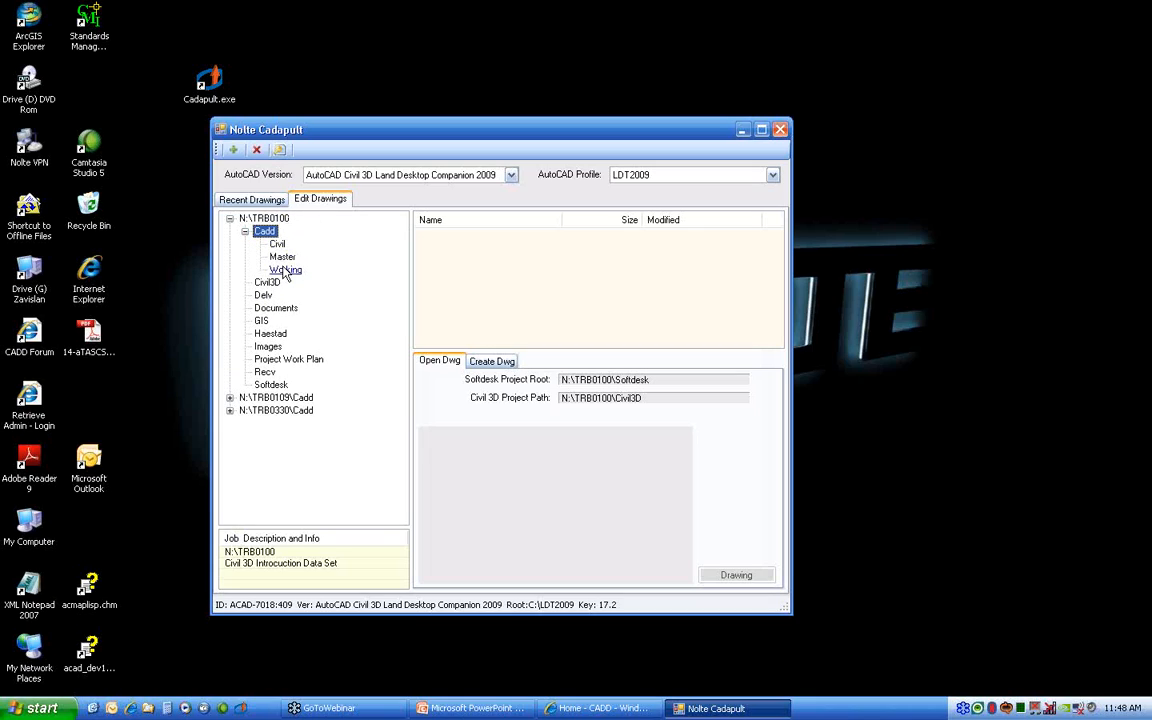
left_click(282, 258)
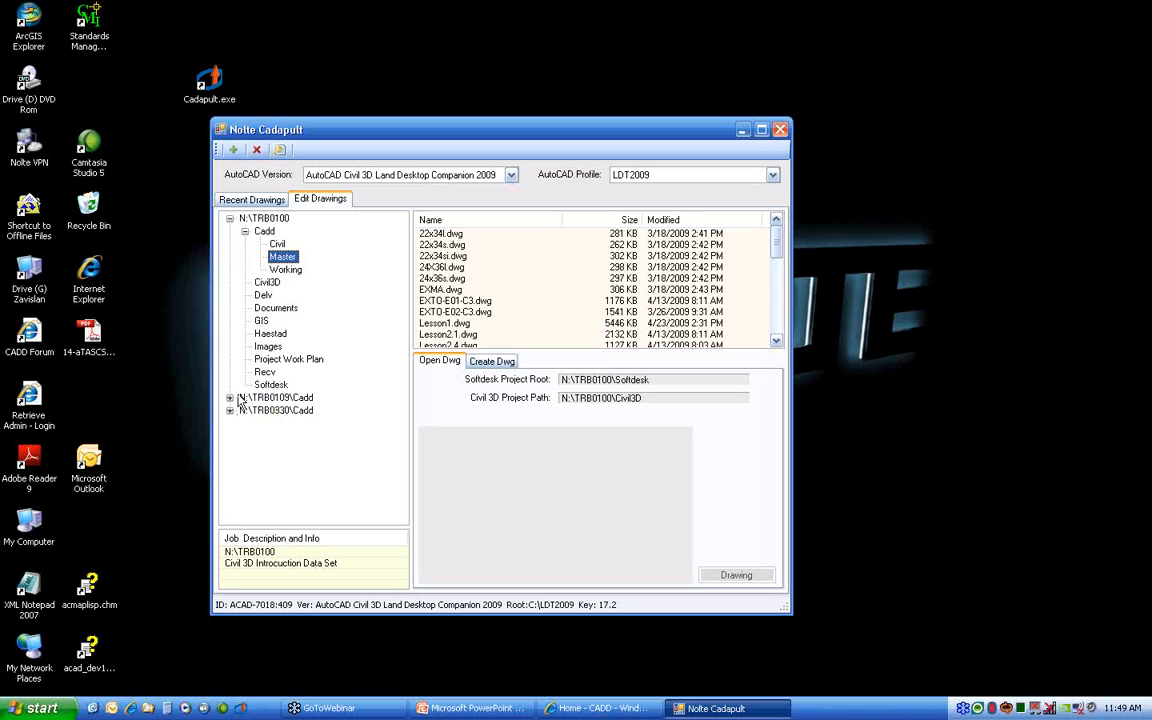
Show the subfolders and job description of N:\TRB0109\Cadd, and collapse both expanded job folders.
double_click(295, 398)
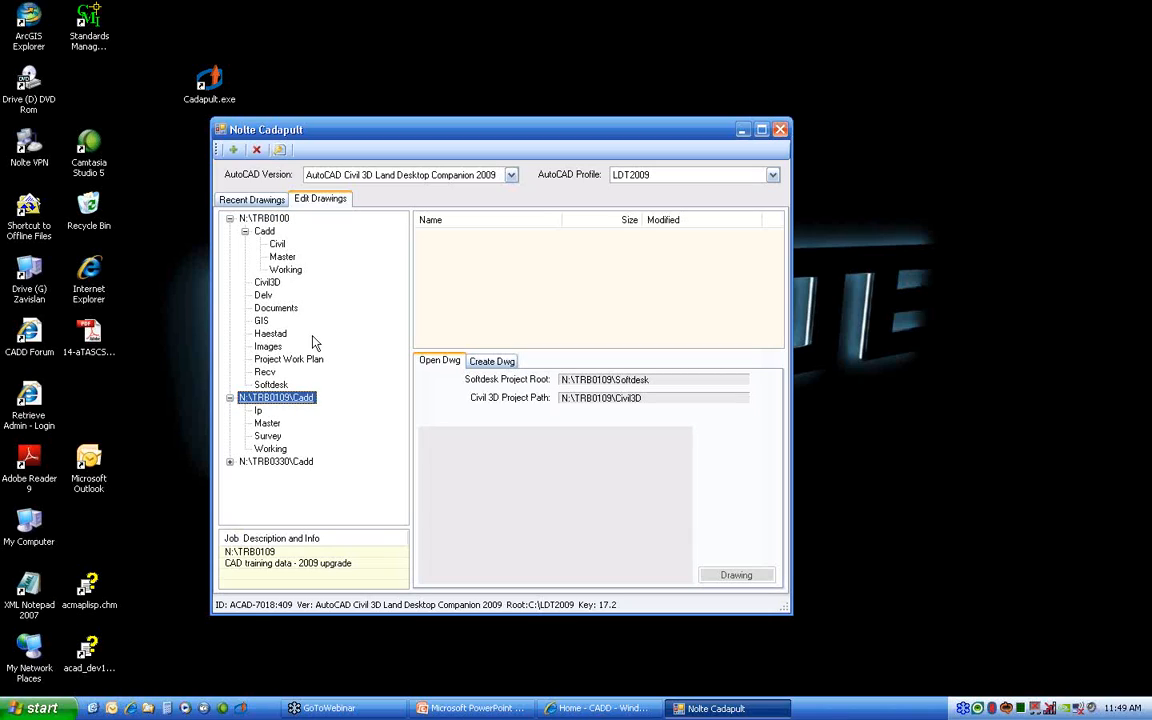
left_click(229, 219)
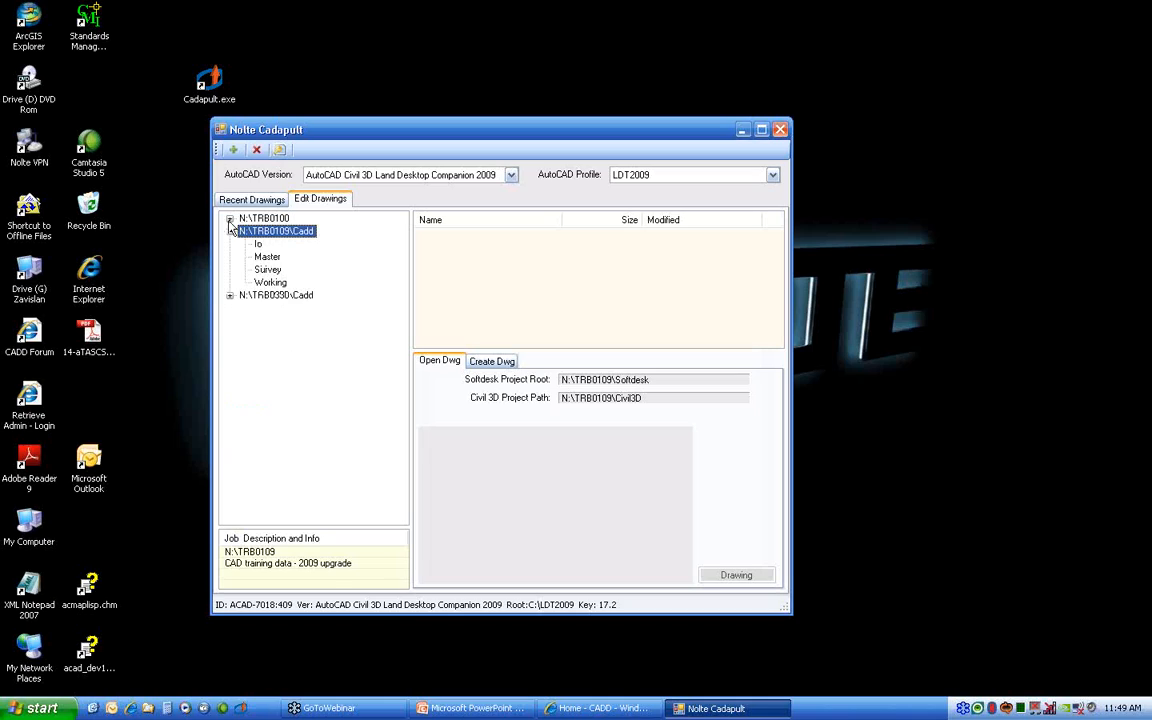
left_click(229, 231)
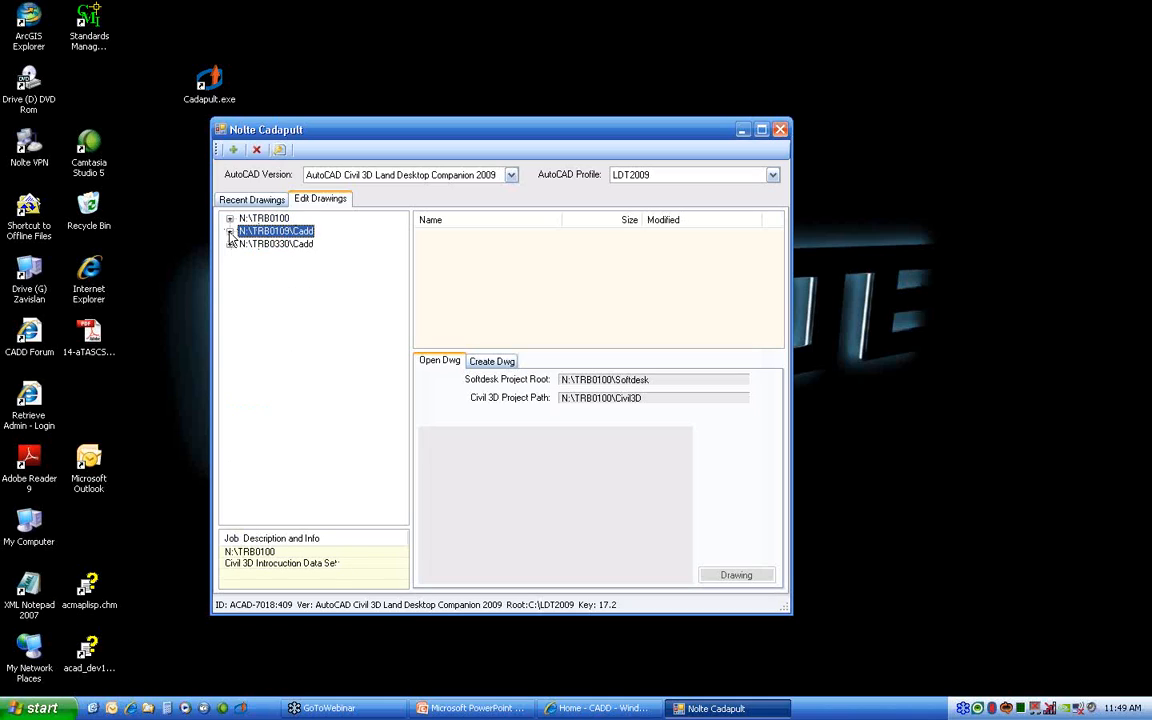
Remove the N:\TRB0100 job folder from the job list.
right_click(268, 219)
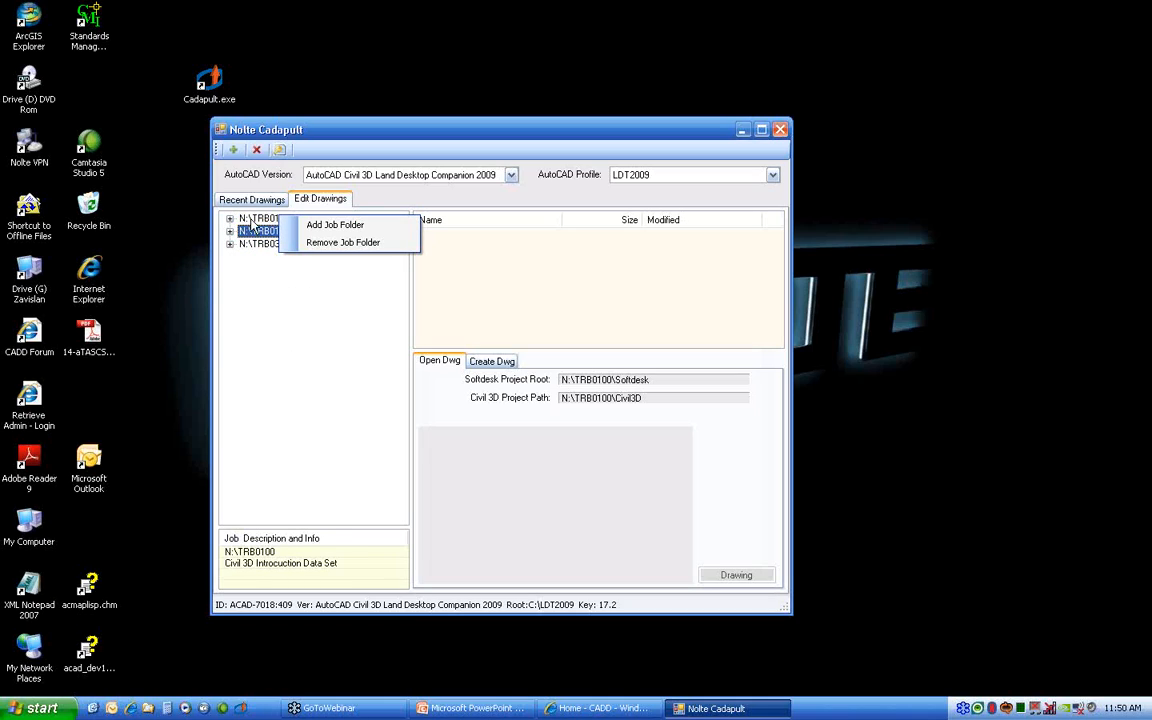
left_click(269, 221)
right_click(265, 219)
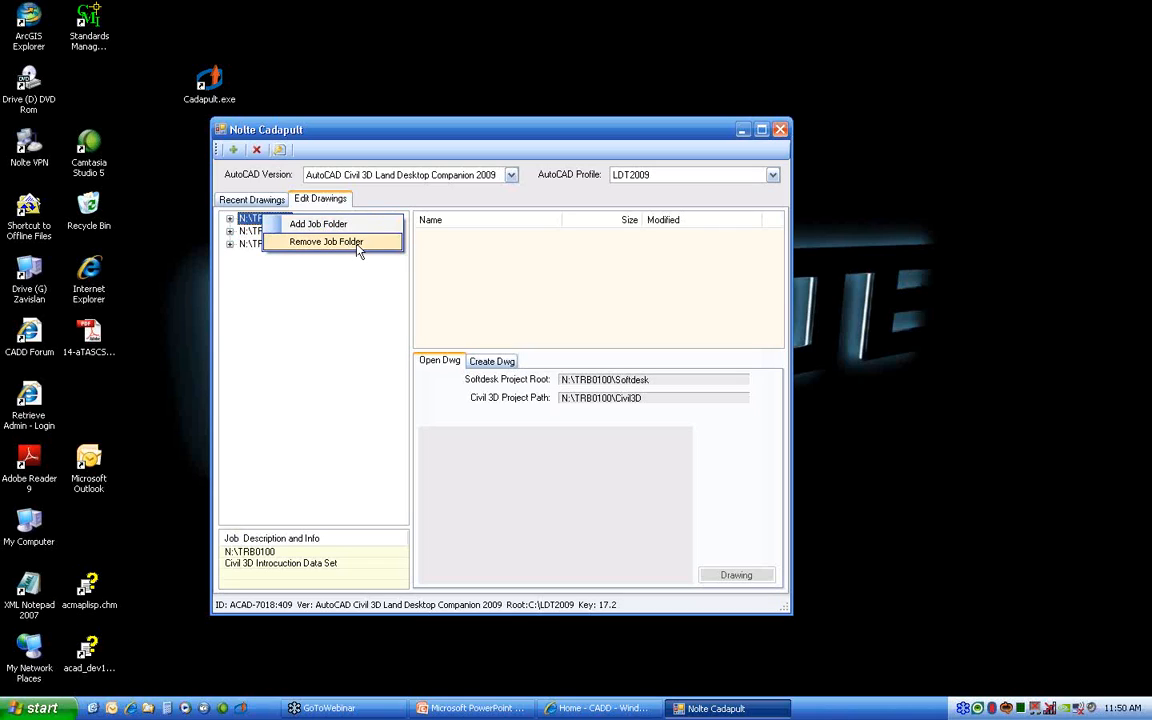
left_click(268, 221)
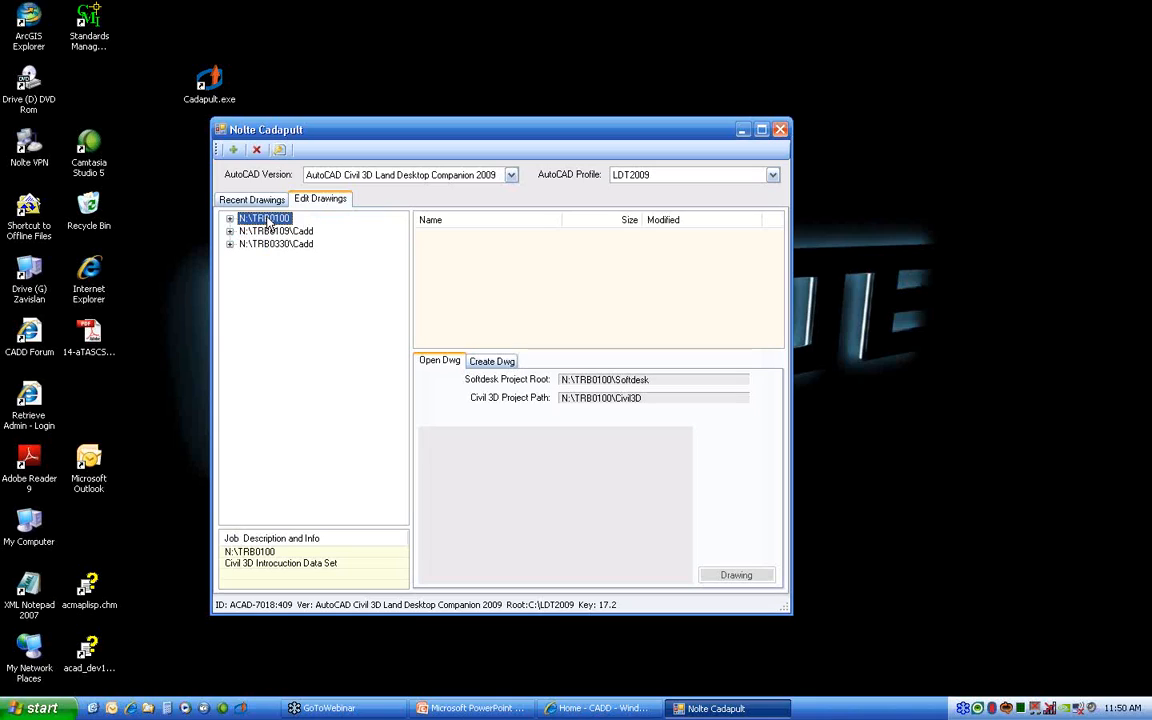
left_click(257, 150)
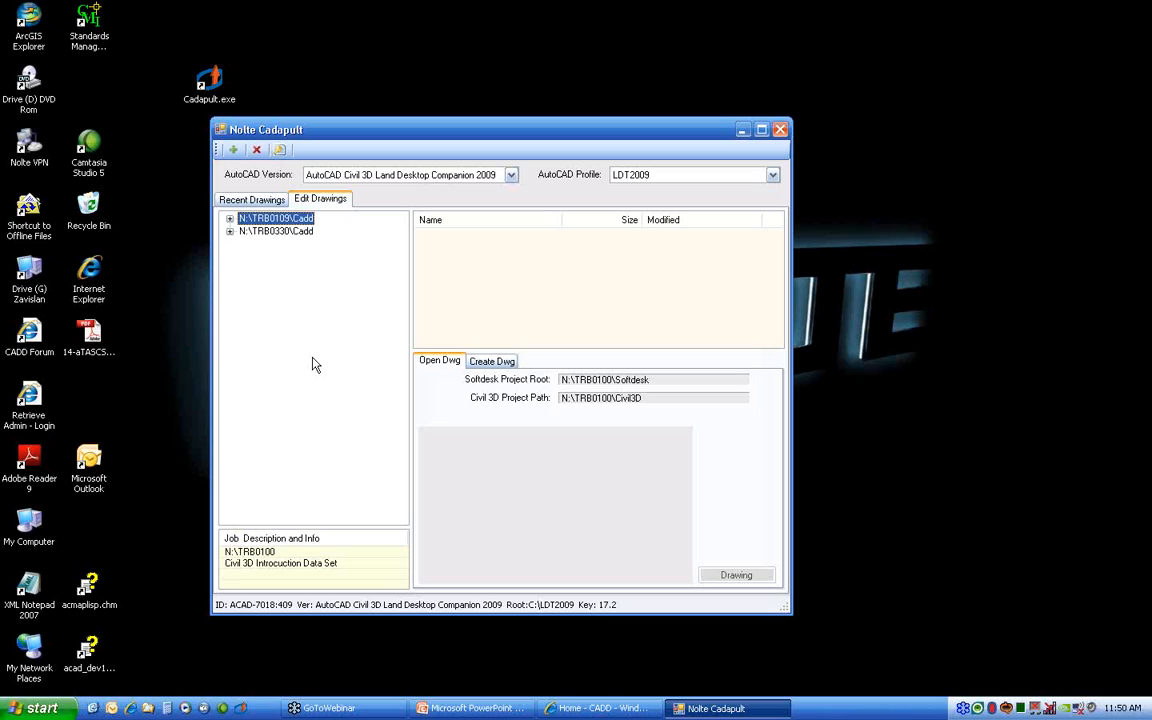
List the drawings in the Master subfolder of the N:\TRB0109\Cadd job folder.
left_click(229, 219)
left_click(268, 244)
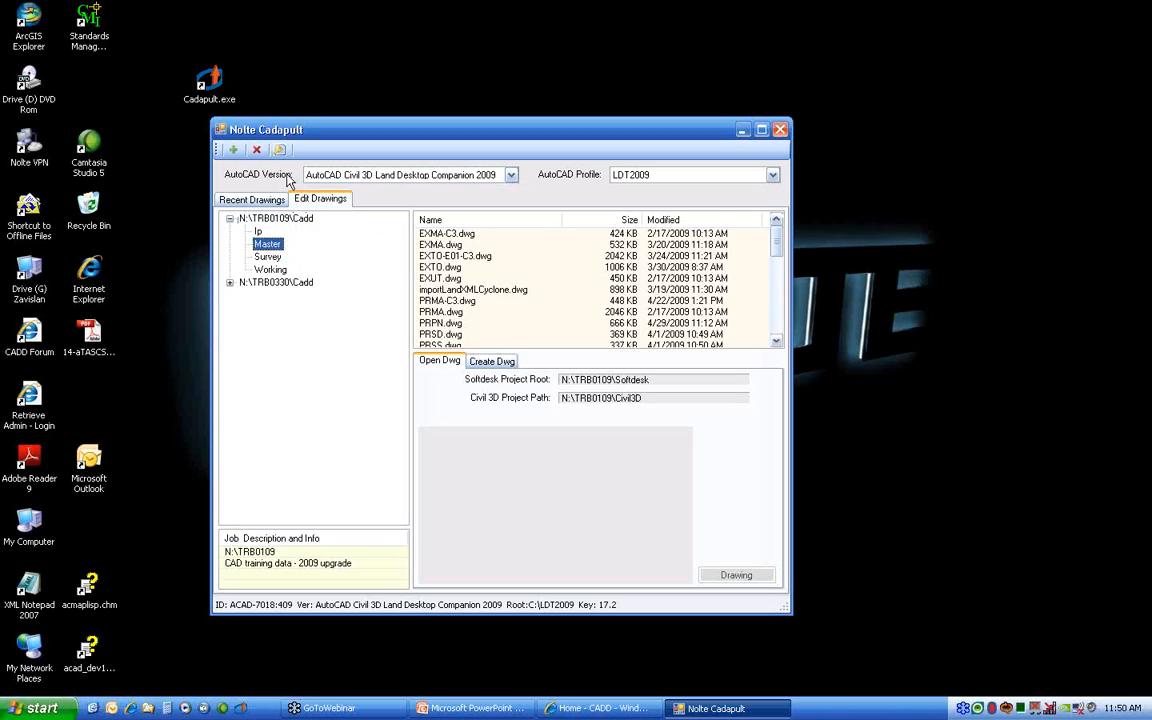
Set the AutoCAD version to AutoCAD Civil 3D 2009 with the C3D2009 profile.
left_click(385, 178)
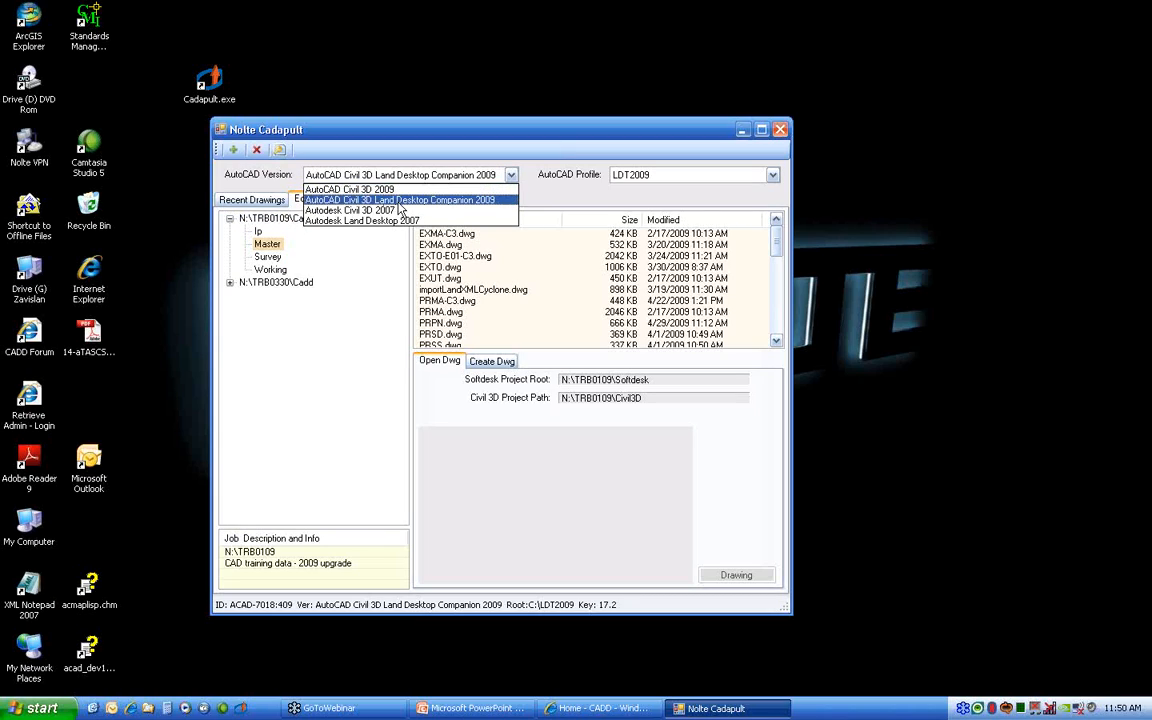
left_click(358, 179)
left_click(676, 176)
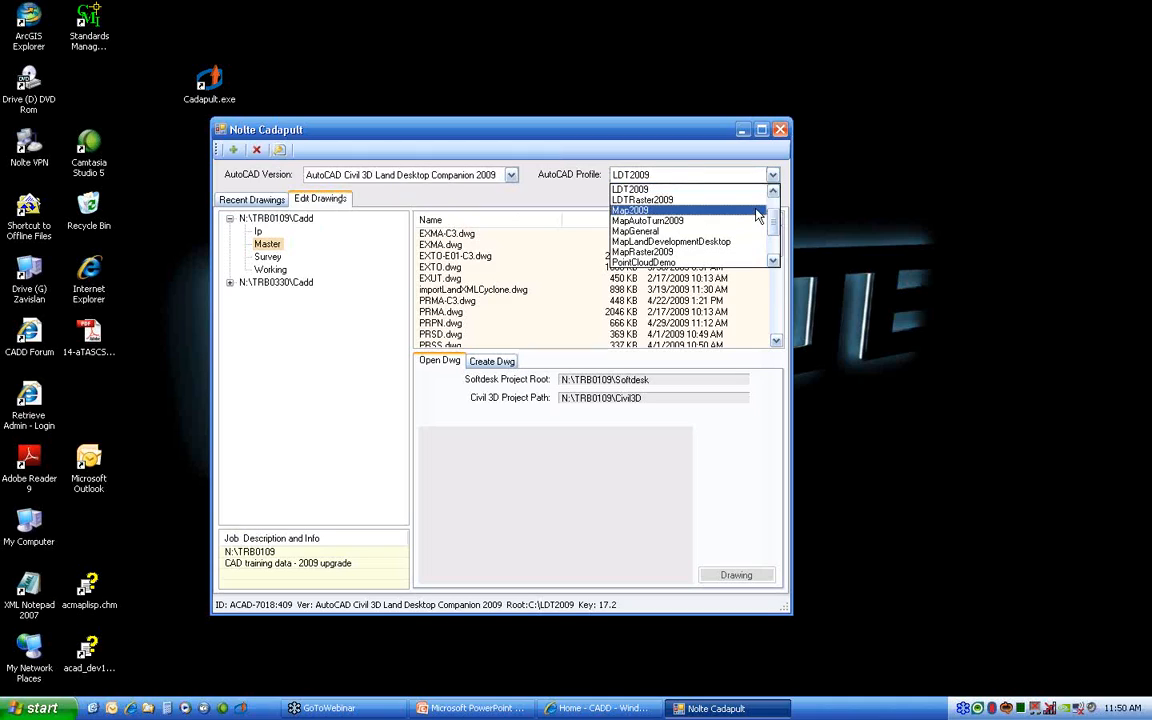
left_click_drag(776, 218, 777, 248)
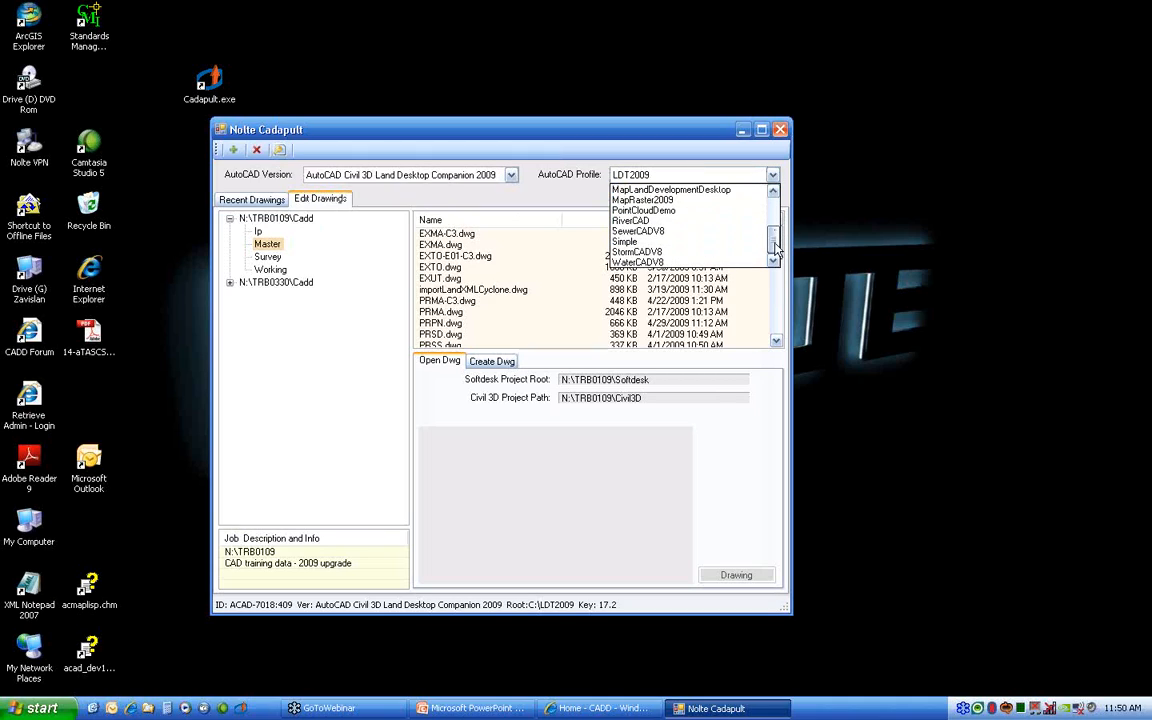
left_click(450, 175)
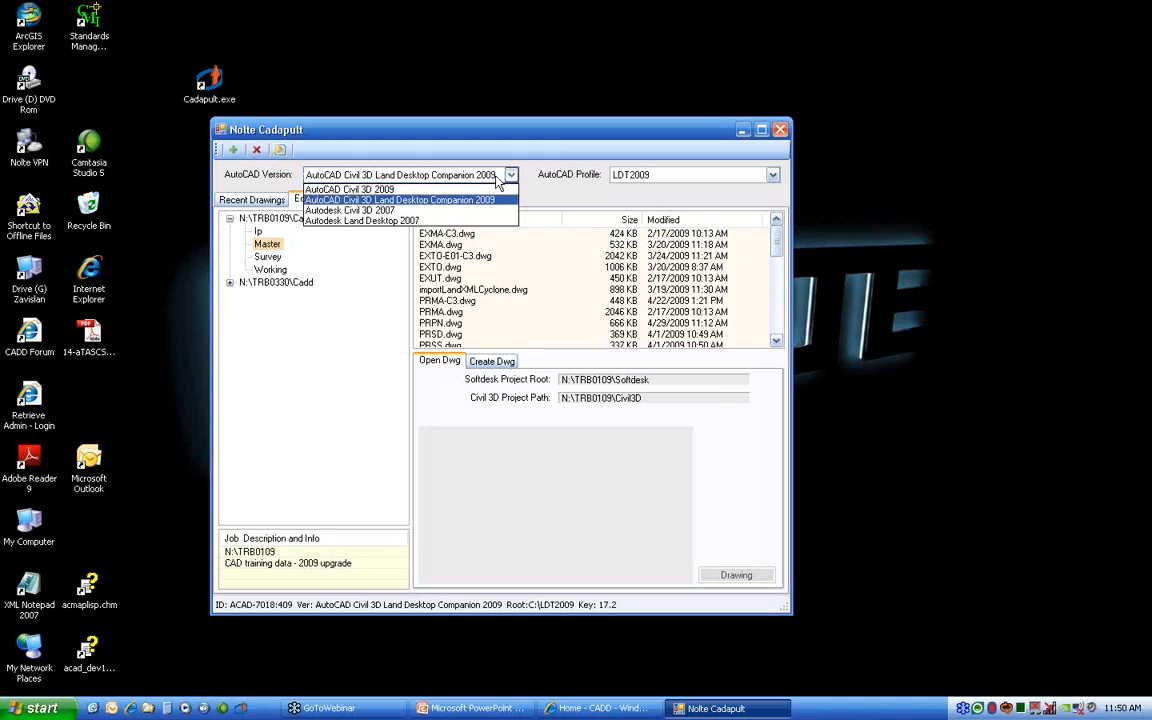
left_click(350, 189)
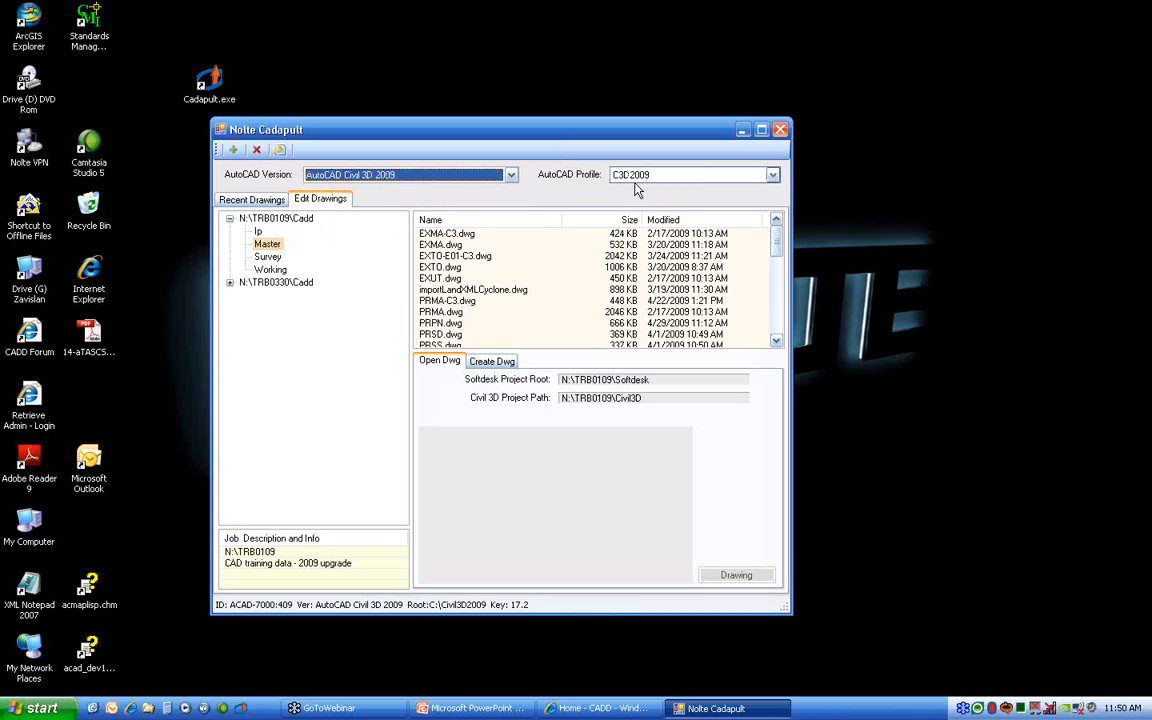
left_click(773, 175)
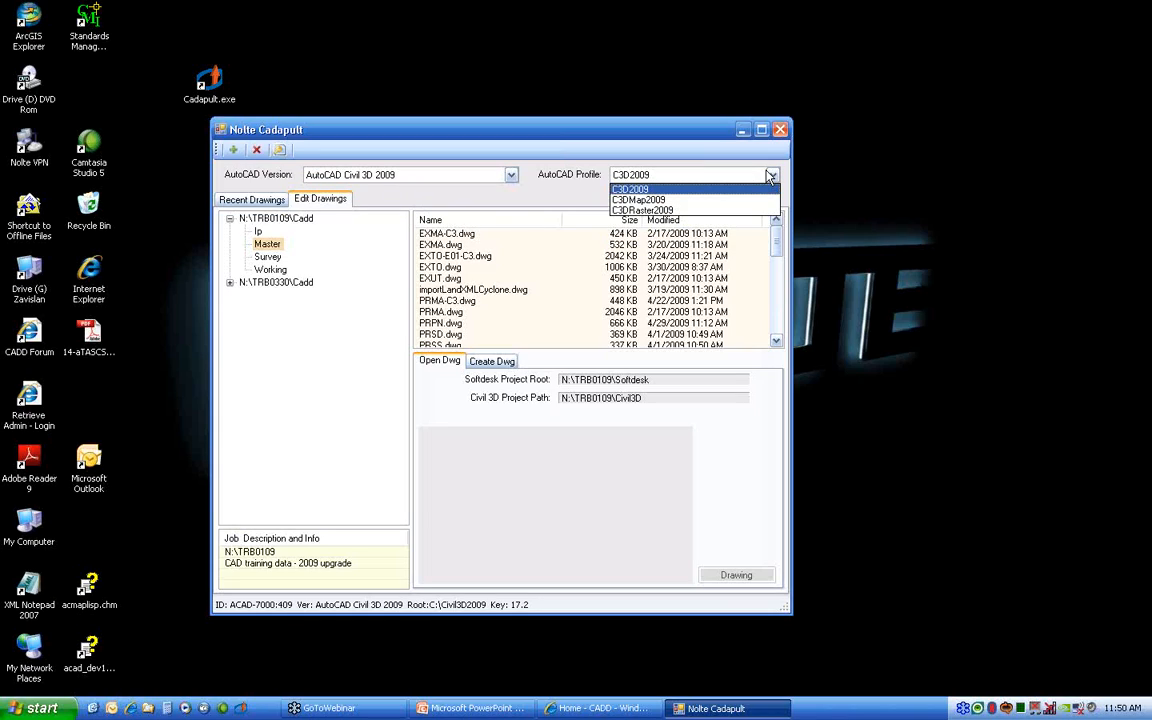
left_click(653, 191)
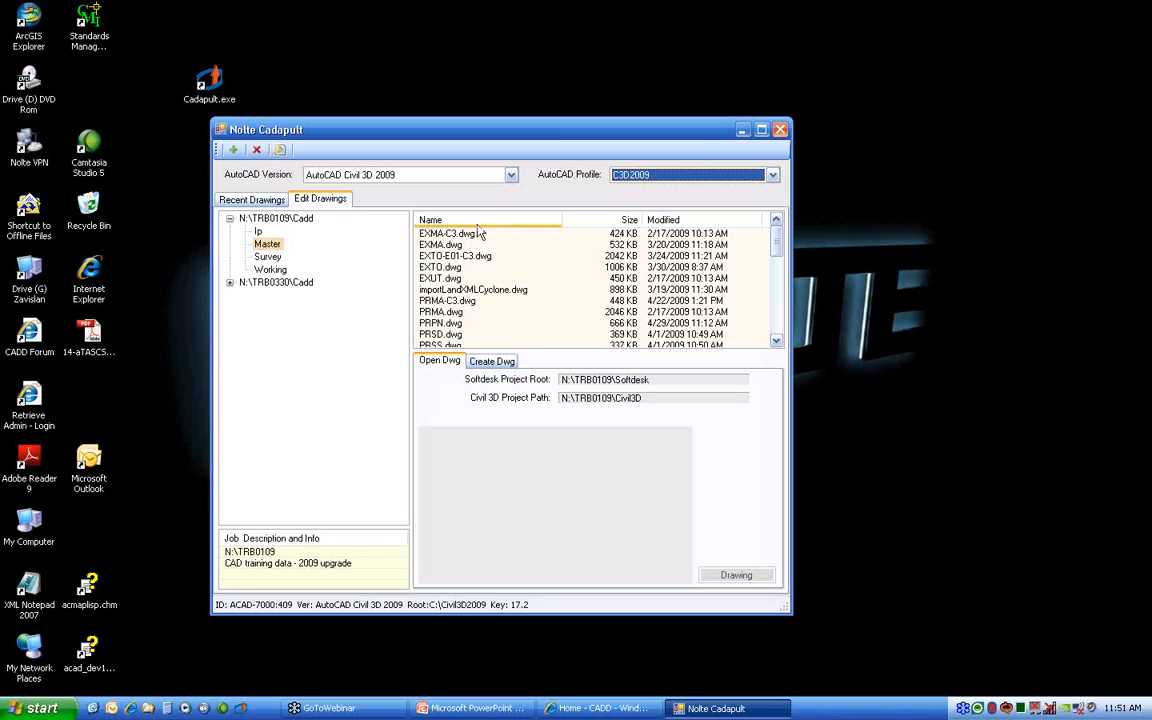
Sort the drawings by modified date with the newest first, and preview PRPN.dwg.
left_click(660, 219)
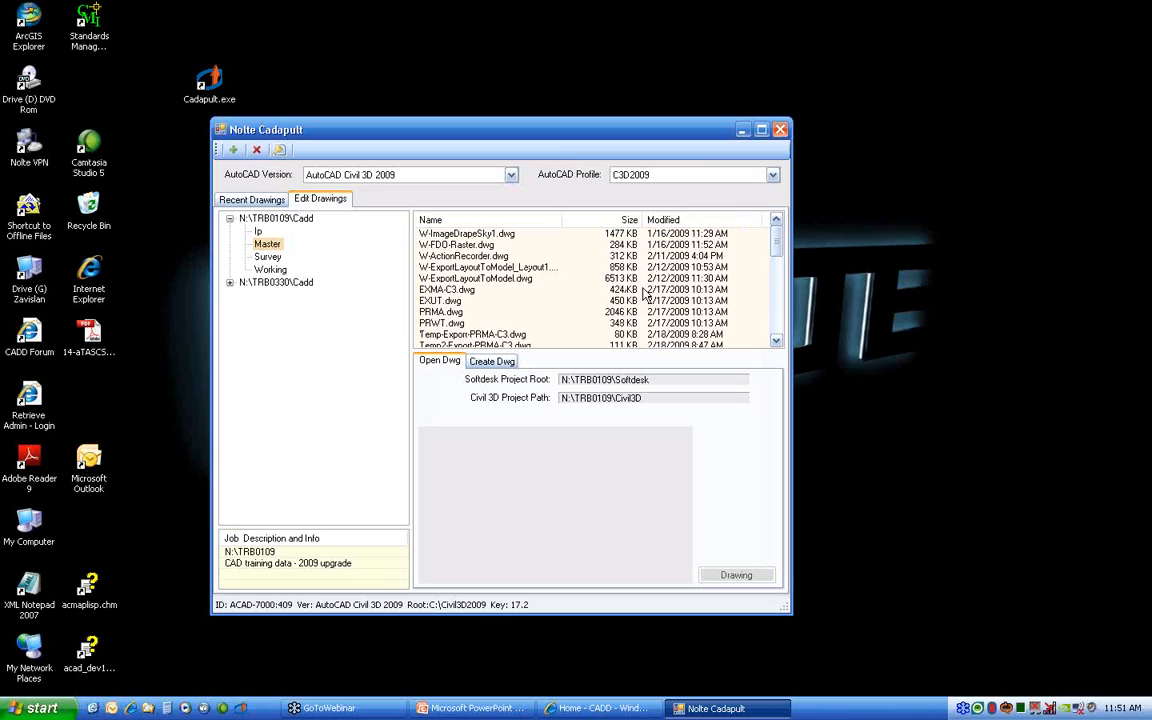
left_click(685, 221)
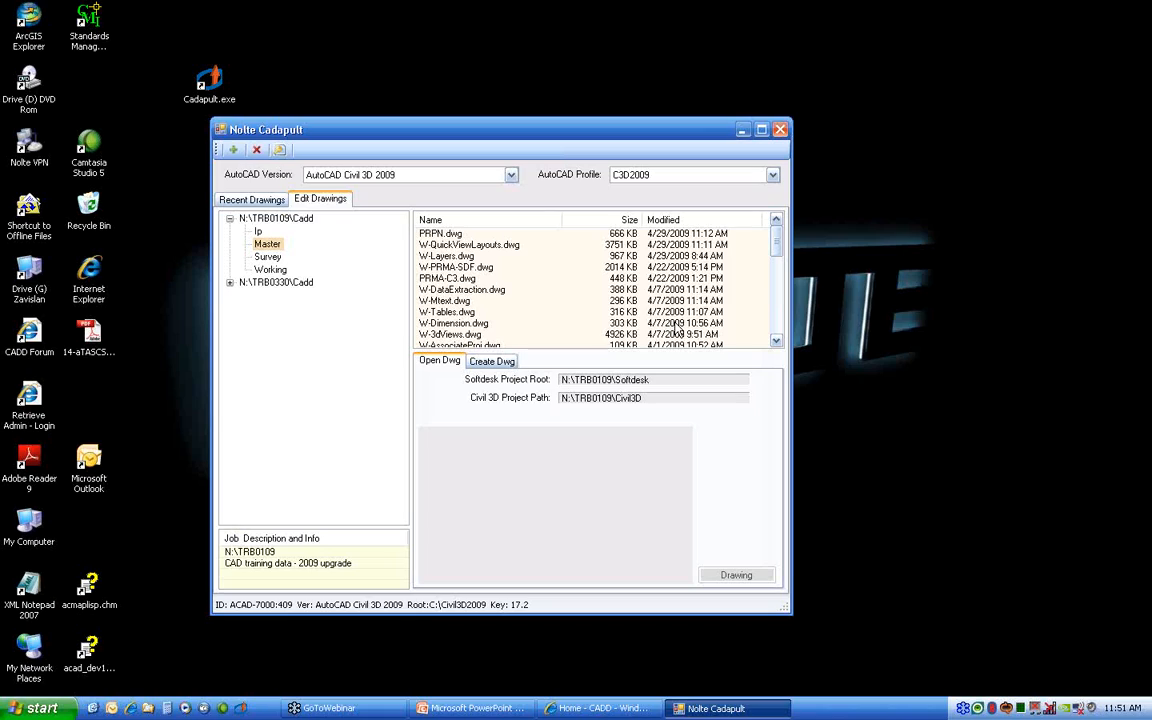
left_click(441, 234)
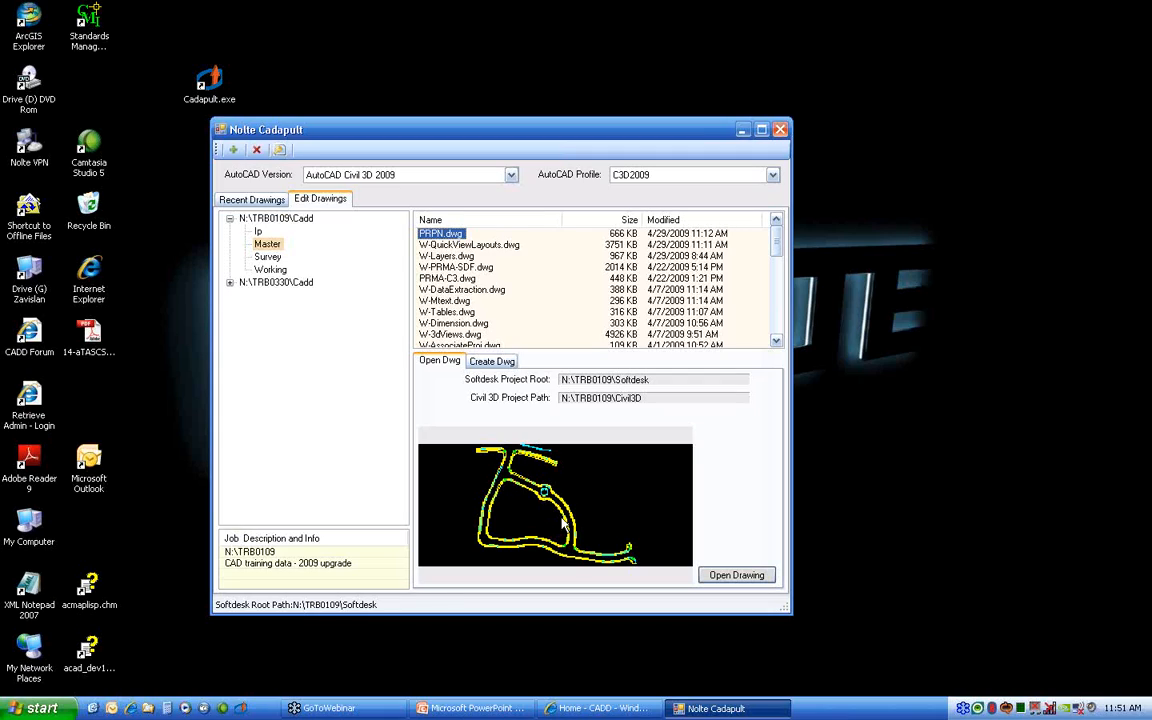
Sort the drawings by name and open W-QuickViewLayouts.dwg in AutoCAD Civil 3D 2009.
left_click(466, 221)
scroll(570, 265, "down", 8)
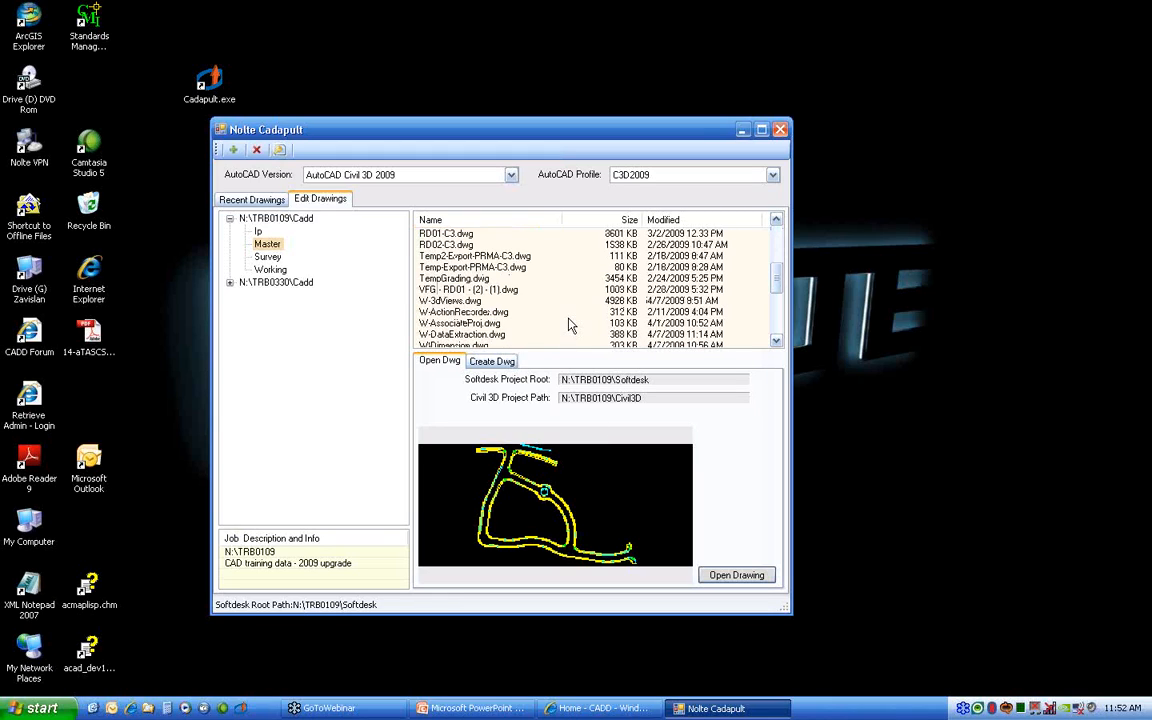
scroll(568, 330, "down", 4)
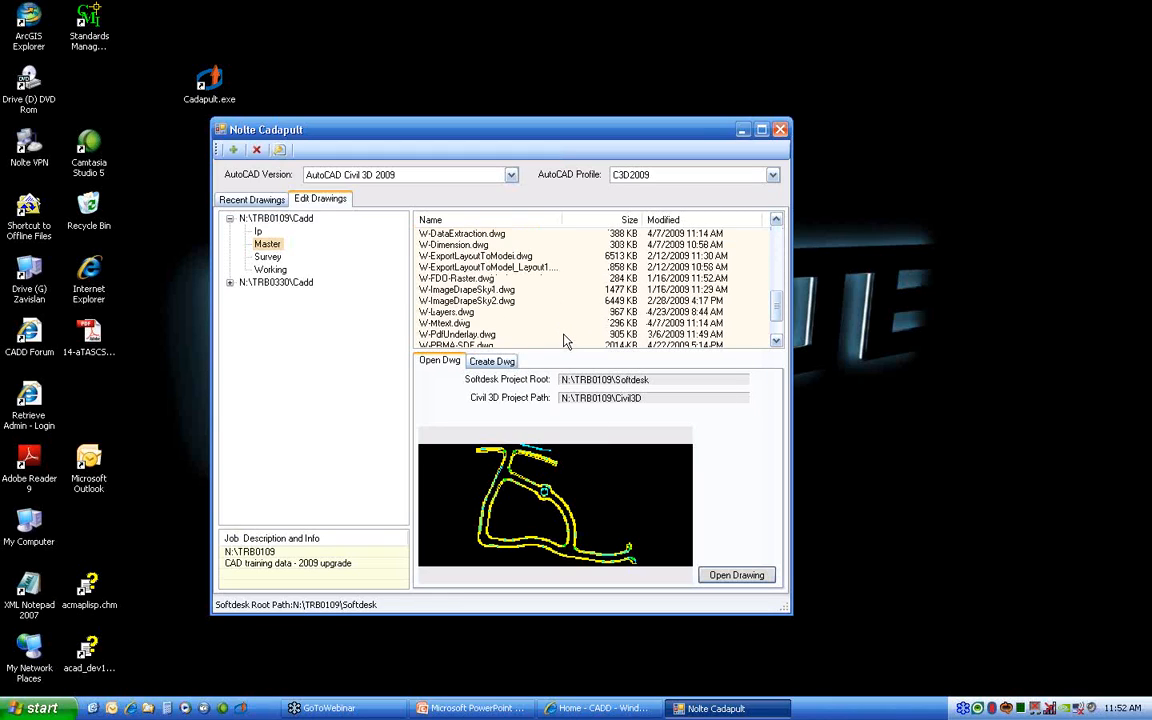
scroll(565, 341, "down", 1)
left_click(466, 311)
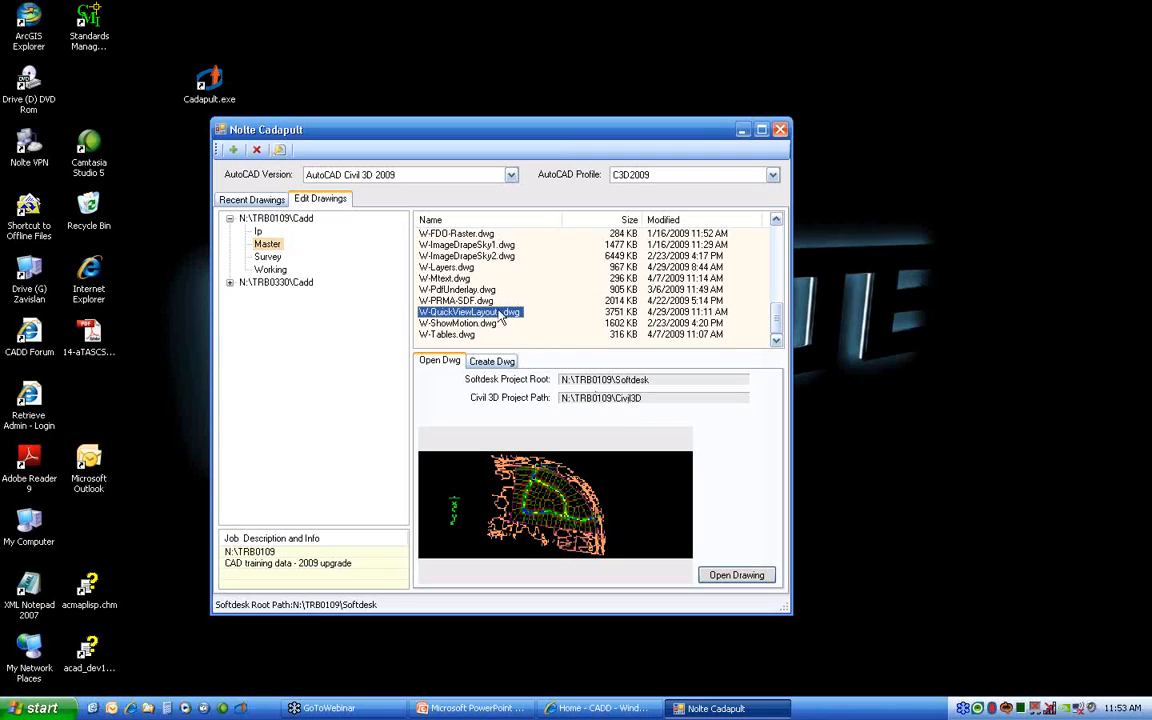
left_click(748, 577)
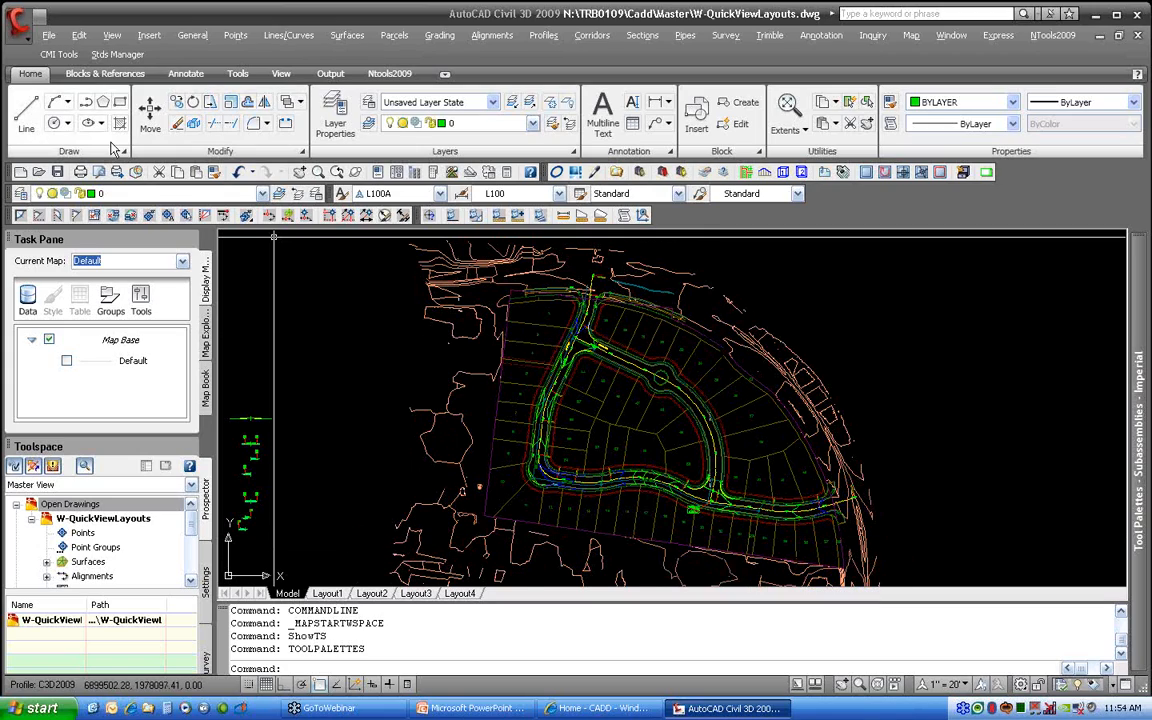
Check the default folder offered for opening drawings, and dismiss the file selection without opening anything.
left_click(48, 35)
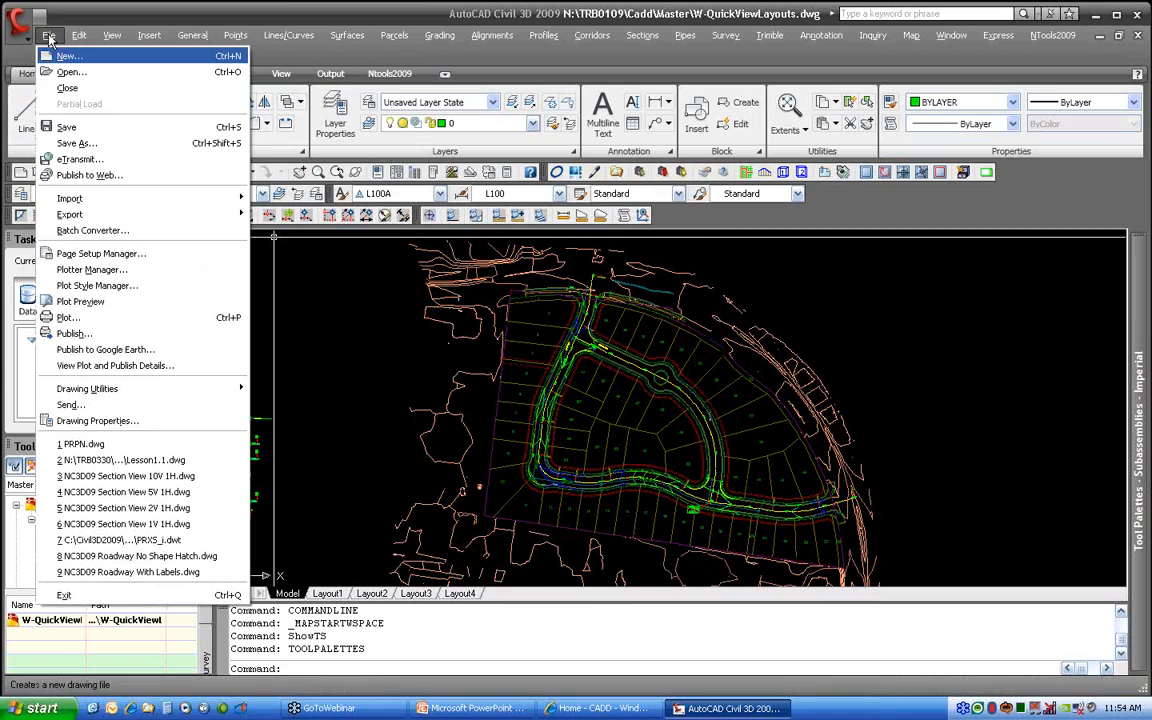
left_click(83, 78)
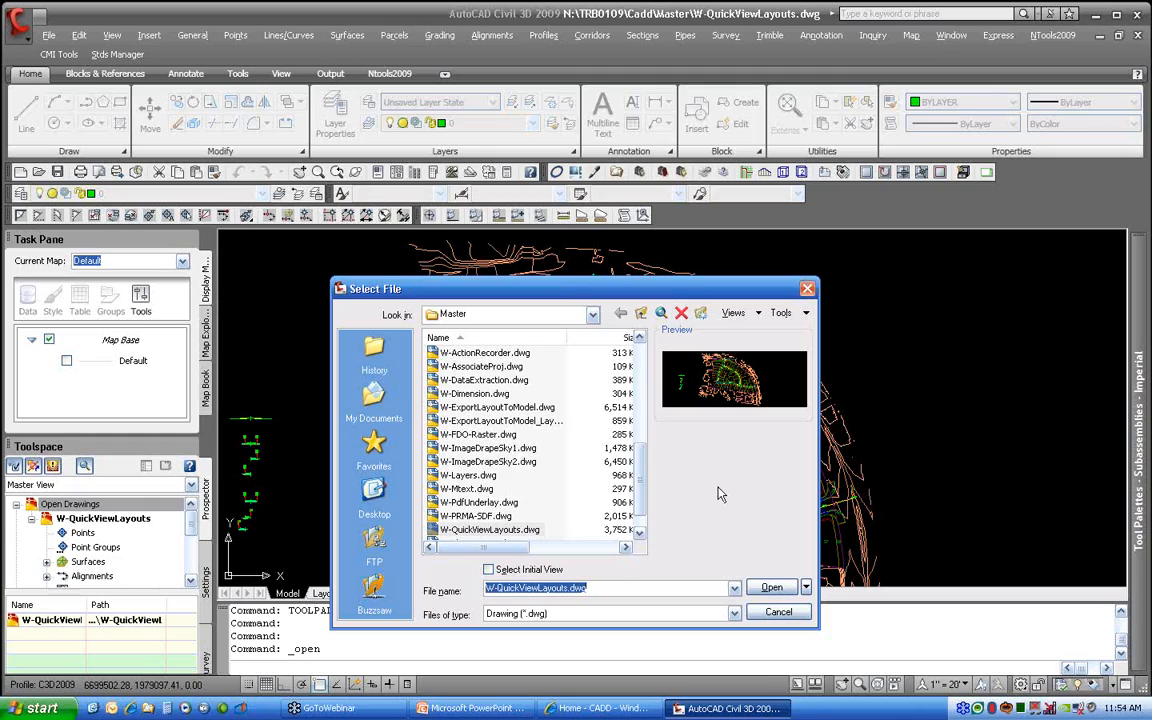
left_click(777, 614)
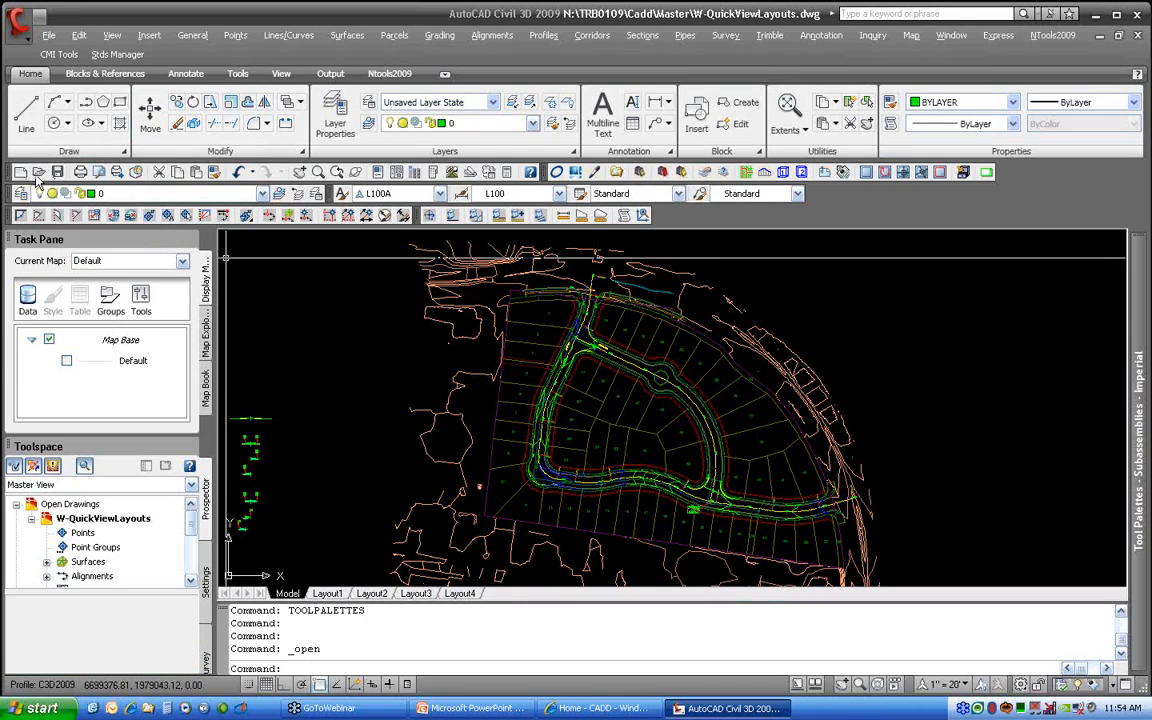
Create a new drawing, and check the templates offered by the NEW command without selecting one.
left_click(20, 172)
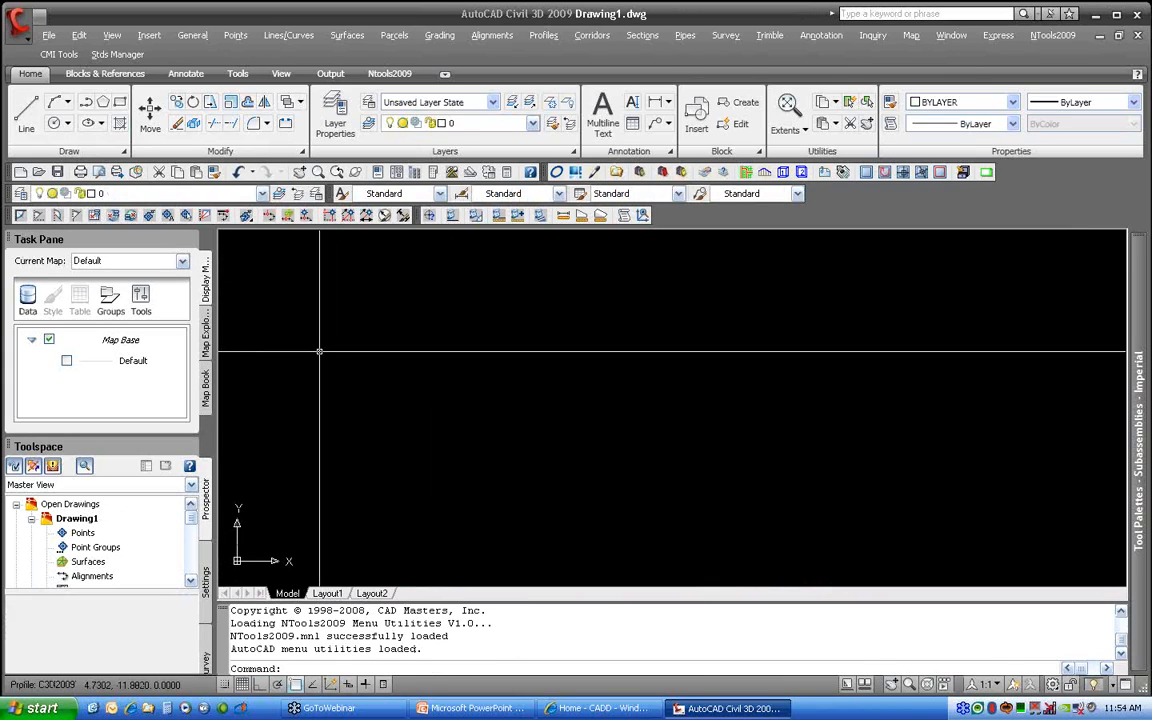
type("new")
key("Return")
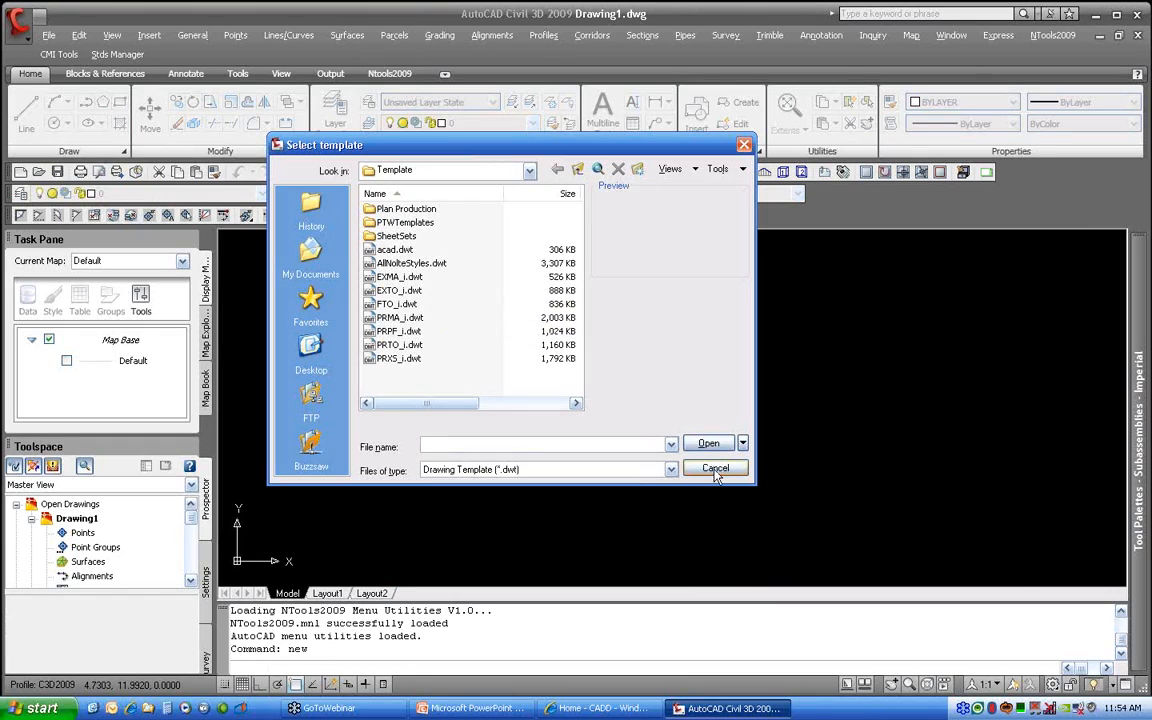
key("Escape")
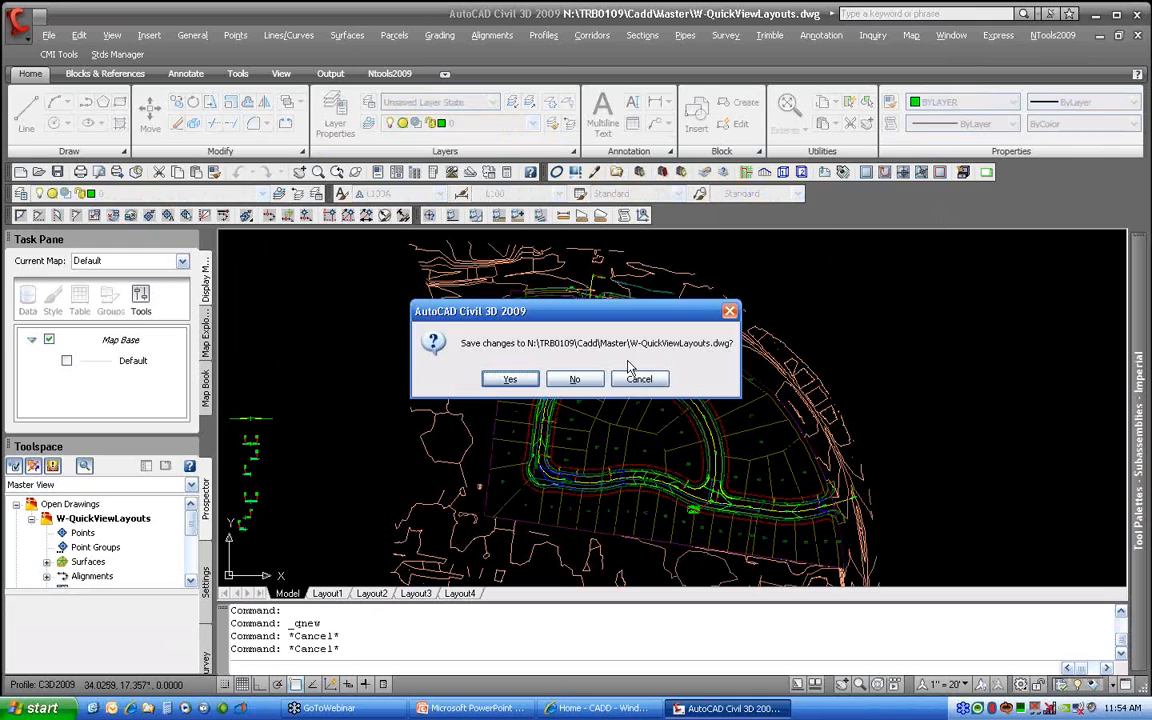
Exit AutoCAD Civil 3D without saving W-QuickViewLayouts.dwg, and set Nolte Cadapult's AutoCAD version to AutoCAD Civil 3D Land Desktop Companion 2009.
left_click(578, 380)
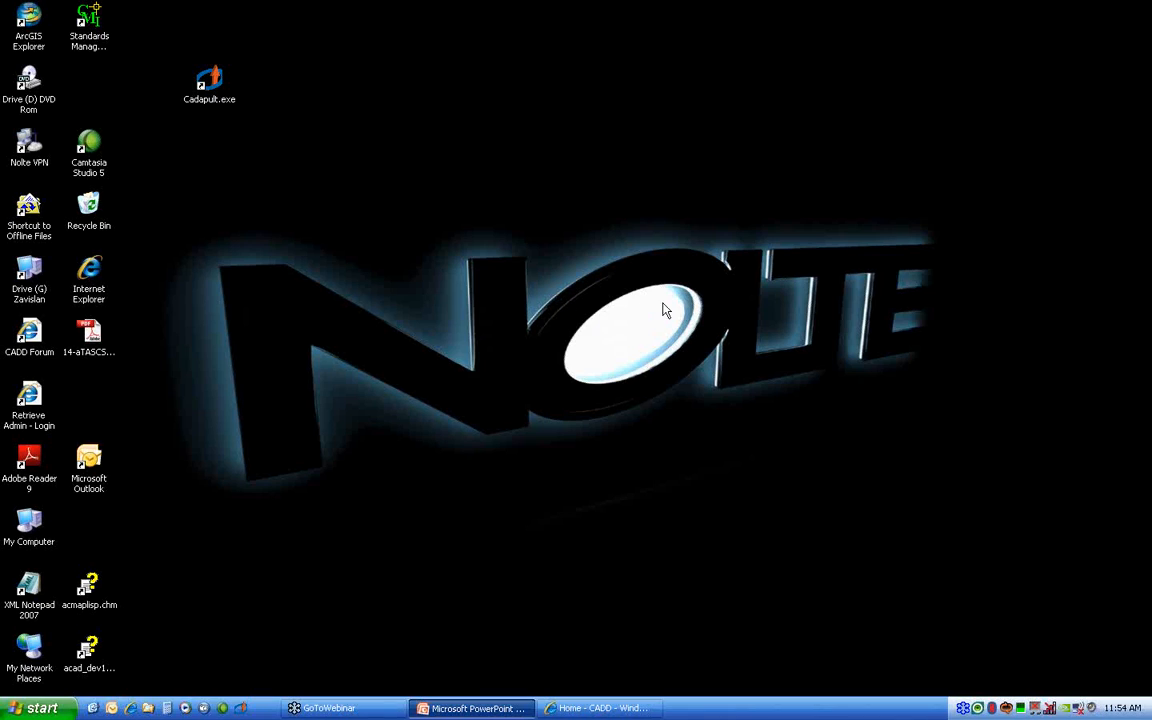
double_click(213, 85)
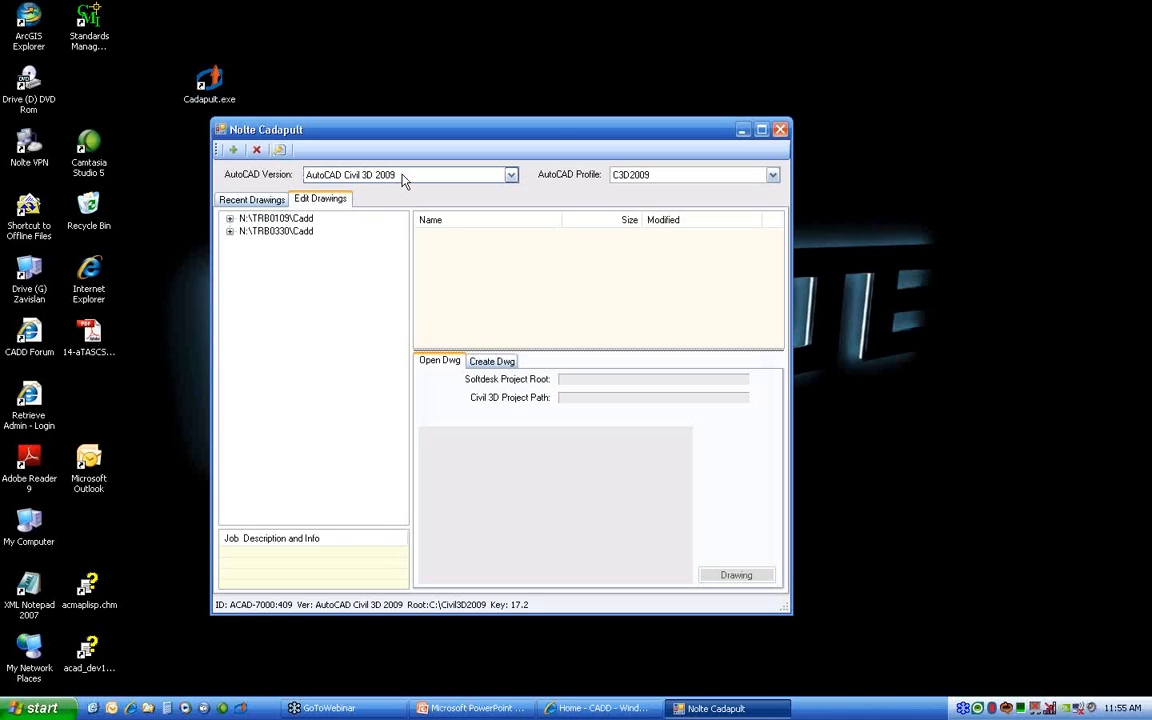
left_click(403, 178)
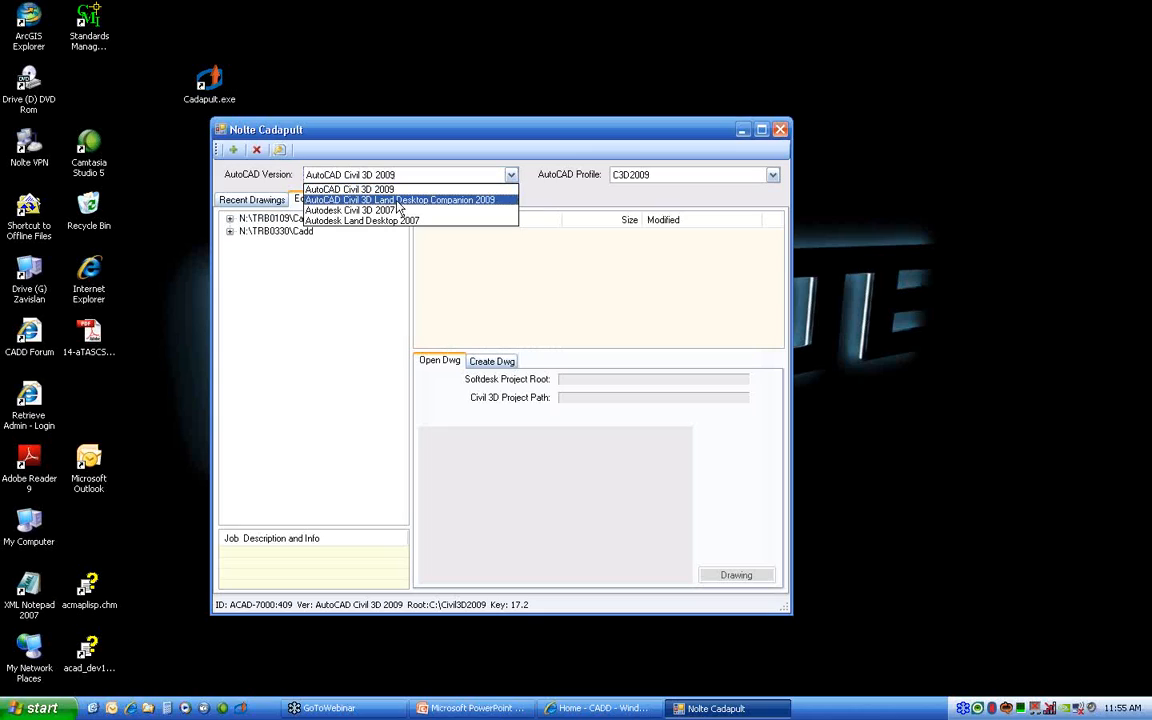
left_click(397, 201)
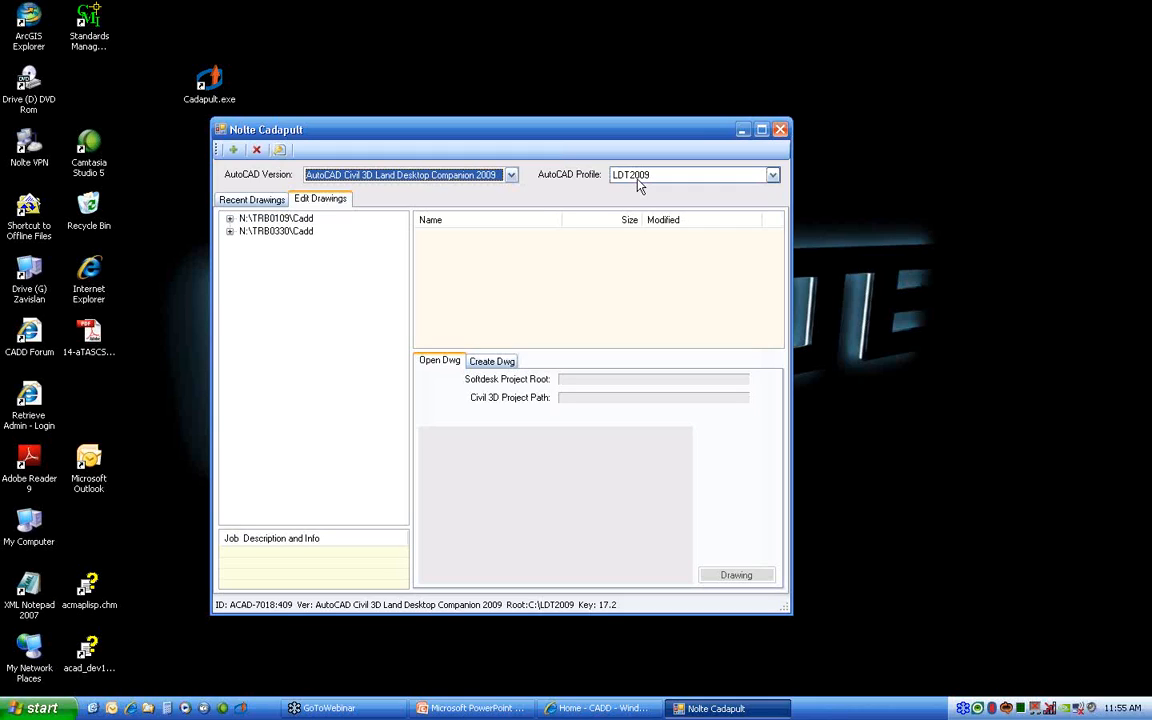
Open PRPN.dwg from the Master folder of N:\TRB0109\Cadd in Land Desktop Companion 2009.
left_click(229, 219)
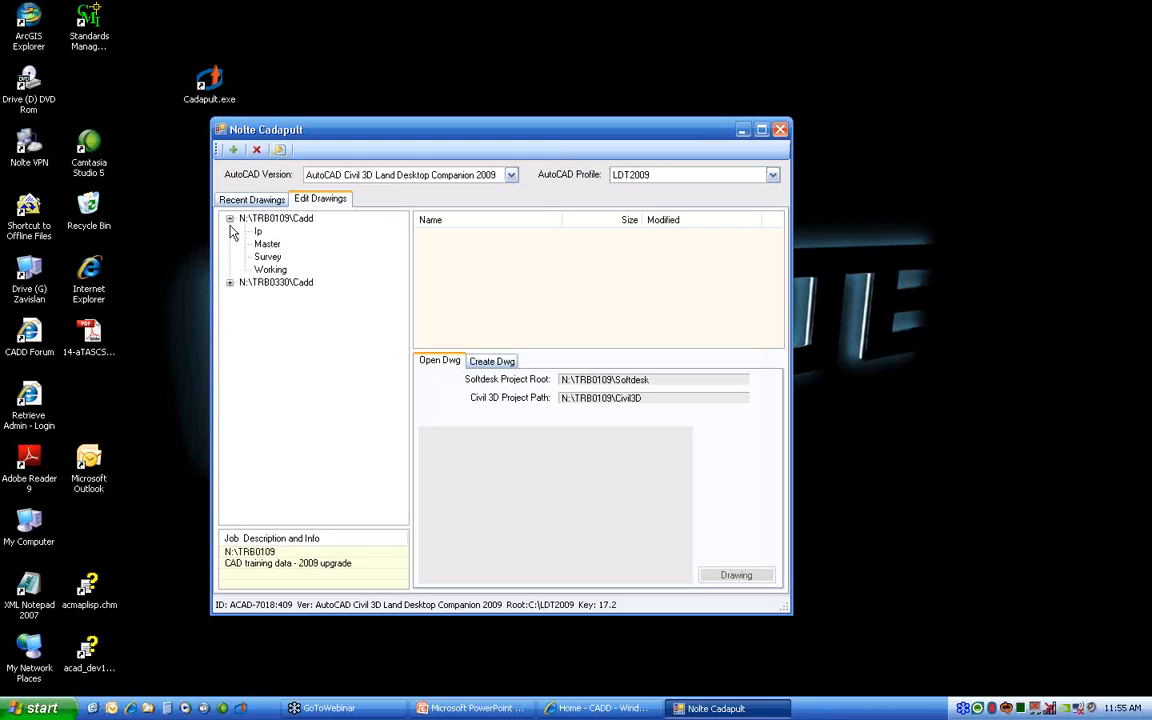
left_click(267, 244)
left_click(470, 290)
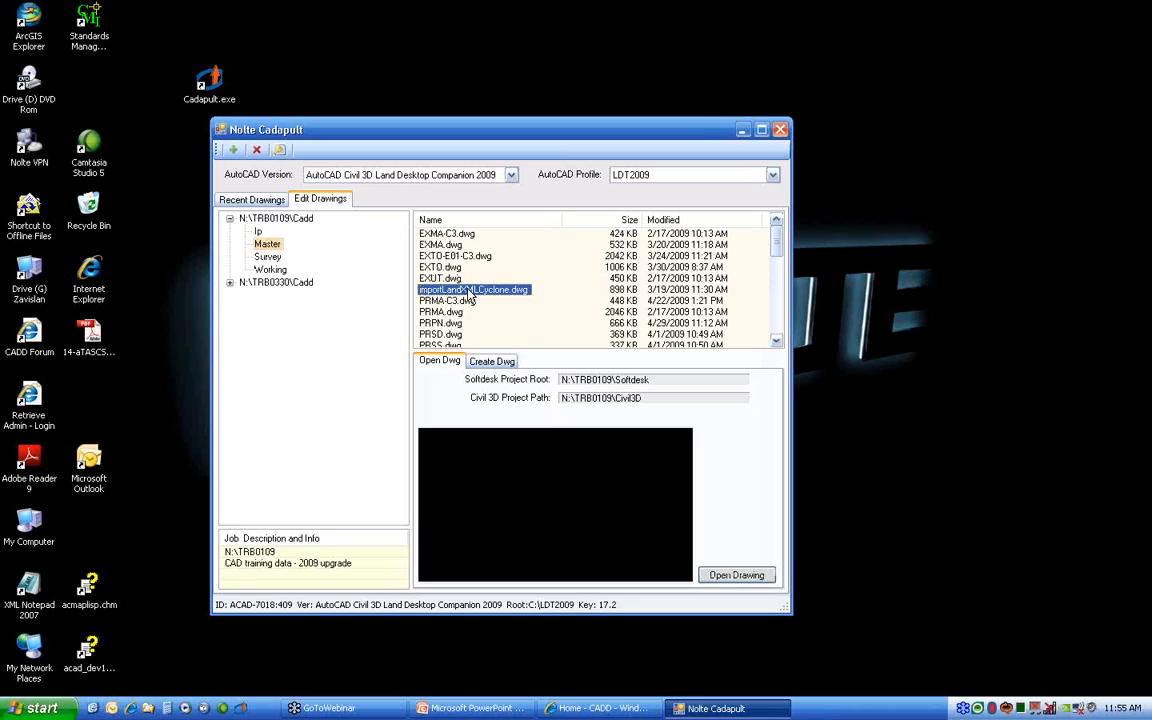
scroll(468, 290, "down", 2)
scroll(460, 291, "up", 1)
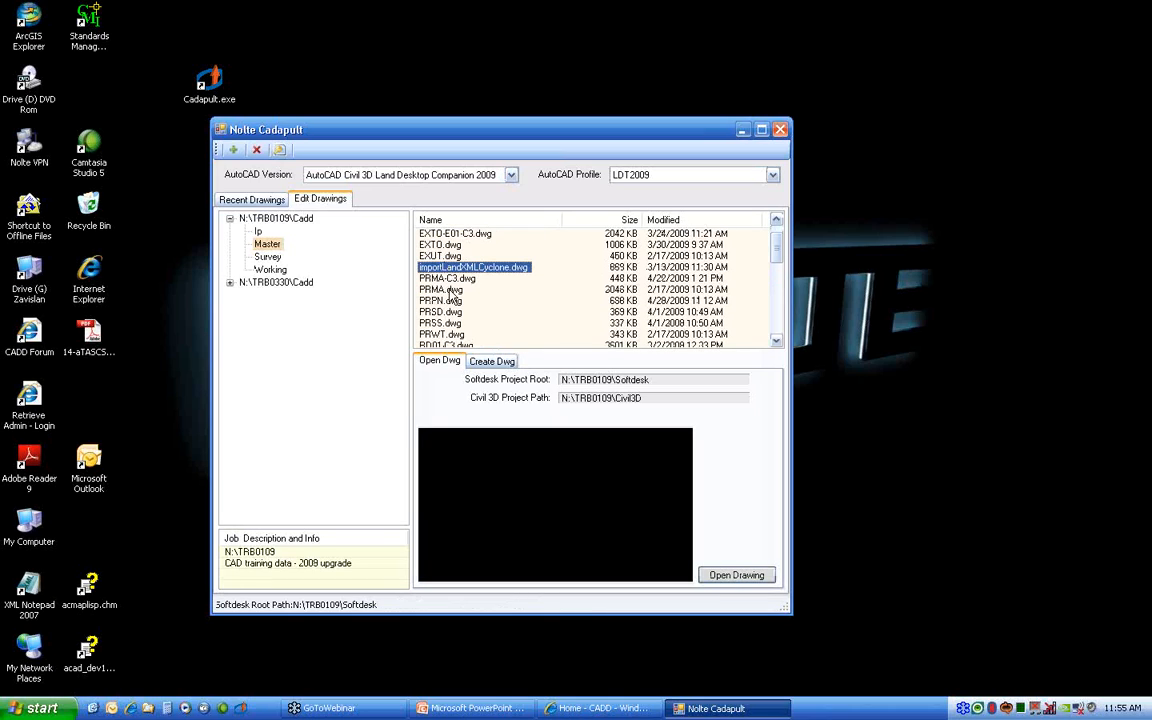
left_click(453, 290)
left_click(456, 300)
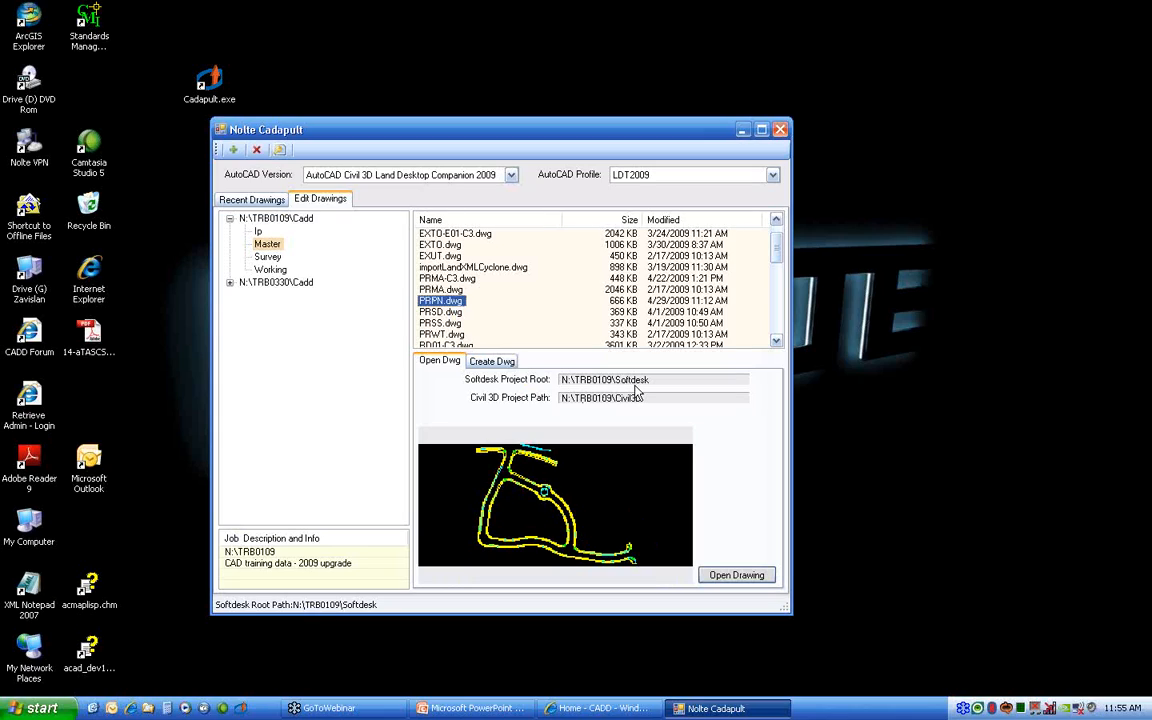
left_click(735, 575)
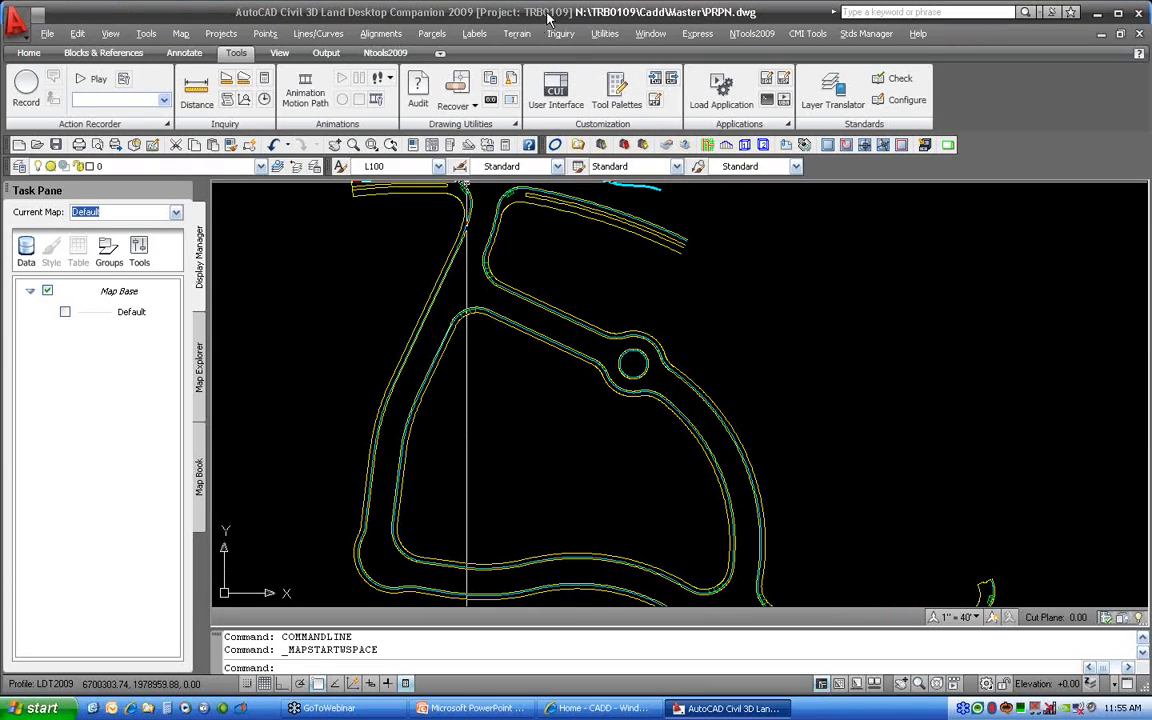
Examine the drawing's project path and name through Reassociate Drawing, and cancel without changing the association.
left_click(221, 34)
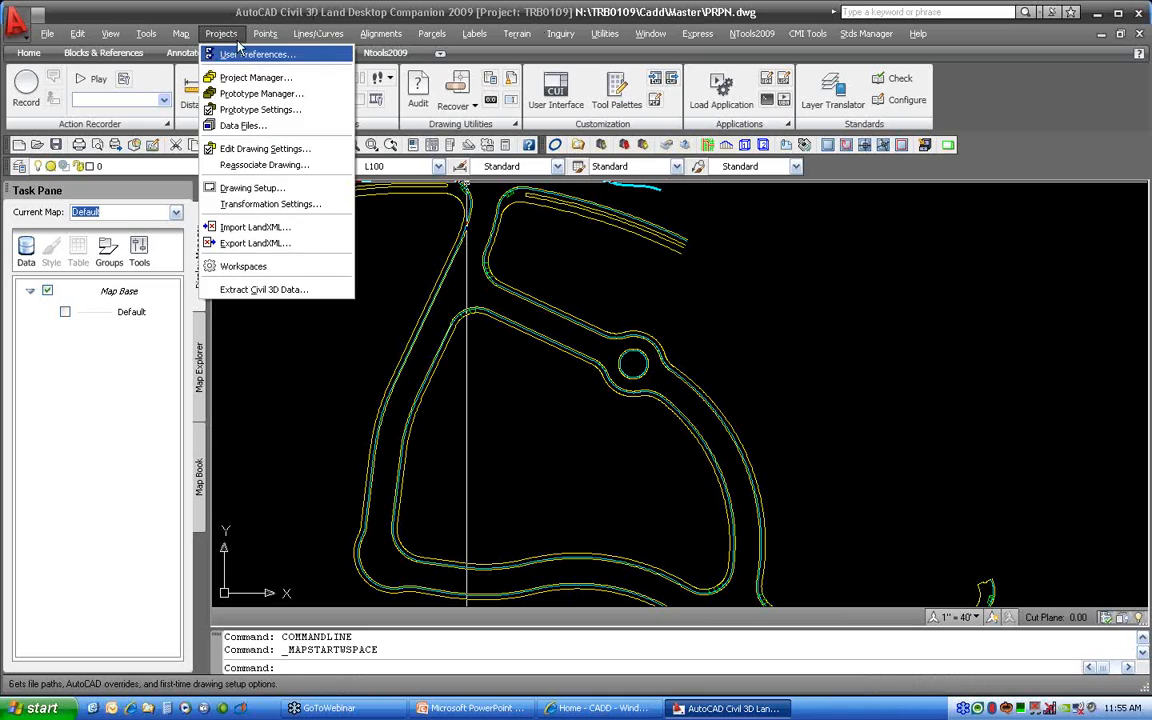
left_click(264, 164)
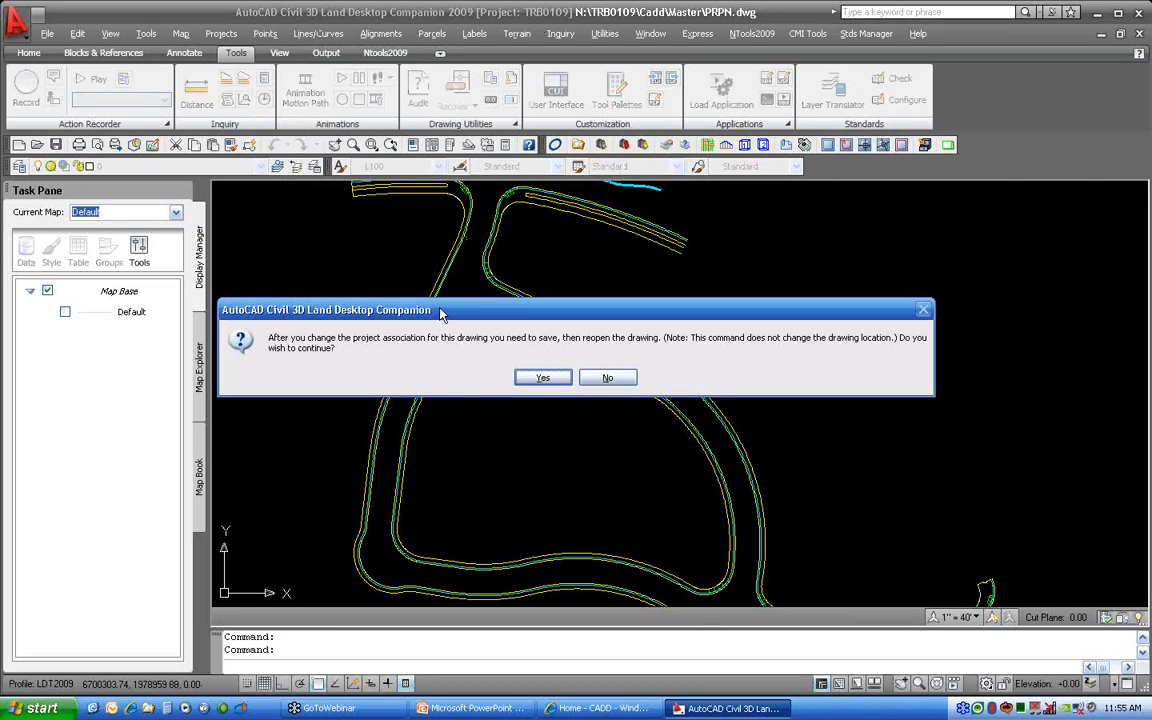
left_click(543, 377)
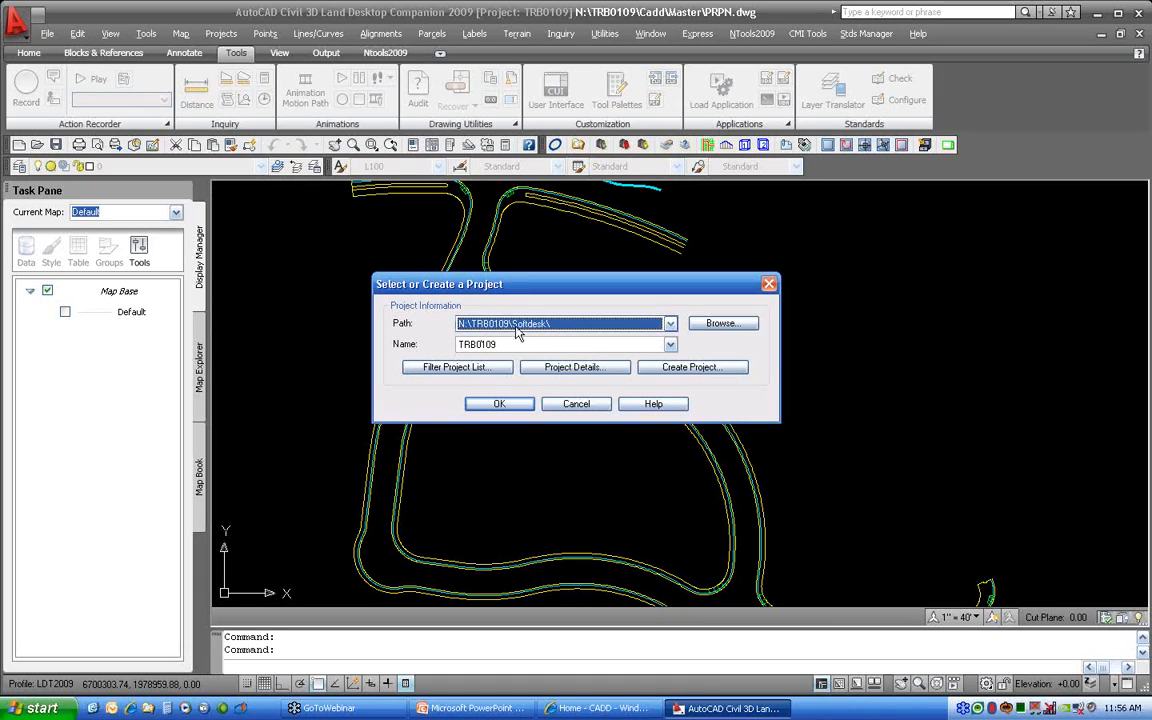
left_click(486, 344)
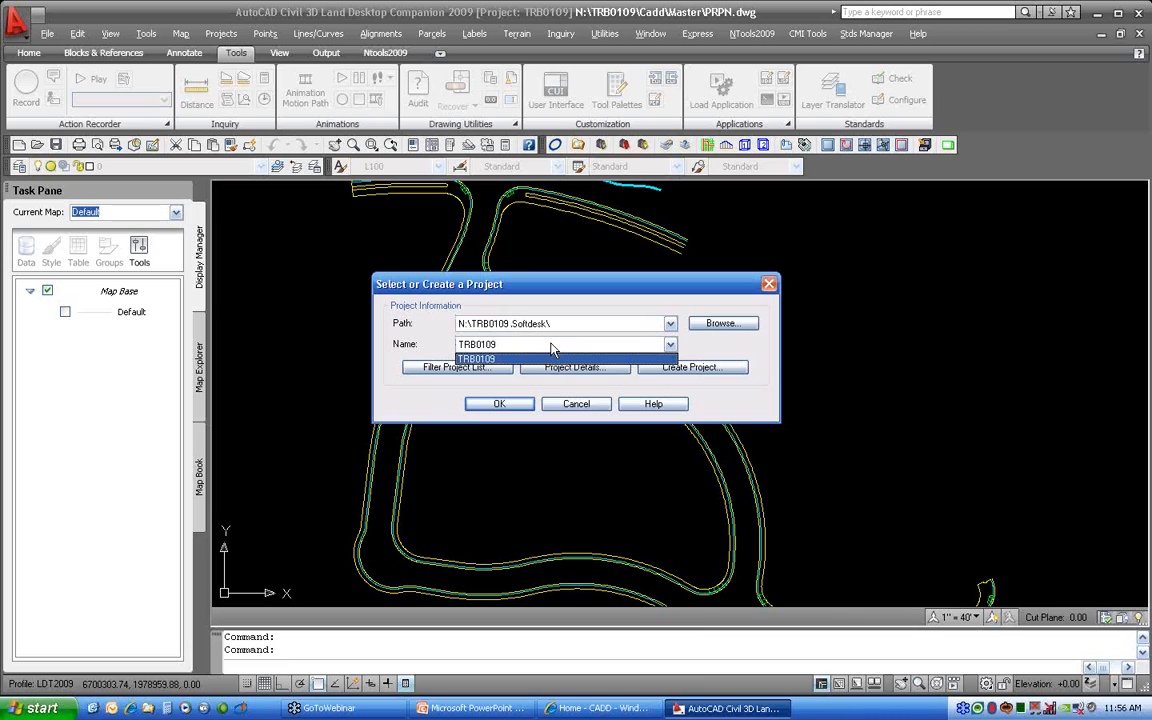
left_click(488, 359)
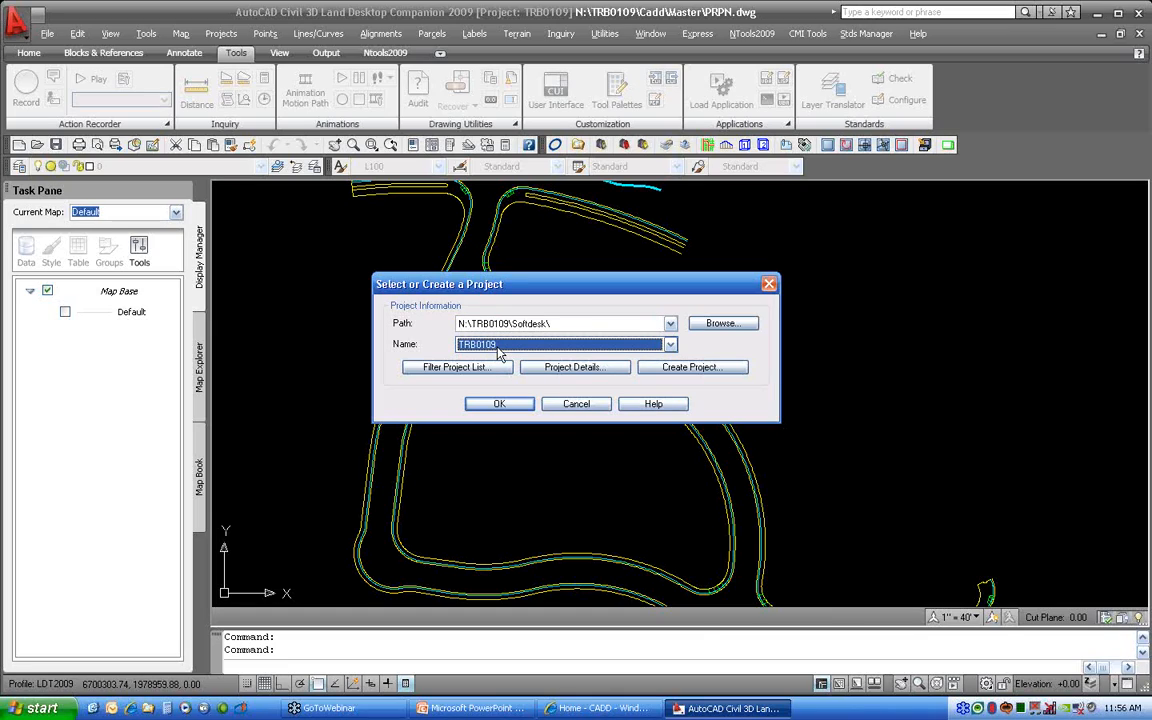
left_click(580, 404)
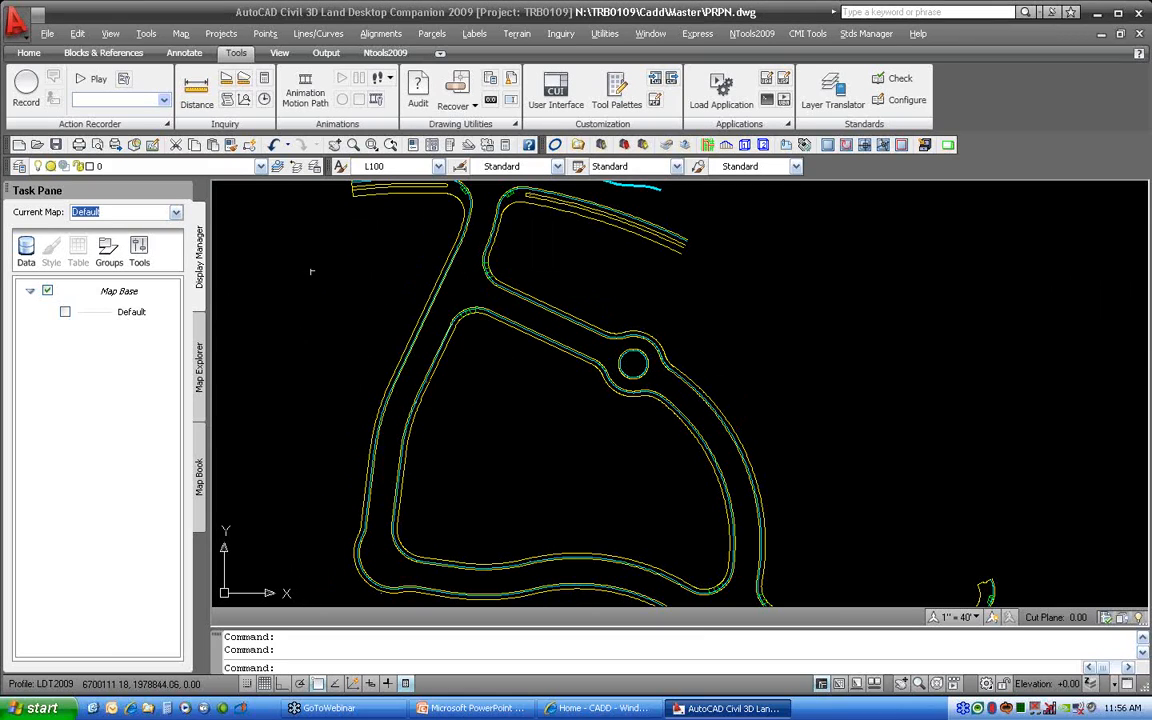
Set the TRB0109 project's drawing path to the fixed path N:\TRB0109\Cadd\ in the project details for opening drawings.
left_click(37, 145)
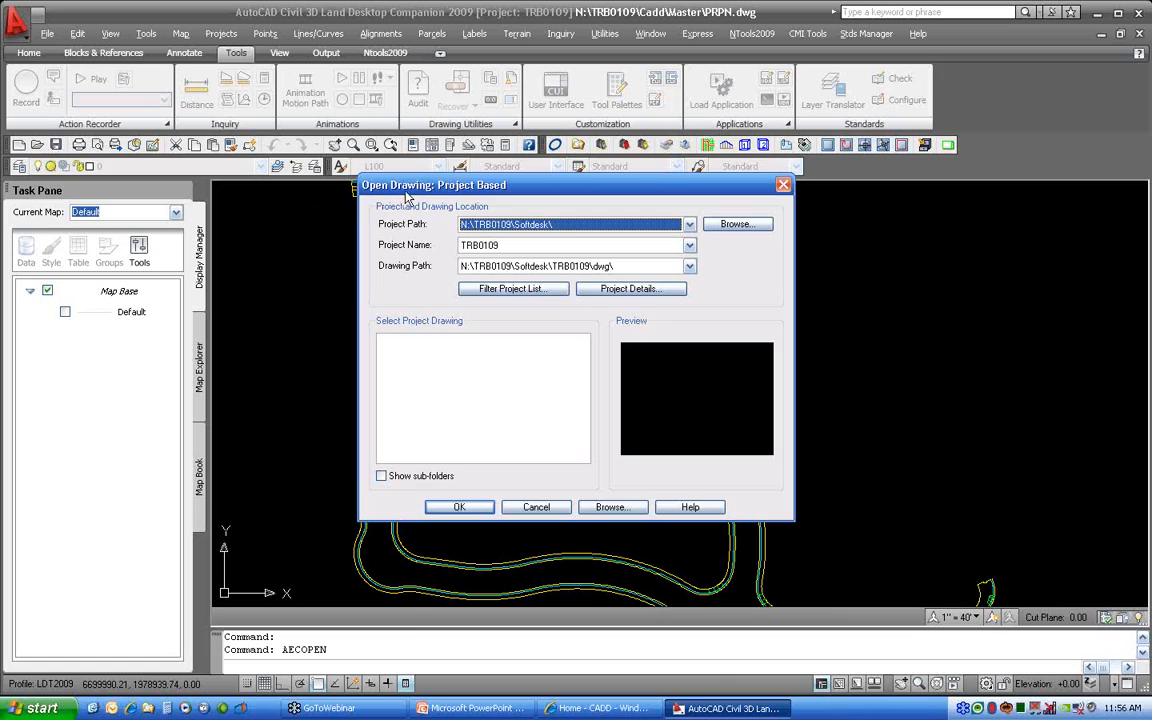
left_click_drag(421, 187, 412, 232)
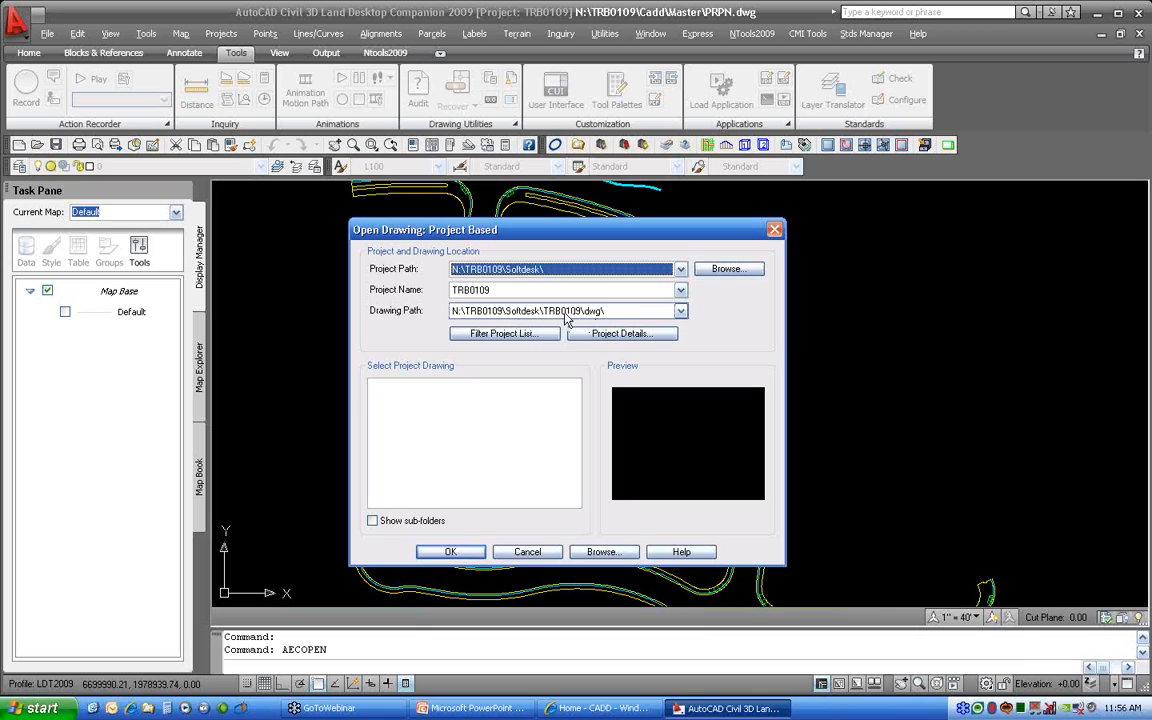
left_click(615, 338)
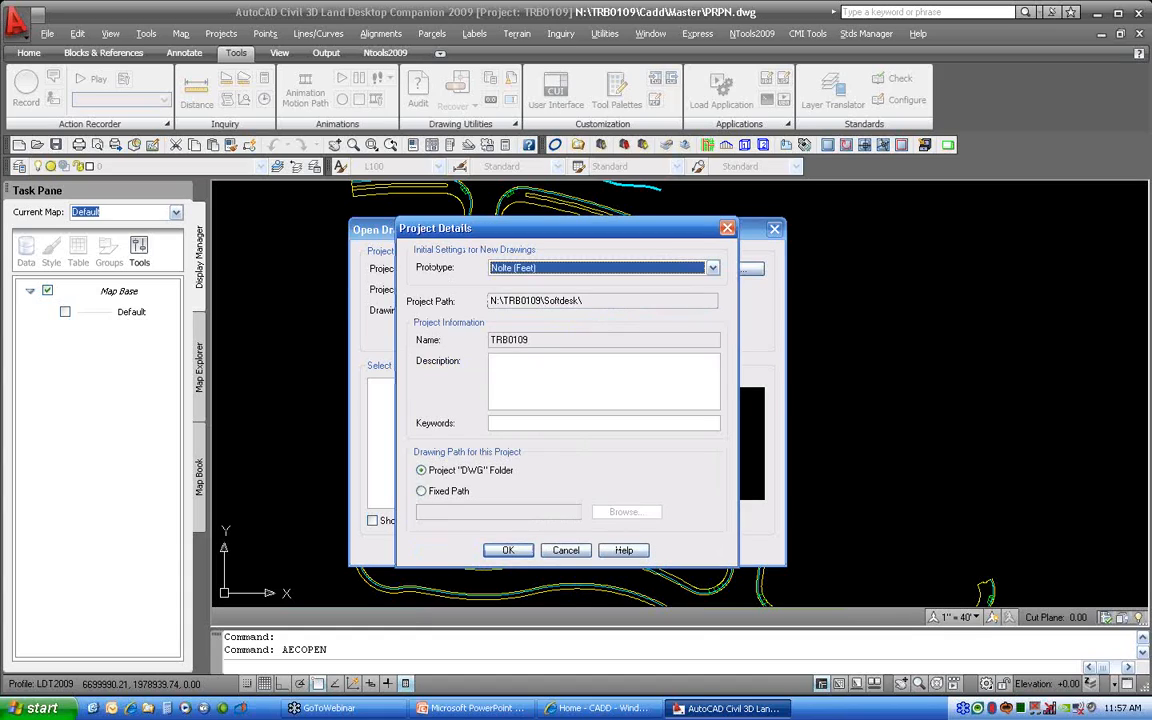
left_click(422, 493)
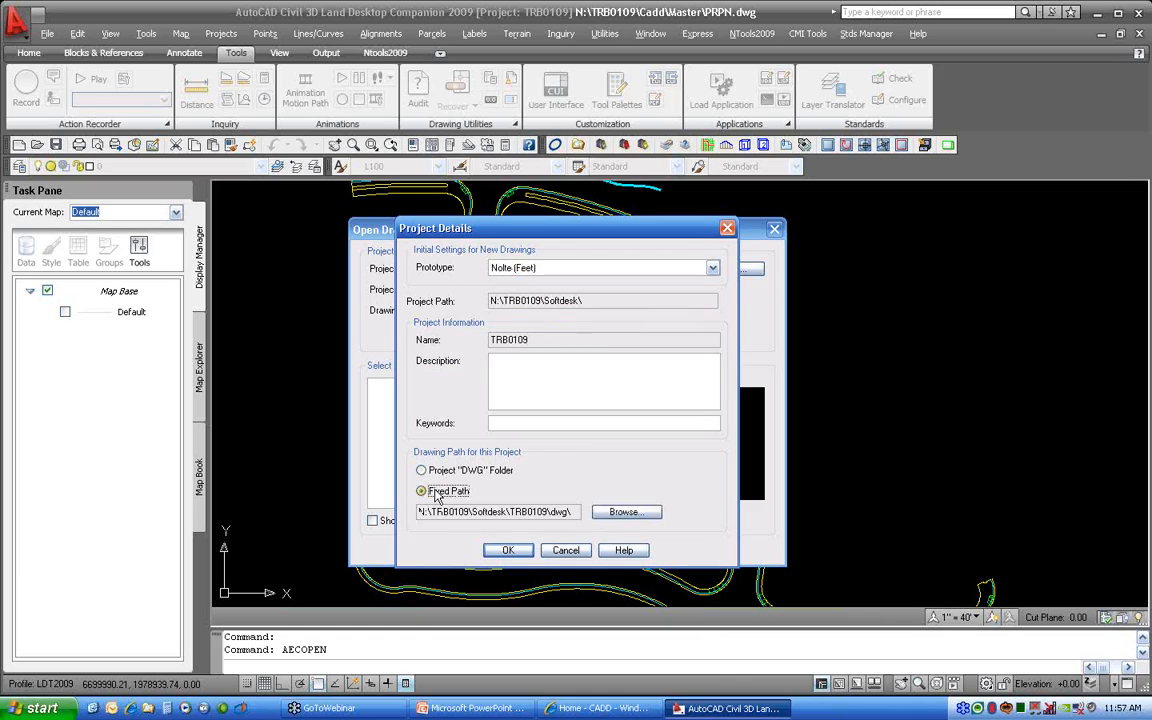
left_click(622, 512)
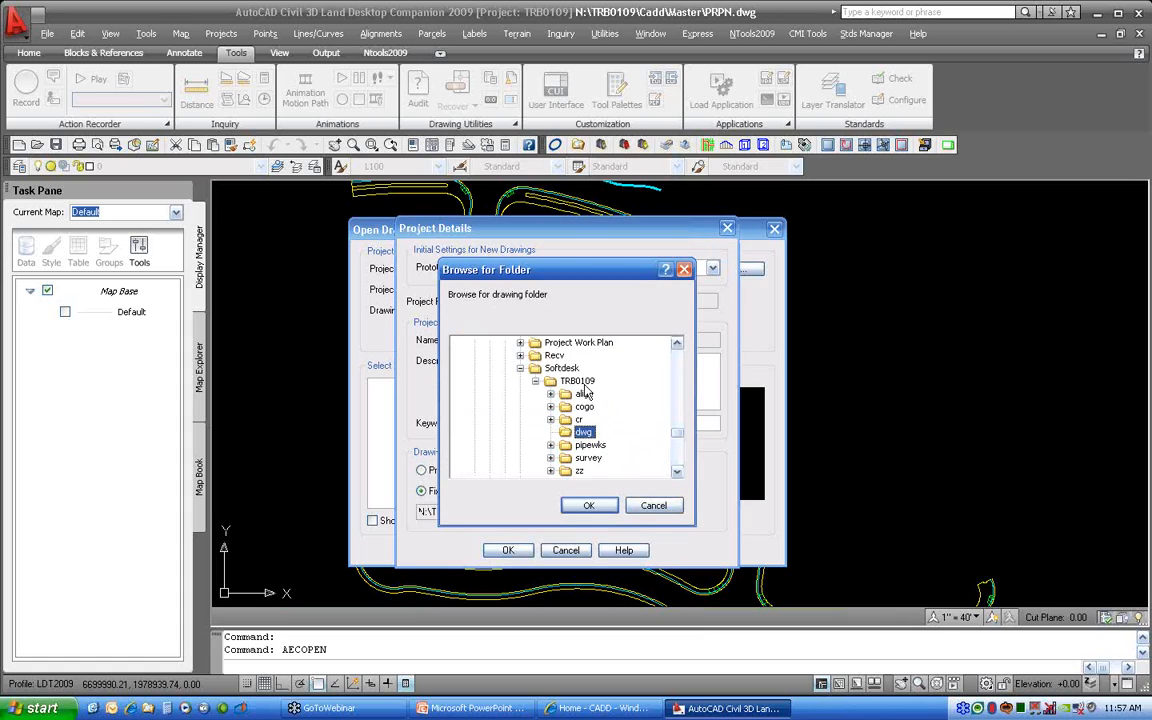
scroll(676, 436, "up", 3)
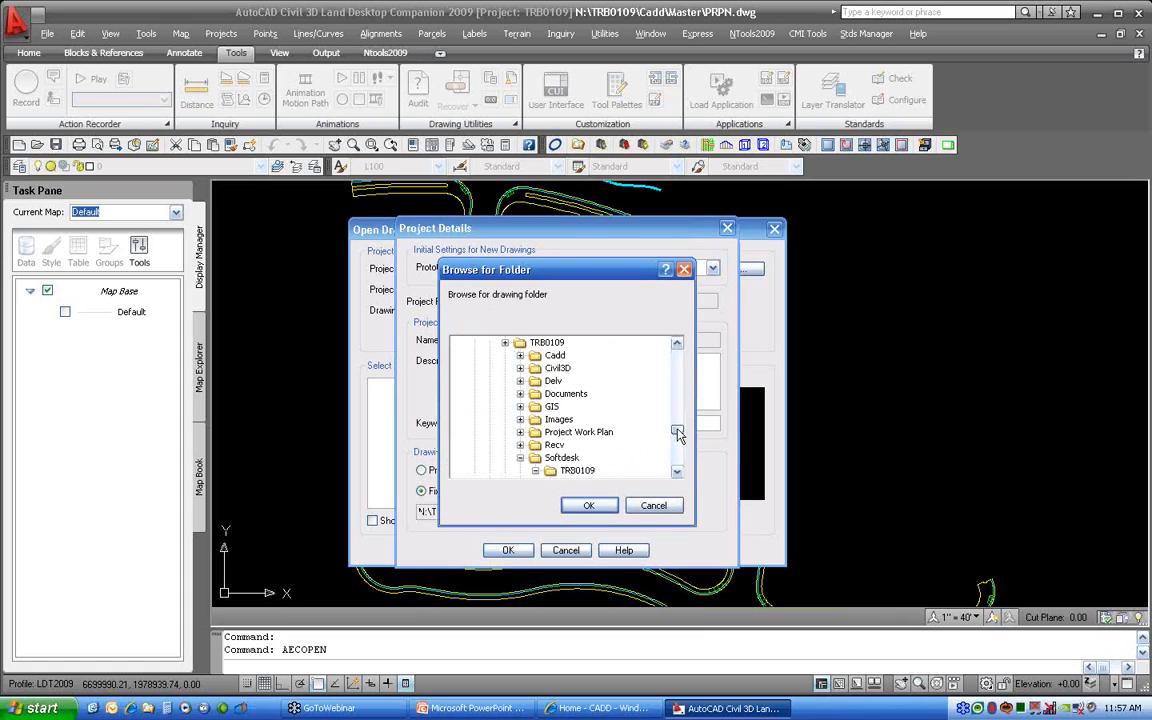
left_click(556, 358)
left_click(587, 505)
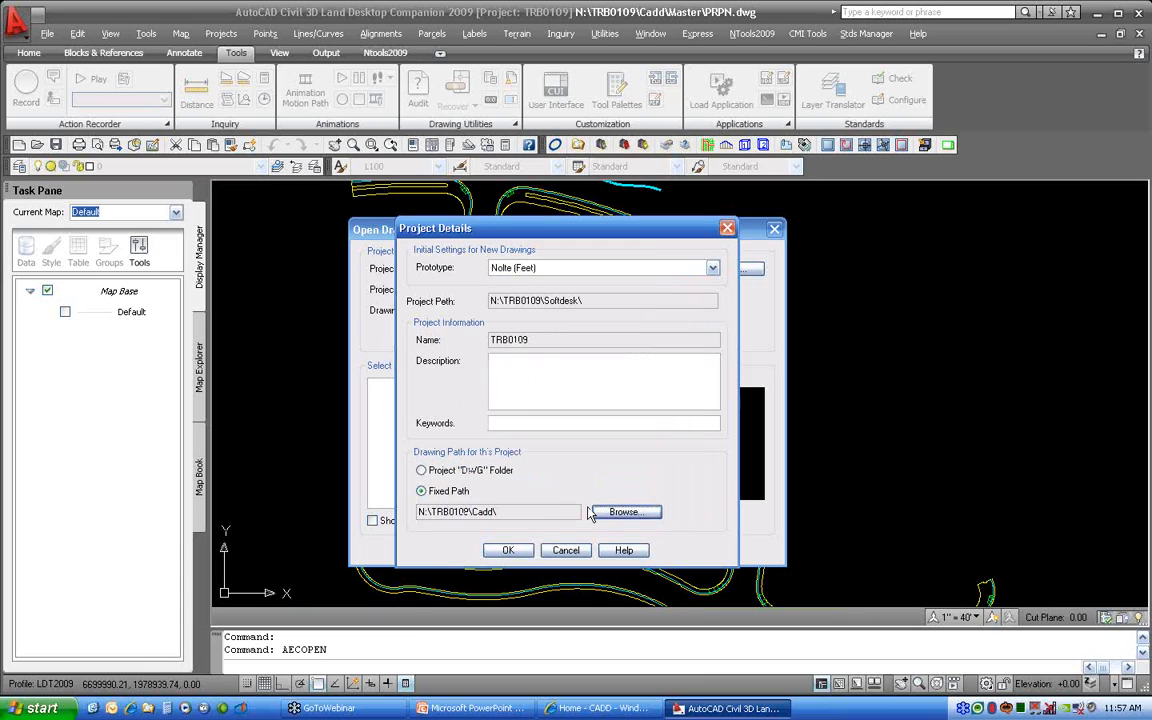
left_click(508, 550)
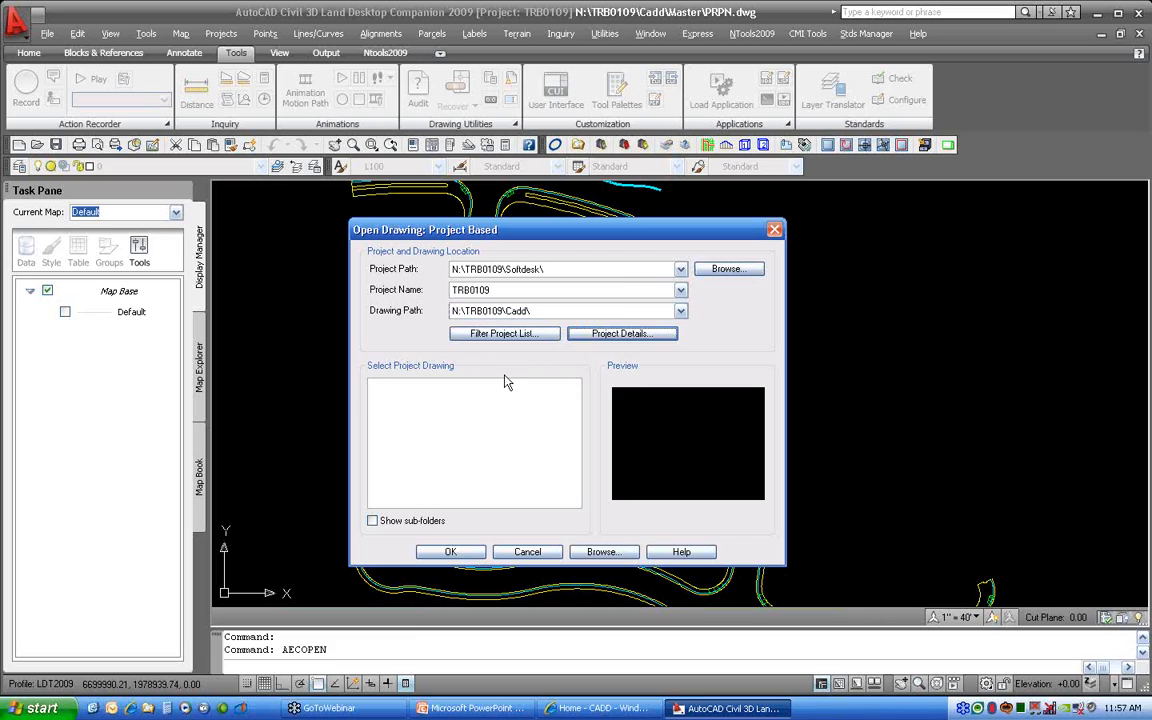
Open EXUT.dwg from N:\TRB0109\Cadd\Master\, saving the changes to PRPN.dwg and associating EXUT.dwg with the selected TRB0109 project path.
left_click(681, 311)
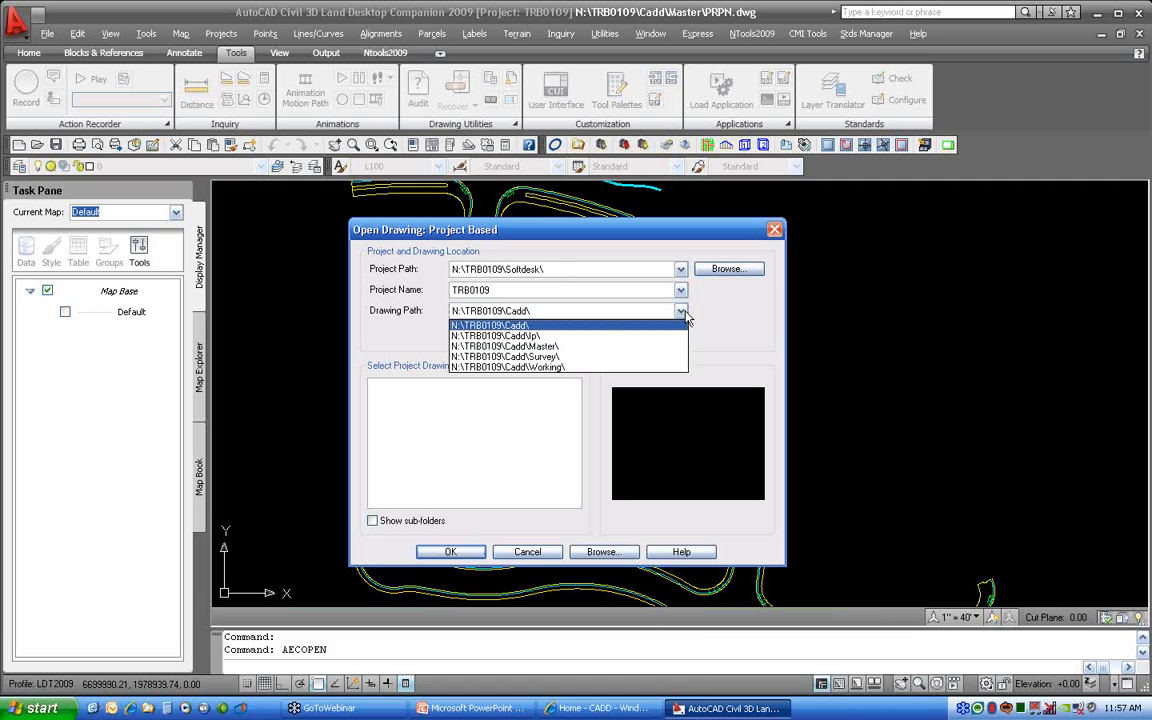
left_click(600, 346)
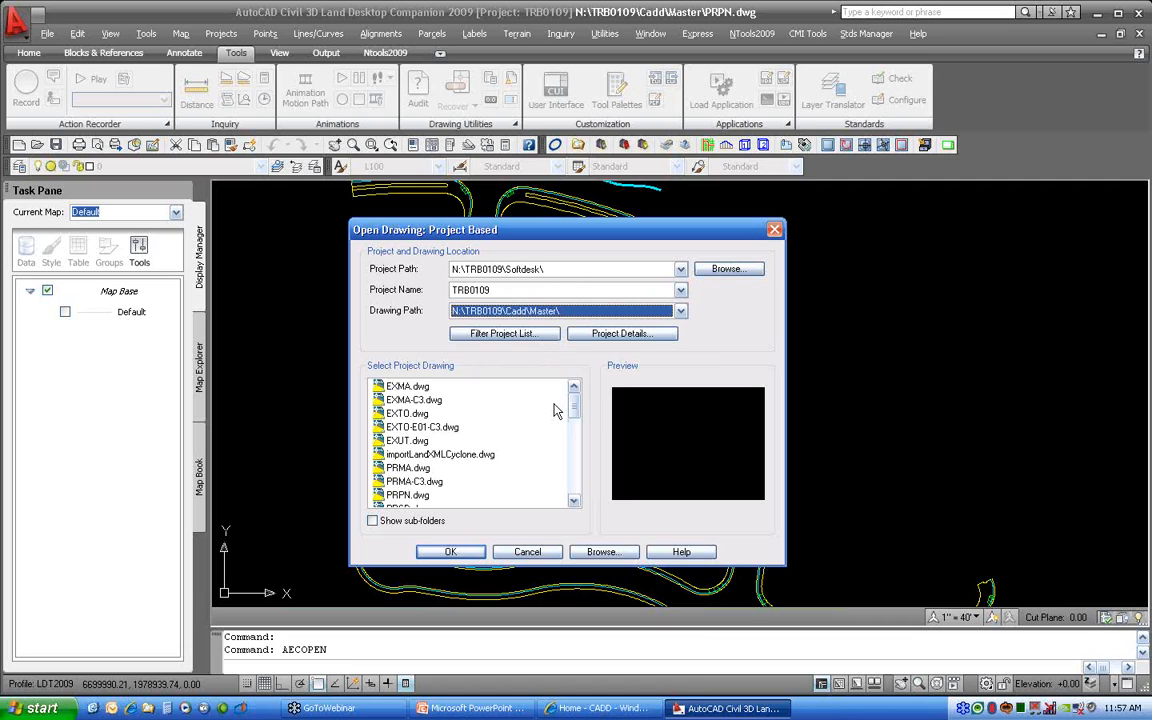
mouse_move(576, 406)
left_mouse_down()
mouse_move(575, 505)
mouse_move(586, 389)
left_mouse_up()
left_click(398, 440)
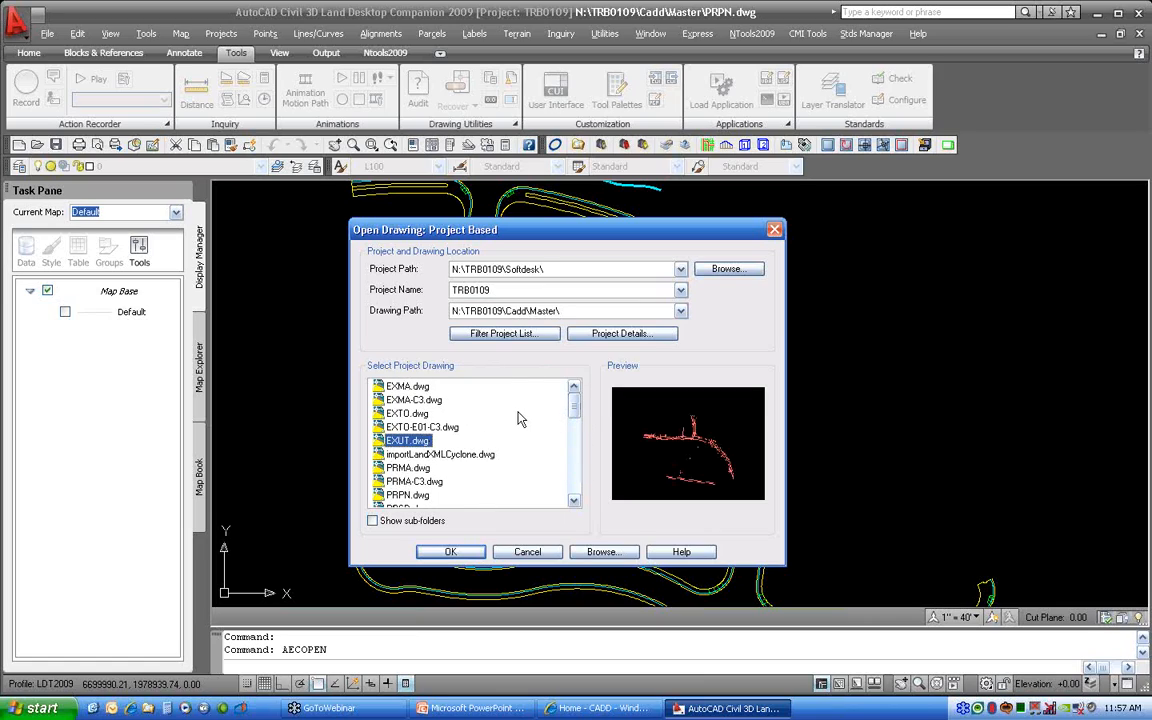
left_click(458, 560)
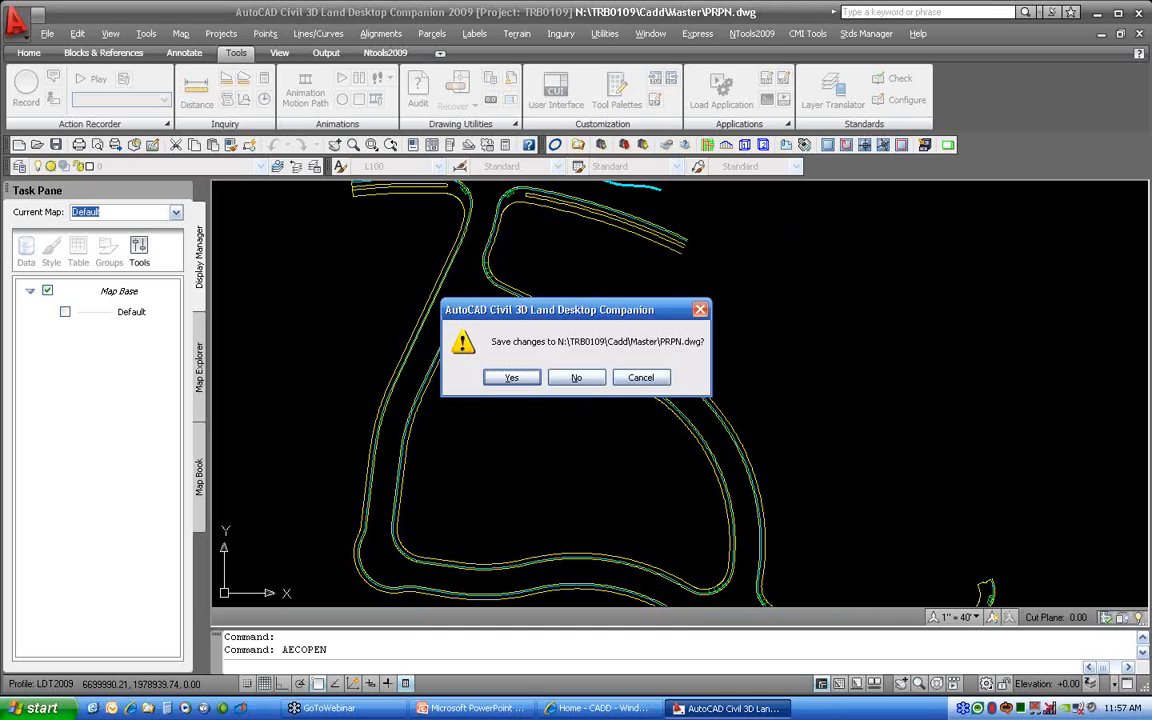
left_click(525, 379)
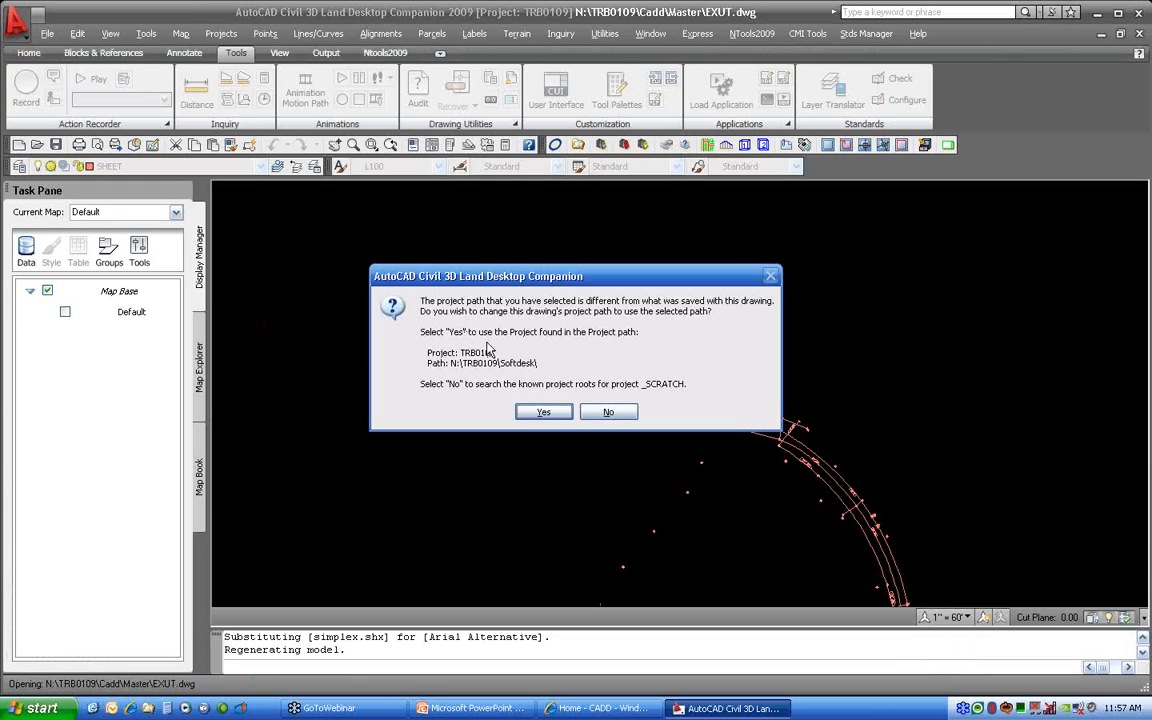
left_click(546, 419)
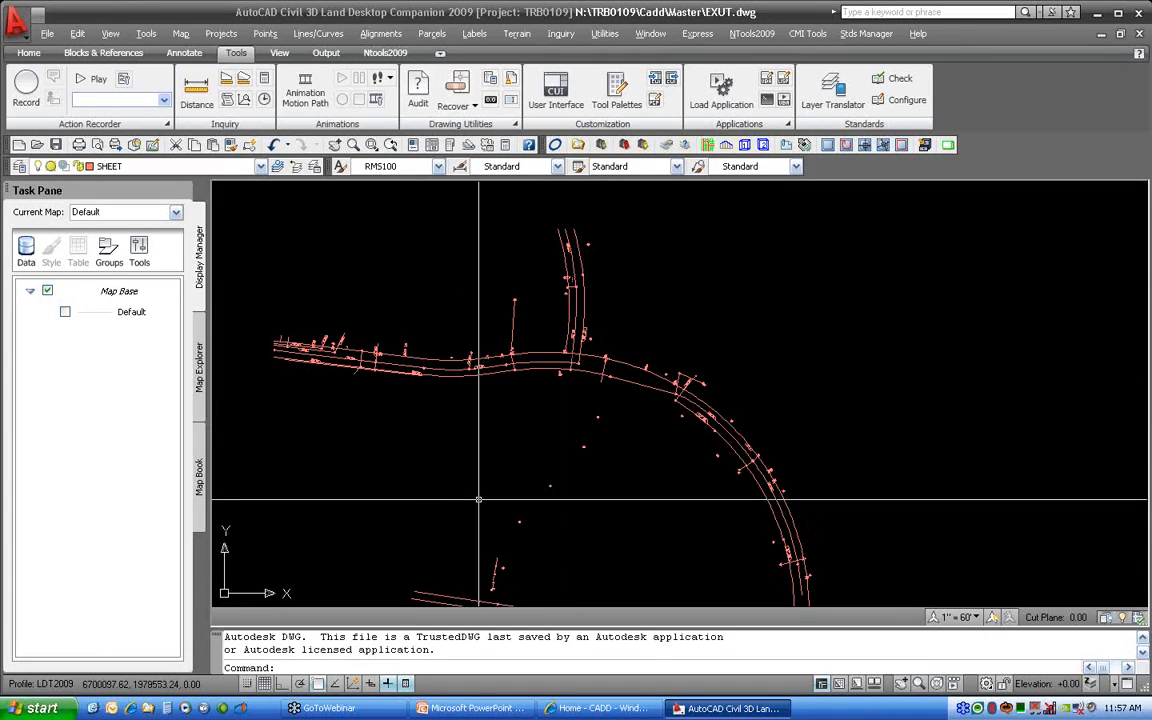
List the project drawings available for opening from N:\TRB0109\Cadd\ with its sub-folders included.
left_click(37, 146)
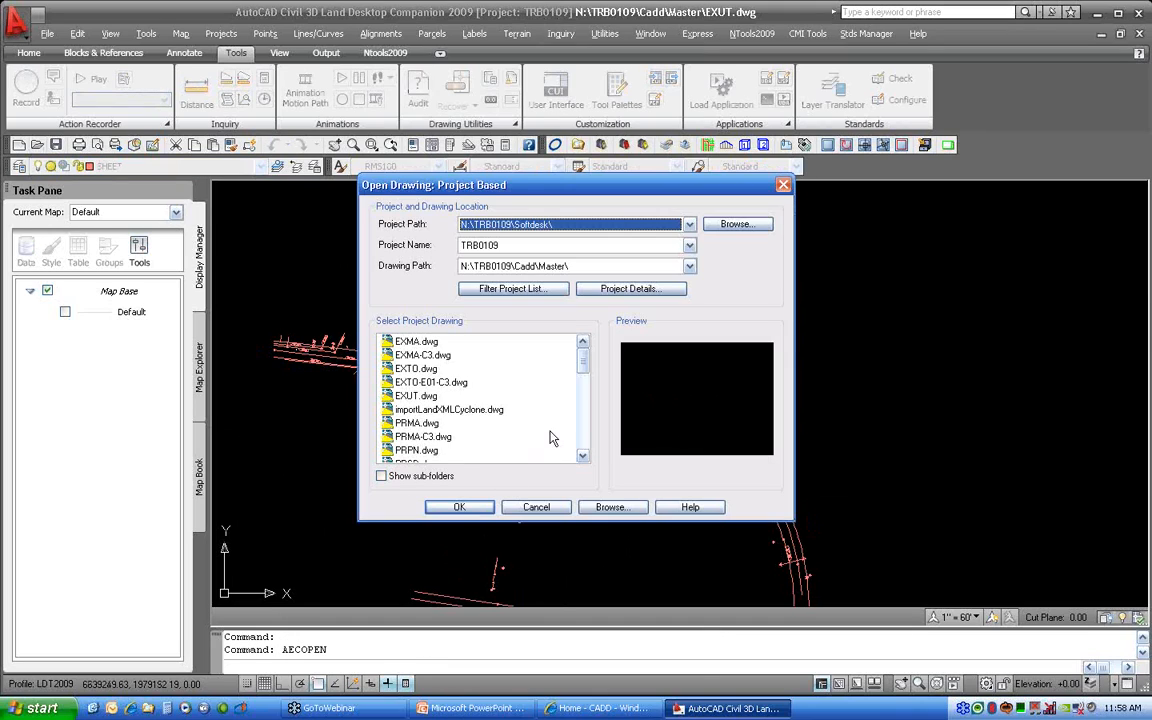
left_click(560, 266)
left_click(538, 283)
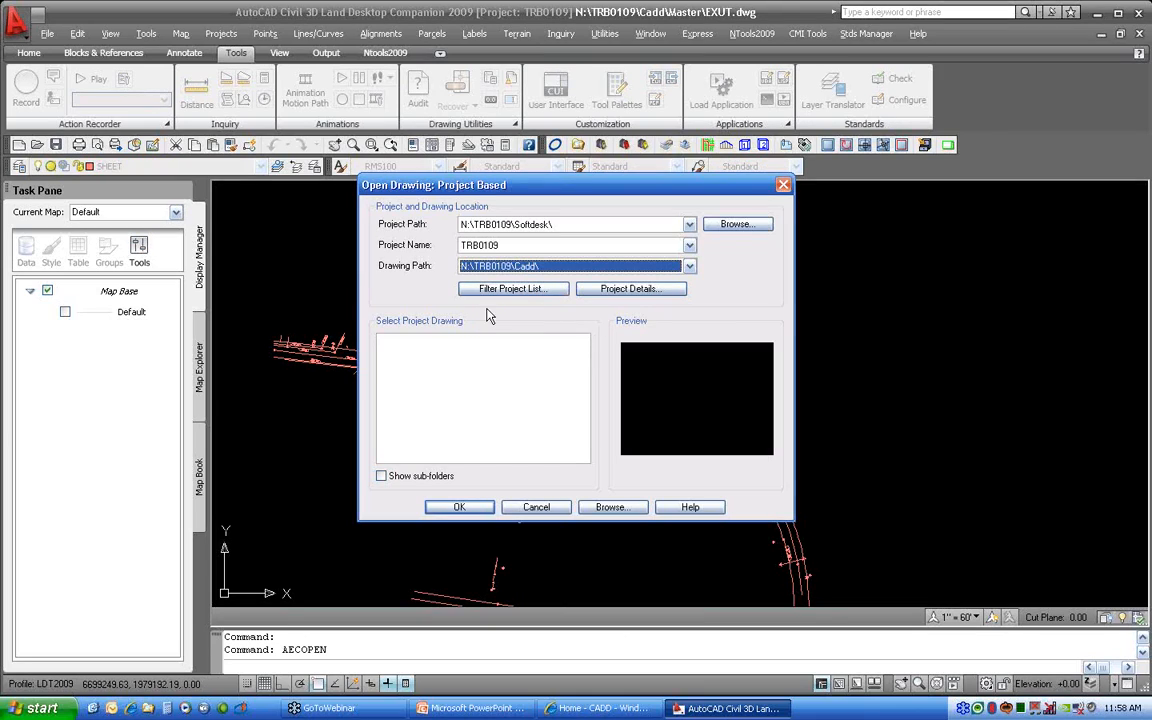
left_click(381, 477)
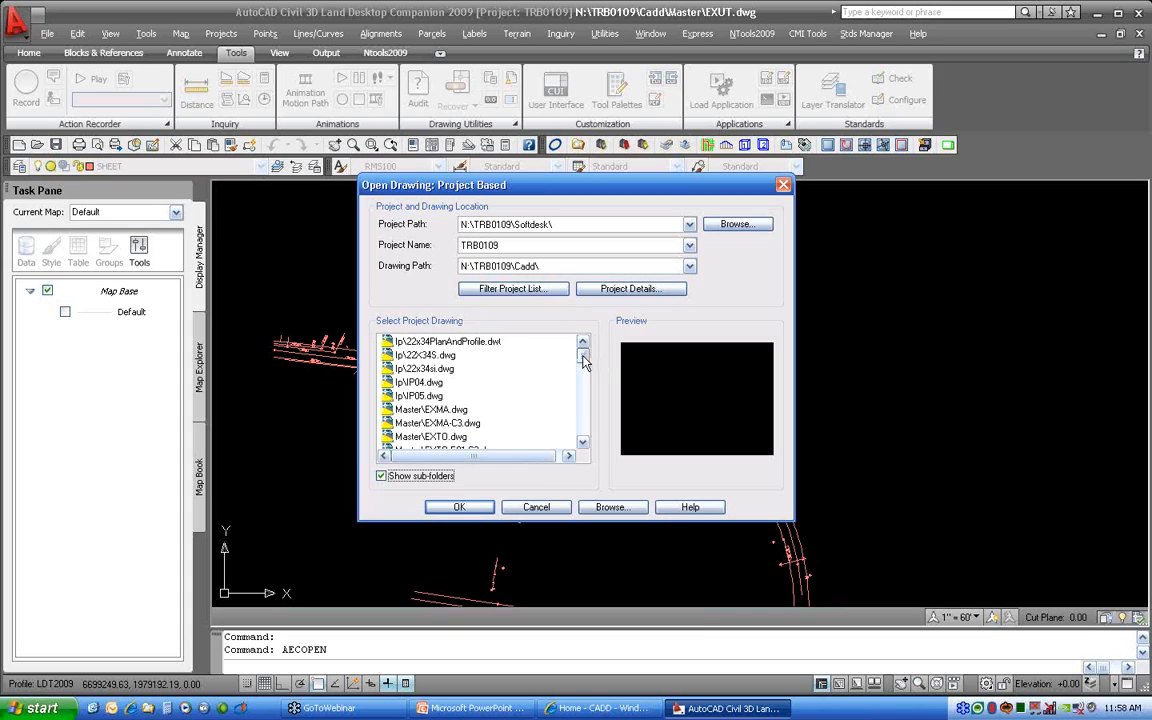
Open Master\PRPN.dwg from the TRB0109 project drawings, discarding the changes to EXUT.dwg.
left_click_drag(584, 362, 584, 432)
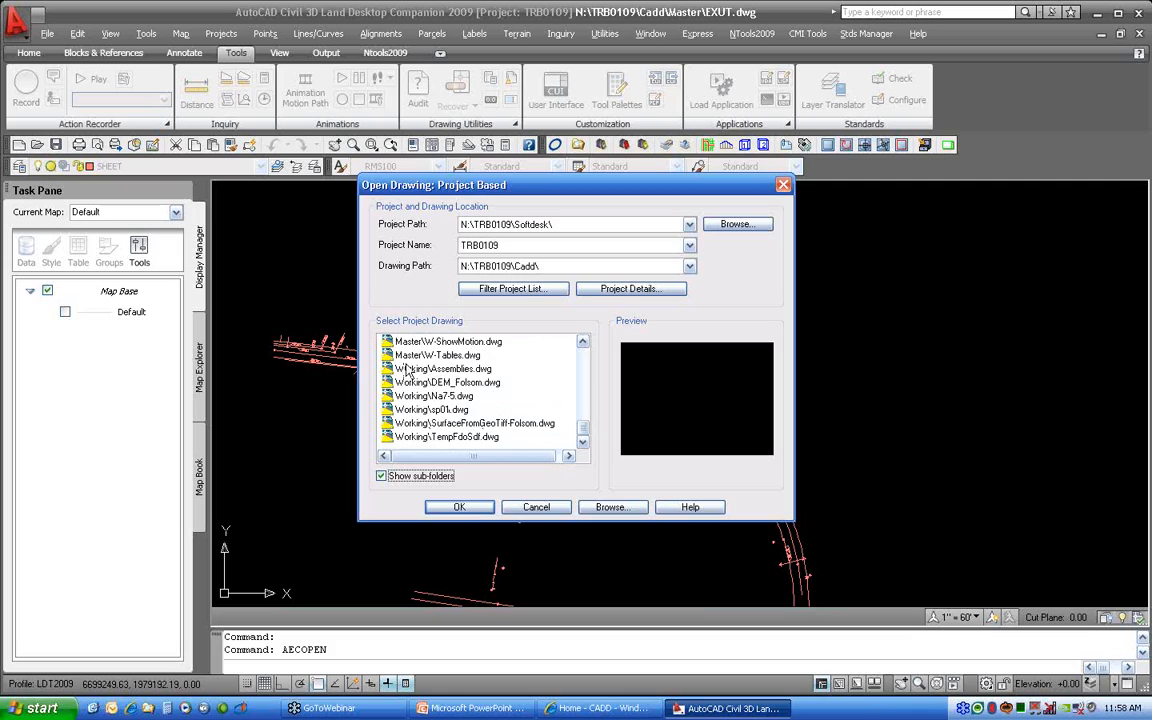
left_click_drag(583, 428, 580, 381)
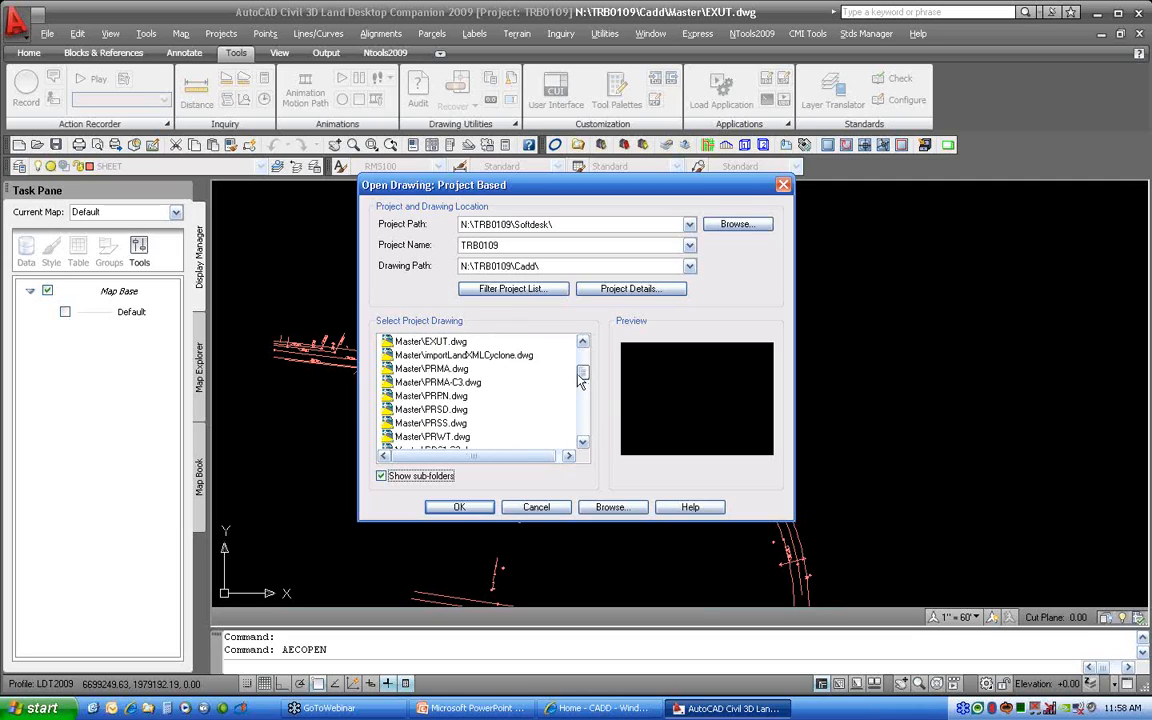
left_click(431, 396)
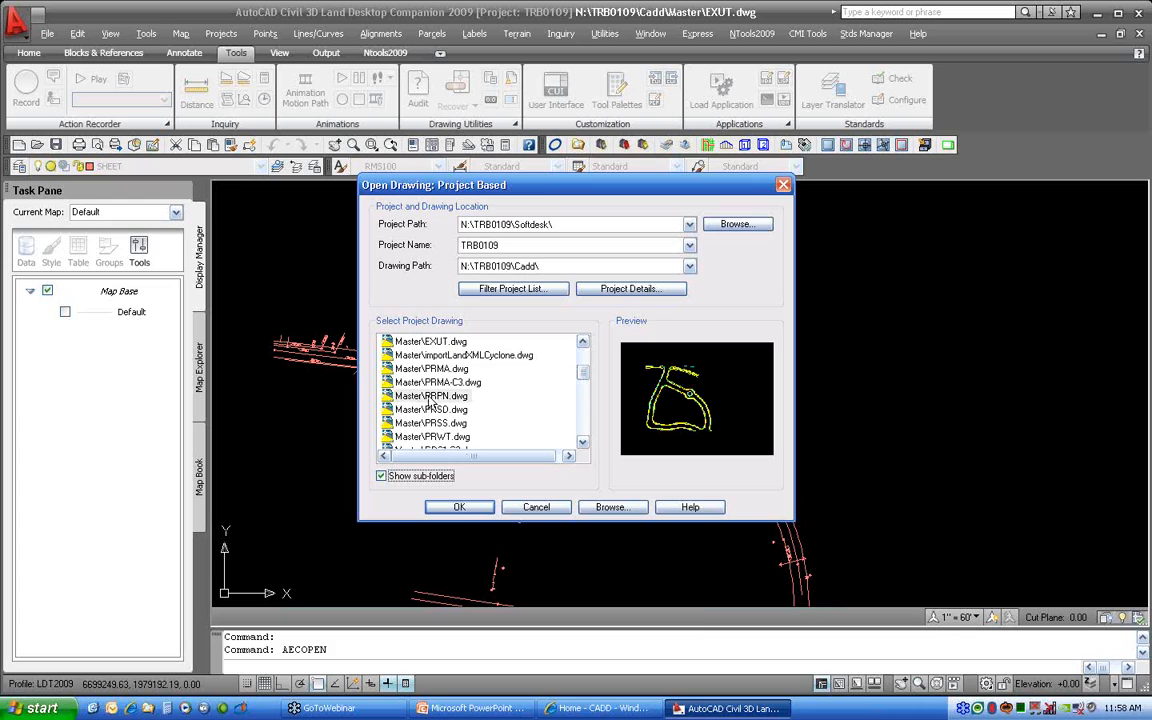
left_click(459, 507)
left_click(560, 378)
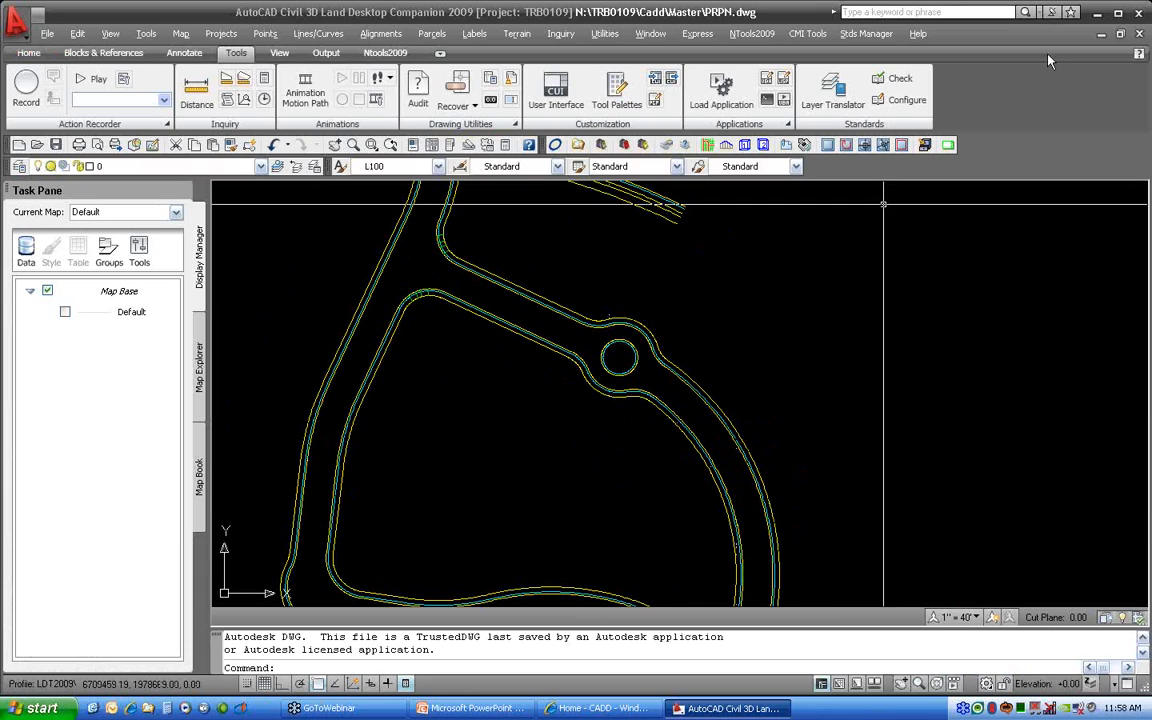
Exit Civil 3D Land Desktop Companion without saving PRPN.dwg, and launch Nolte Cadapult from the desktop.
left_click(1137, 12)
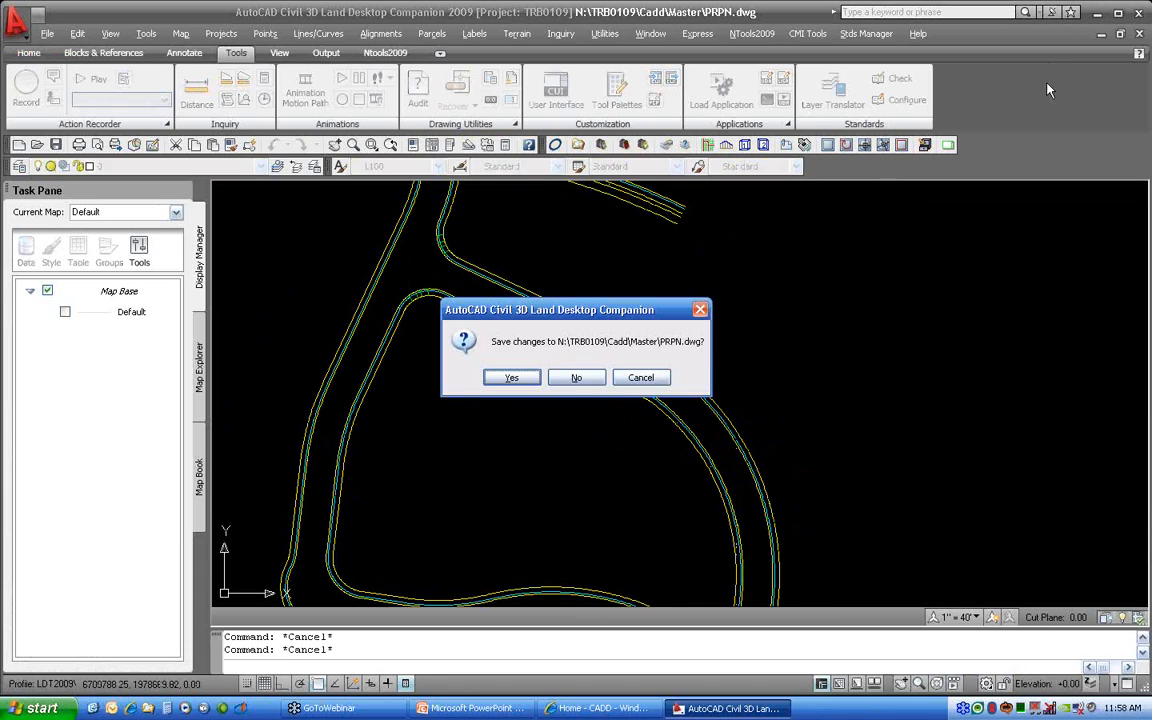
left_click(571, 380)
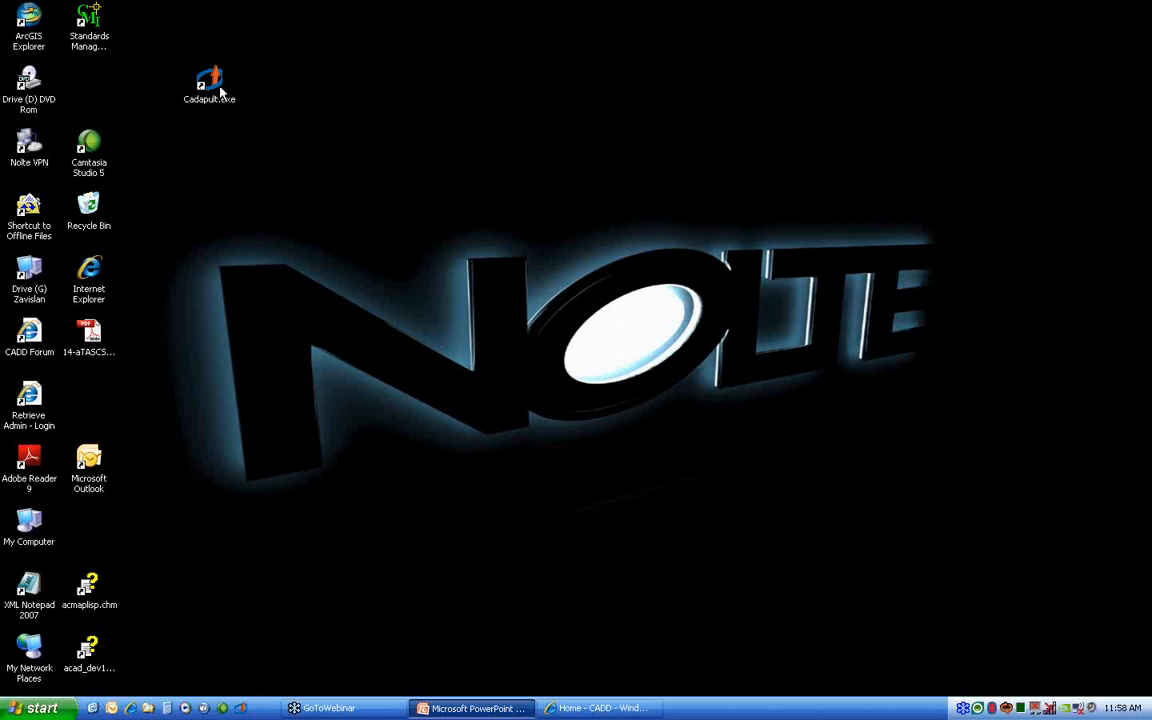
left_click(205, 82)
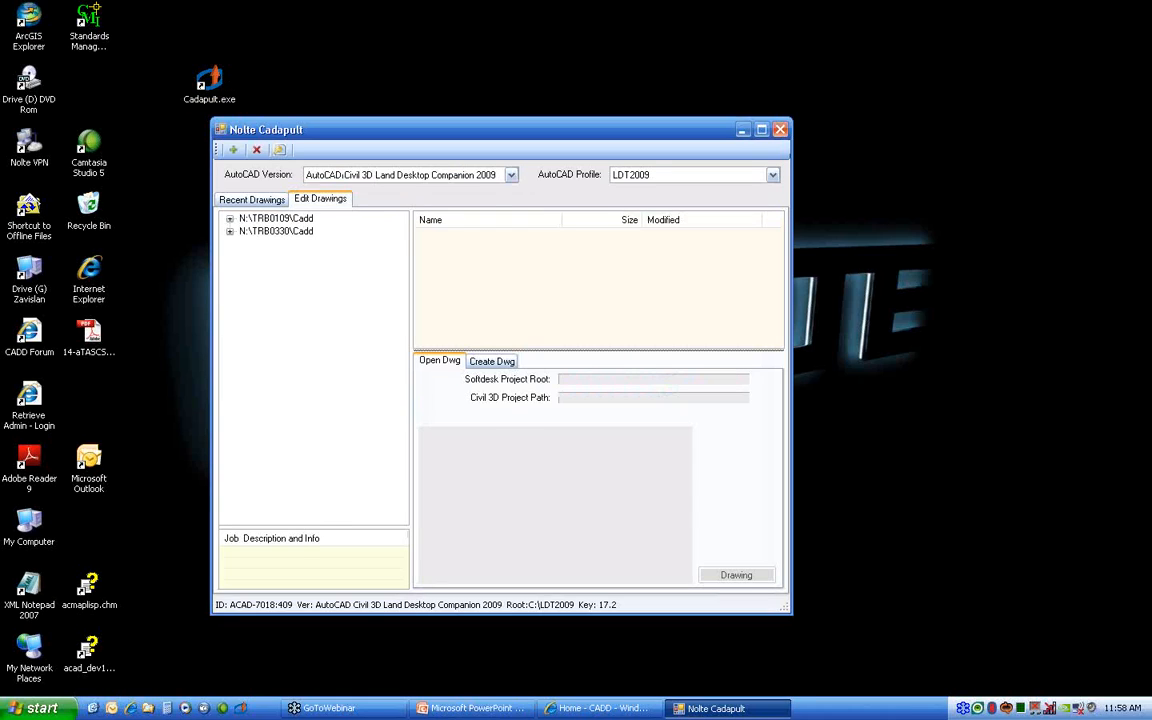
Compare the recent drawings of Autodesk Land Desktop 2007 with those of AutoCAD Civil 3D Land Desktop Companion 2009.
left_click(263, 200)
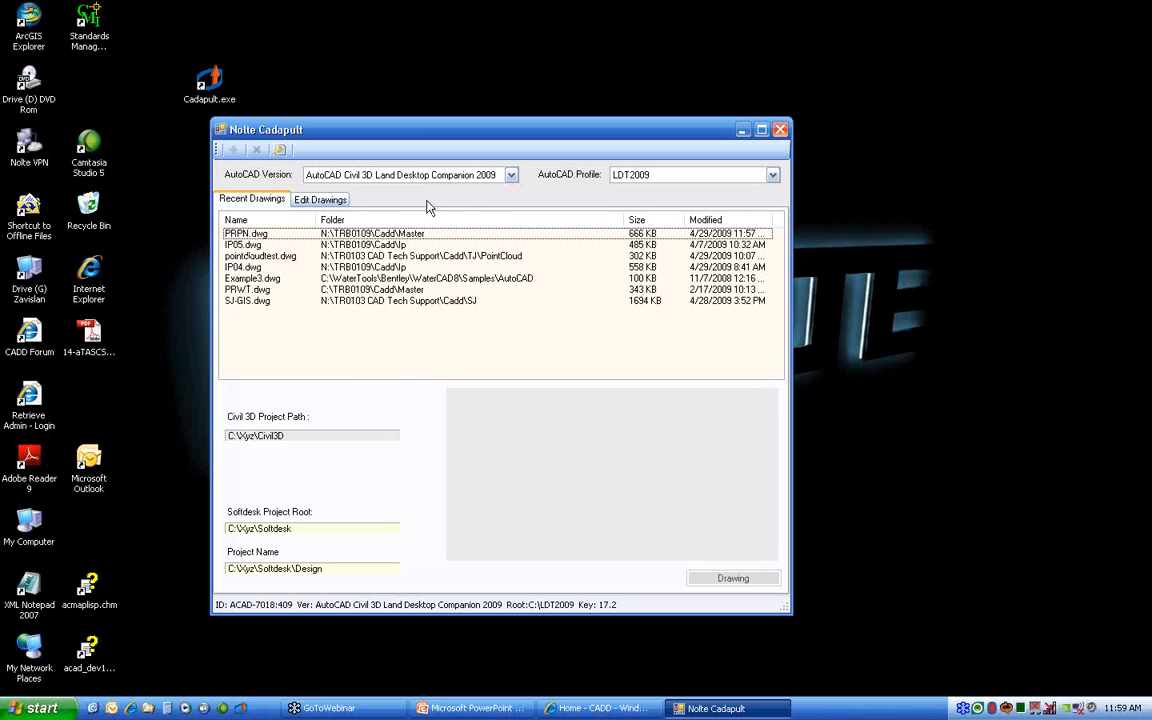
left_click(372, 175)
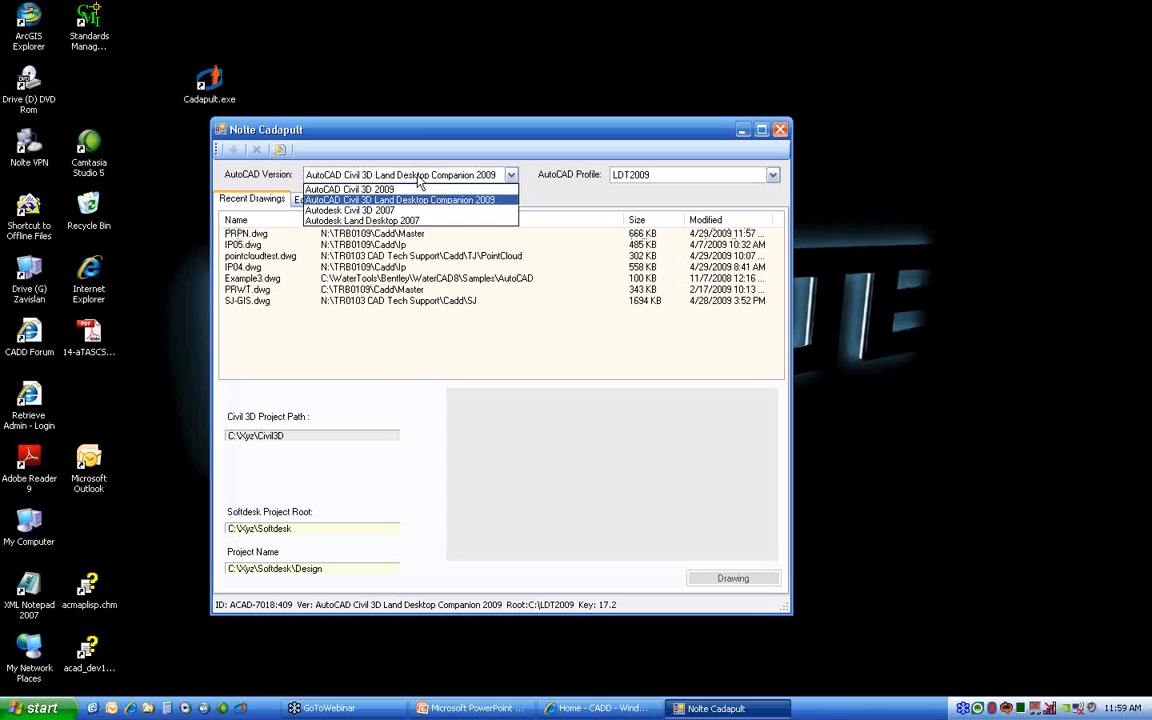
left_click(398, 222)
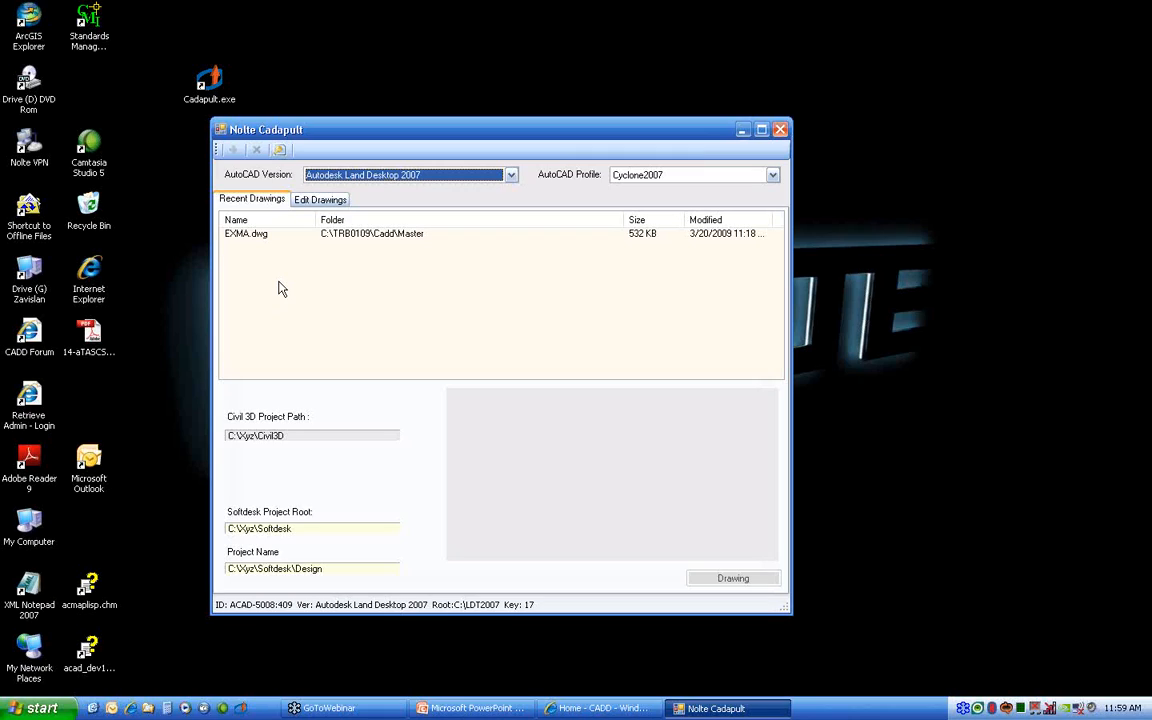
left_click(362, 176)
left_click(370, 201)
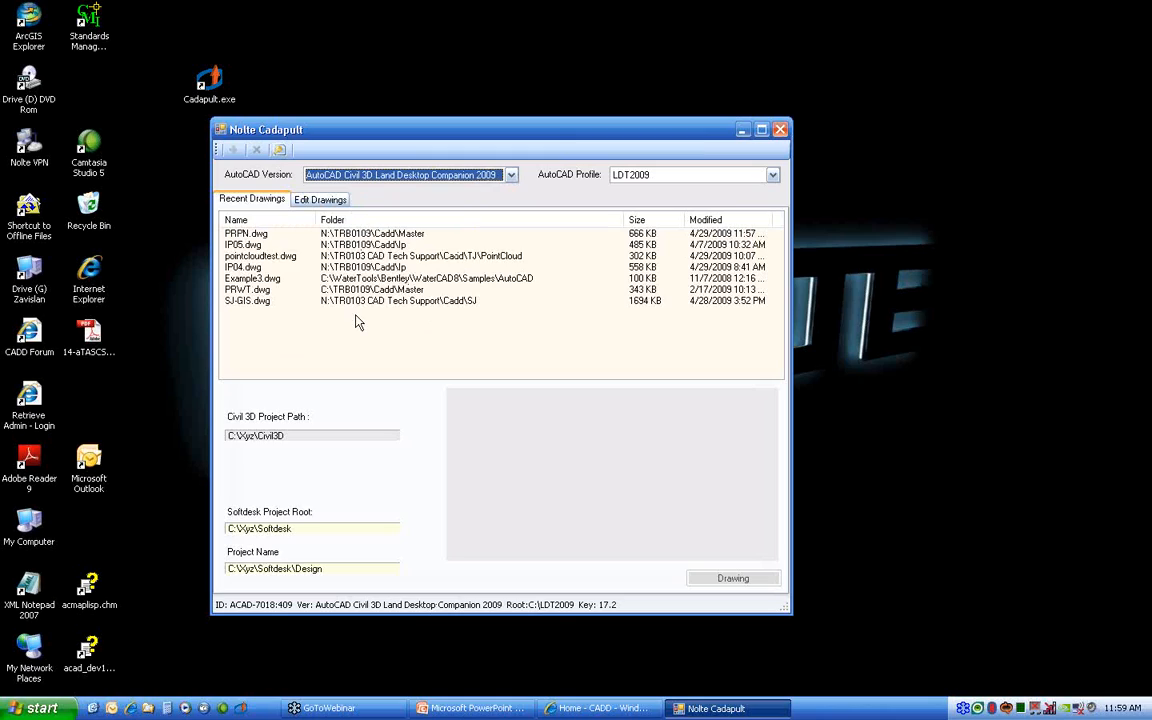
Set the AutoCAD version to AutoCAD Civil 3D 2009 and sort its recent drawings by modified date, name, folder and size.
left_click(385, 175)
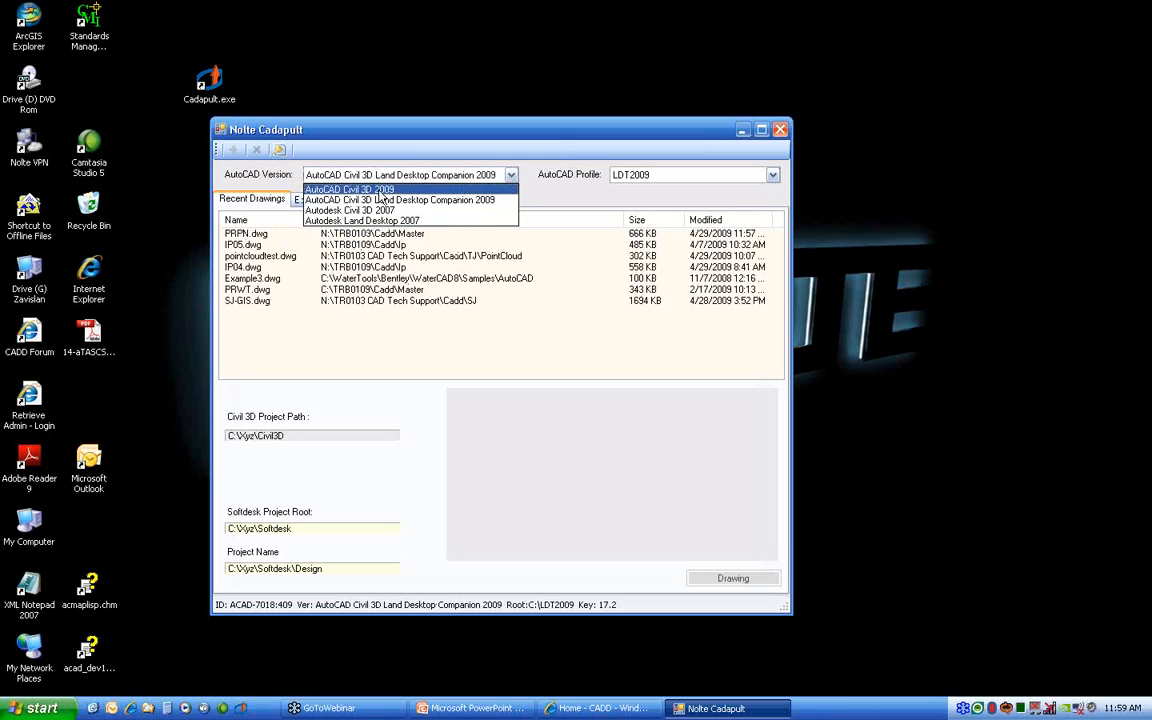
left_click(380, 190)
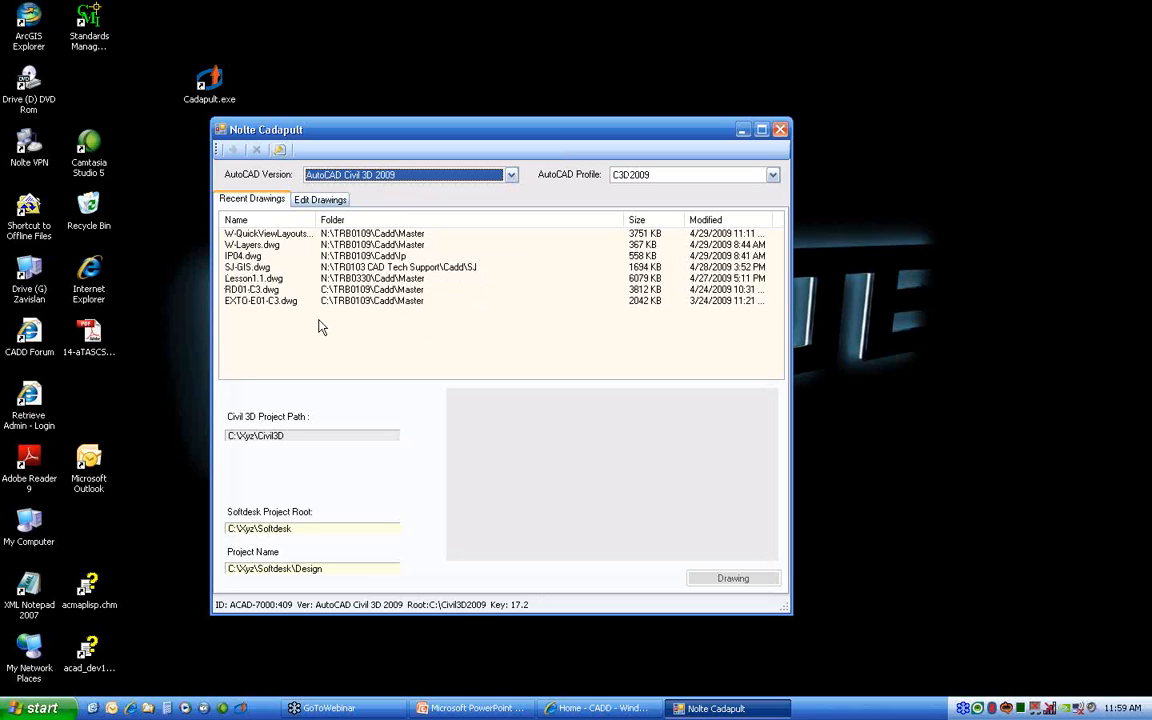
left_click(708, 219)
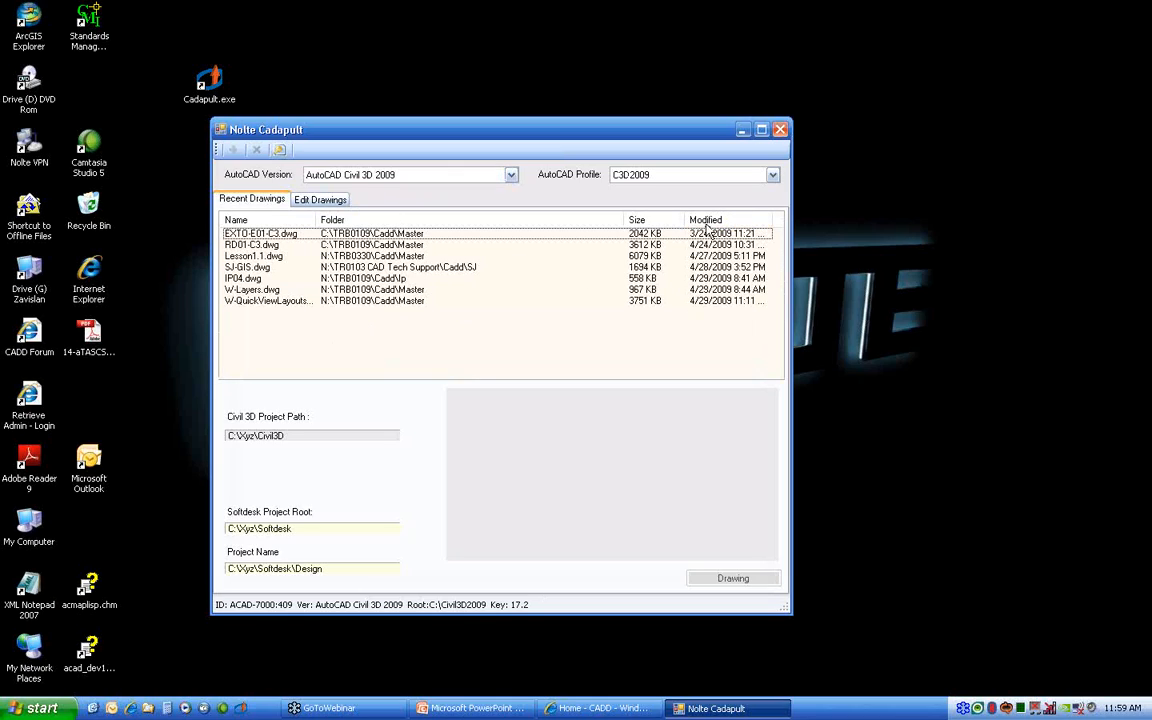
left_click(746, 221)
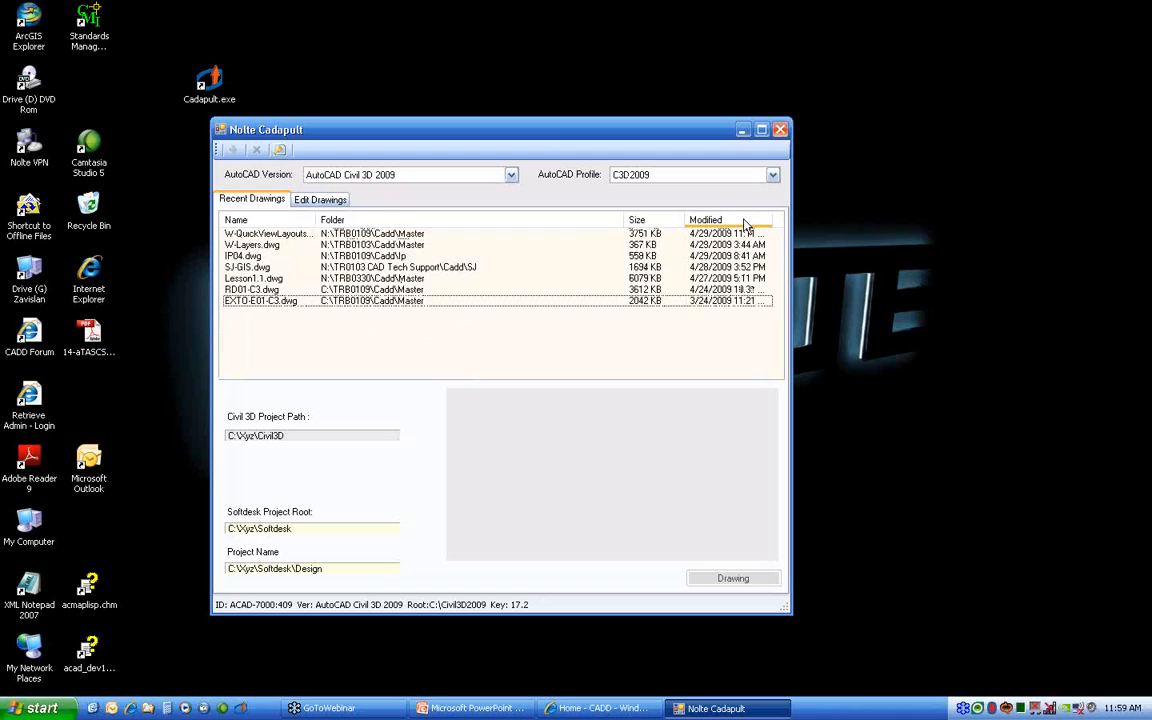
left_click(234, 220)
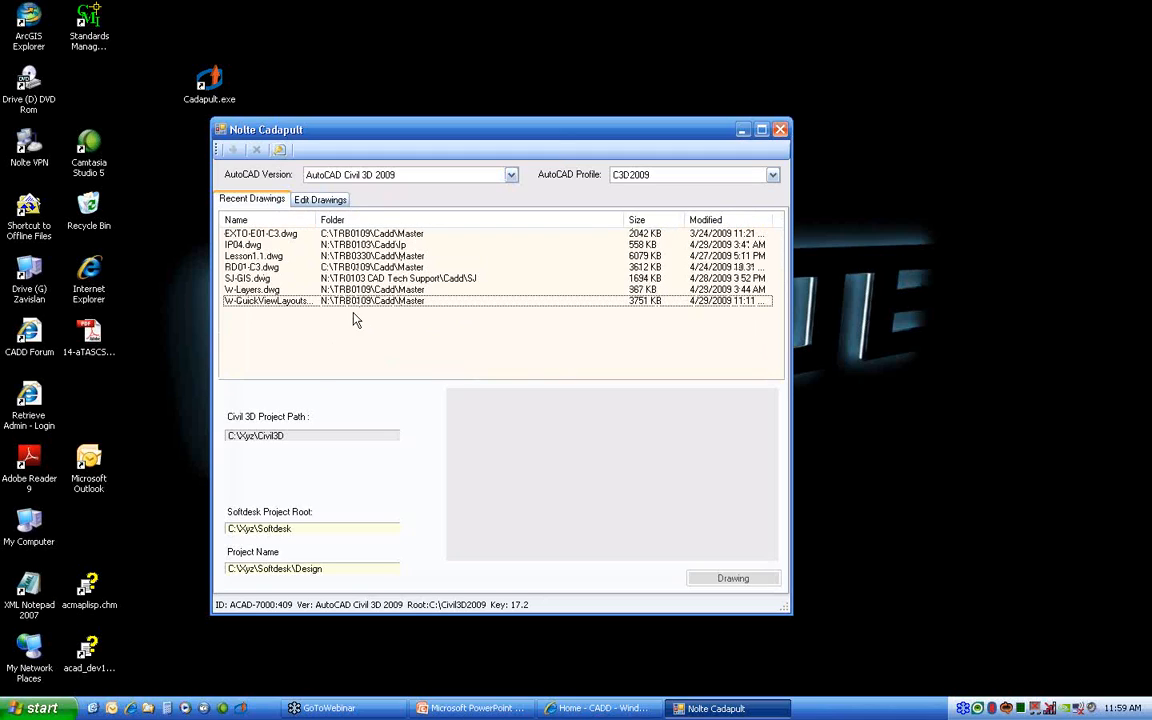
left_click(345, 220)
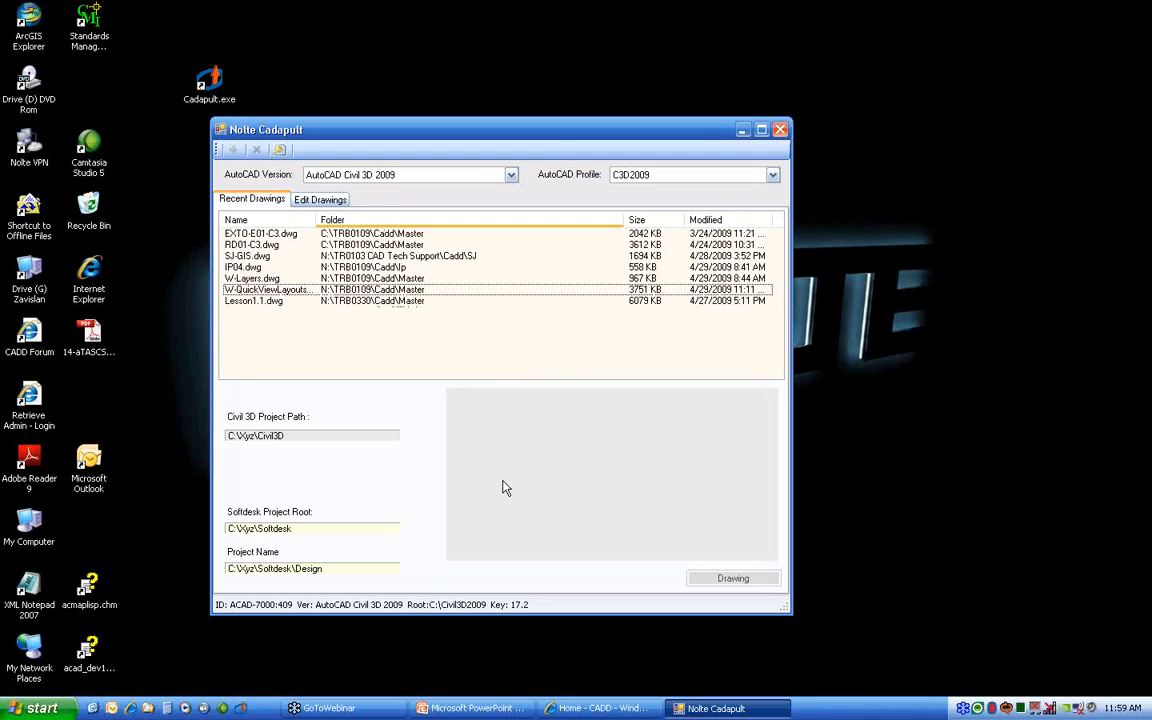
left_click(637, 220)
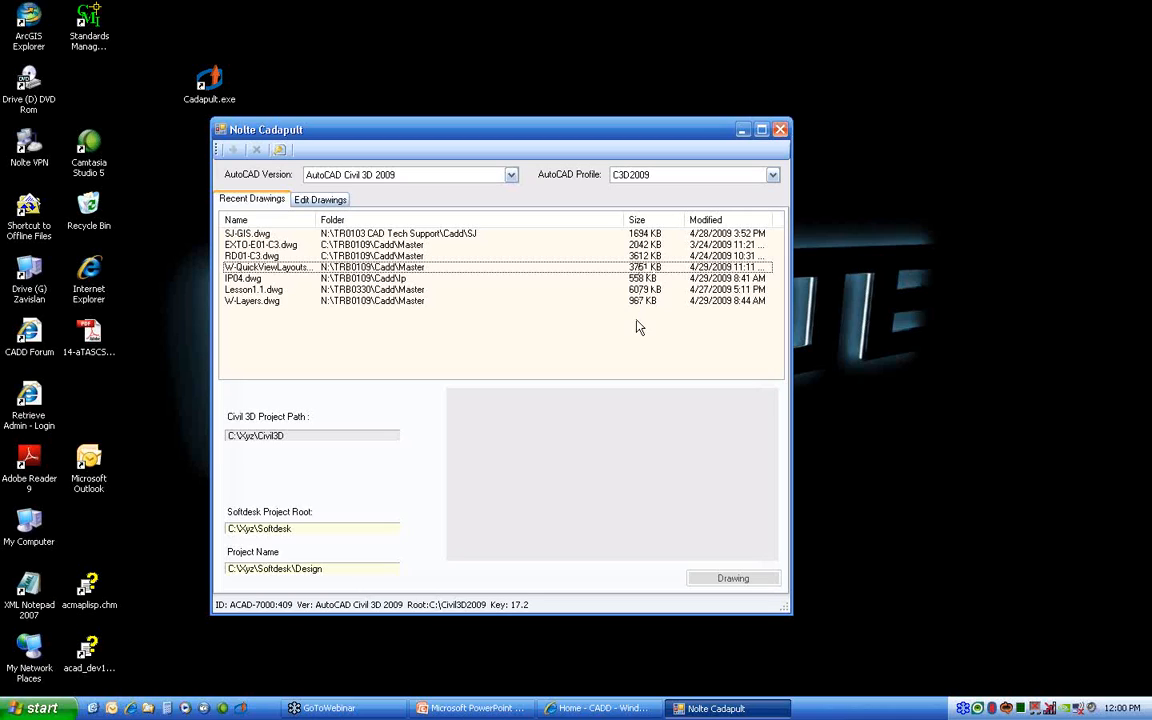
Advance the PowerPoint slide show to the AutoCAD Interface slide and return to the project folders for editing drawings in Nolte Cadapult.
left_click(328, 203)
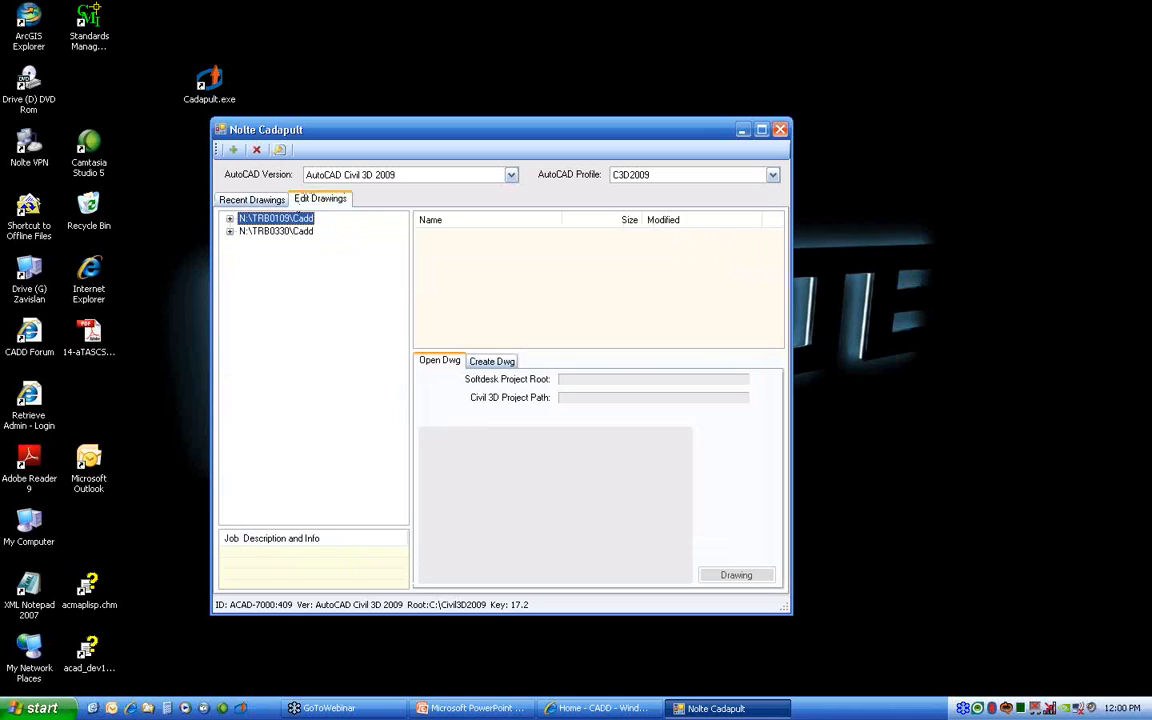
key("alt+Tab")
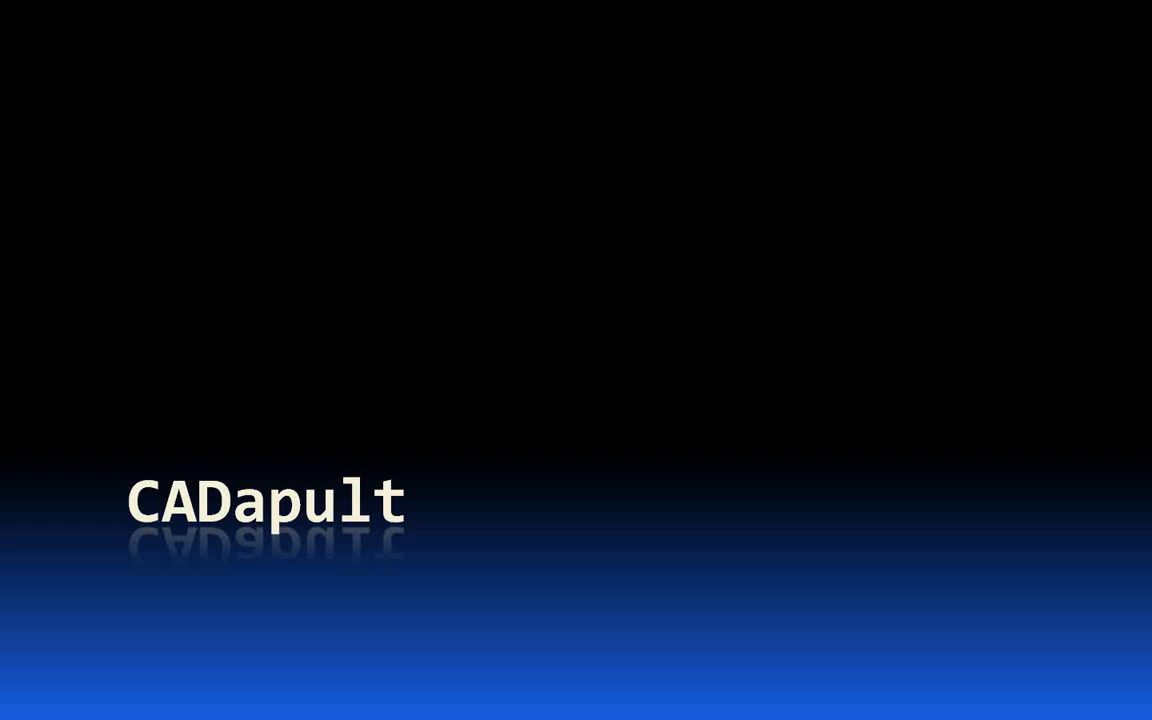
key("Right")
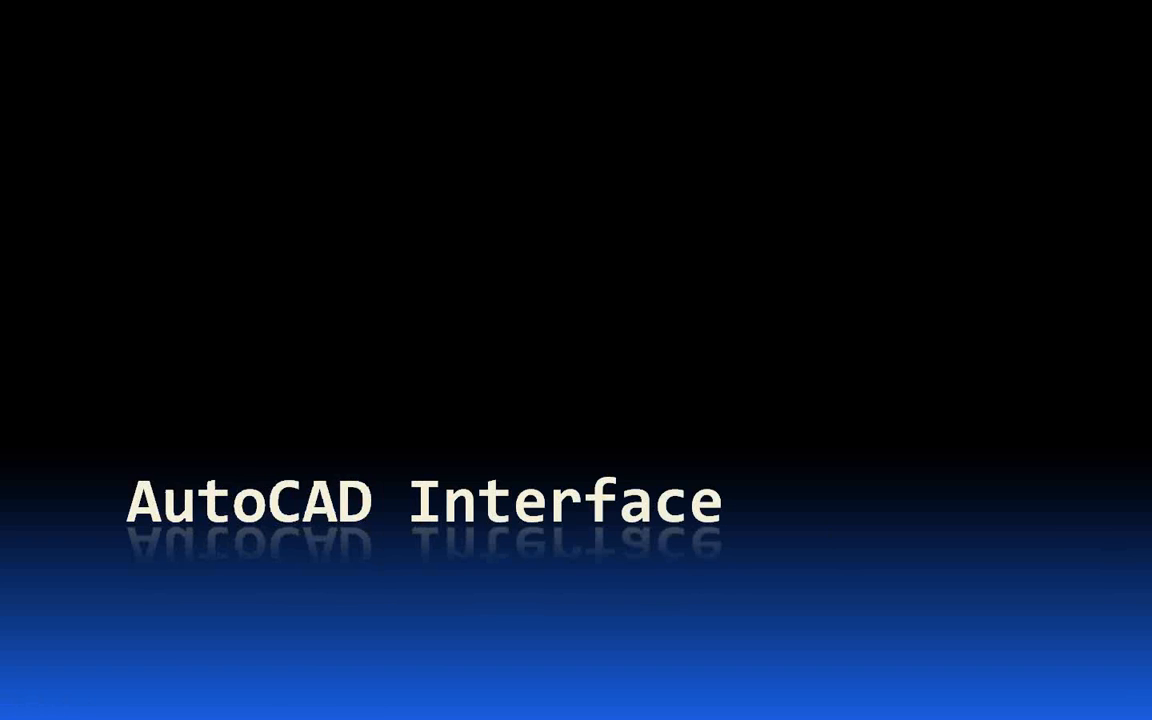
key("alt+Tab")
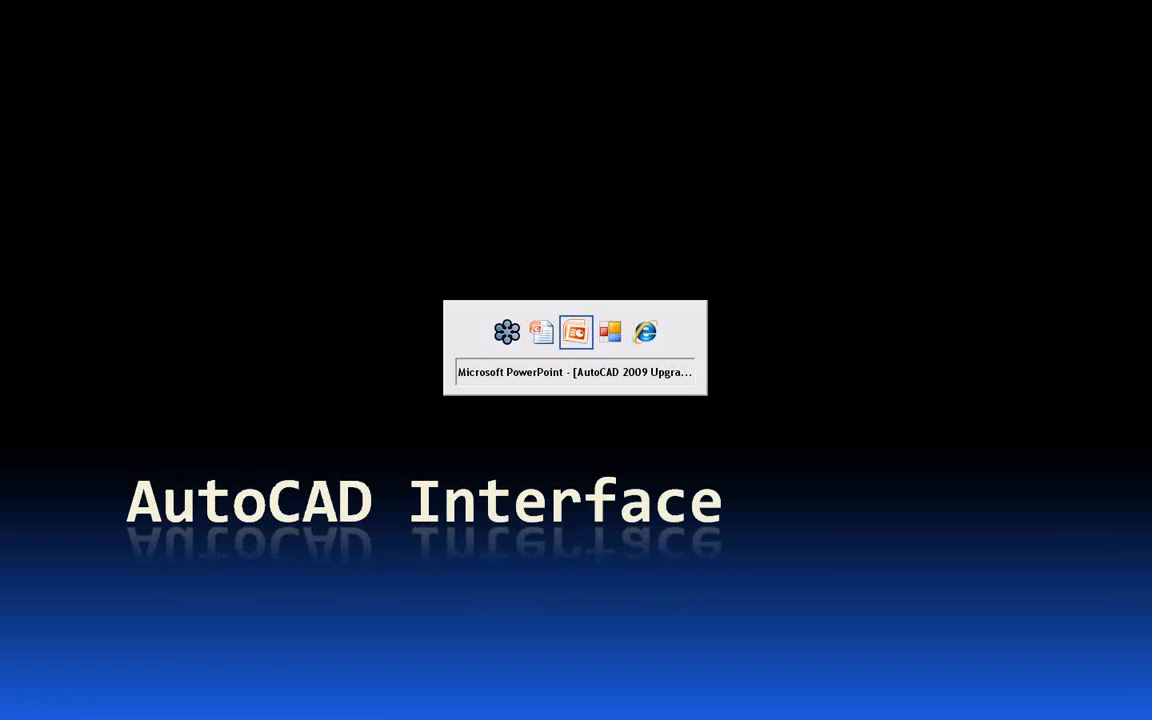
key("alt+Tab")
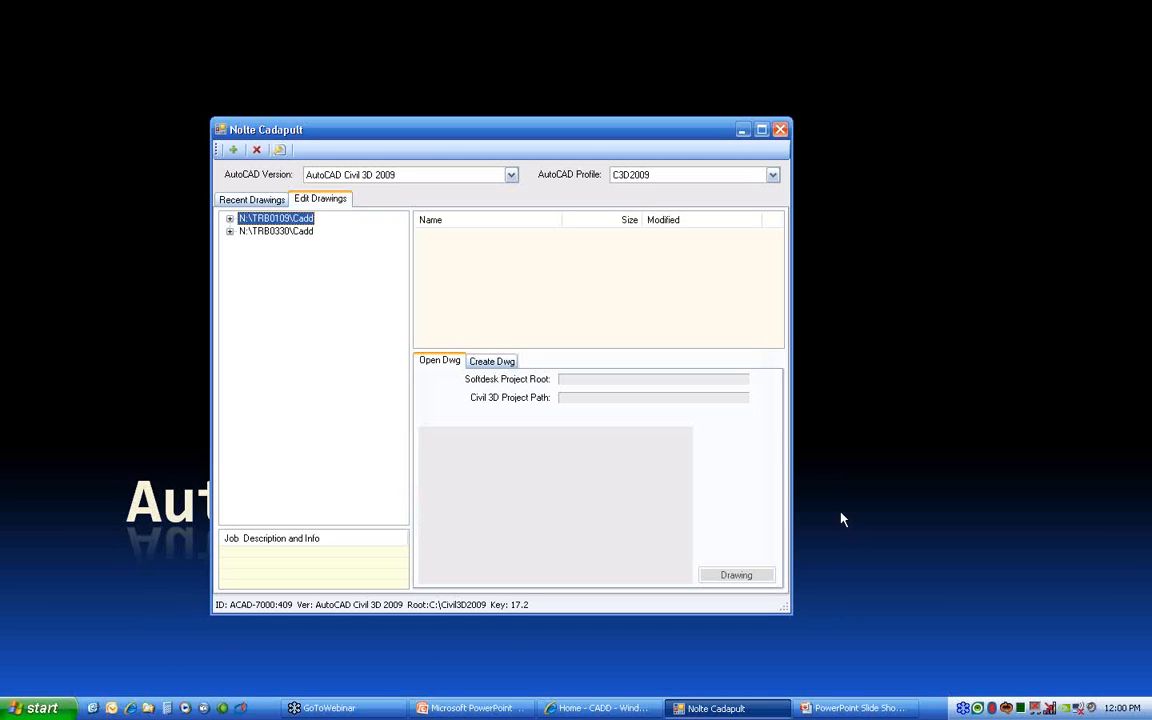
Open PRPN.dwg from the N:\TRB0109\Cadd Master folder in AutoCAD Civil 3D 2009.
double_click(275, 218)
left_click(268, 245)
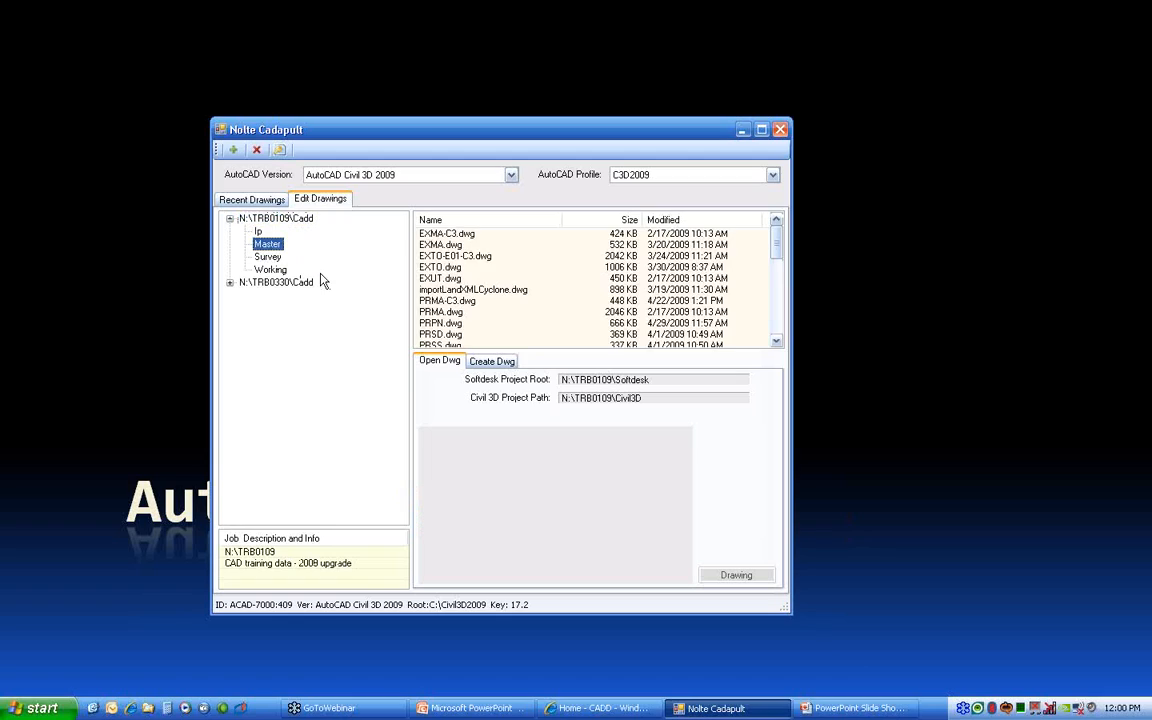
left_click(453, 333)
left_click(760, 576)
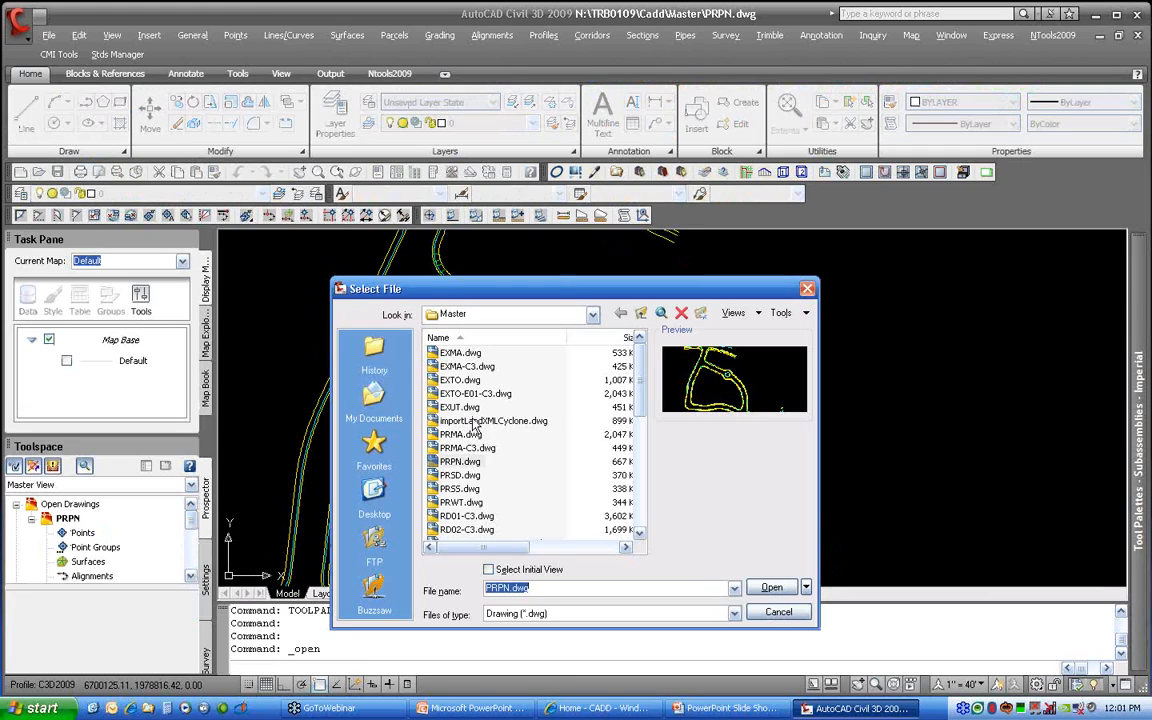
Open W-QuickViewLayouts.dwg from the Master folder and continue past the loading pause.
left_click_drag(640, 435, 640, 495)
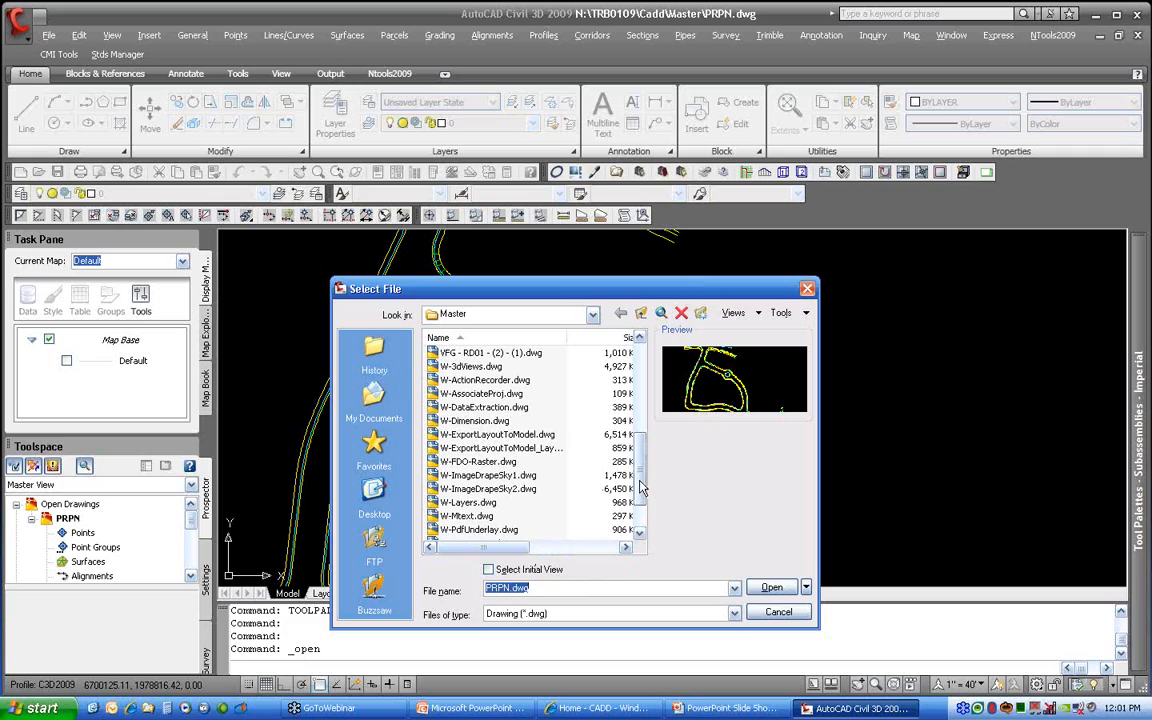
scroll(641, 485, "up", 1)
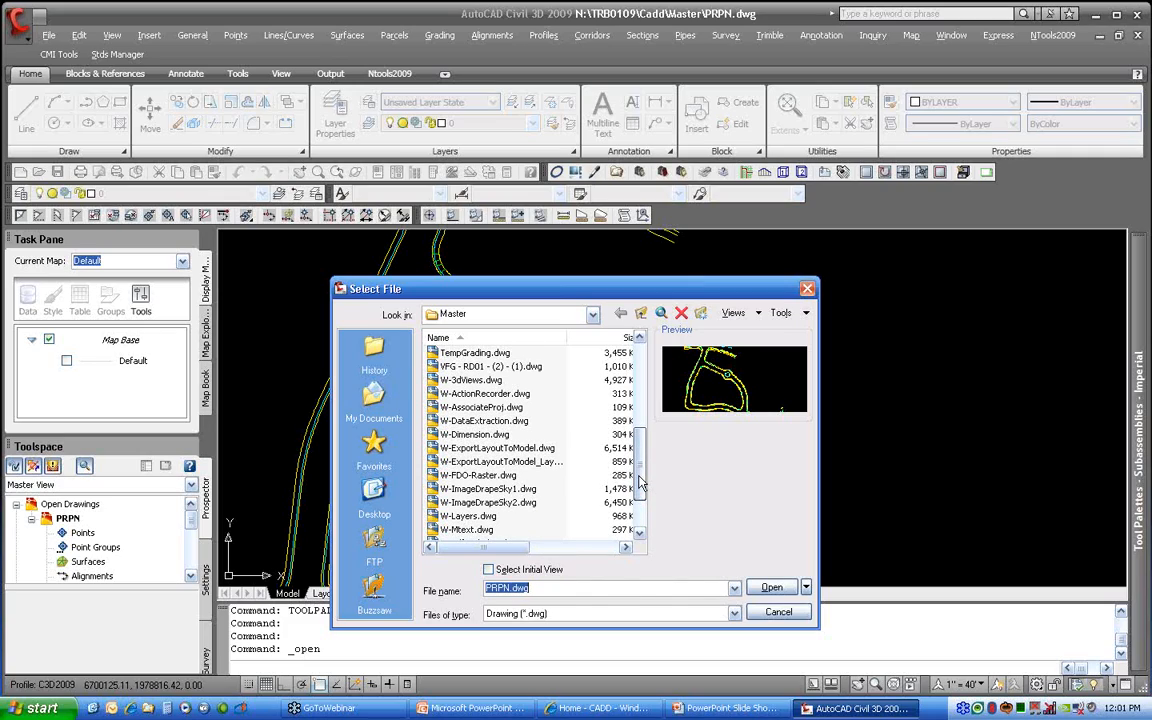
left_click_drag(641, 485, 641, 510)
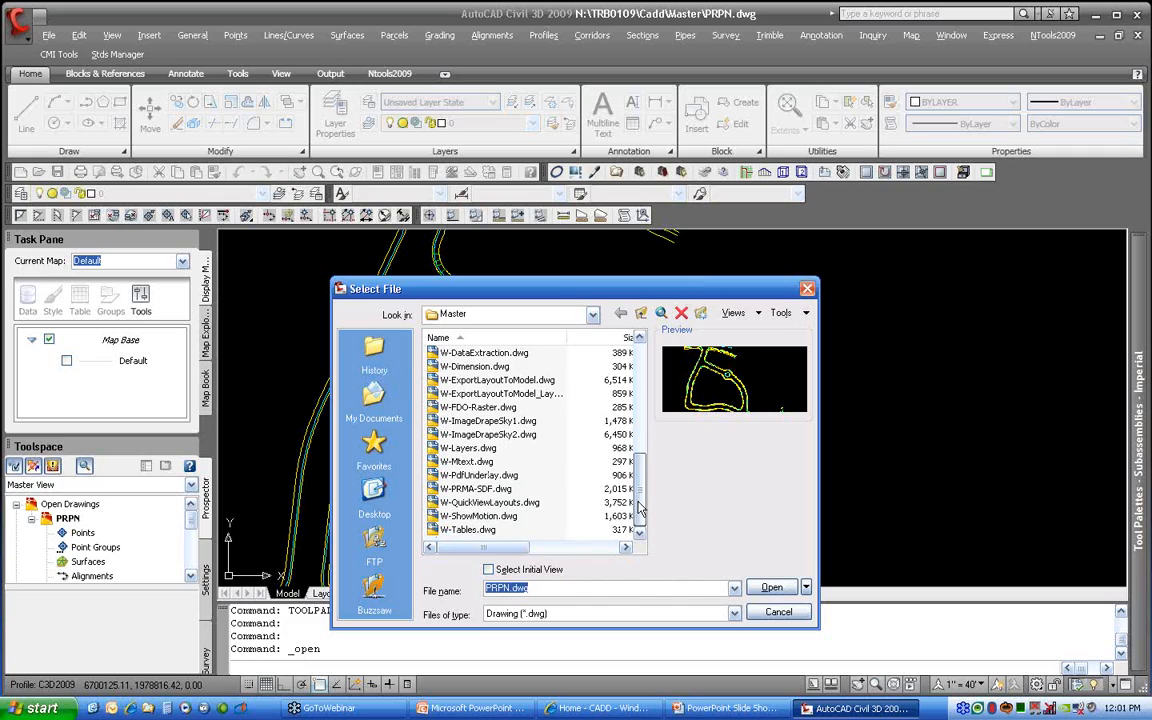
left_click(490, 502)
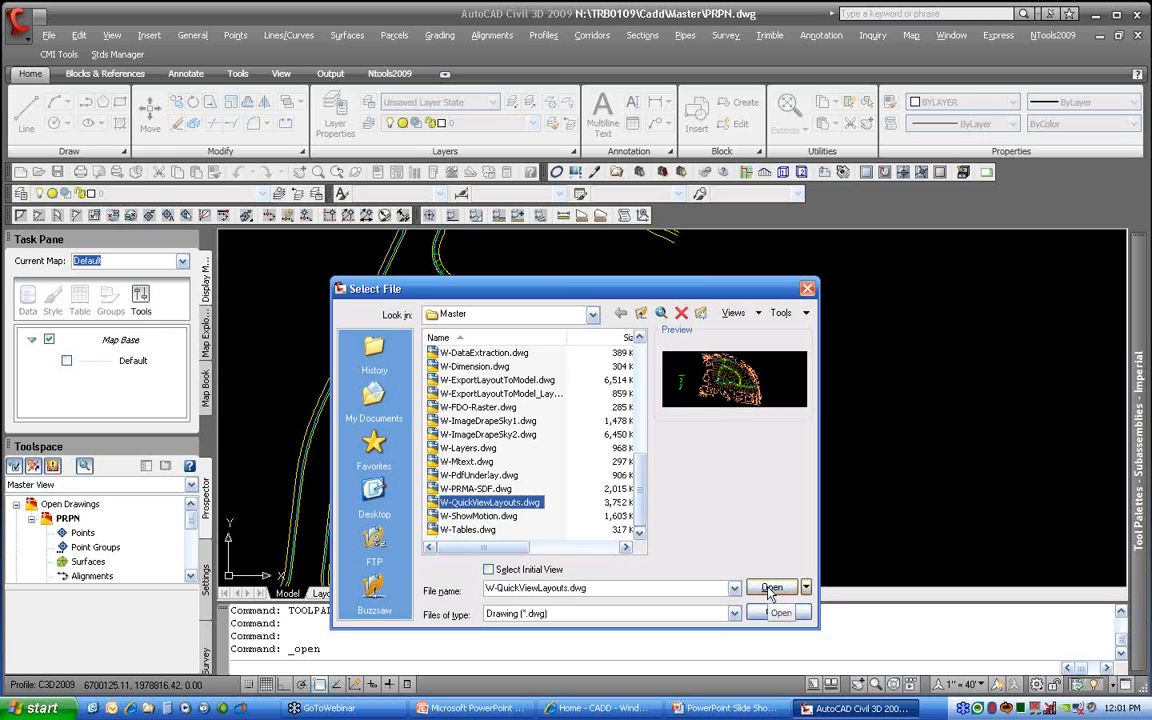
left_click(770, 590)
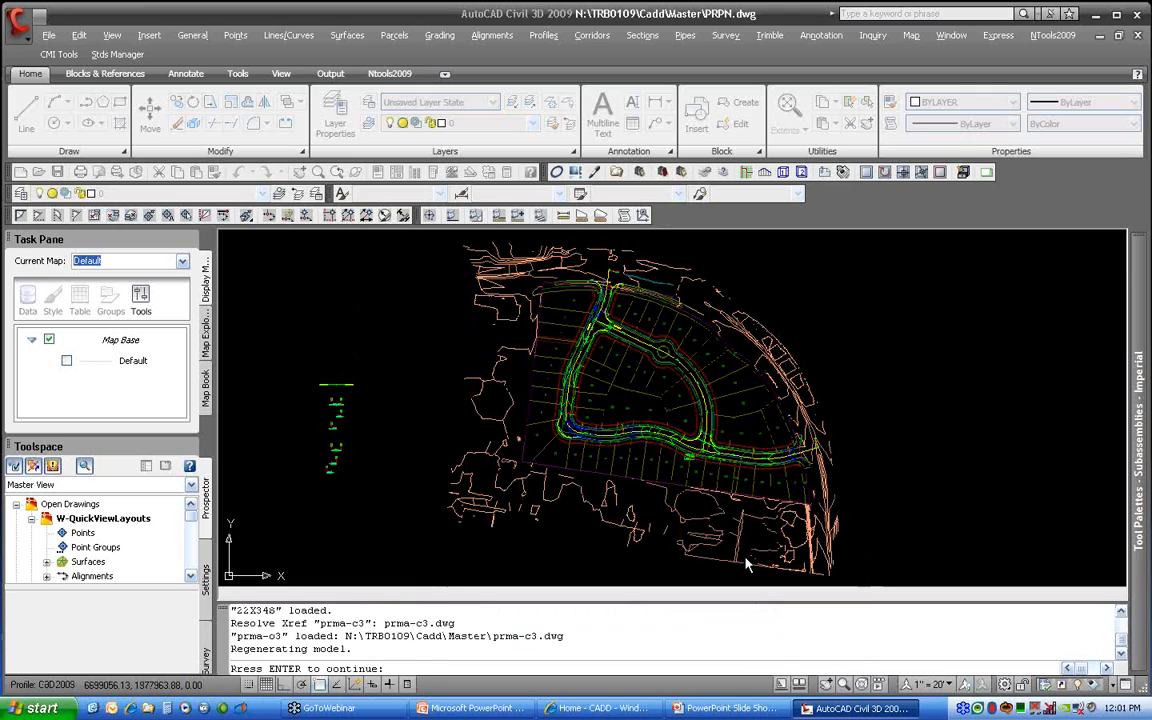
key("Return")
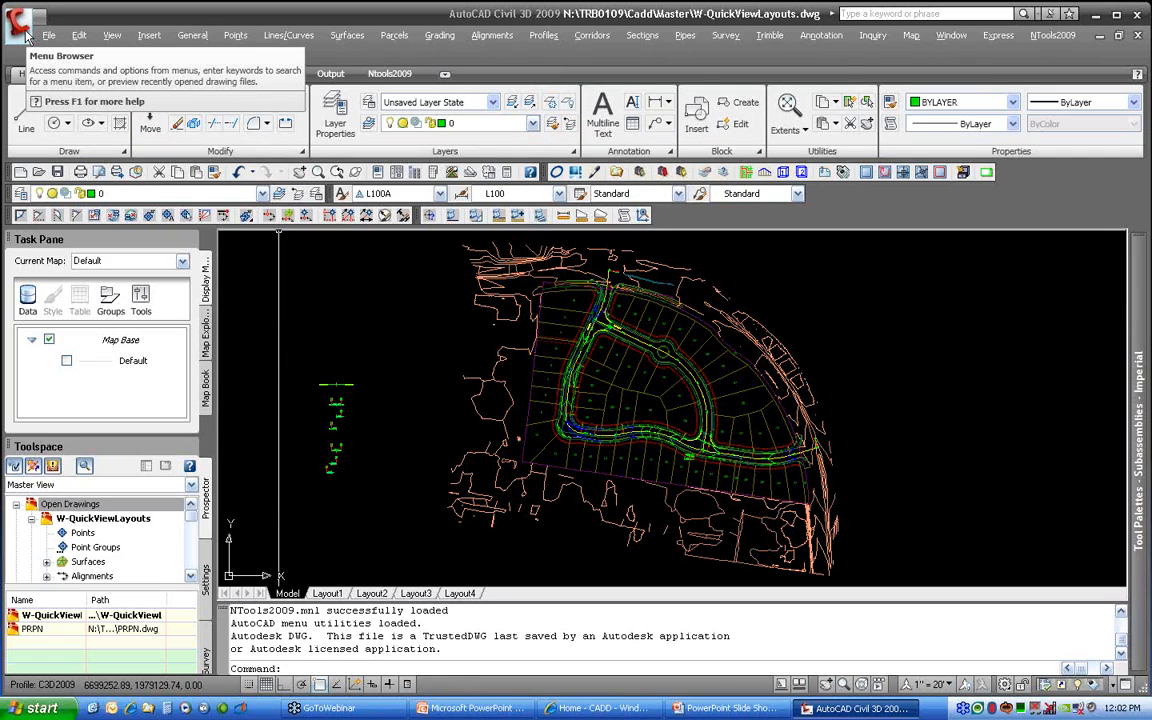
Compare the Alignments commands and the Add Alignment Labels options between the Menu Browser and the menu bar.
left_click(20, 26)
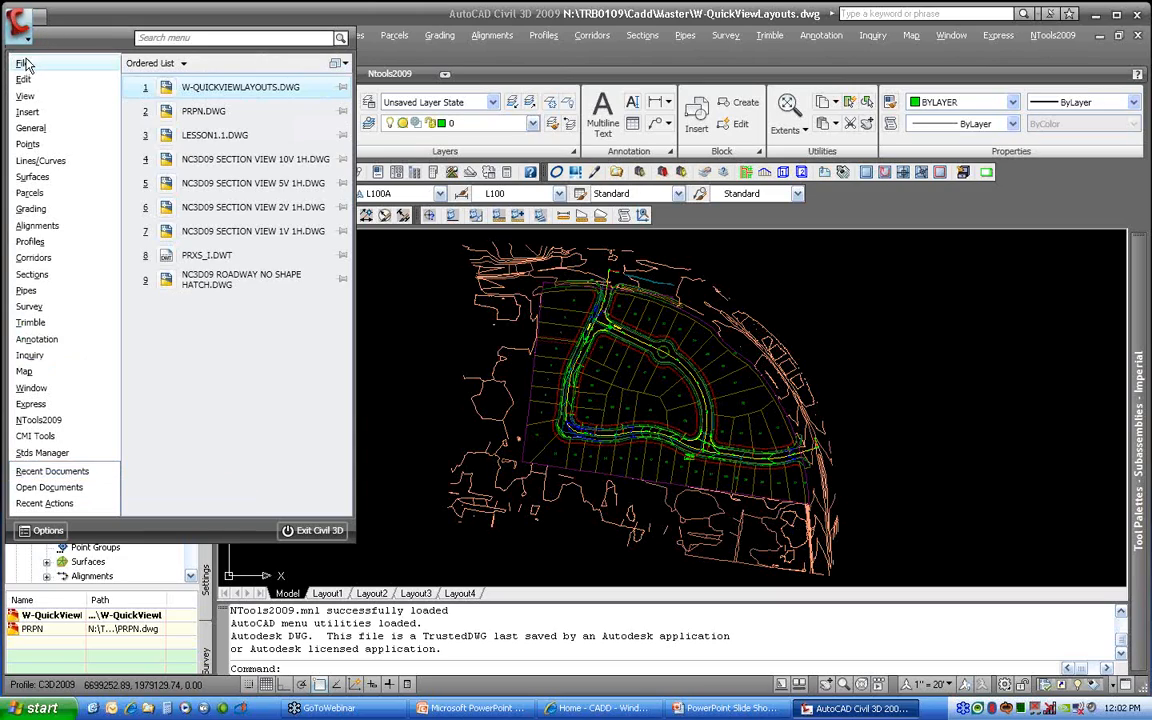
mouse_move(28, 130)
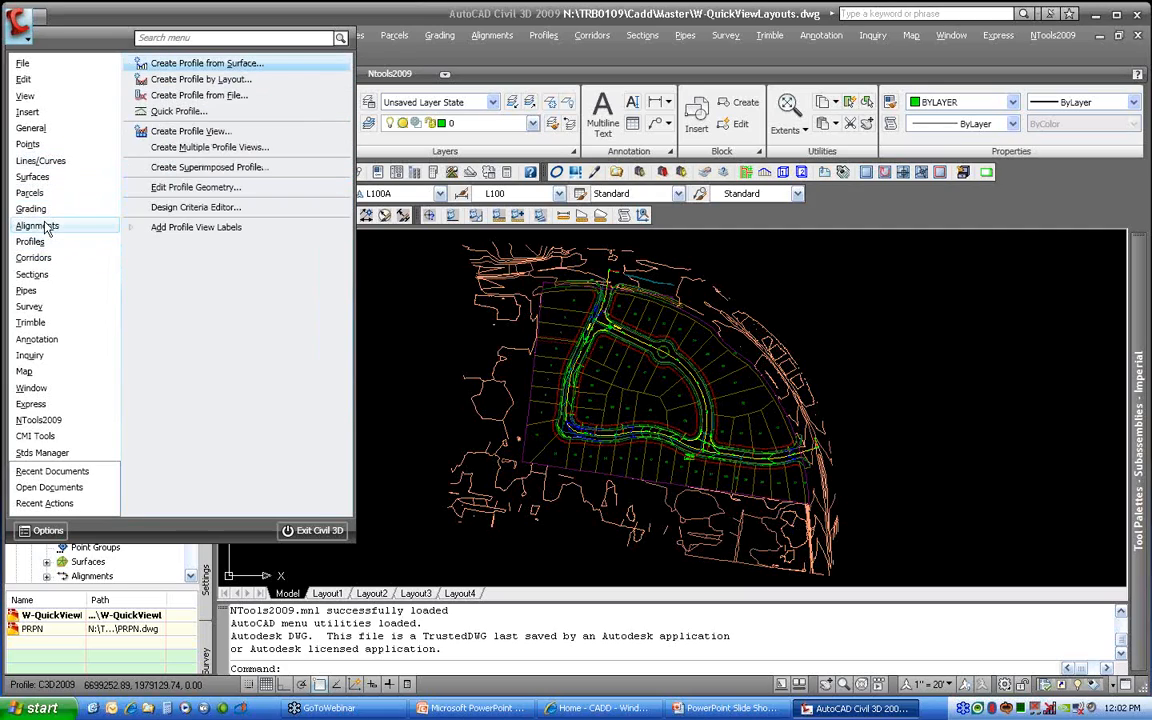
mouse_move(45, 231)
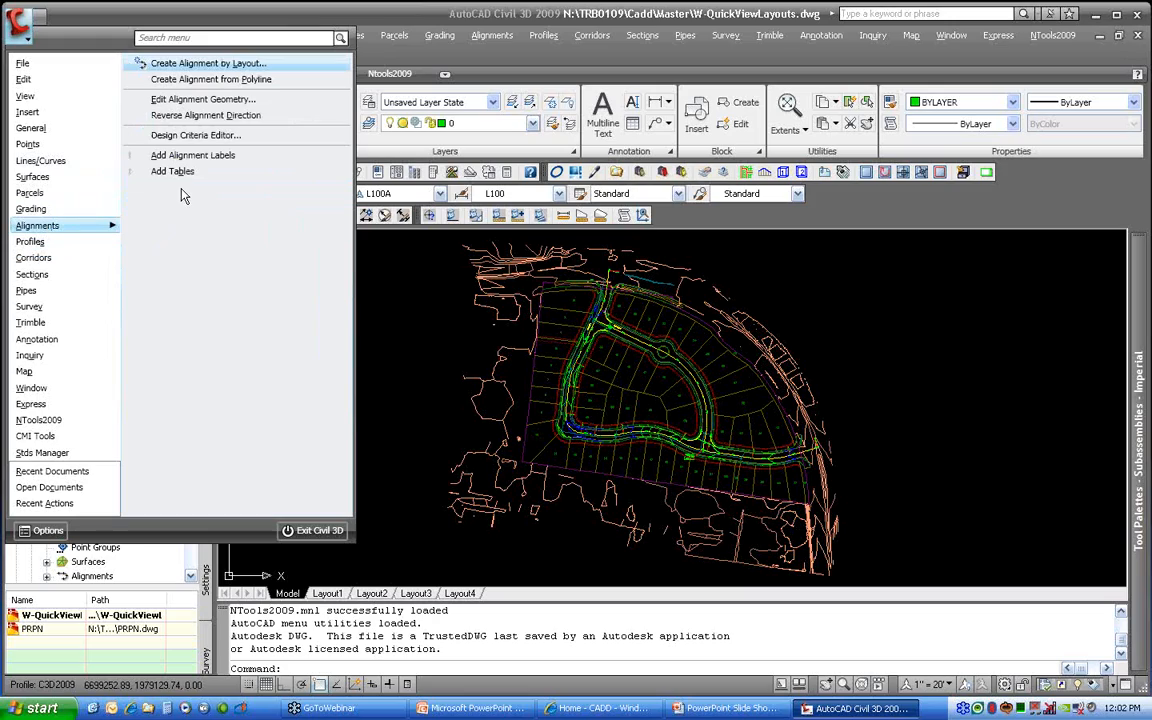
mouse_move(182, 158)
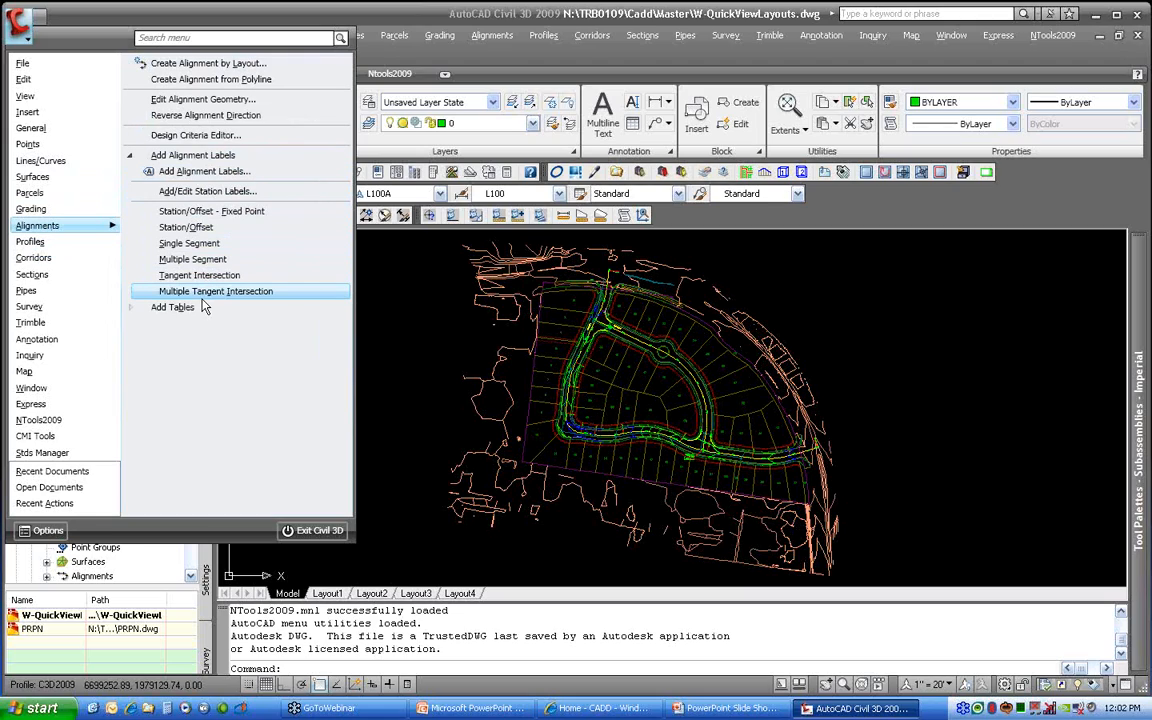
left_click(491, 37)
left_click(491, 36)
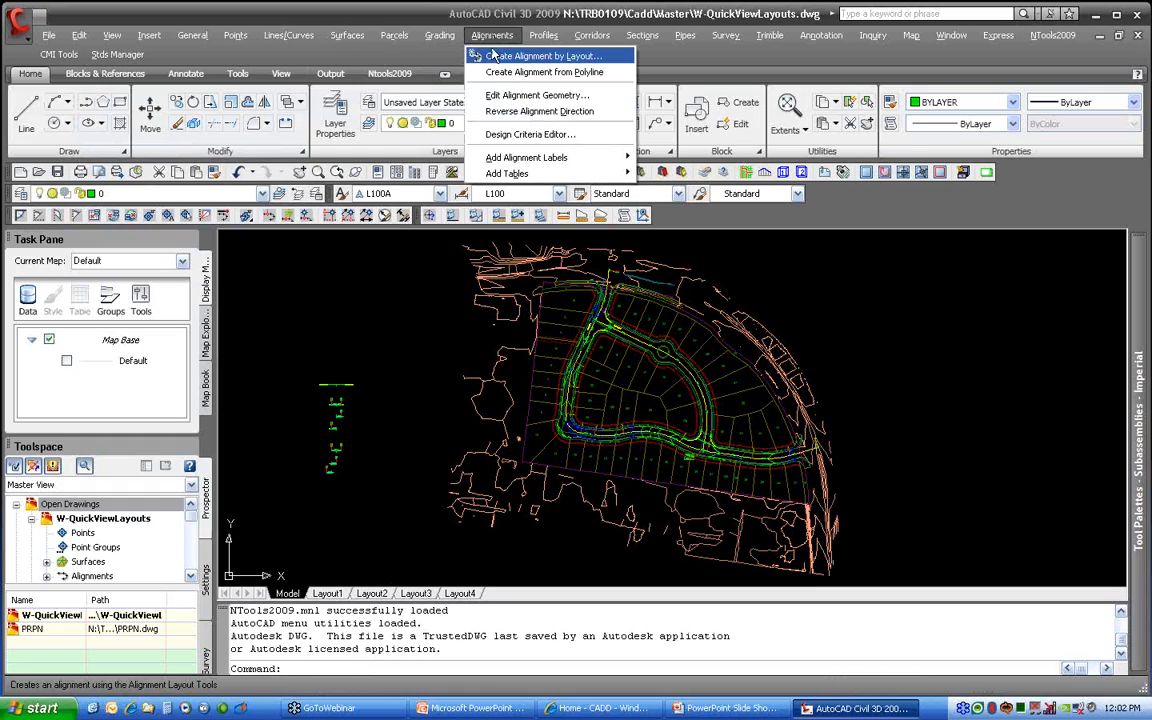
mouse_move(524, 160)
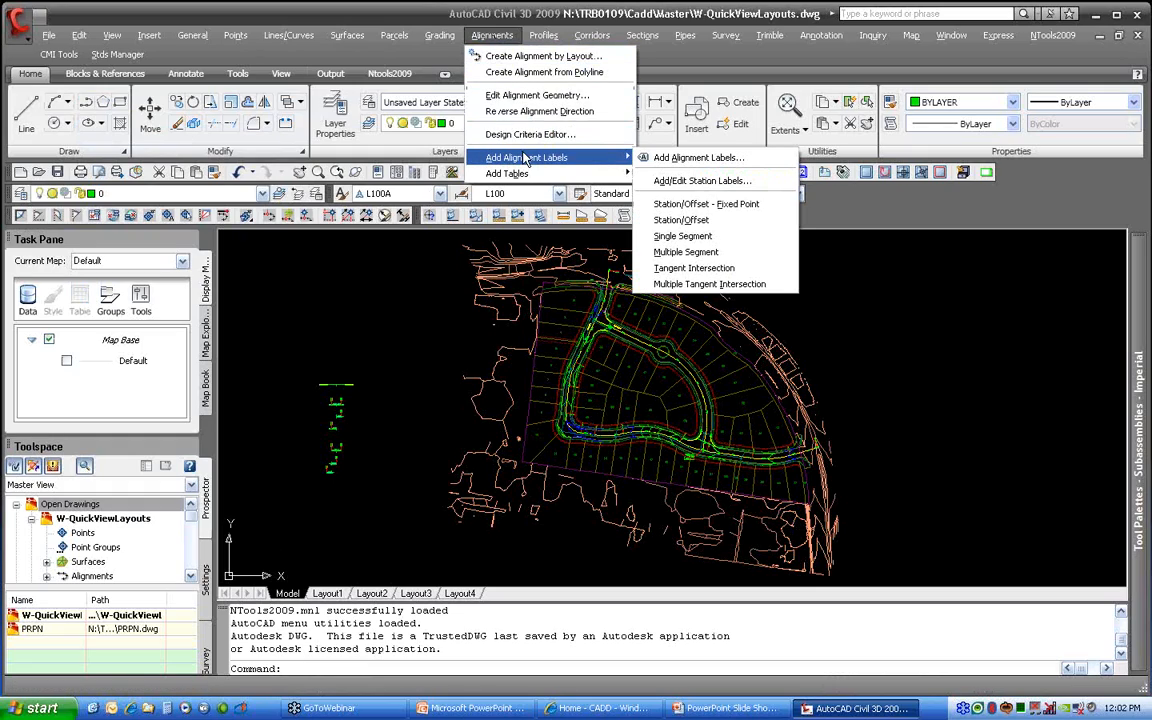
left_click(385, 8)
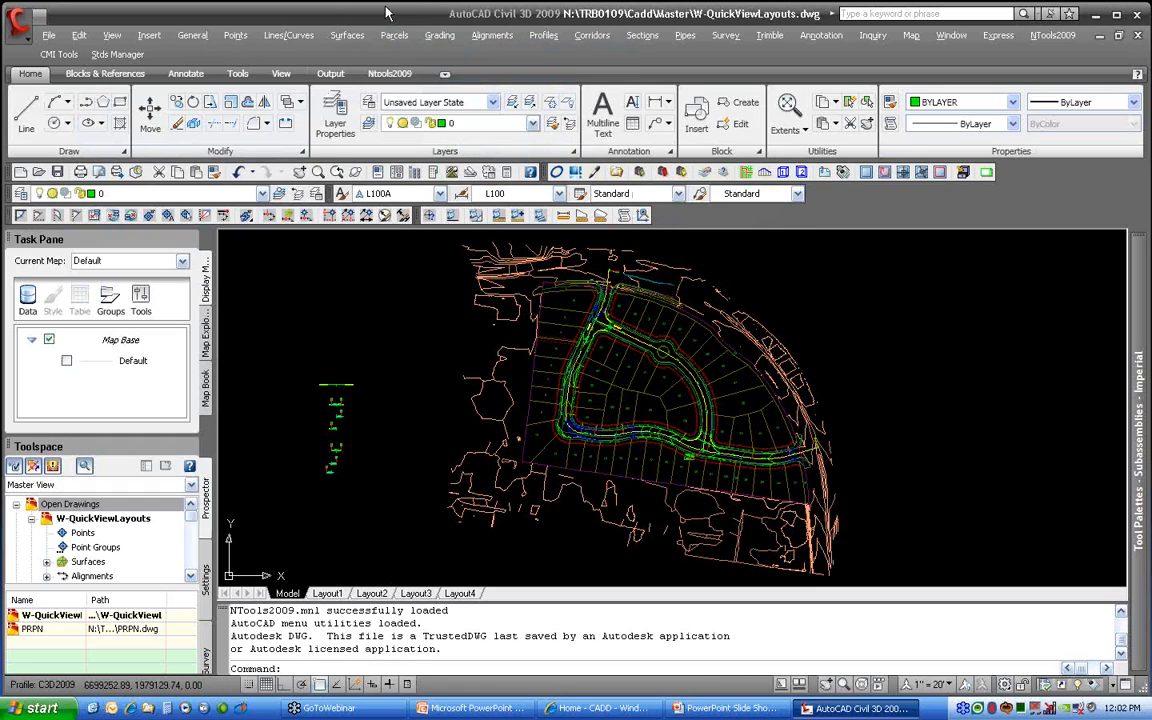
Hide the menu bar and check that the Survey commands can be reached through the Menu Browser.
right_click(44, 18)
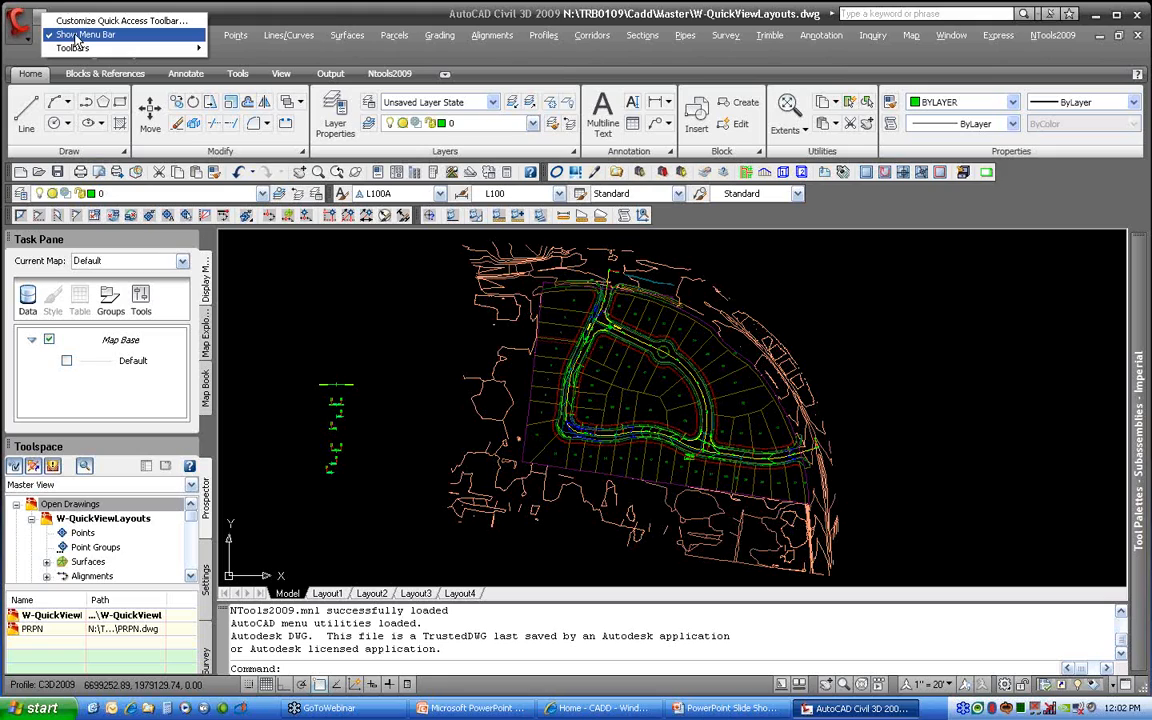
left_click(76, 38)
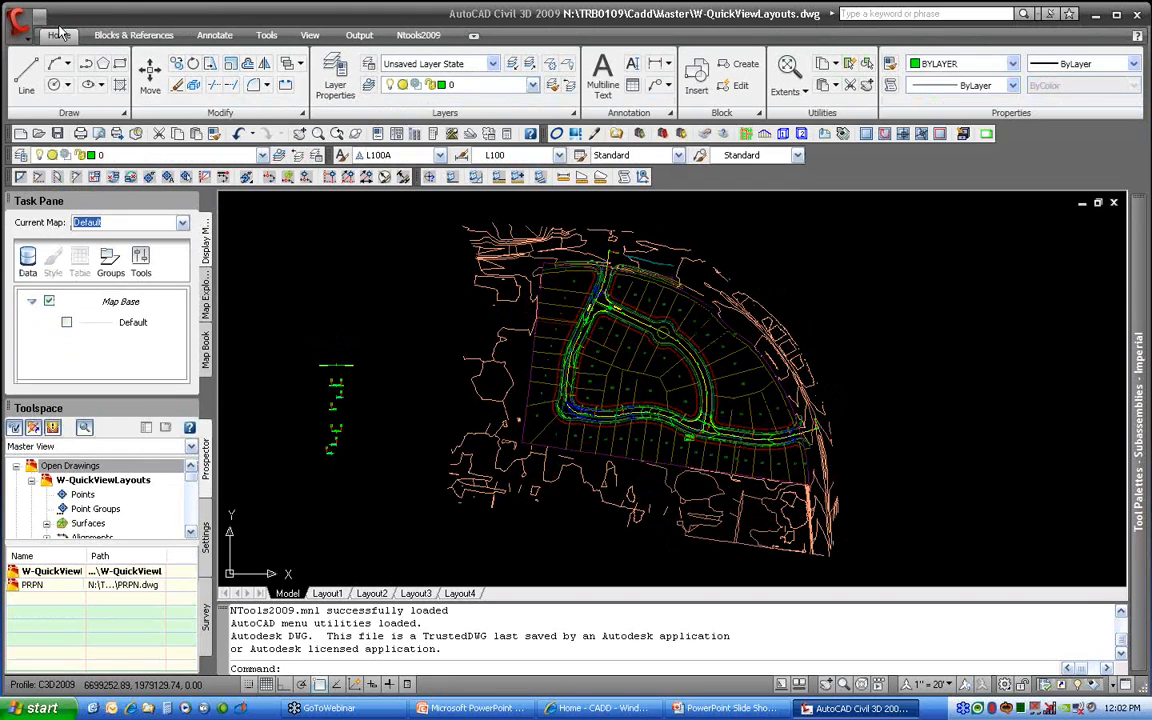
left_click(18, 22)
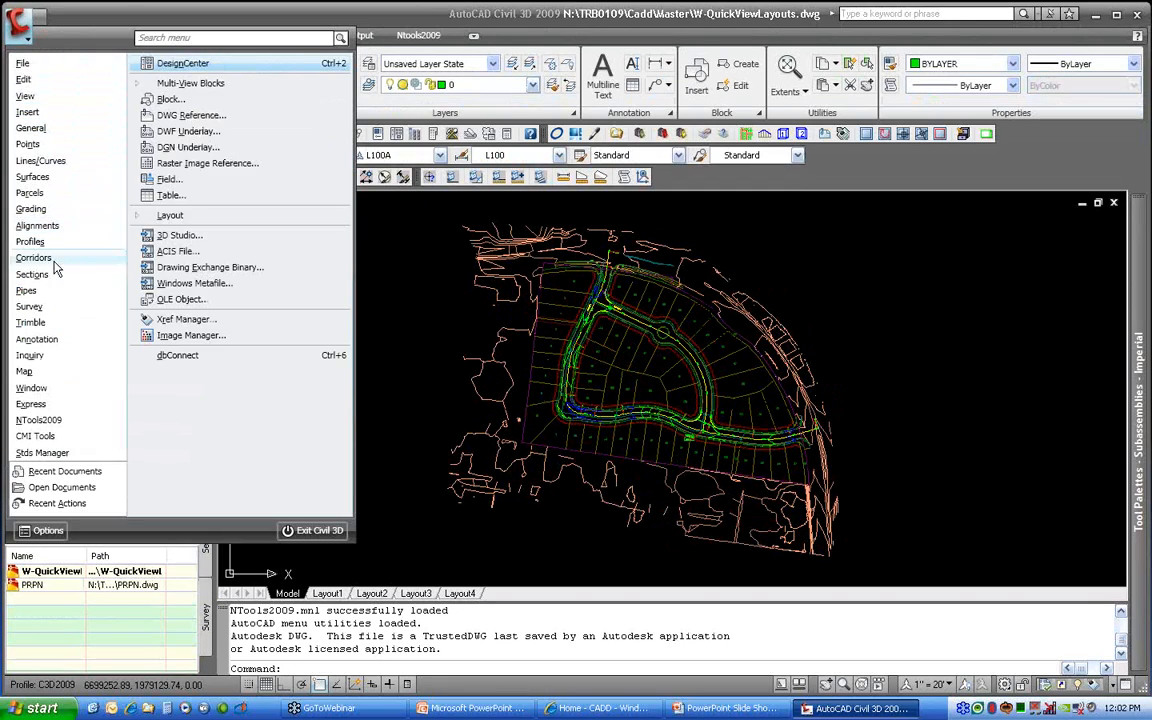
mouse_move(51, 307)
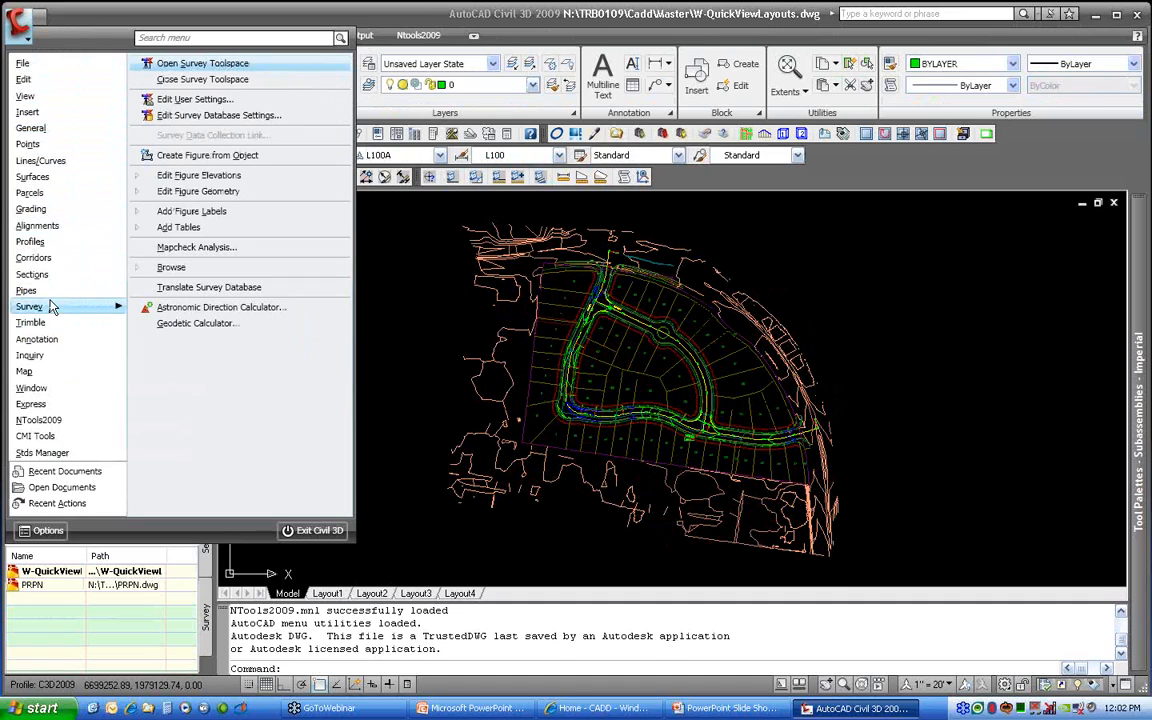
left_click(43, 17)
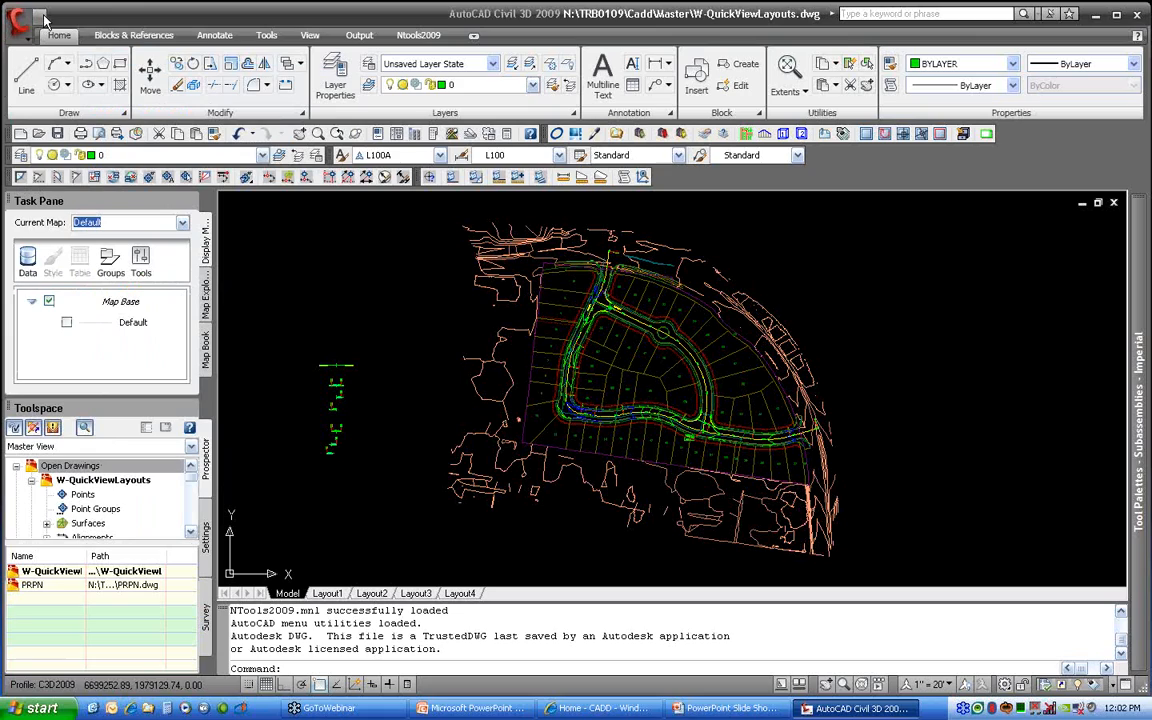
Turn the menu bar display back on above the ribbon.
left_click(42, 17)
key("alt+Tab")
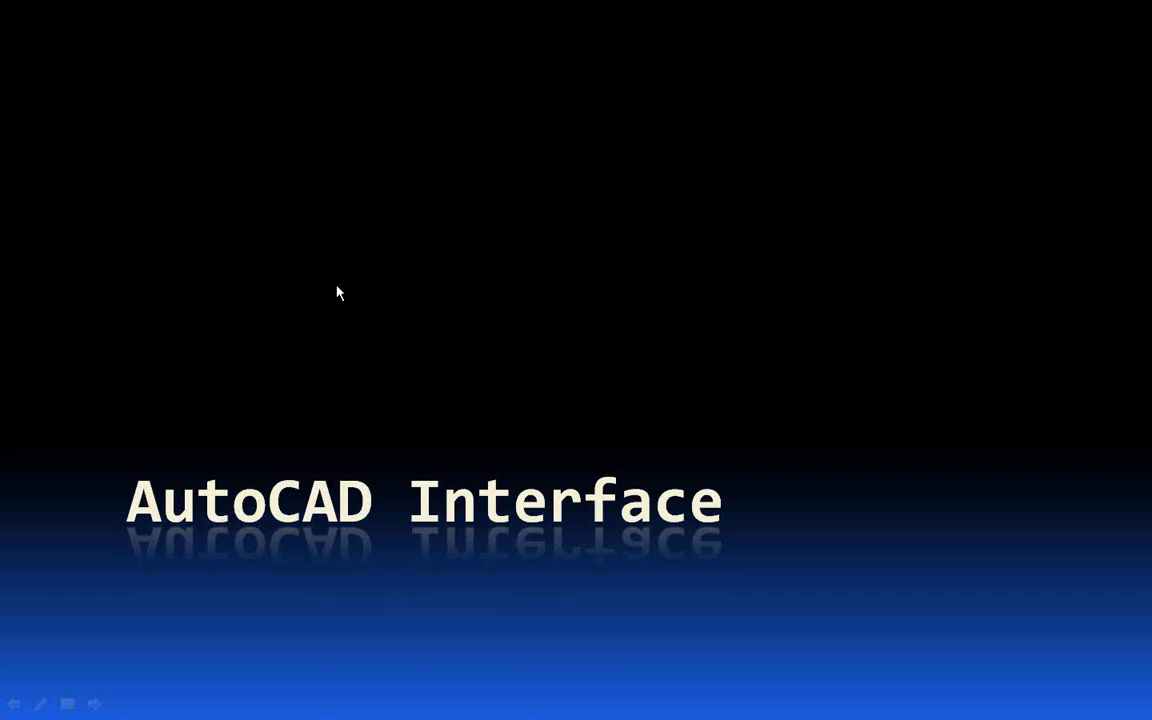
key("alt+Tab")
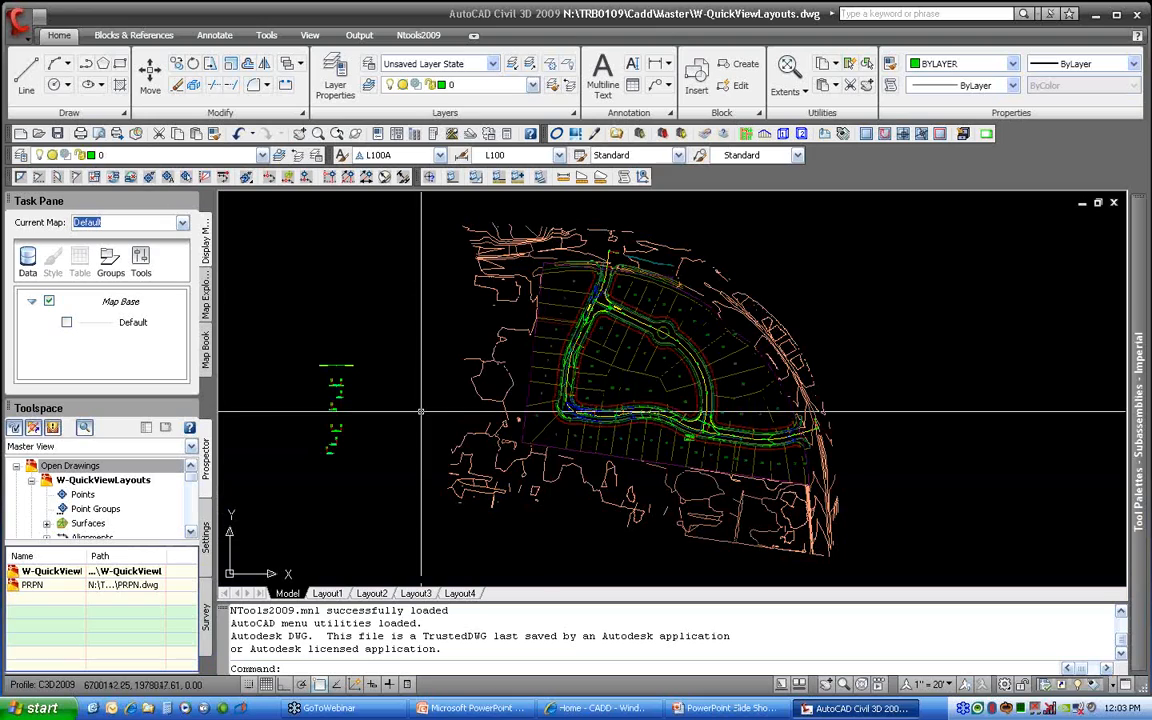
right_click(40, 17)
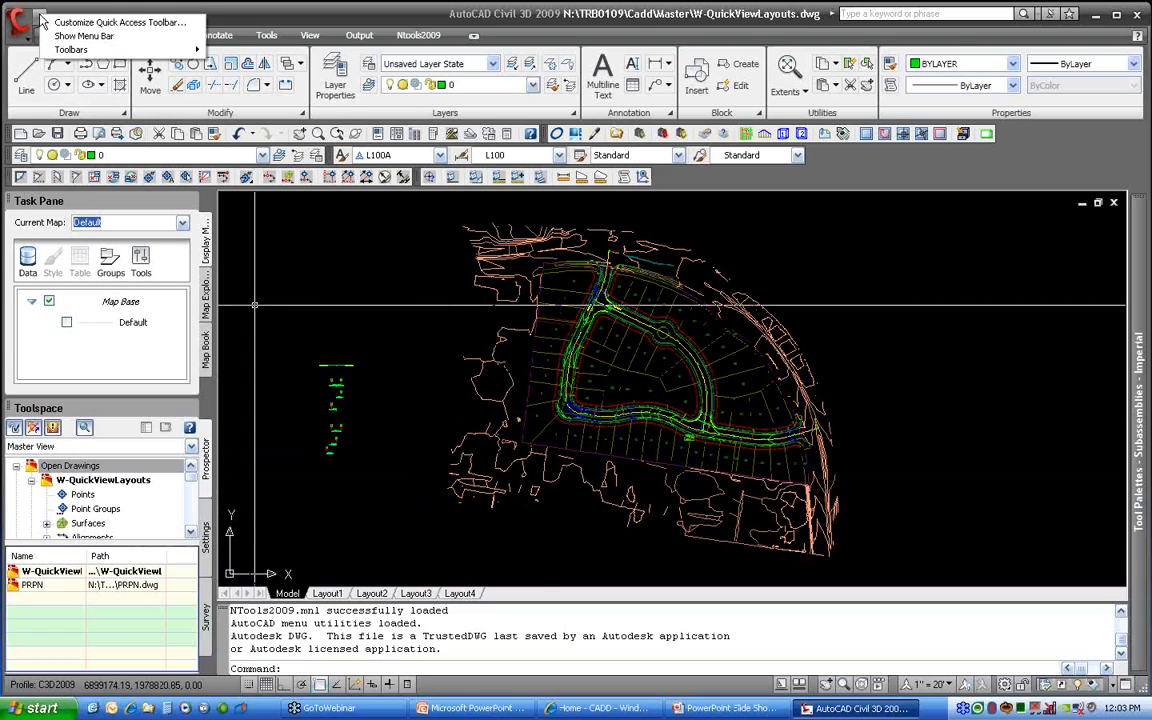
left_click(84, 36)
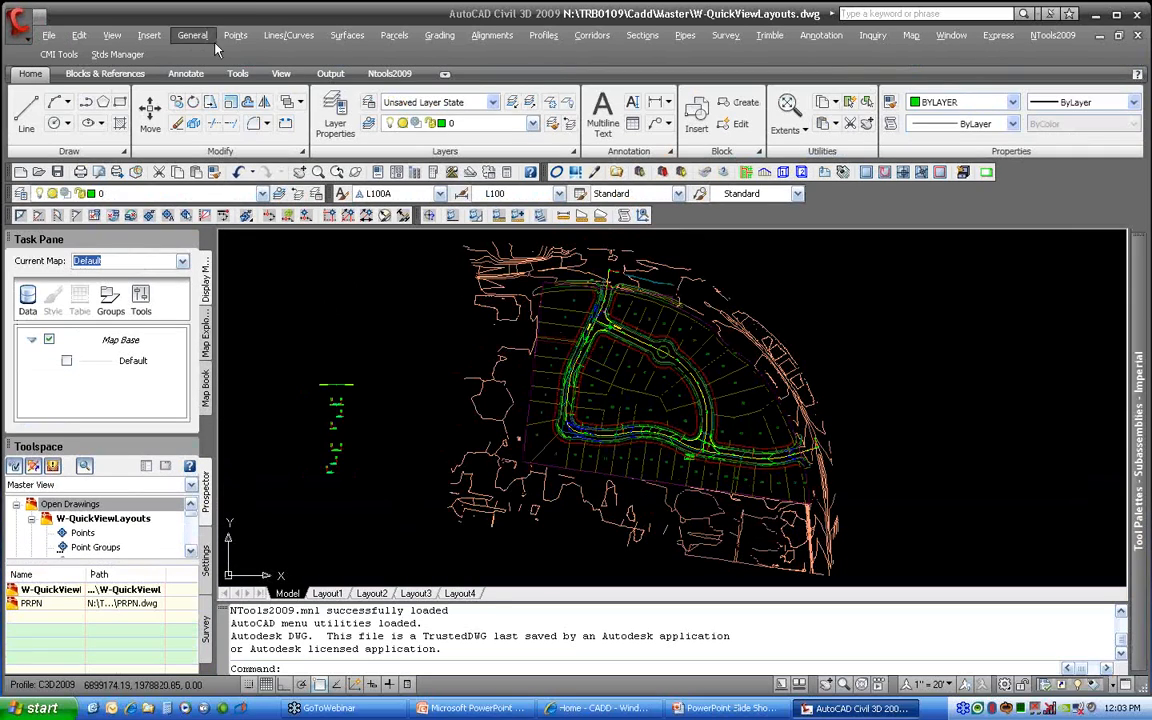
Search the Menu Browser commands for "volume" and clear the search.
left_click(20, 22)
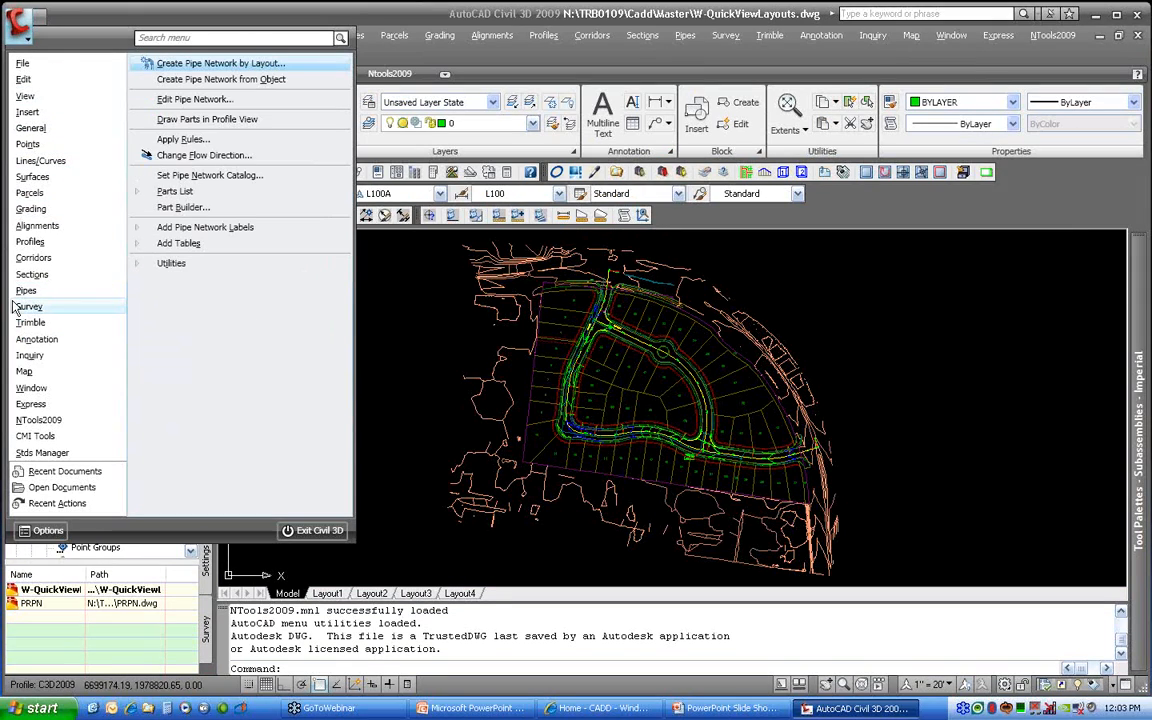
mouse_move(18, 307)
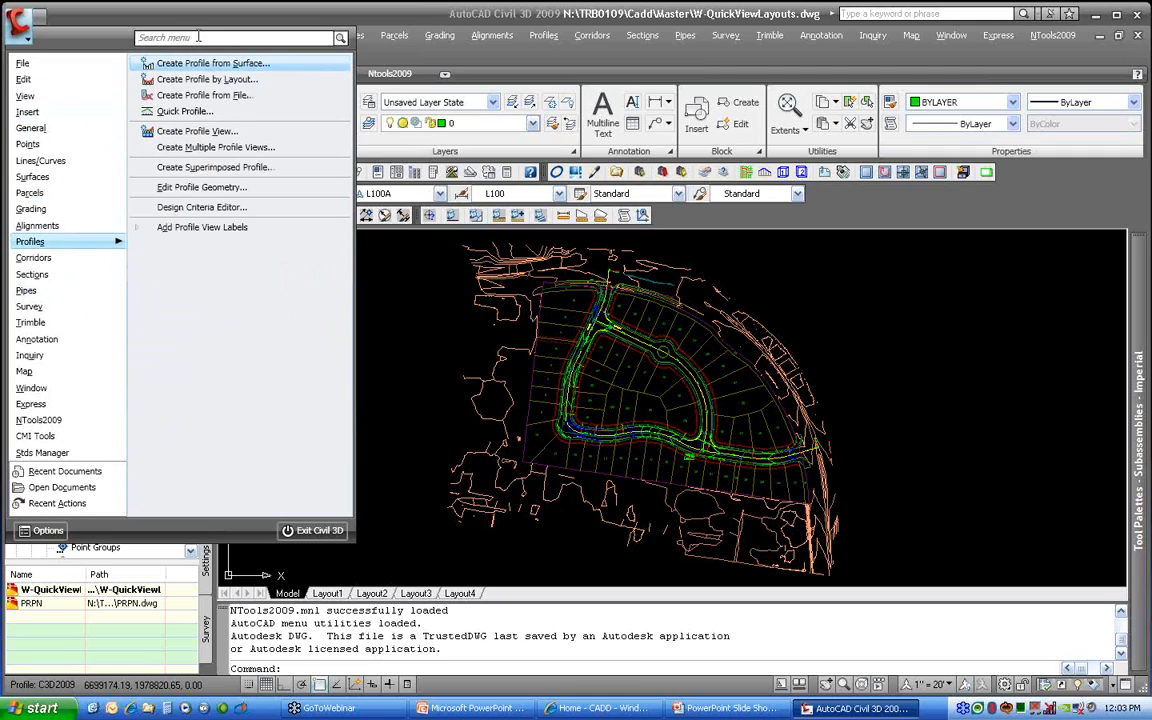
type("vo")
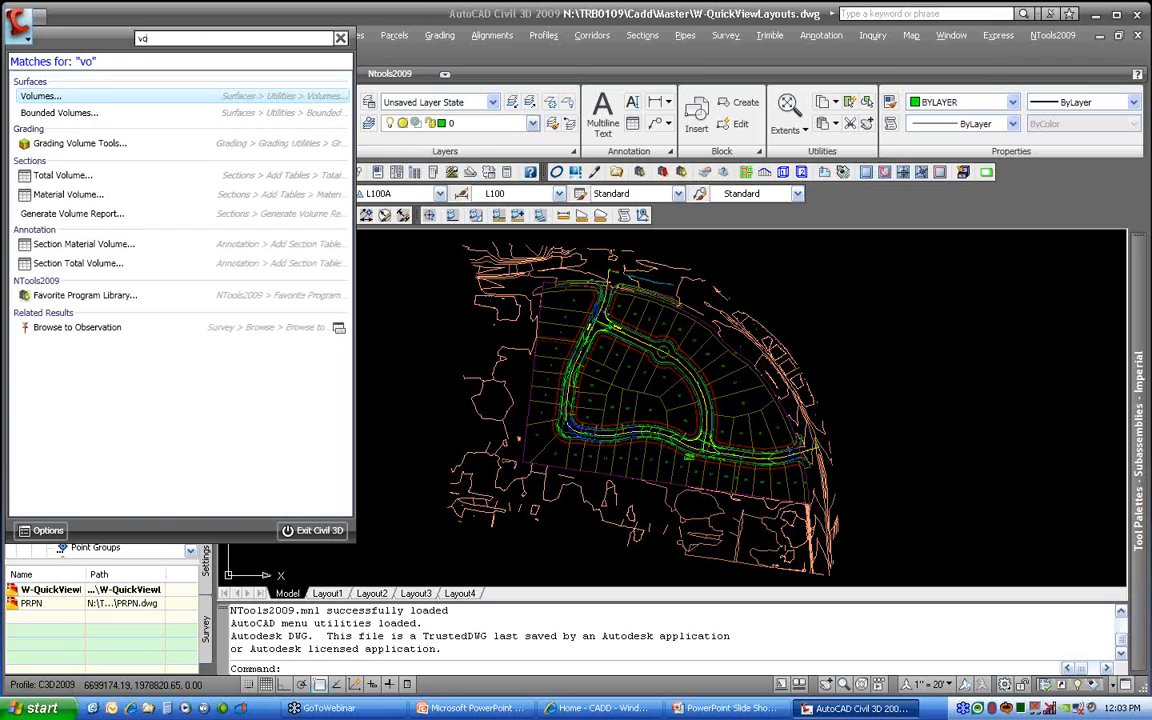
type("lume")
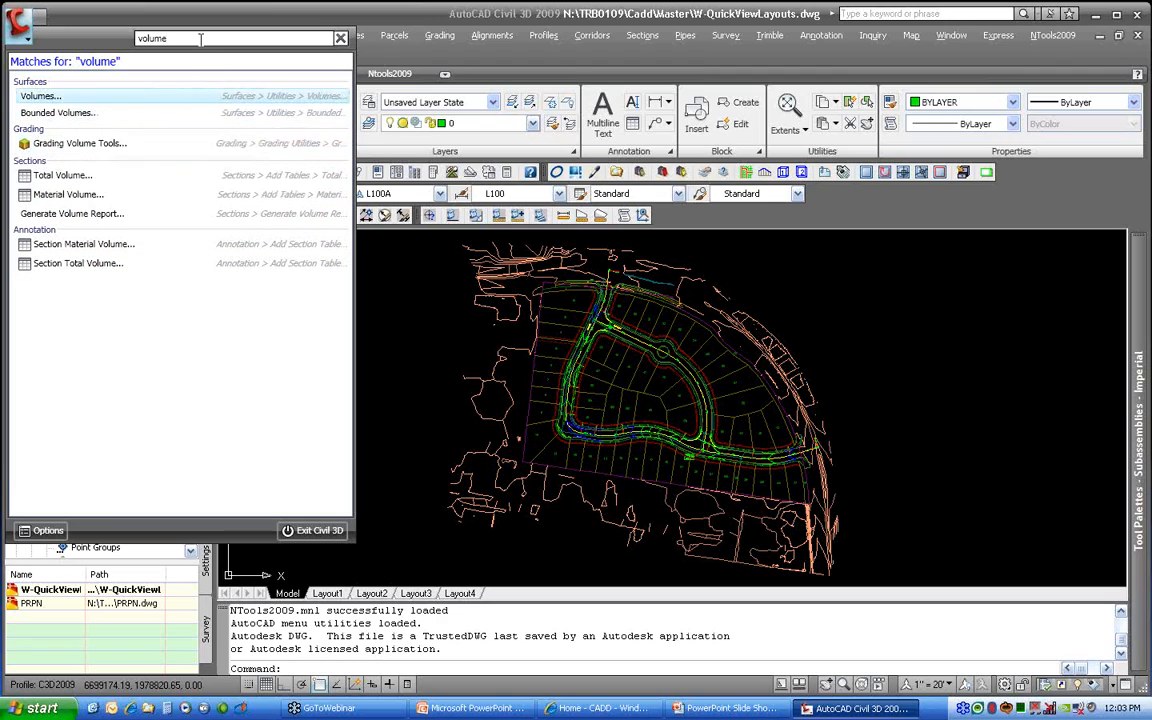
left_click(341, 39)
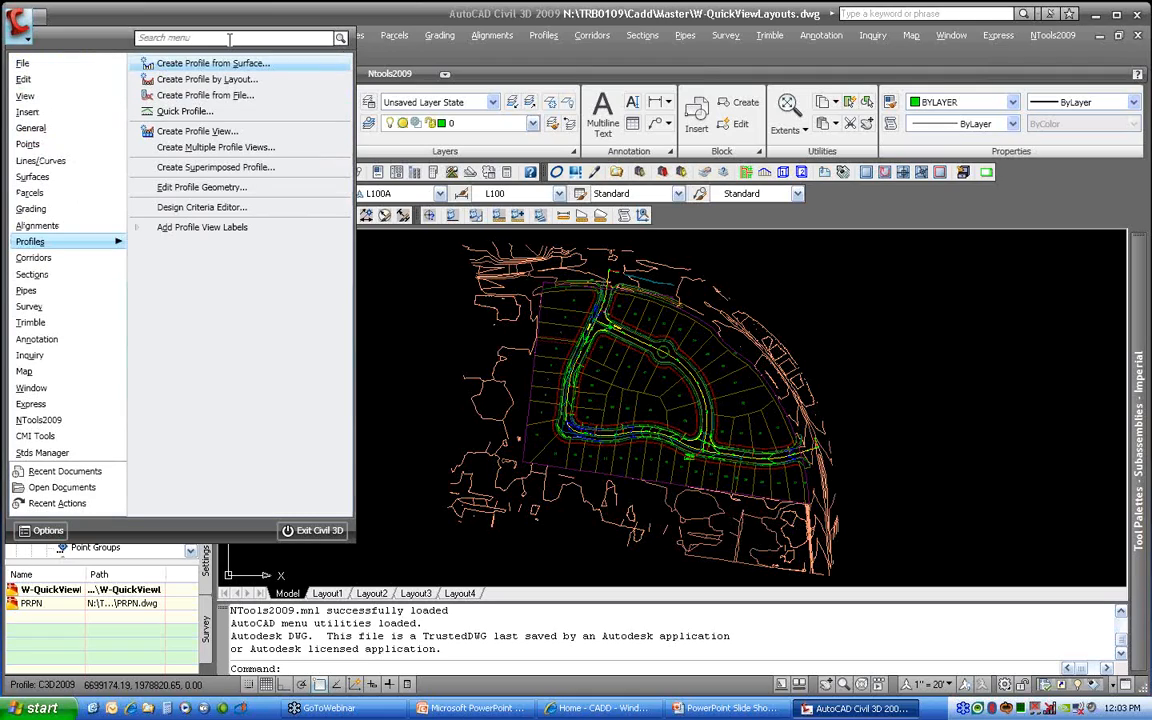
Search the Menu Browser commands for "layer" and clear the search.
left_click(146, 38)
type("layer")
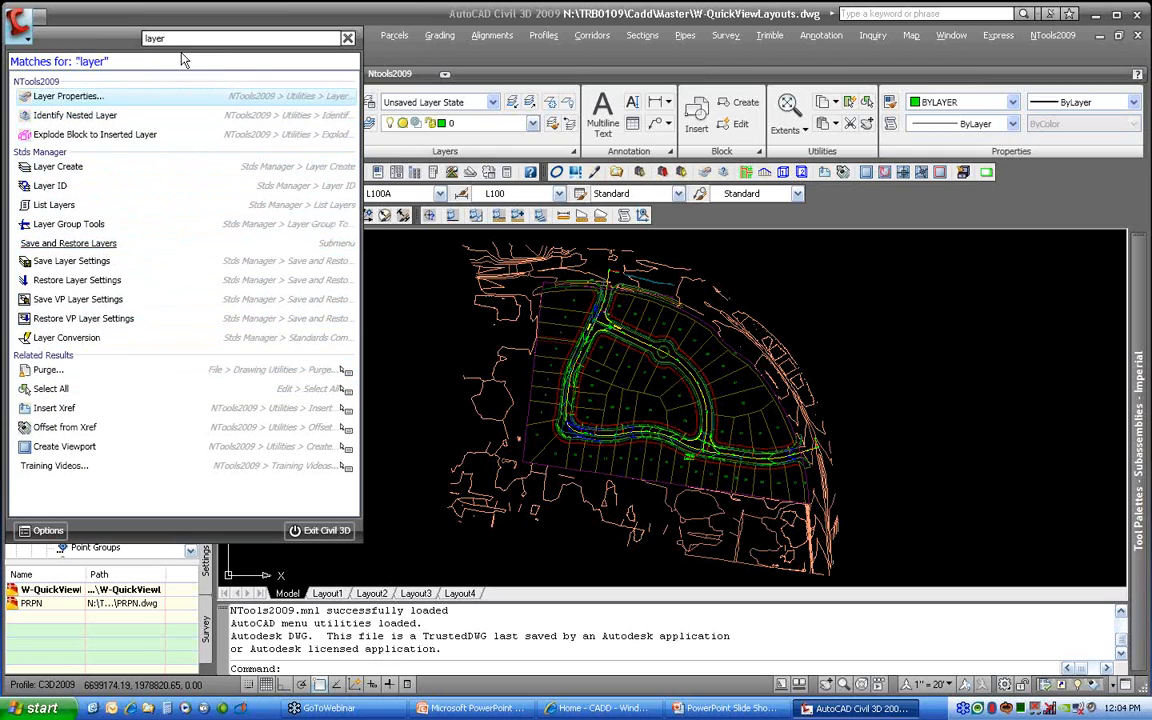
left_click(345, 38)
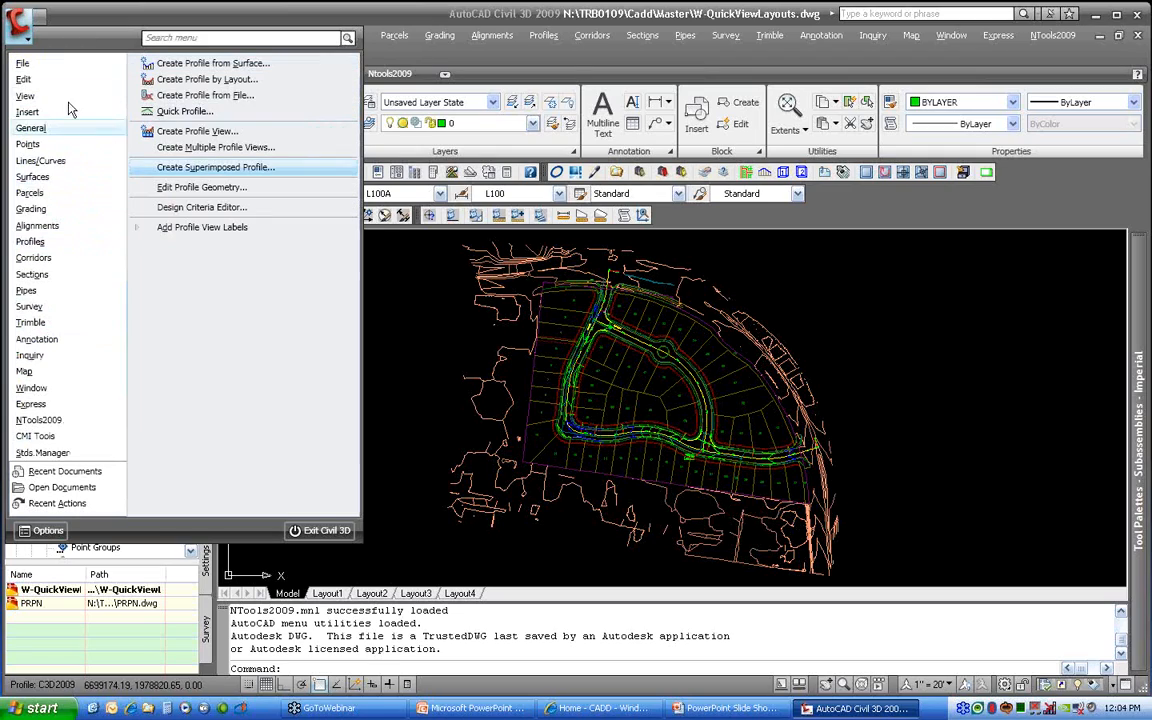
Use the Menu Browser's open documents to select W-QuickViewLayouts.dwg and switch to PRPN.dwg.
mouse_move(57, 226)
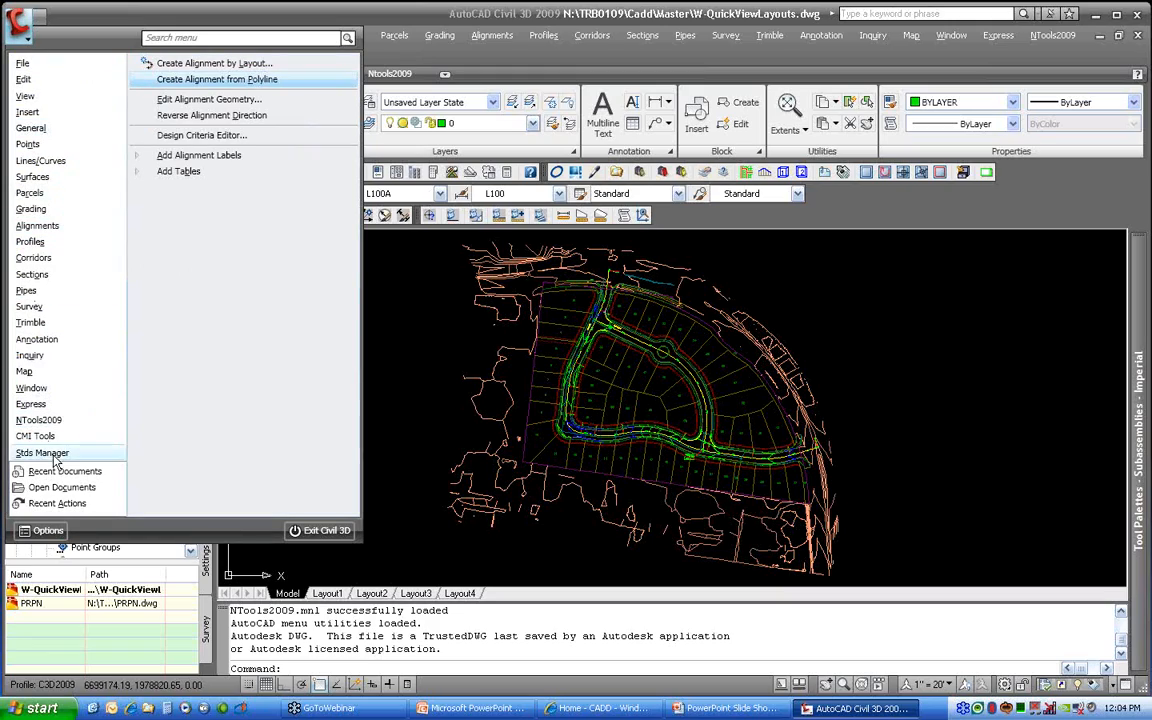
mouse_move(60, 476)
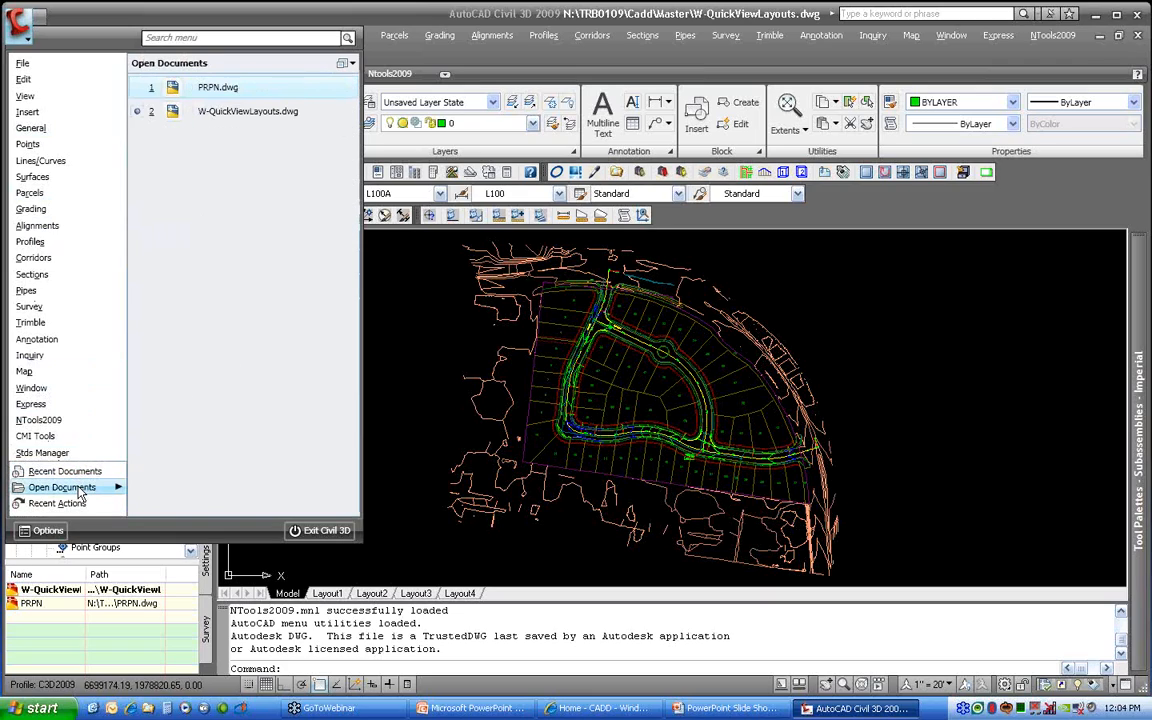
left_click(213, 116)
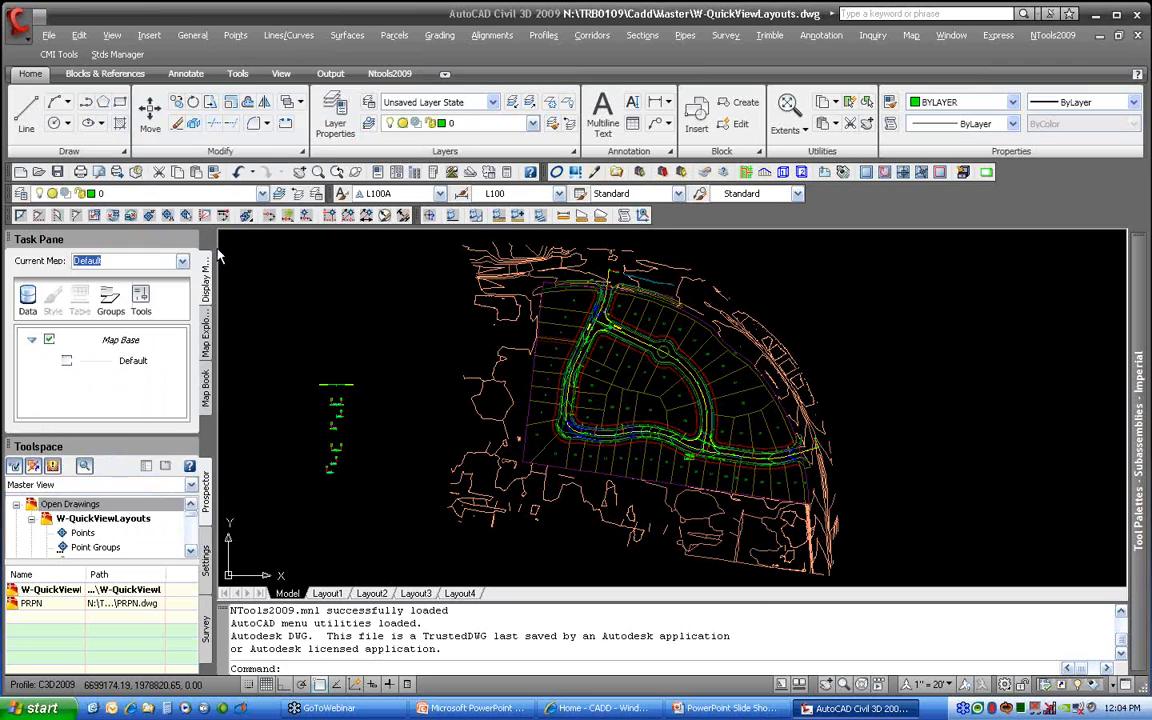
left_click(20, 28)
left_click(211, 89)
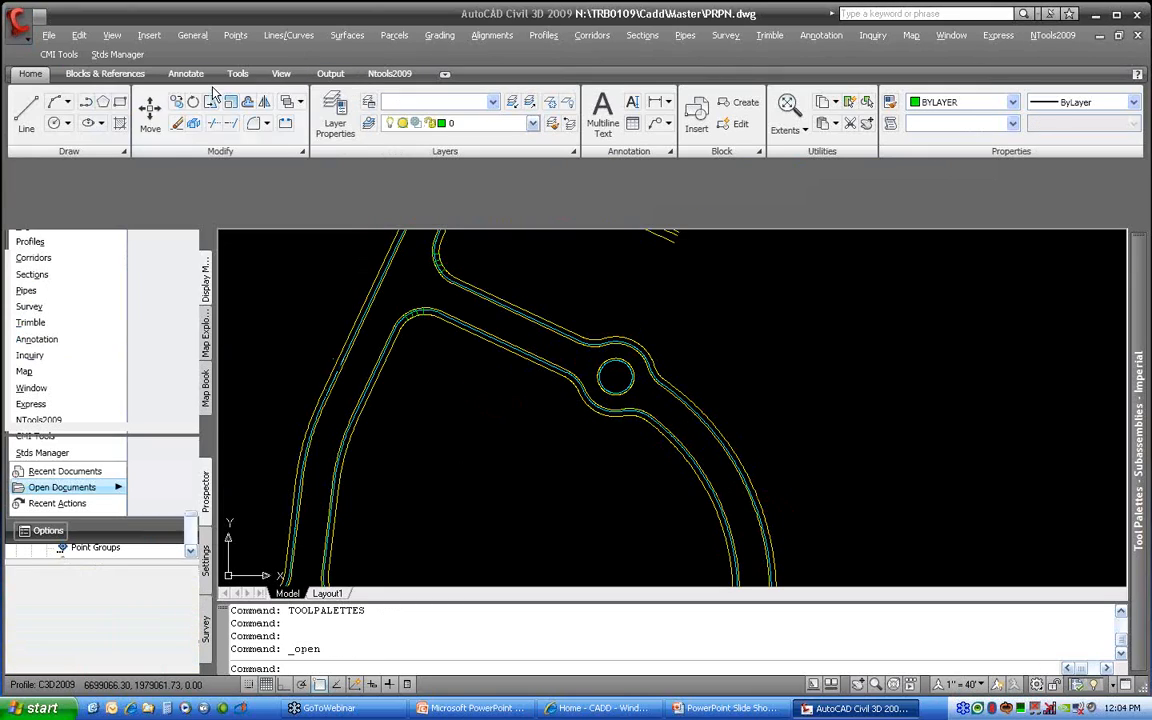
Preview the thumbnails and file details of PRPN.dwg and W-QuickViewLayouts.dwg among the open documents.
left_click(19, 33)
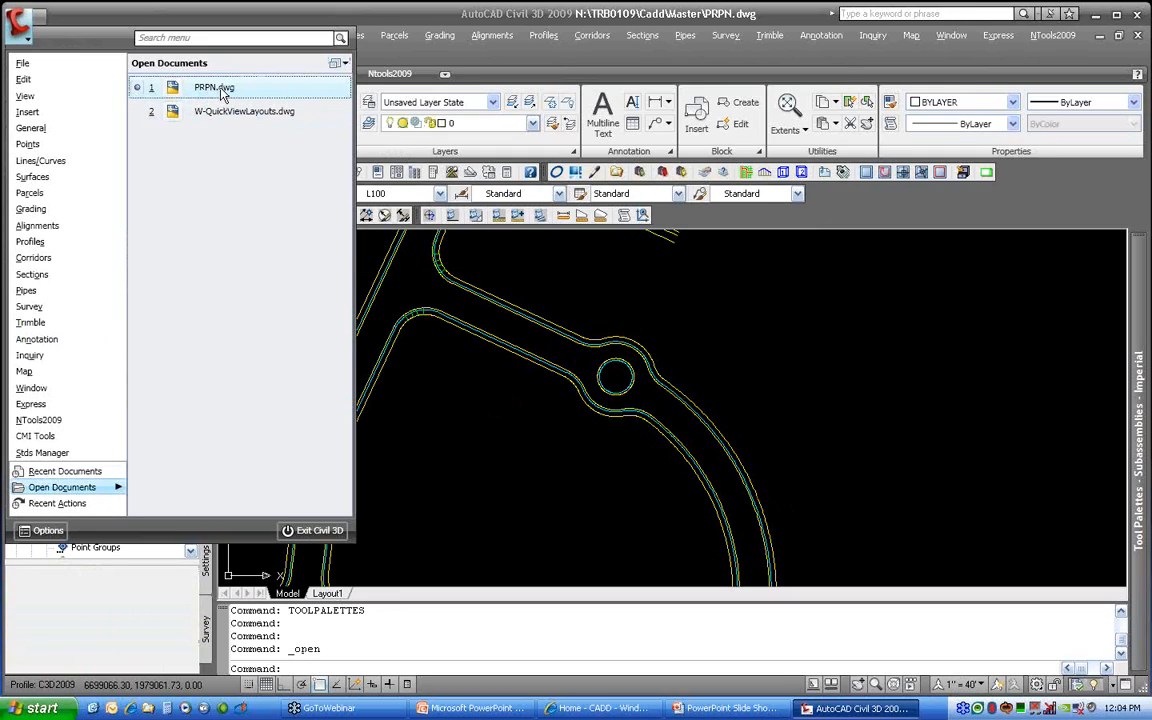
mouse_move(222, 93)
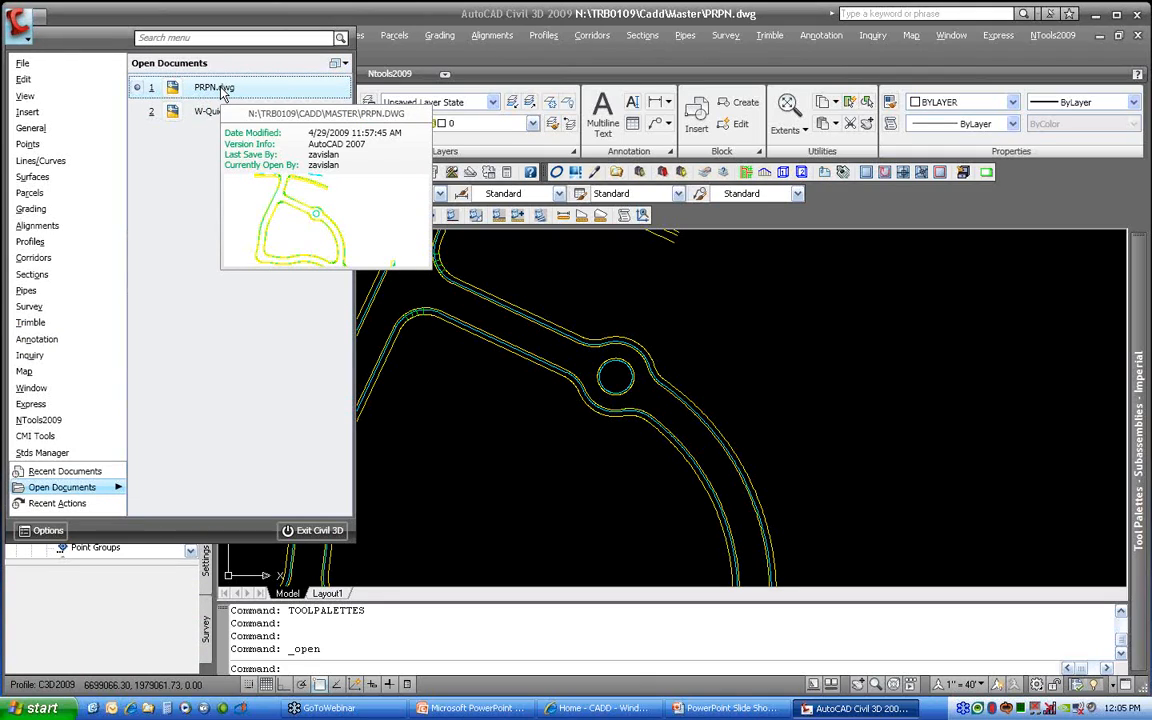
mouse_move(211, 116)
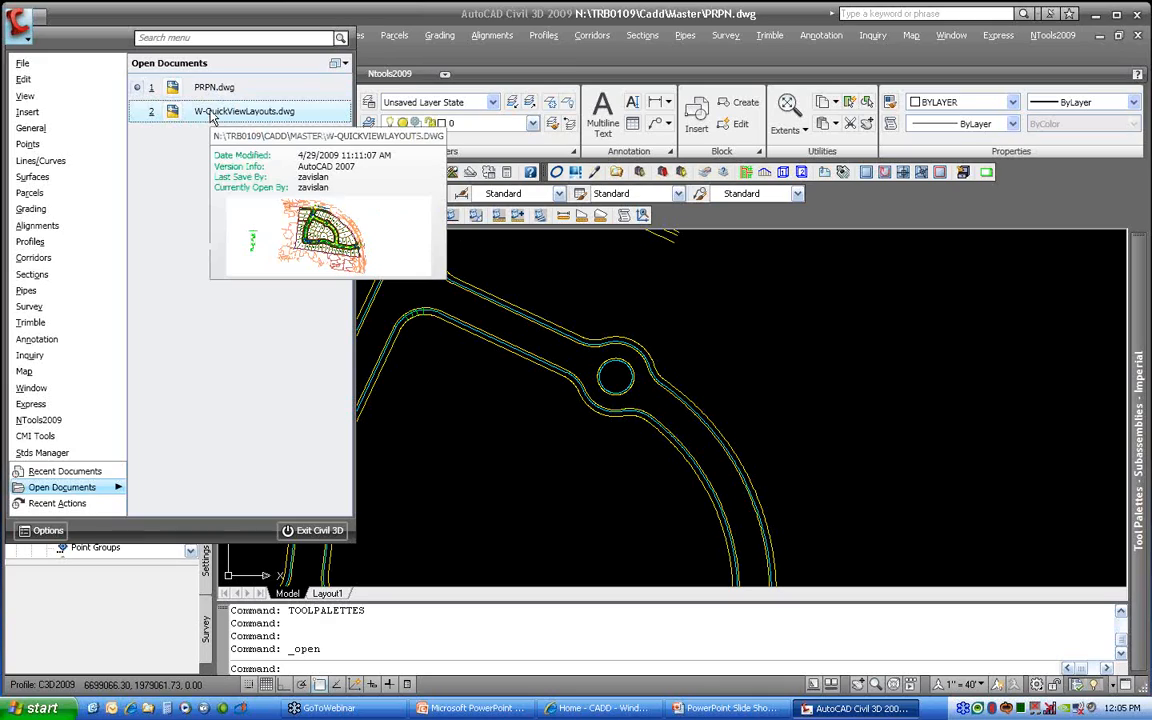
Try Medium Images for the open documents list and set its display to Large Images.
left_click(345, 67)
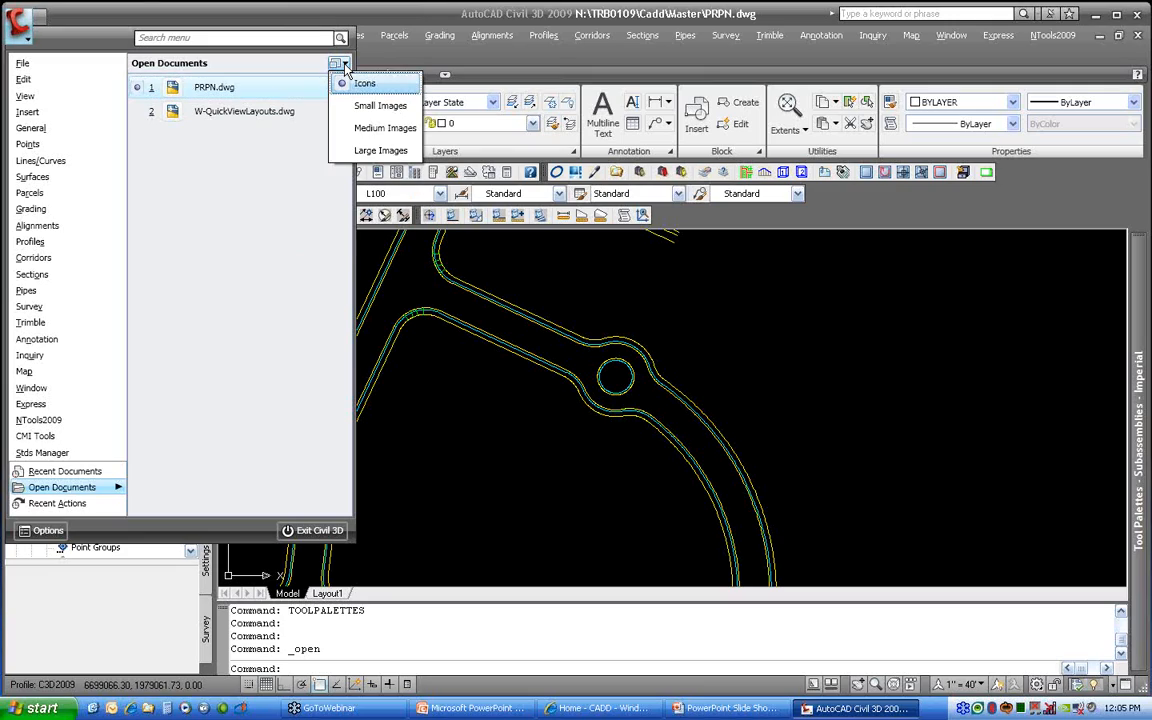
left_click(352, 130)
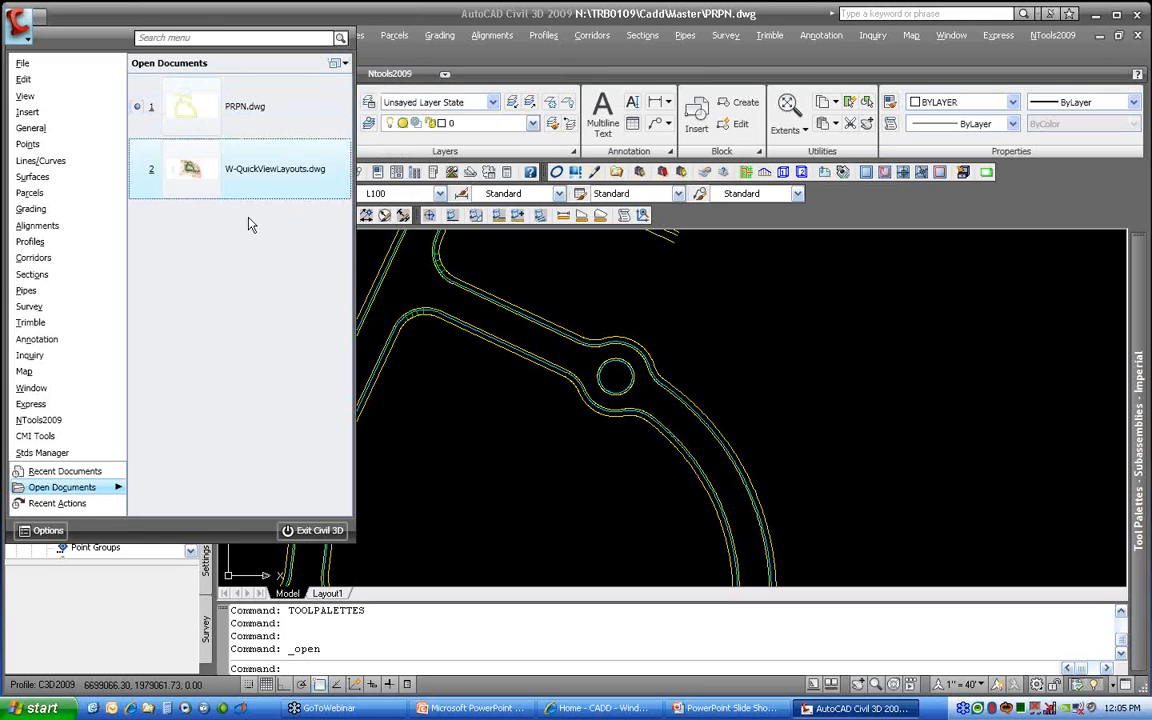
mouse_move(198, 192)
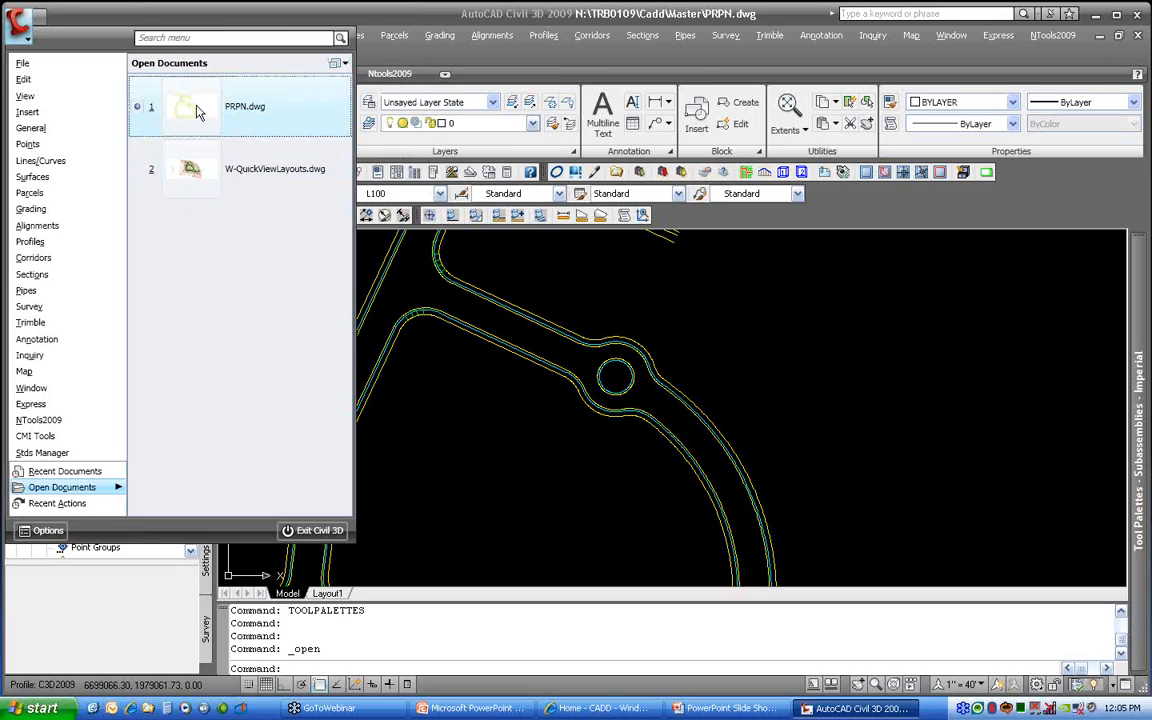
left_click(342, 63)
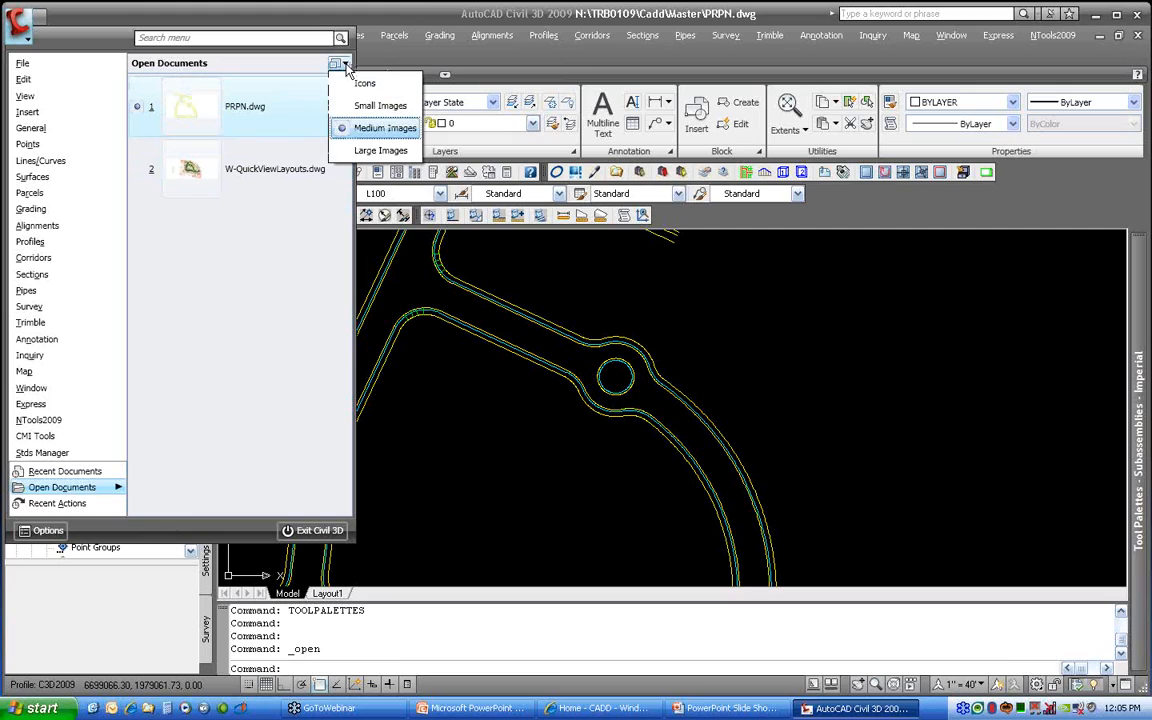
left_click(375, 150)
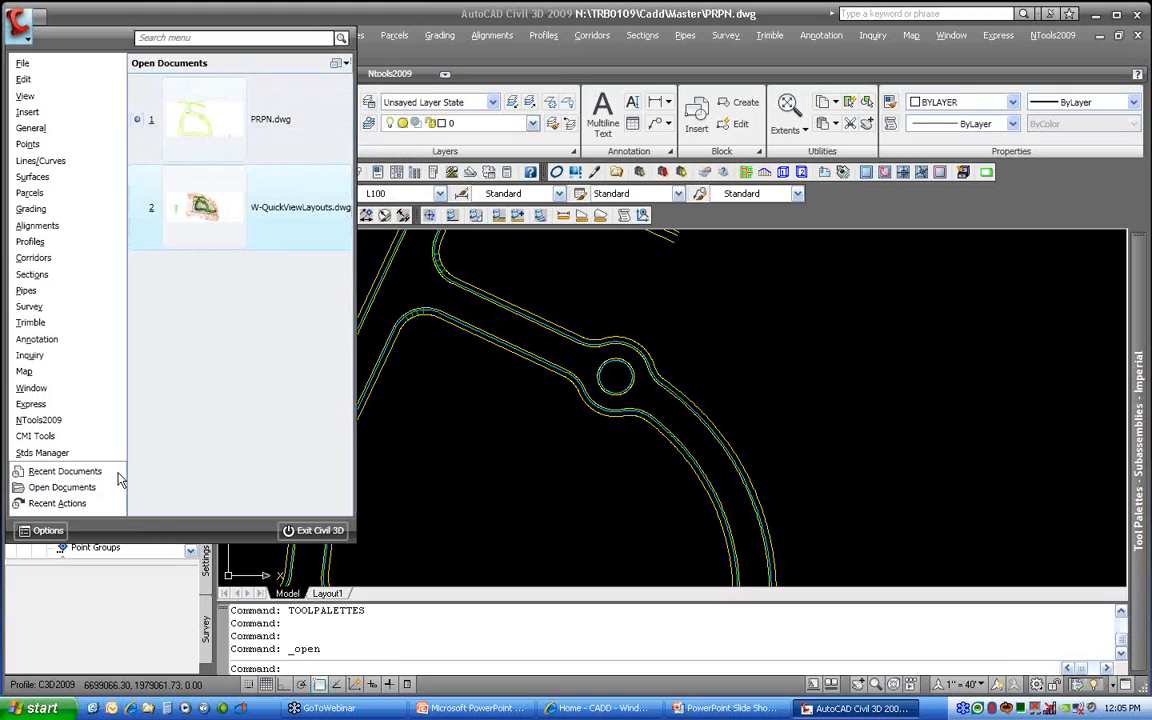
Set the Menu Browser's recent documents list to Medium Images and pin W-QUICKVIEWLAYOUTS.DWG in it.
mouse_move(90, 476)
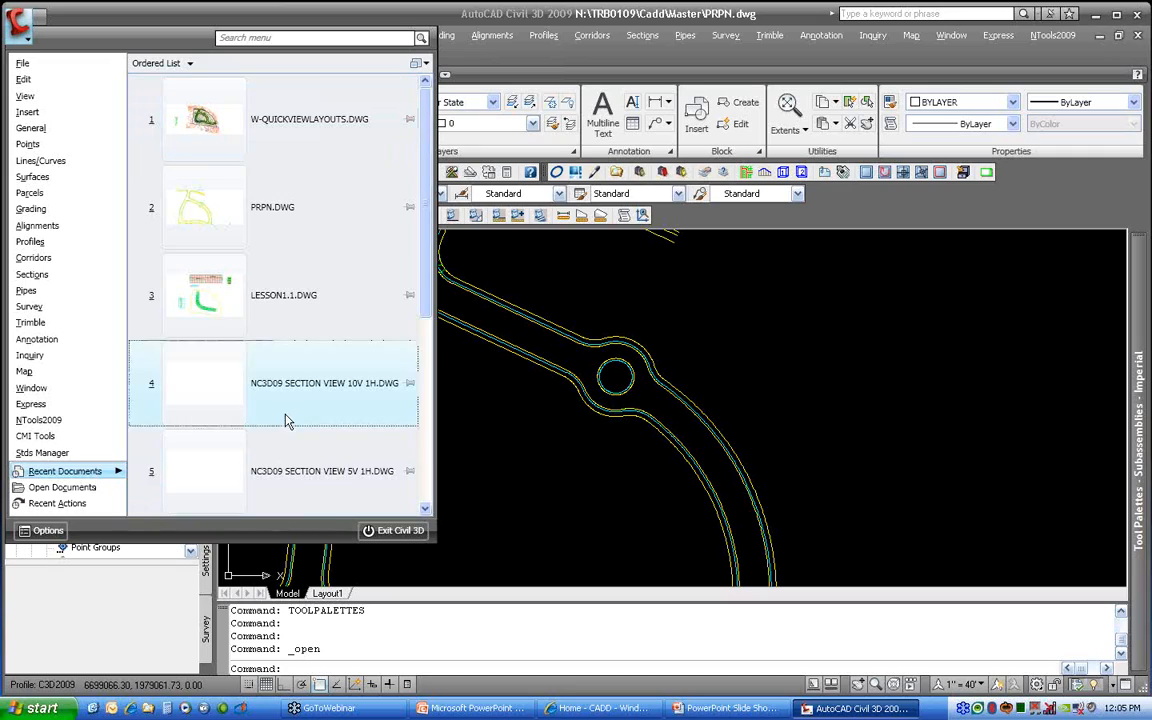
left_click(418, 63)
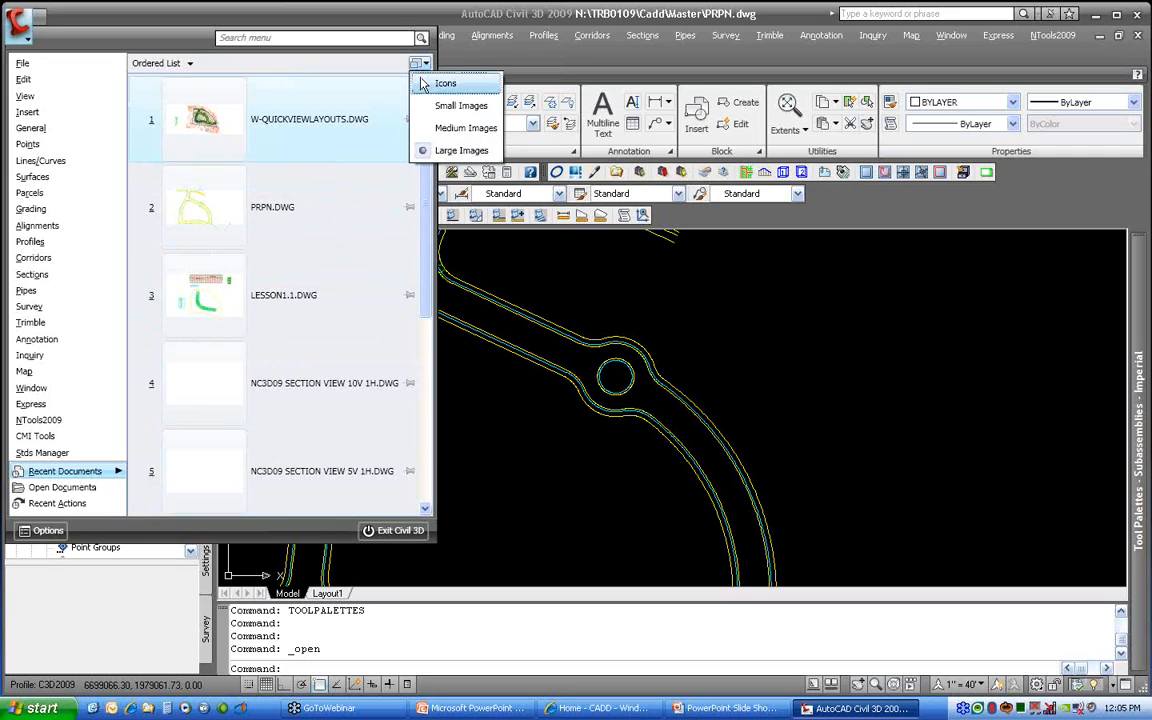
left_click(440, 130)
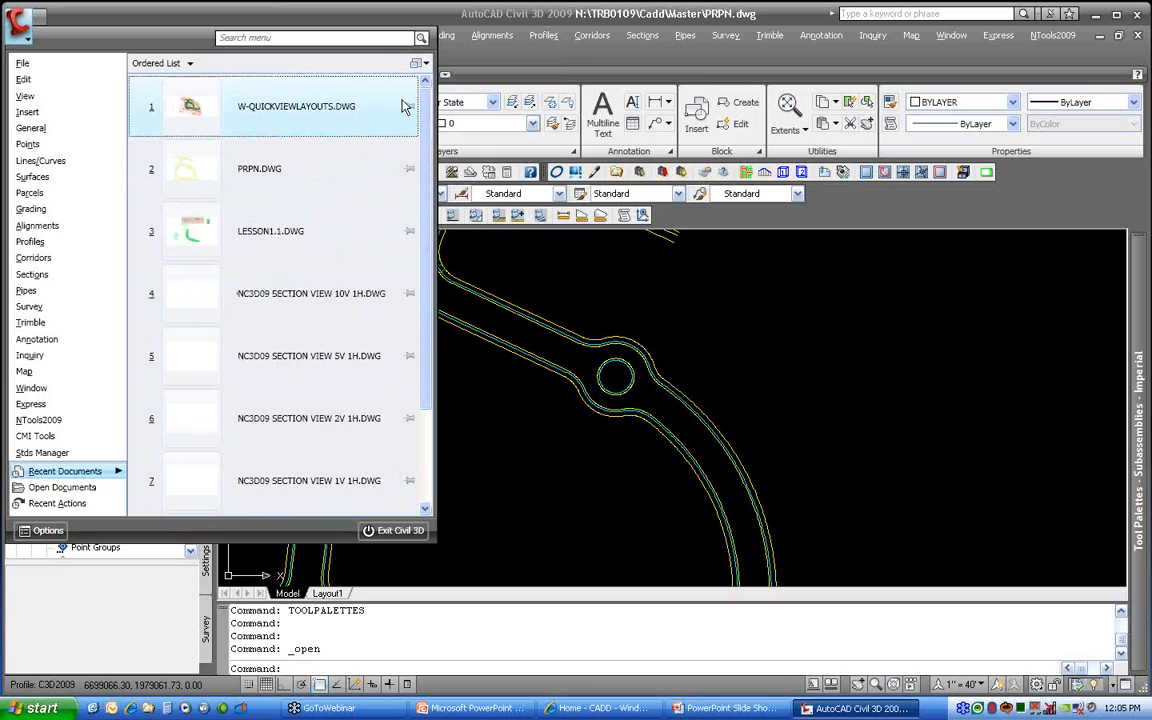
mouse_move(400, 192)
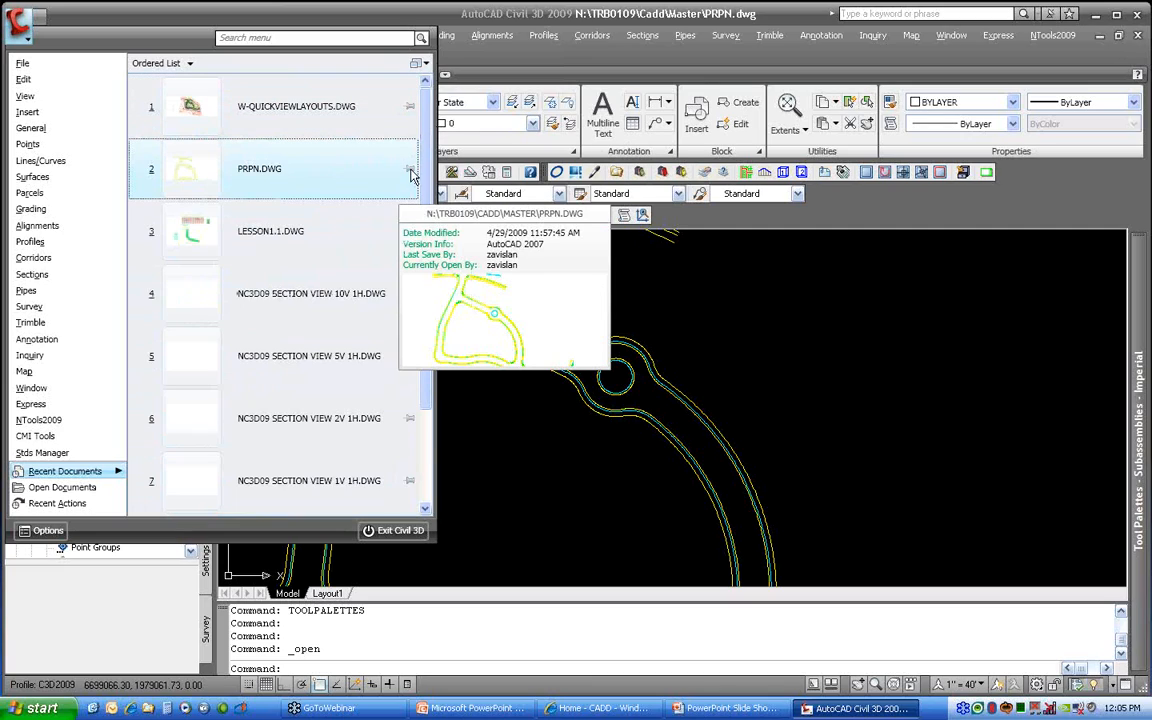
mouse_move(410, 110)
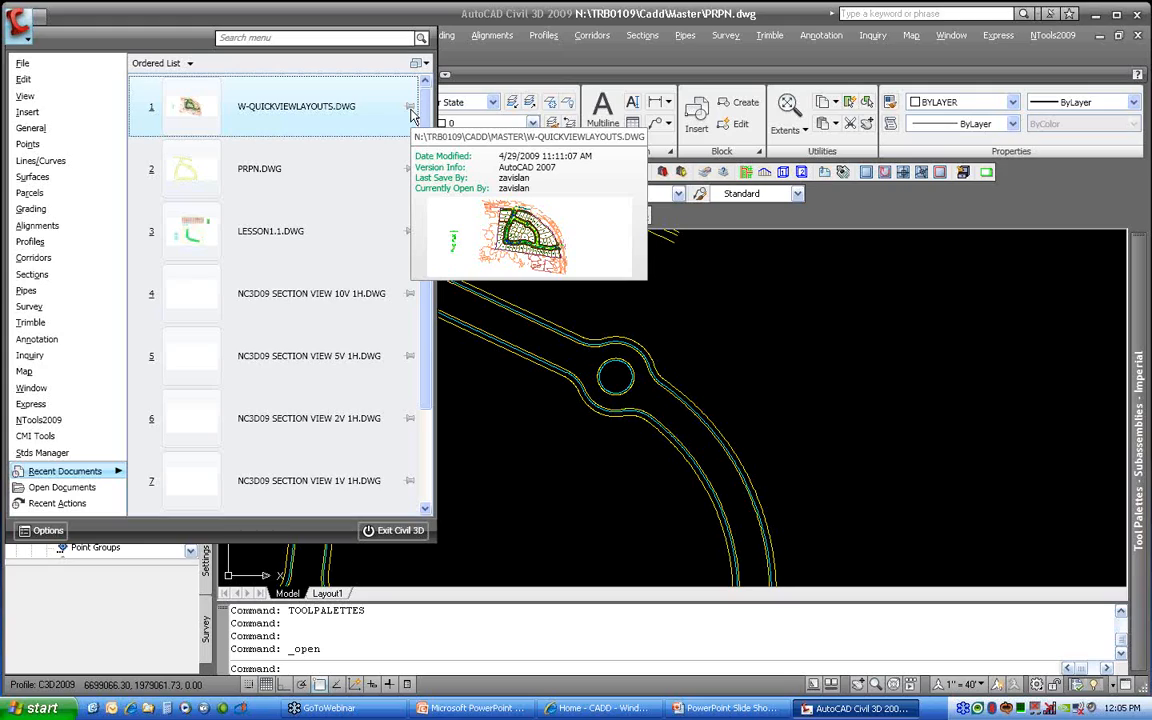
left_click(408, 107)
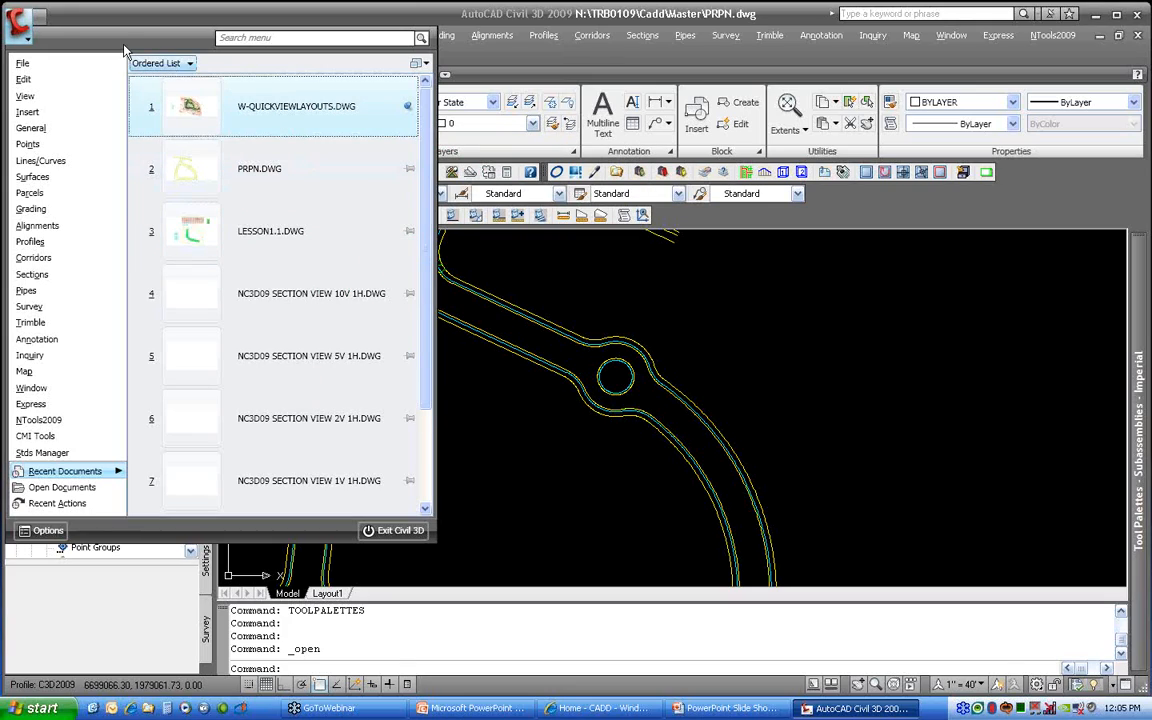
left_click(96, 12)
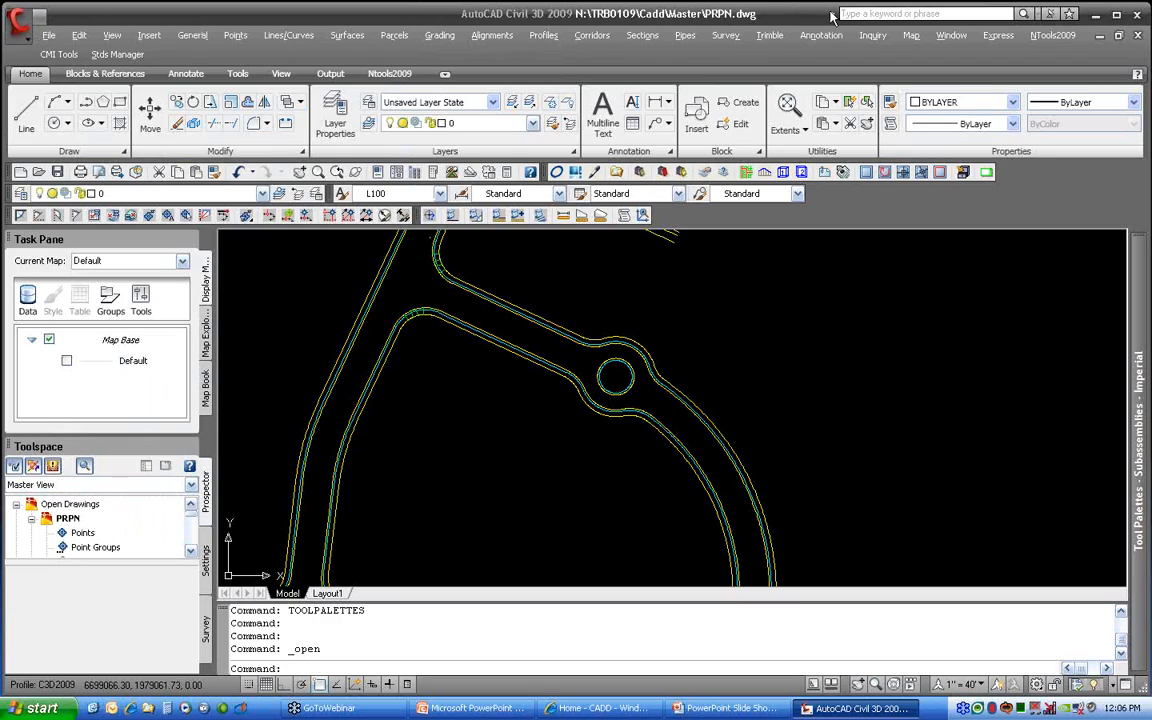
Search InfoCenter for "volume" and open the Search Locations in the InfoCenter settings.
left_click(887, 13)
type("volumen")
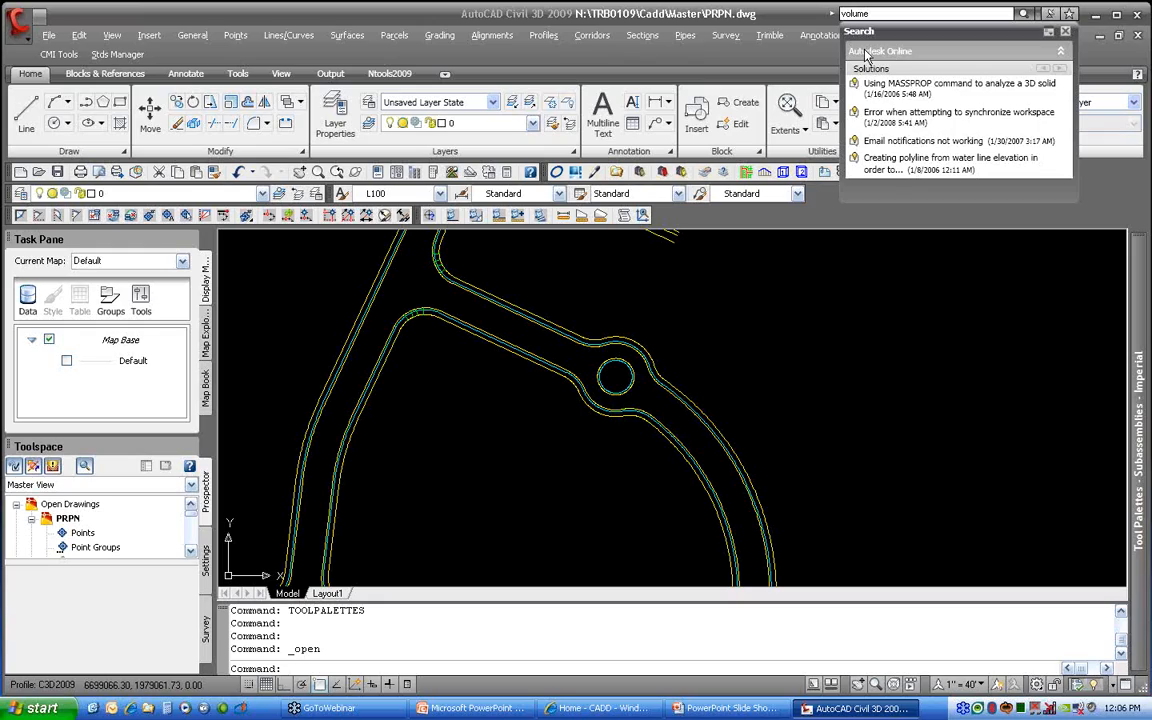
left_click(1049, 35)
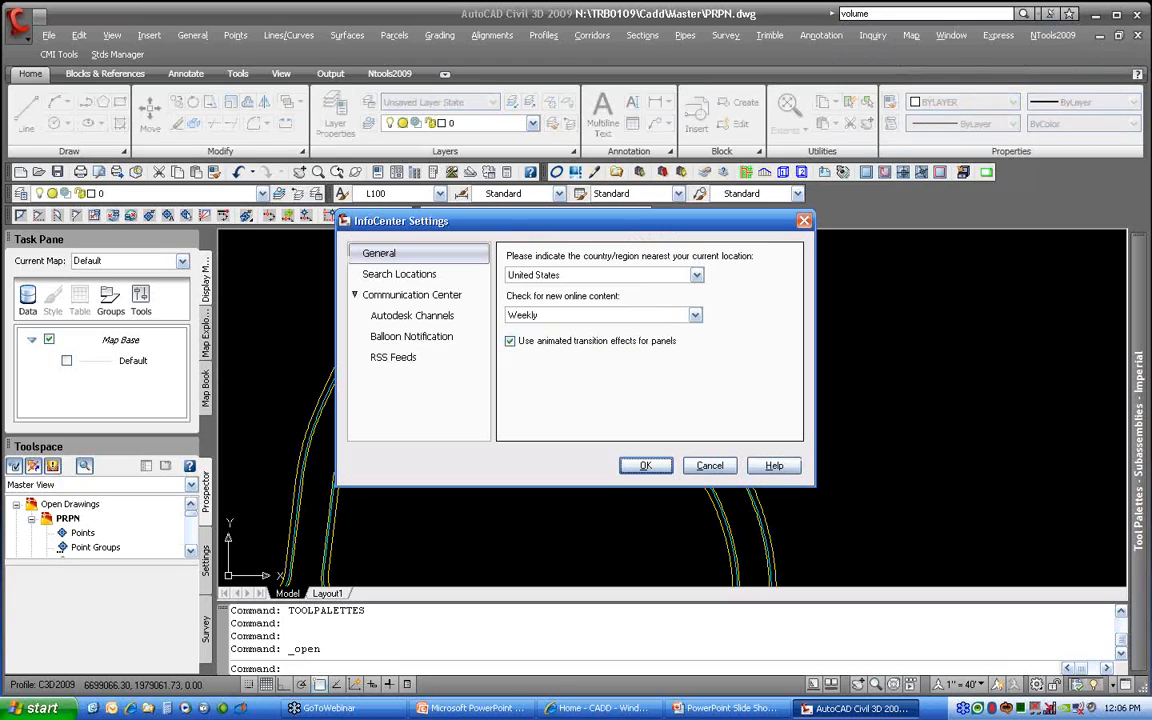
left_click(404, 276)
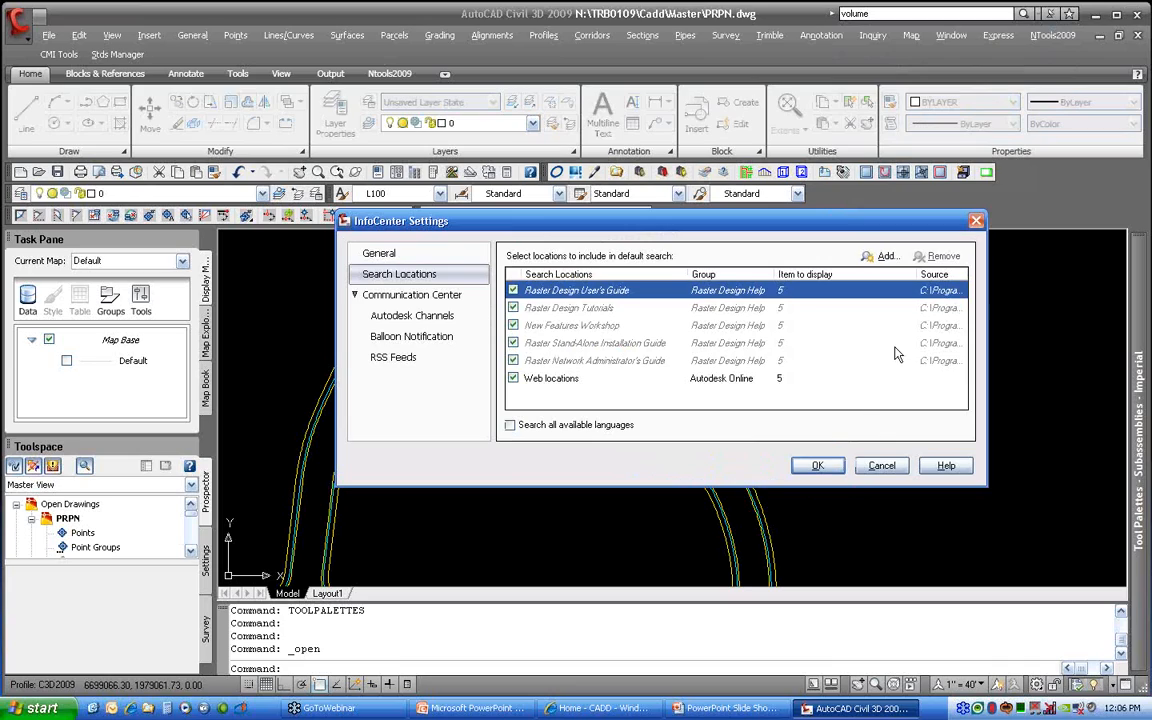
Add the help file C:\Civil3D2009\Help\acad_acr.chm as an InfoCenter search location.
left_click(882, 256)
left_click(780, 348)
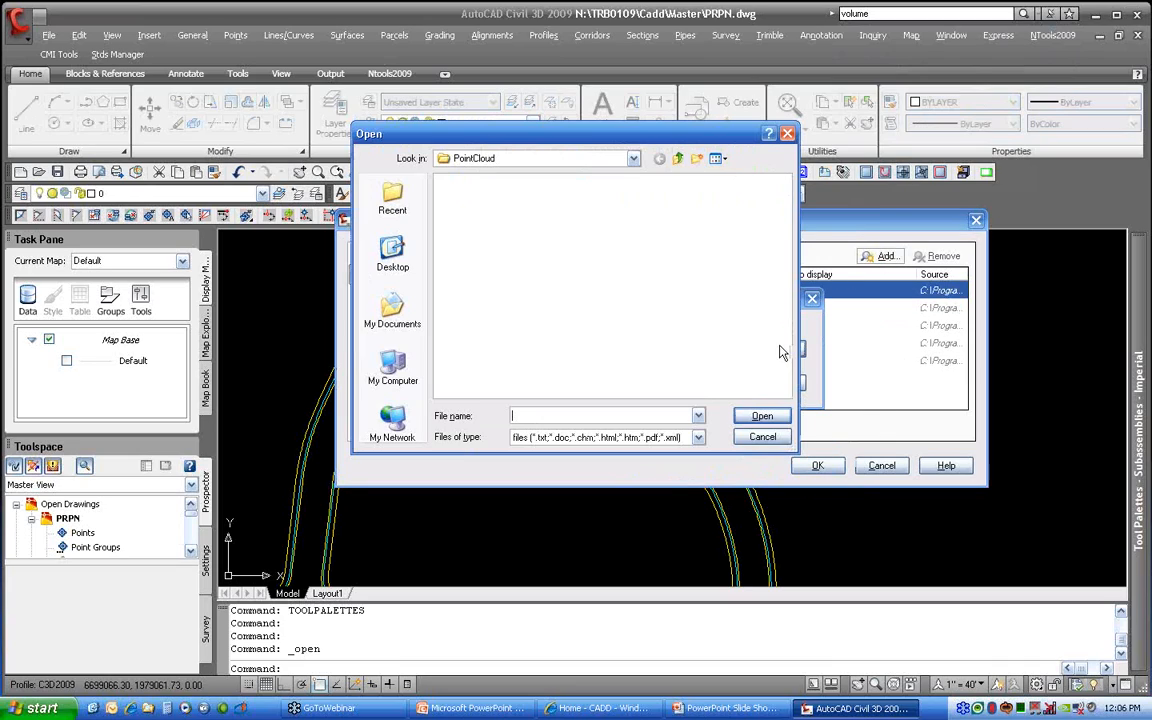
left_click(559, 160)
left_click(490, 225)
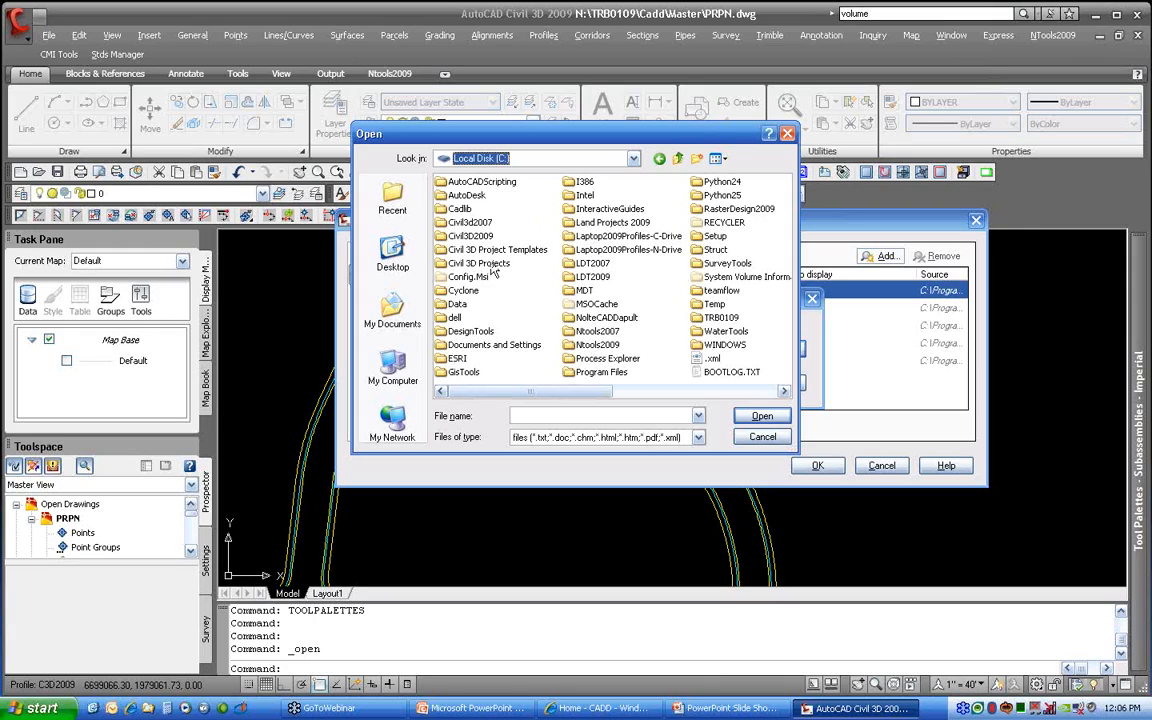
double_click(470, 236)
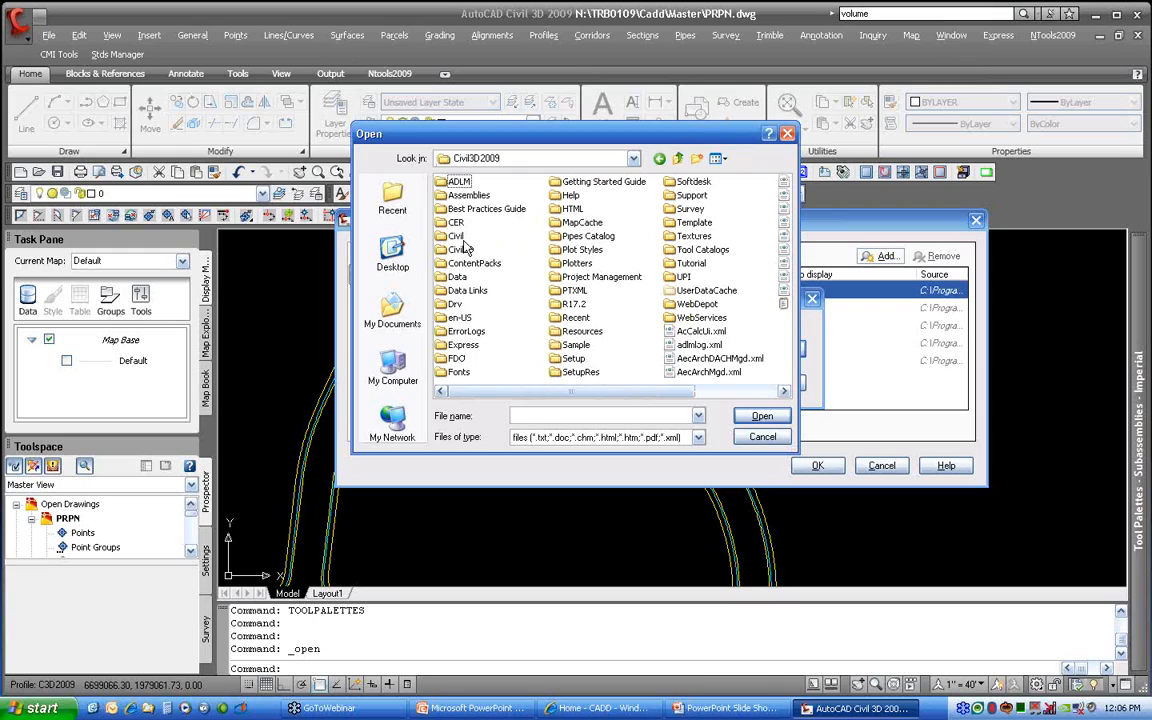
left_click(461, 239)
left_click(570, 196)
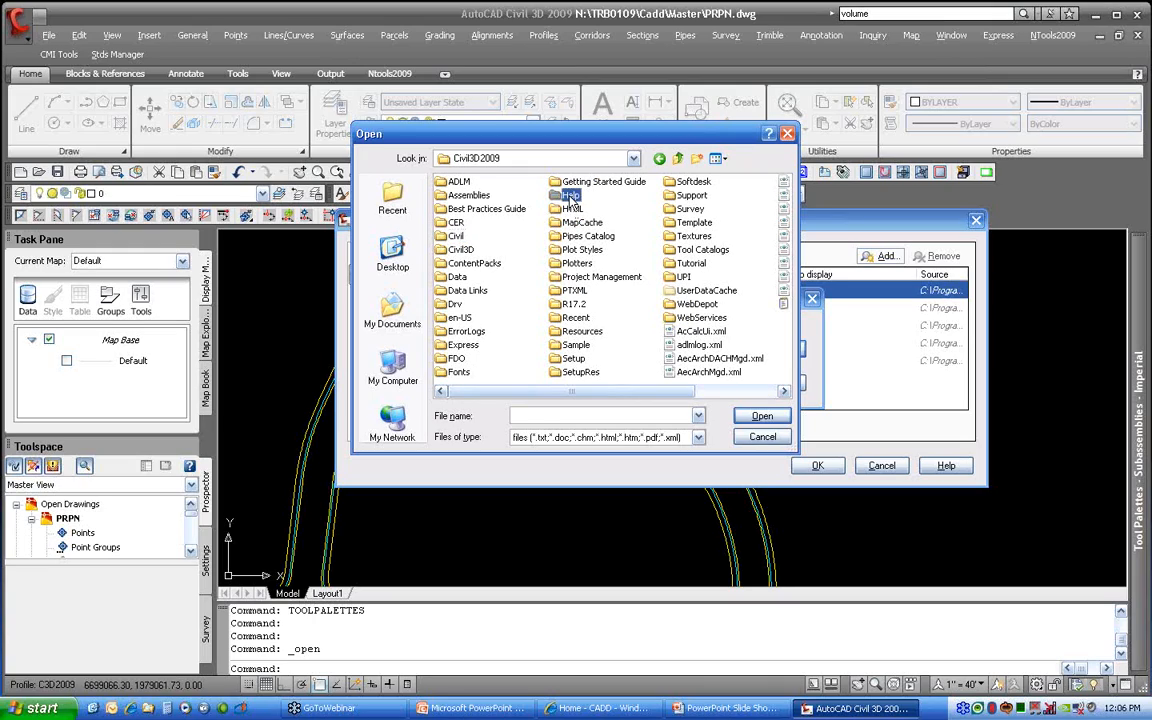
double_click(570, 196)
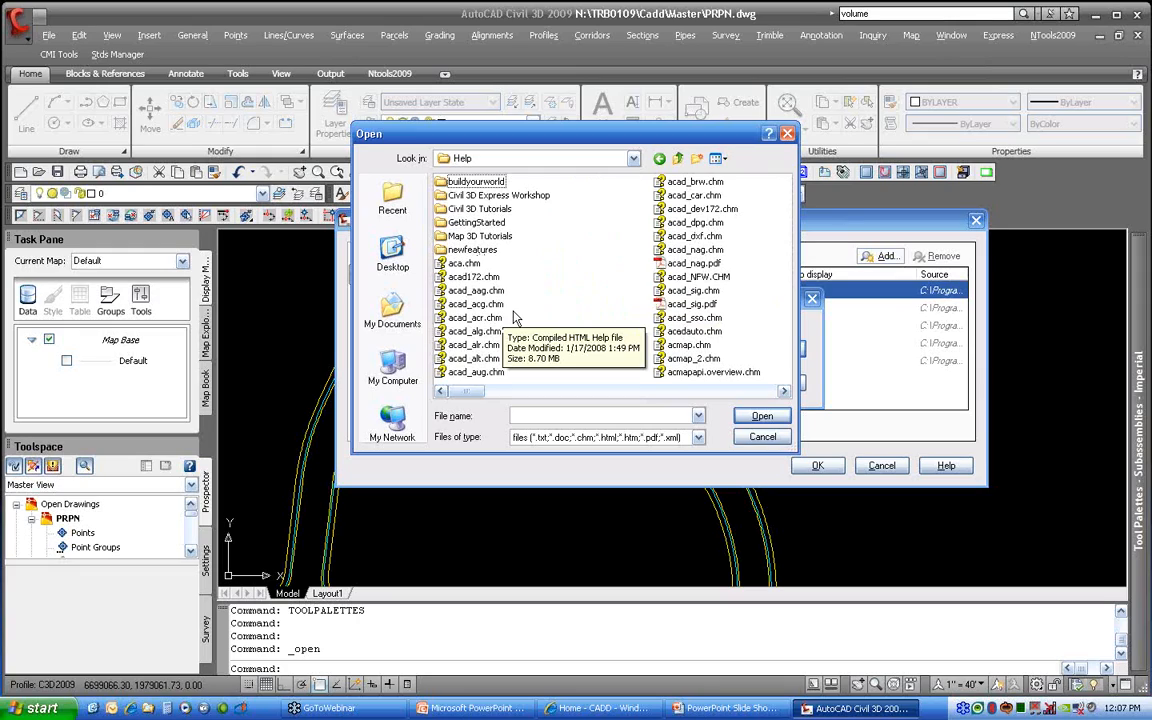
left_click(485, 320)
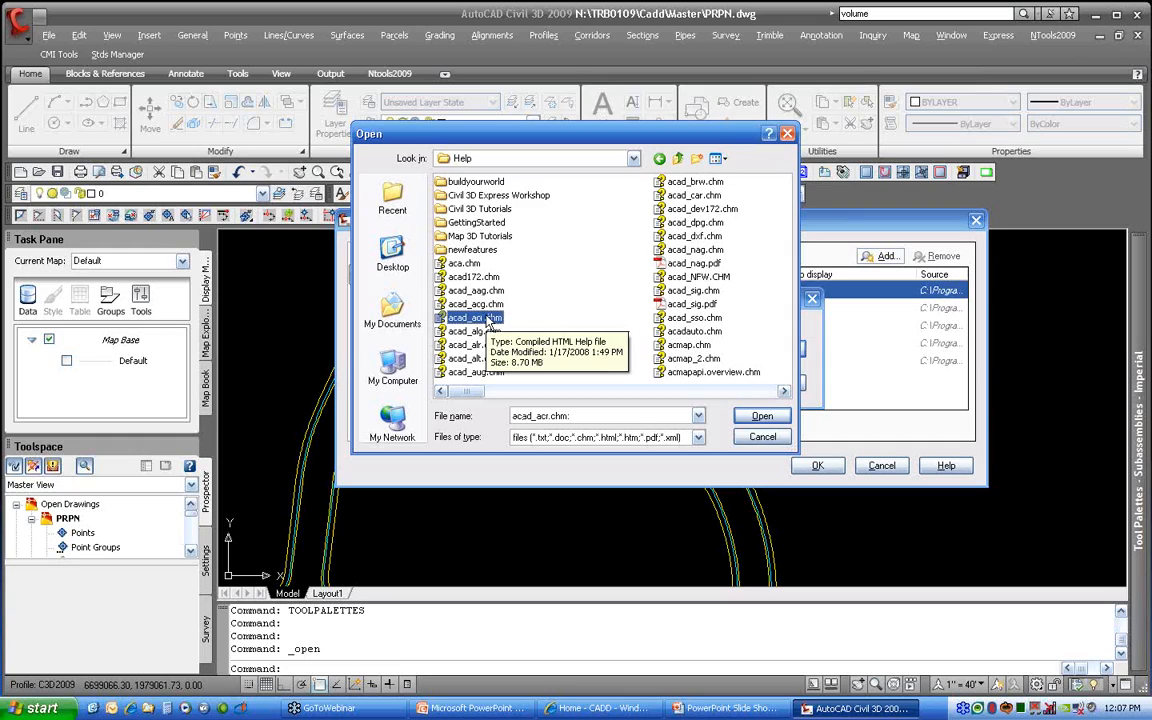
left_click(759, 416)
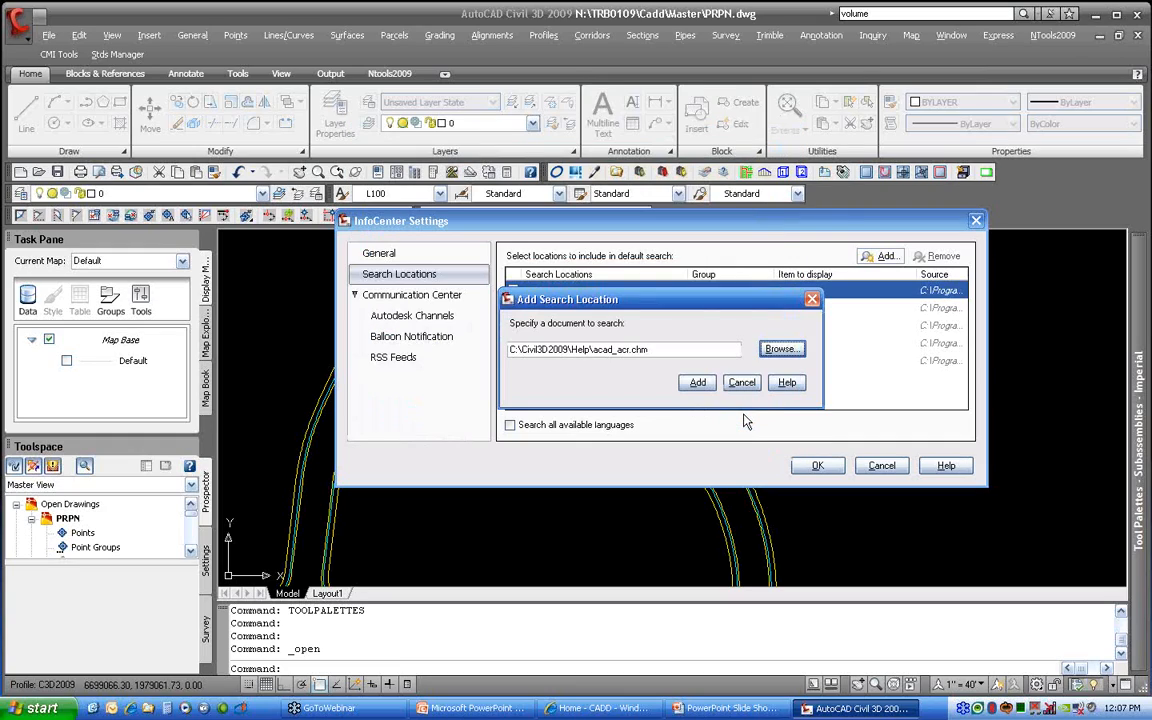
left_click(688, 384)
left_click(628, 383)
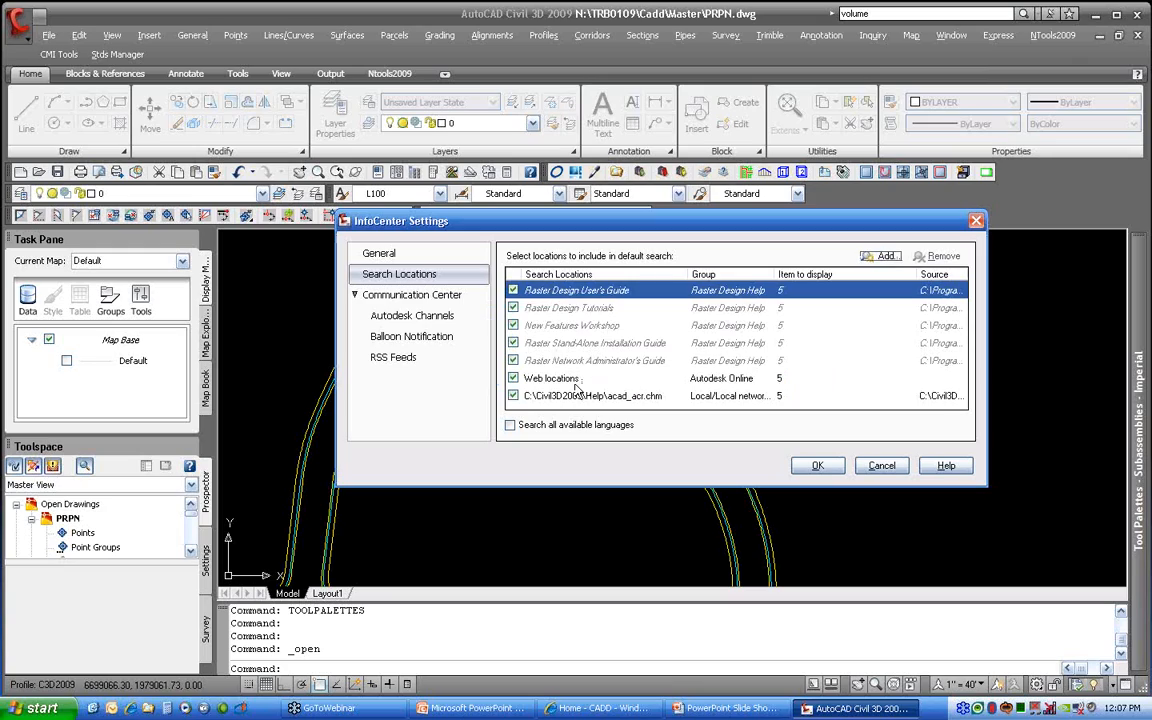
Add C:\Civil3D2009\Help\Civil3D2009.chm as another search location and accept the InfoCenter settings.
left_click(880, 256)
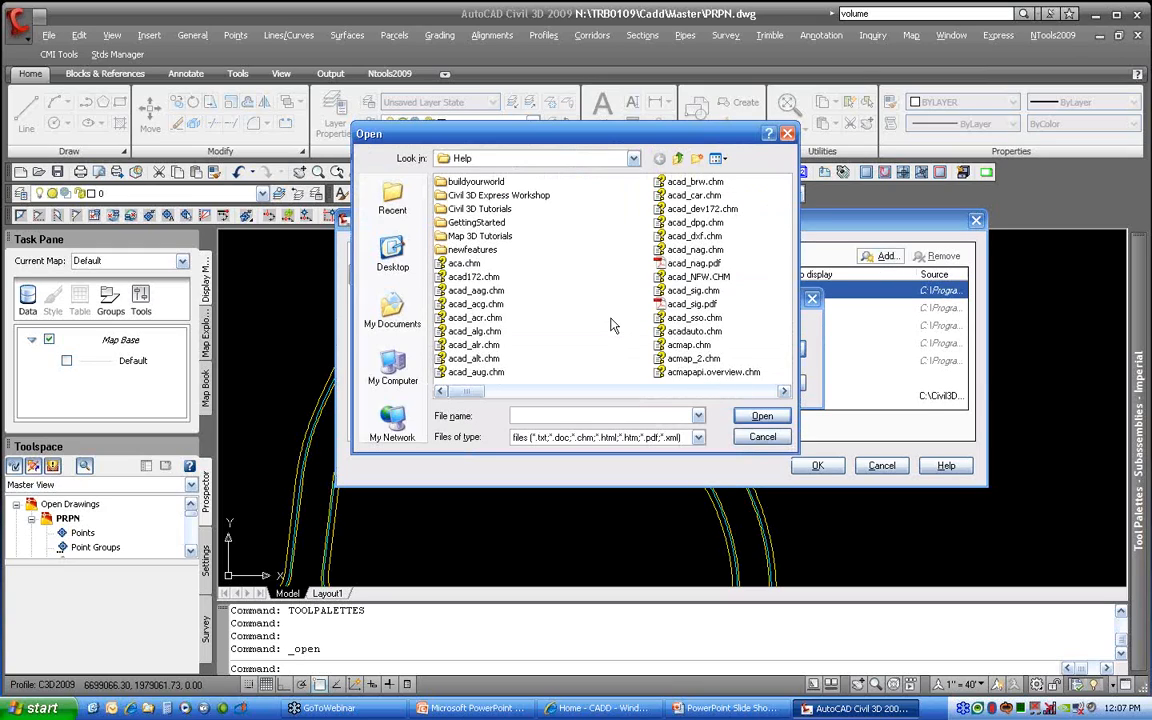
scroll(610, 324, "down", 2)
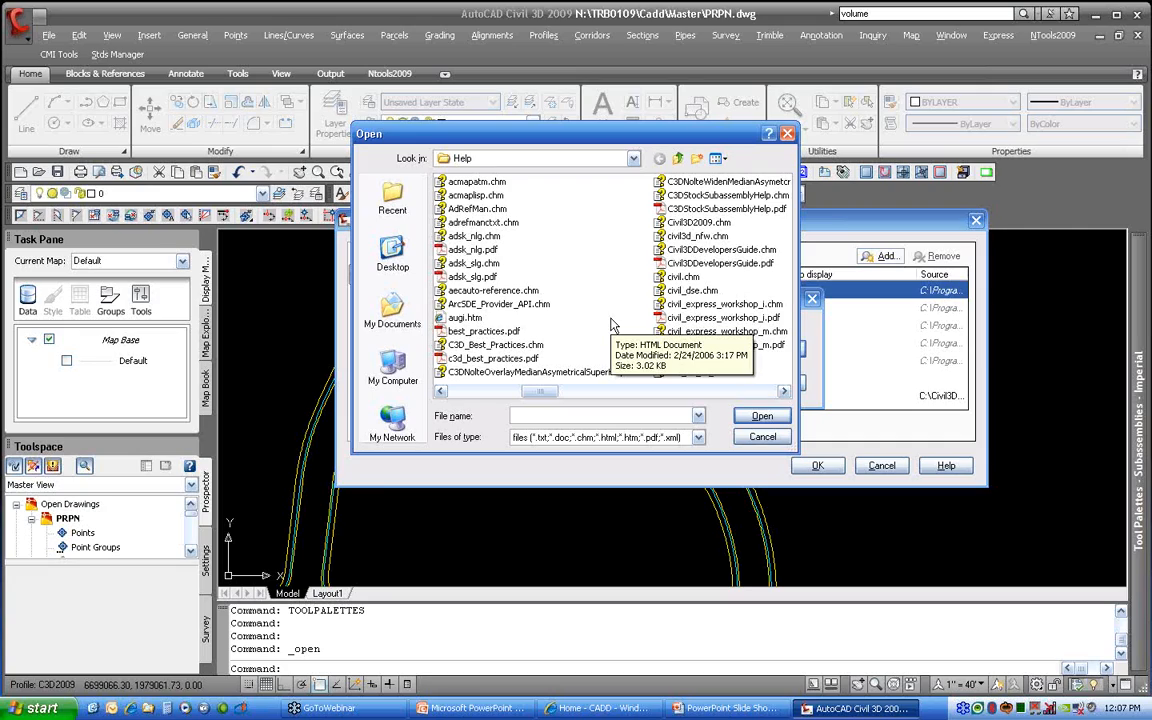
left_click(697, 222)
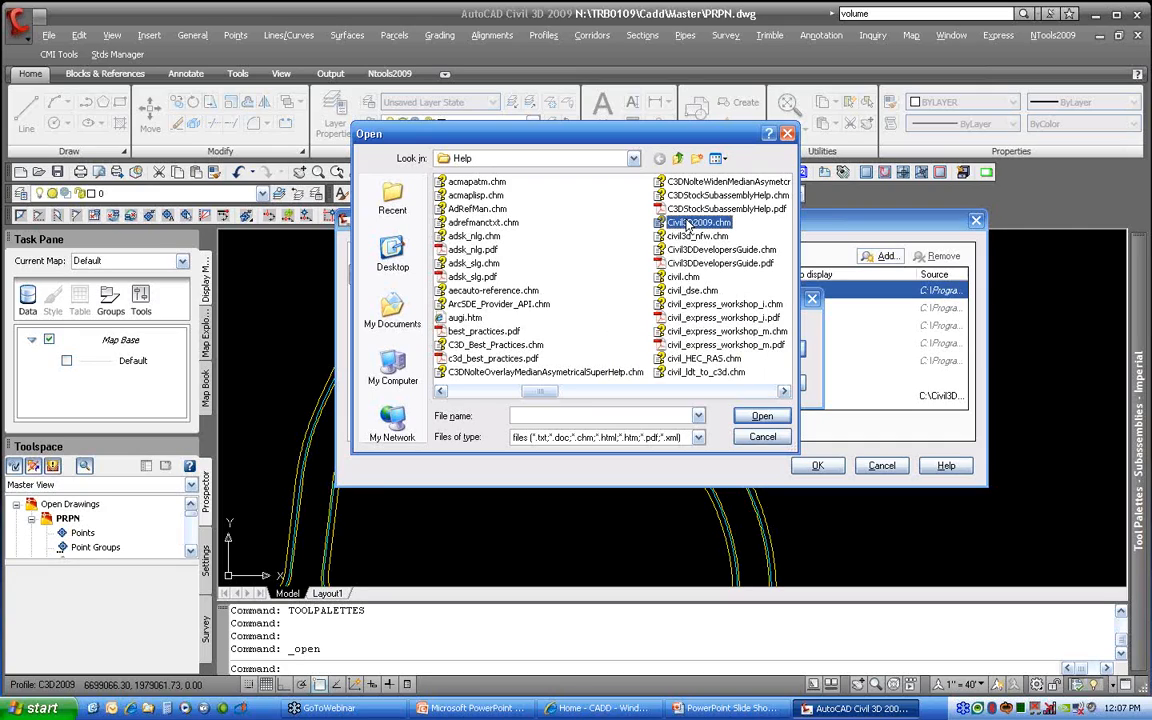
left_click(757, 416)
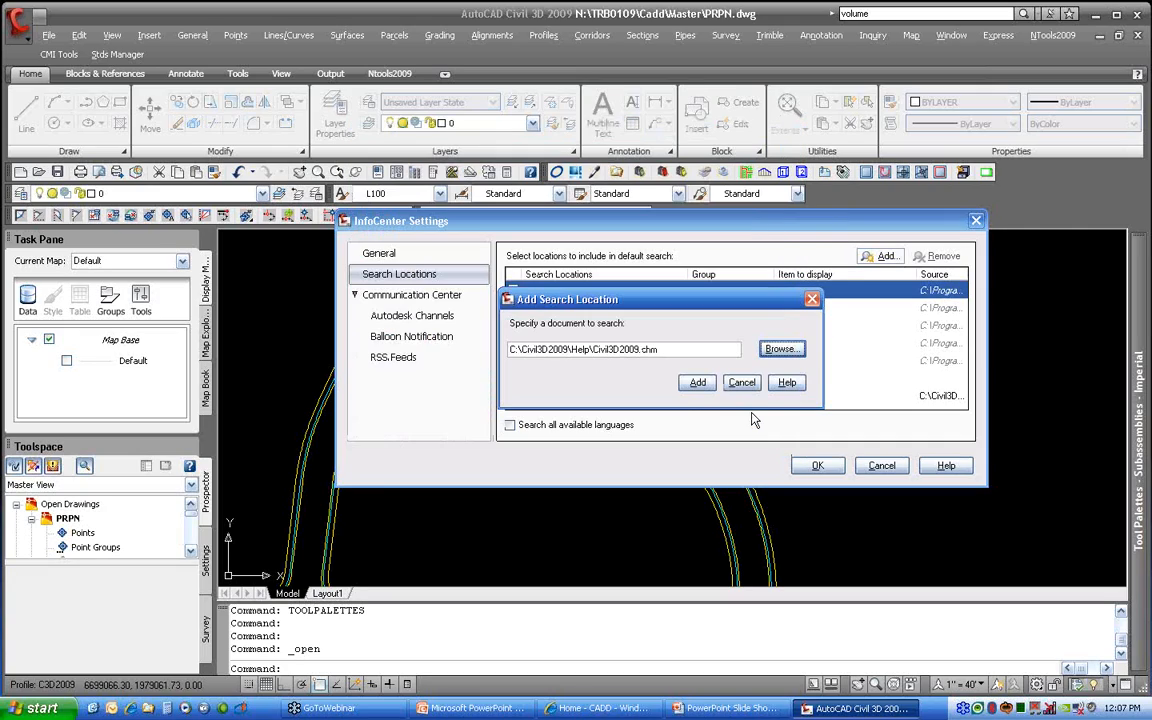
left_click(697, 381)
left_click(817, 465)
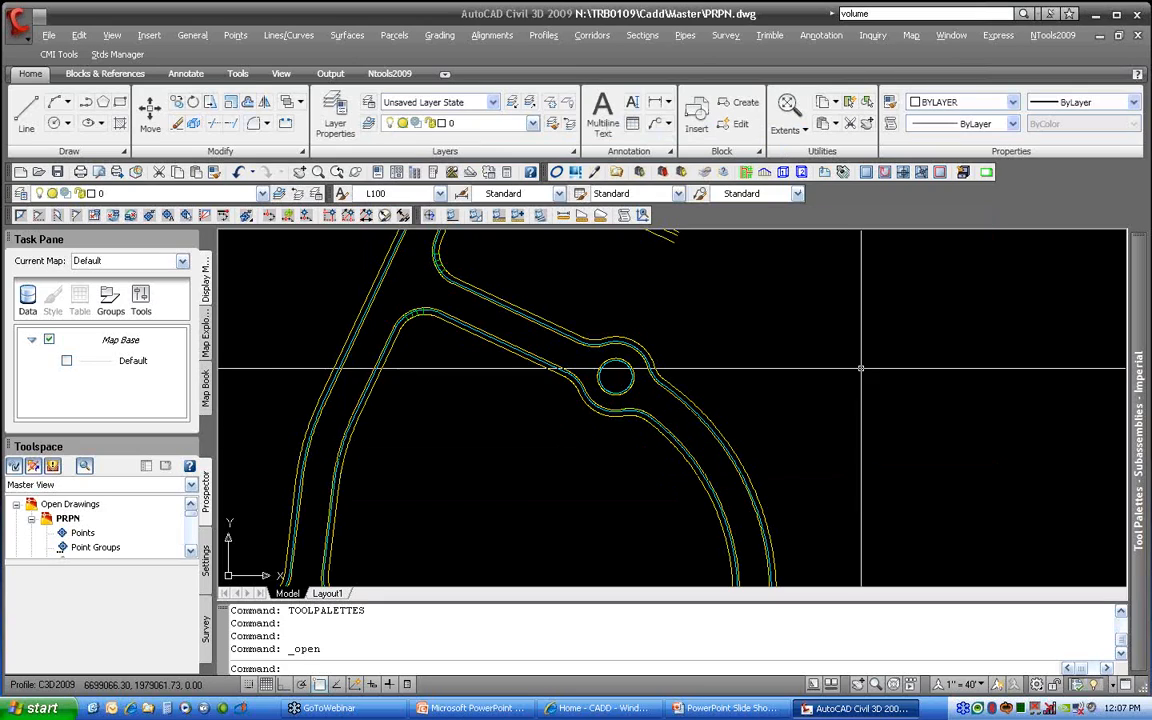
Repeat the InfoCenter search for "volume" and page forward and back through the acad_acr.chm results.
left_click(1021, 14)
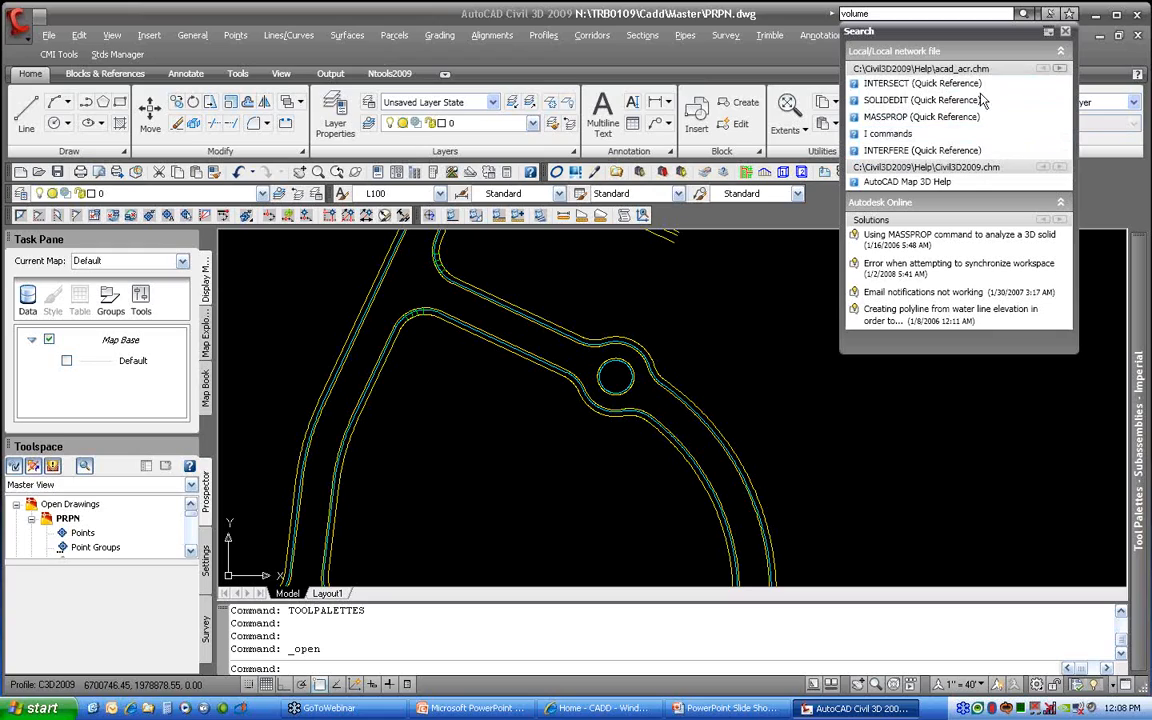
left_click(1061, 69)
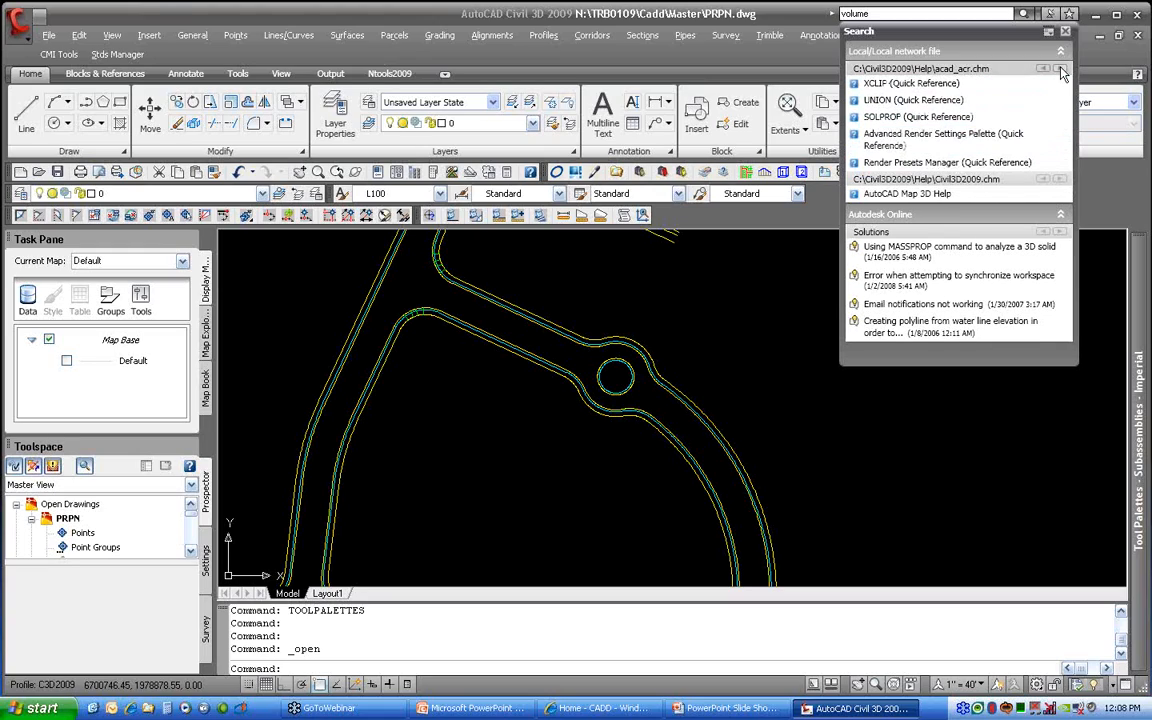
left_click(1061, 69)
left_click(1042, 69)
left_click(1042, 69)
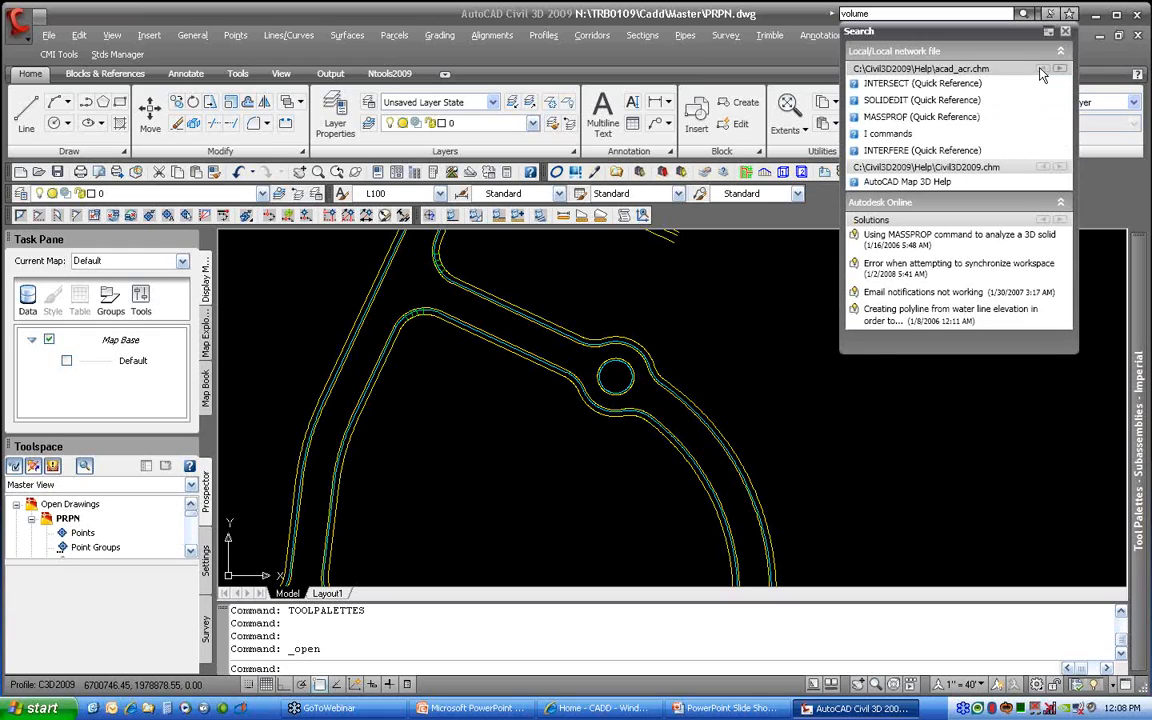
Add the MASSPROP (Quick Reference) result to the InfoCenter favorites and remove it again from the favorites list.
left_click(1064, 118)
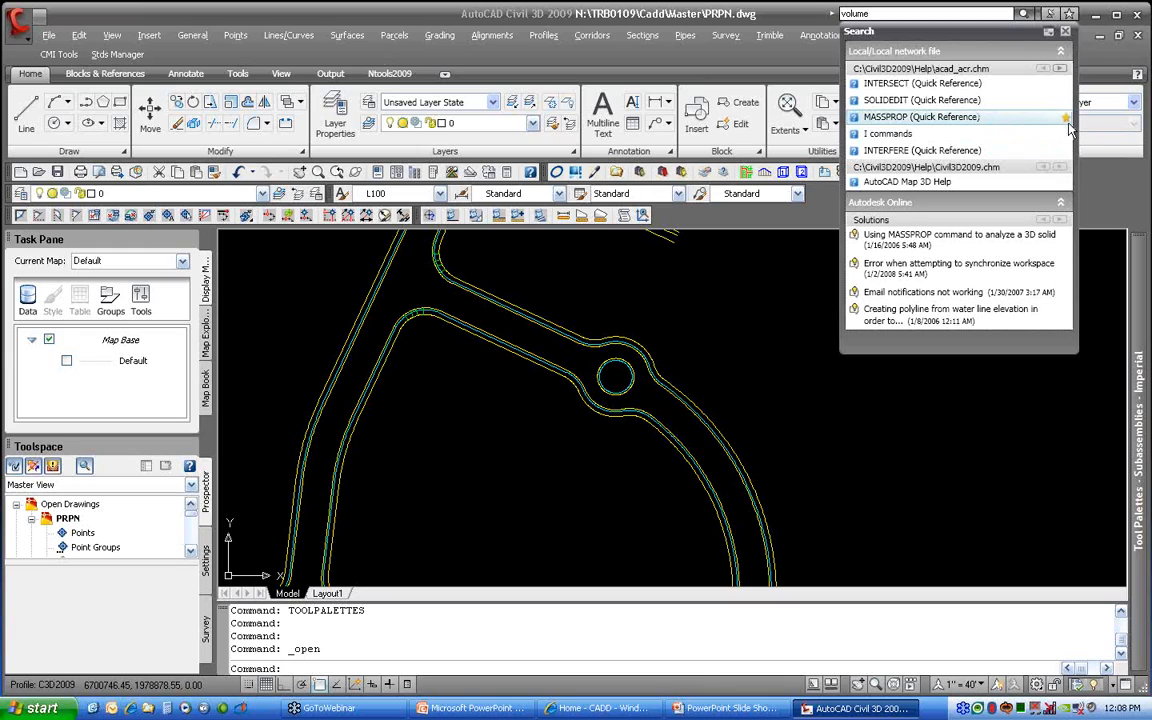
left_click(1069, 15)
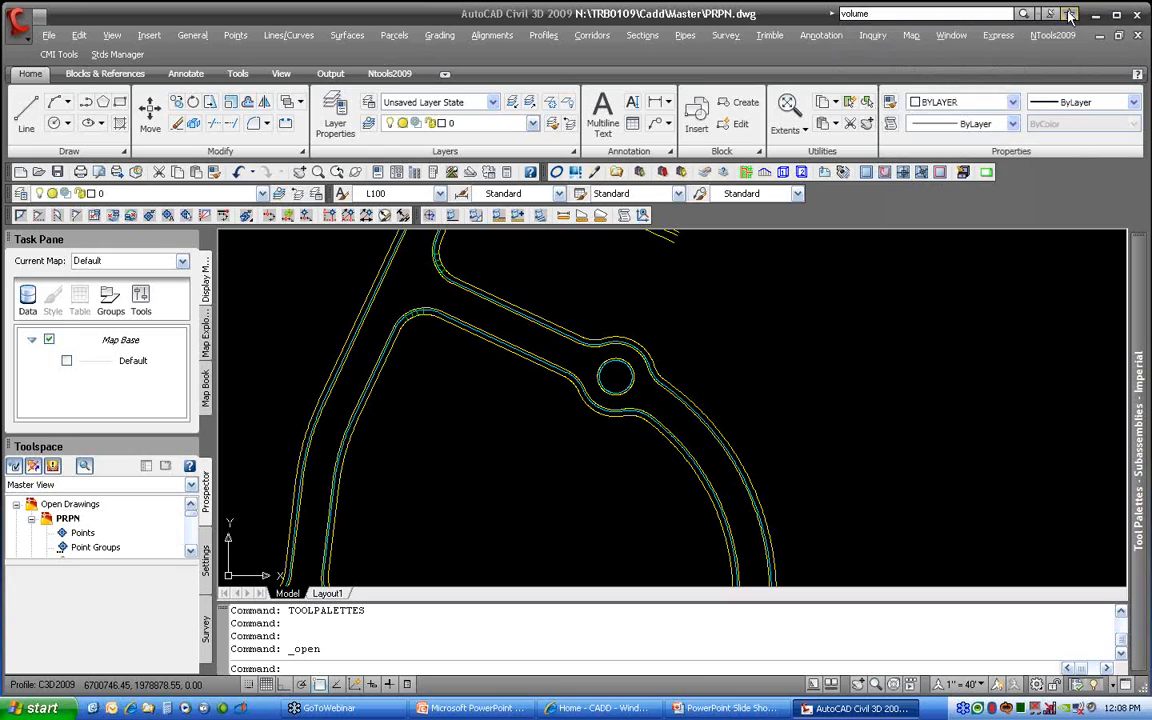
left_click(1069, 15)
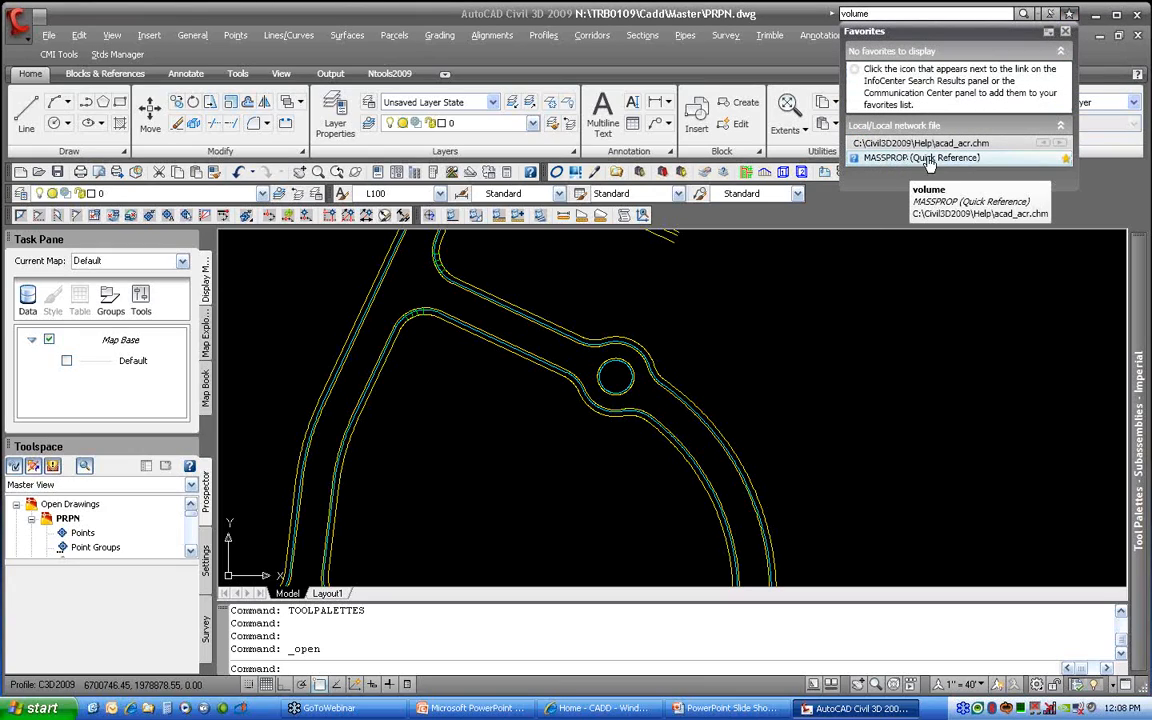
left_click(1065, 158)
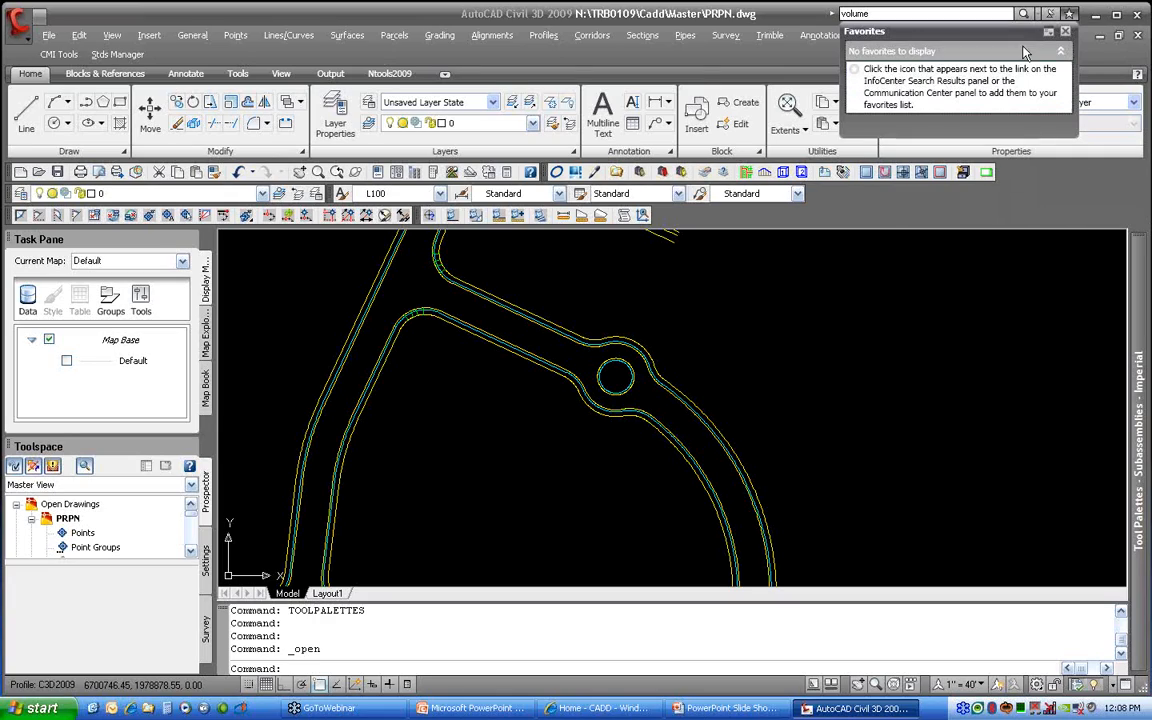
Reopen the "volume" search results and read the Autodesk Online solution on creating a polyline from water line elevation.
left_click(1023, 14)
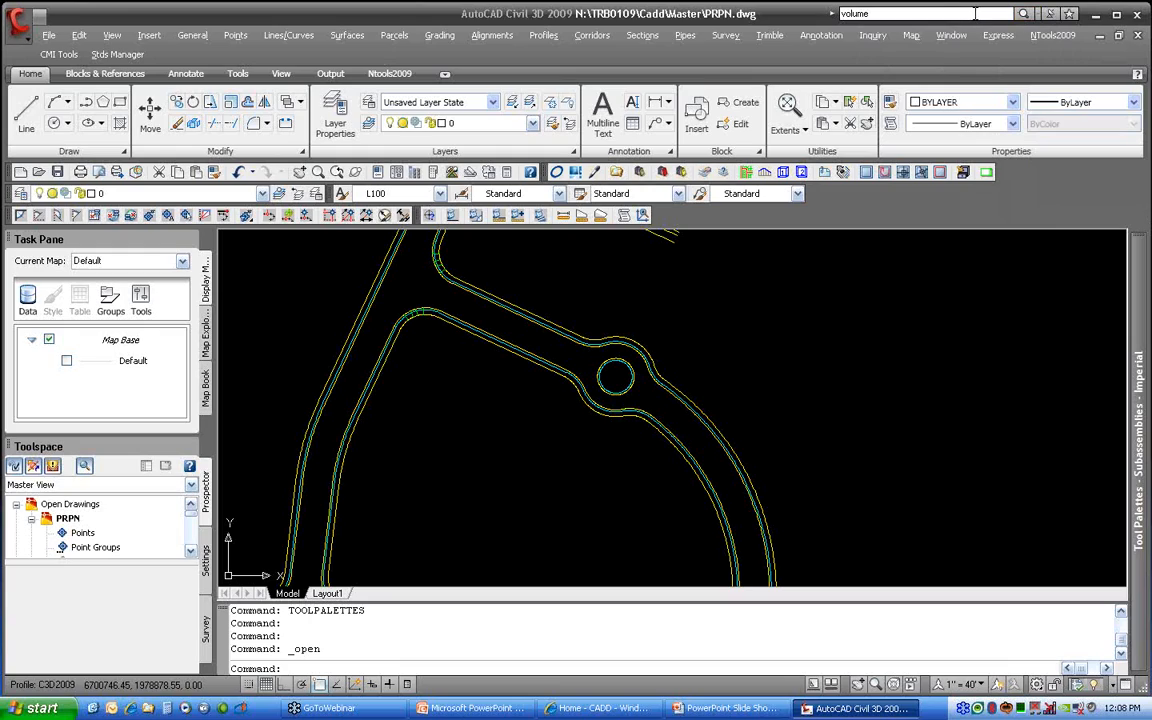
left_click(1023, 14)
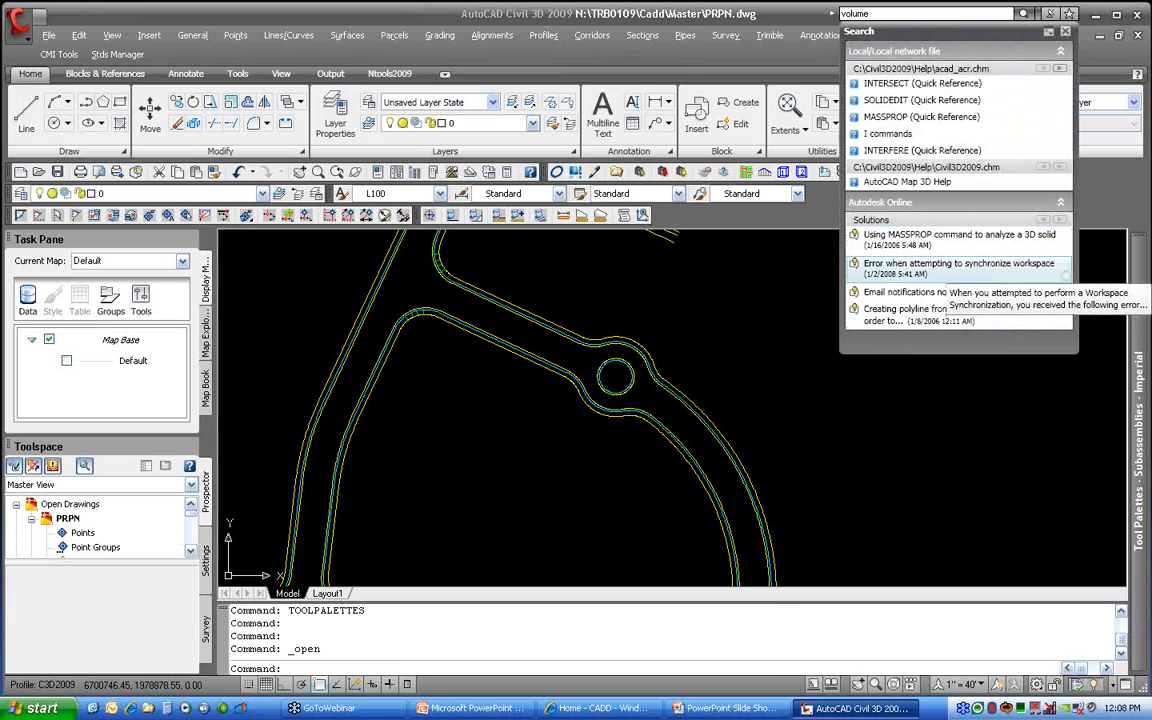
left_click(970, 316)
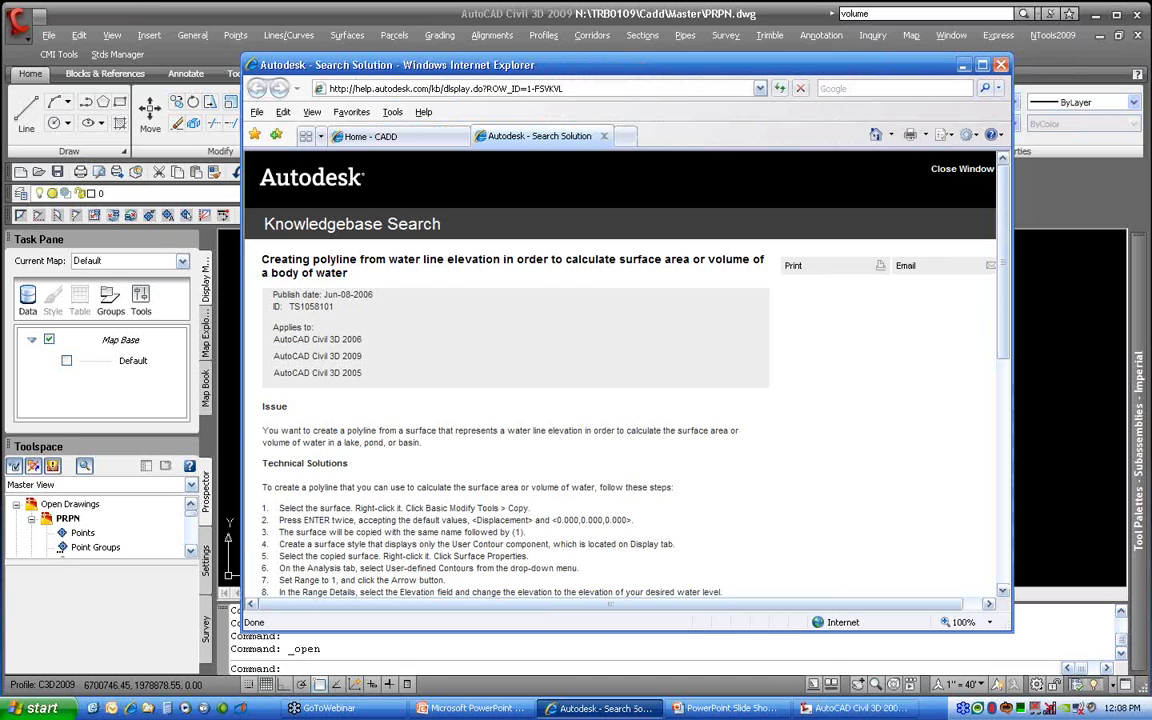
scroll(495, 435, "down", 3)
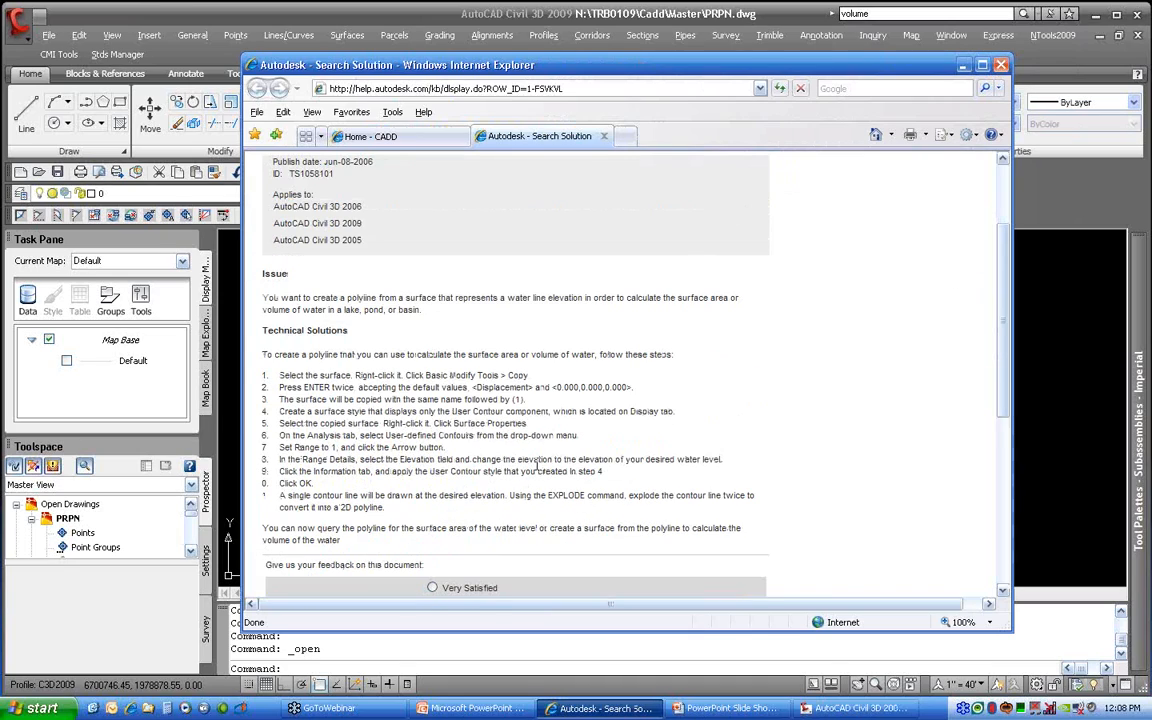
scroll(537, 464, "up", 3)
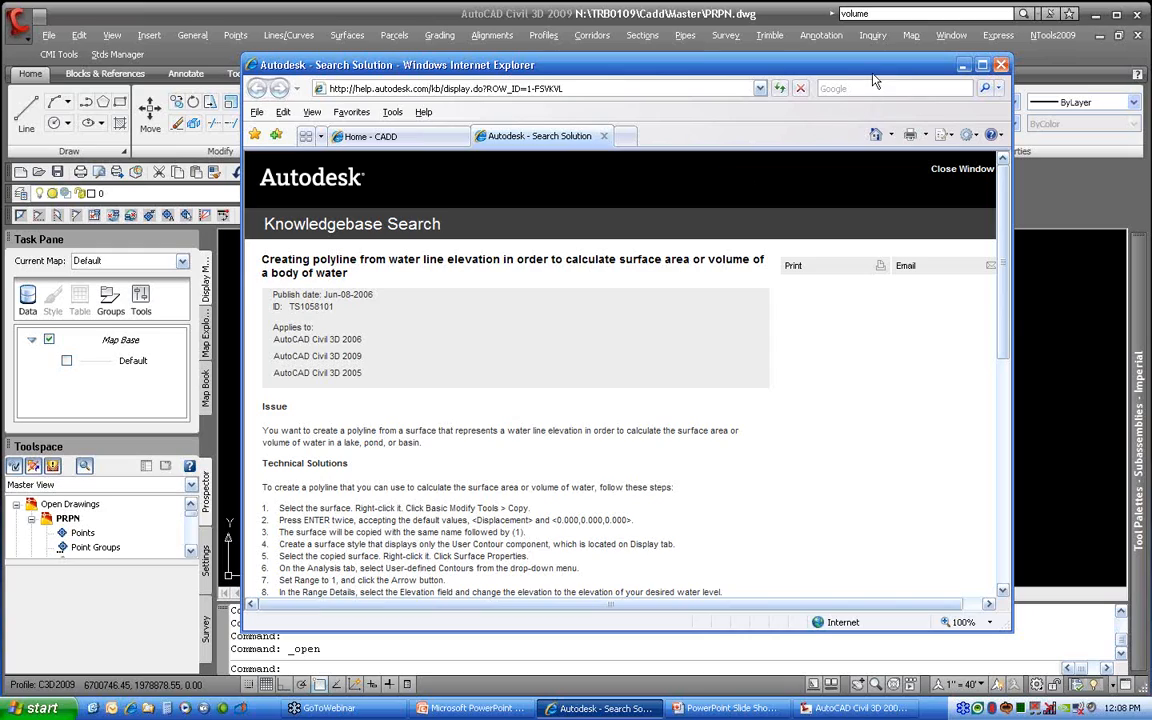
Put away the browser window with the Knowledgebase article and return to the PRPN drawing in AutoCAD Civil 3D.
left_click(1001, 66)
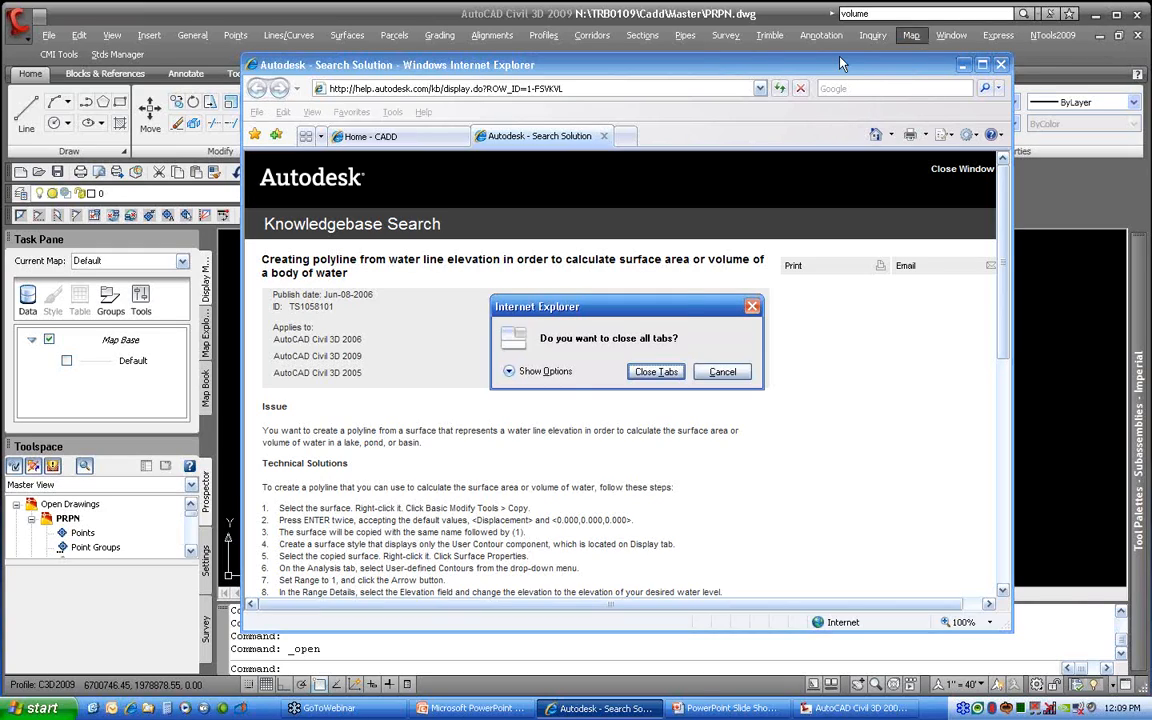
left_click(657, 370)
left_click(963, 65)
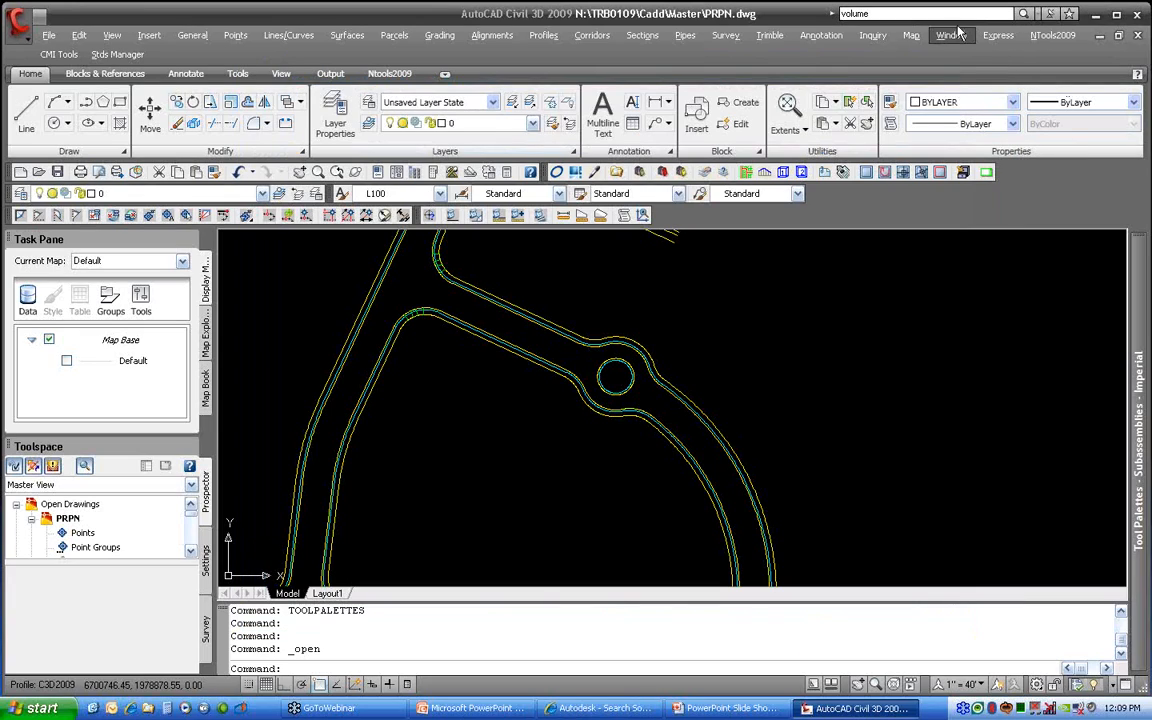
Review the Communication Center, follow its e-Learning catalog link to the Subscription Center sign-in page and close that page.
left_click(999, 11)
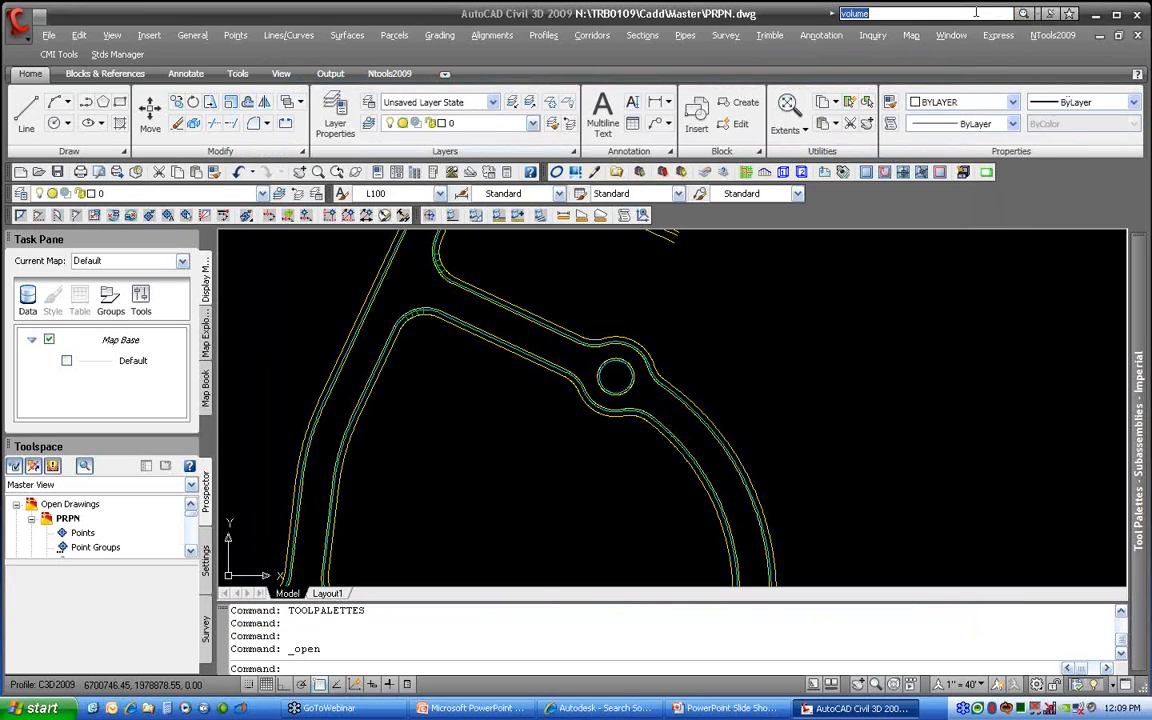
left_click(1054, 15)
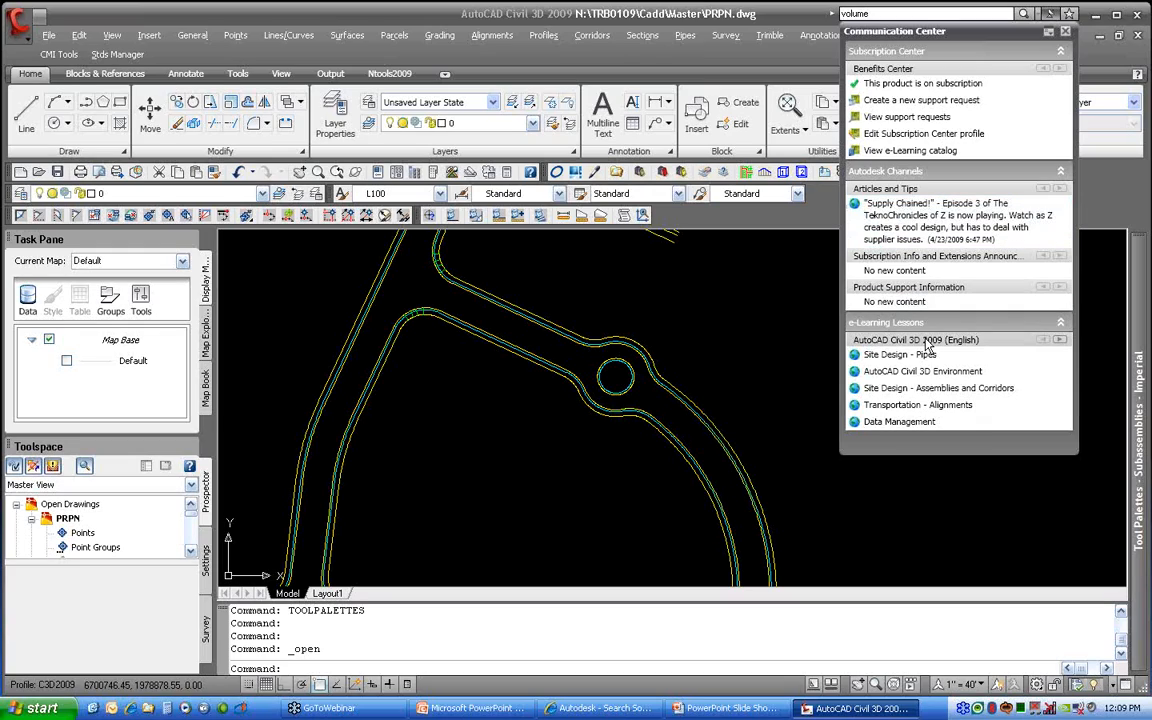
left_click(926, 151)
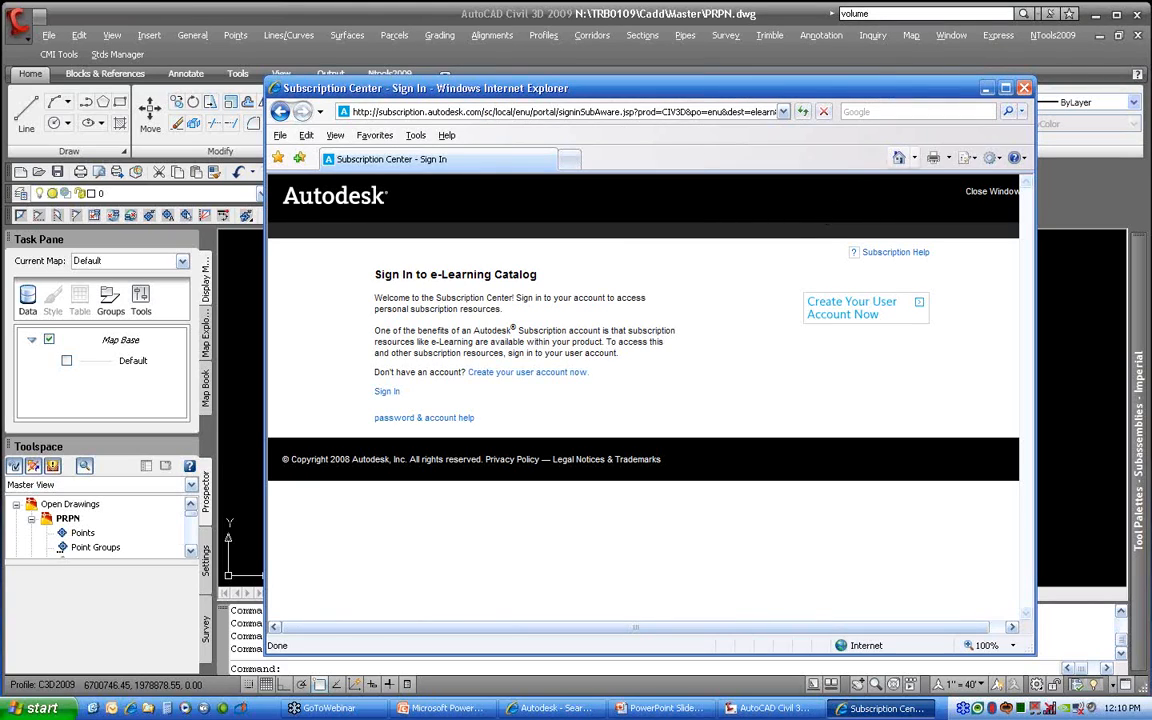
left_click(1024, 88)
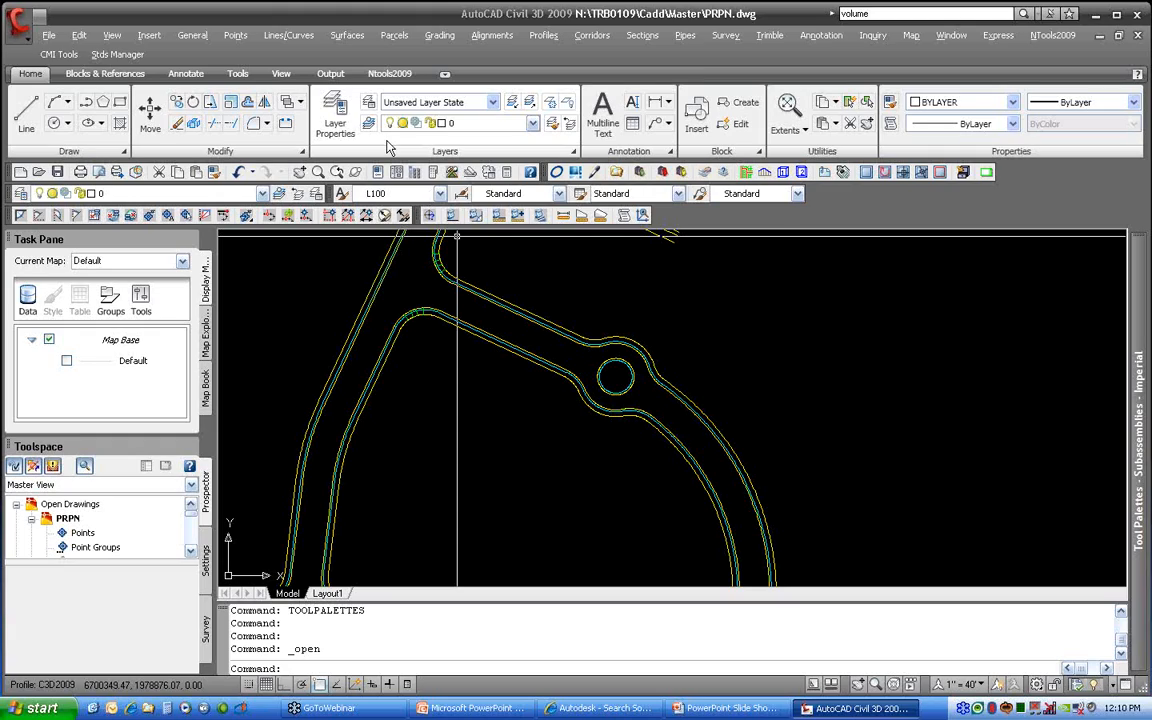
Look through the Blocks & References, Annotate and Home ribbon tools, including the expanded Draw tools.
left_click(92, 76)
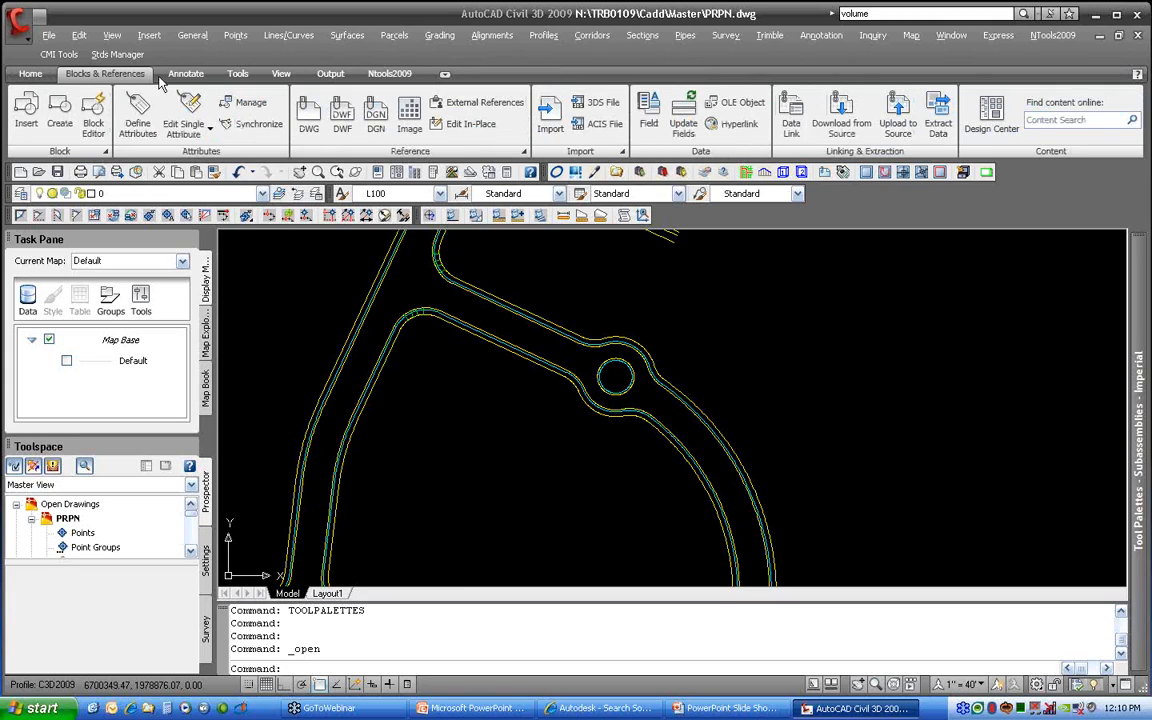
left_click(180, 76)
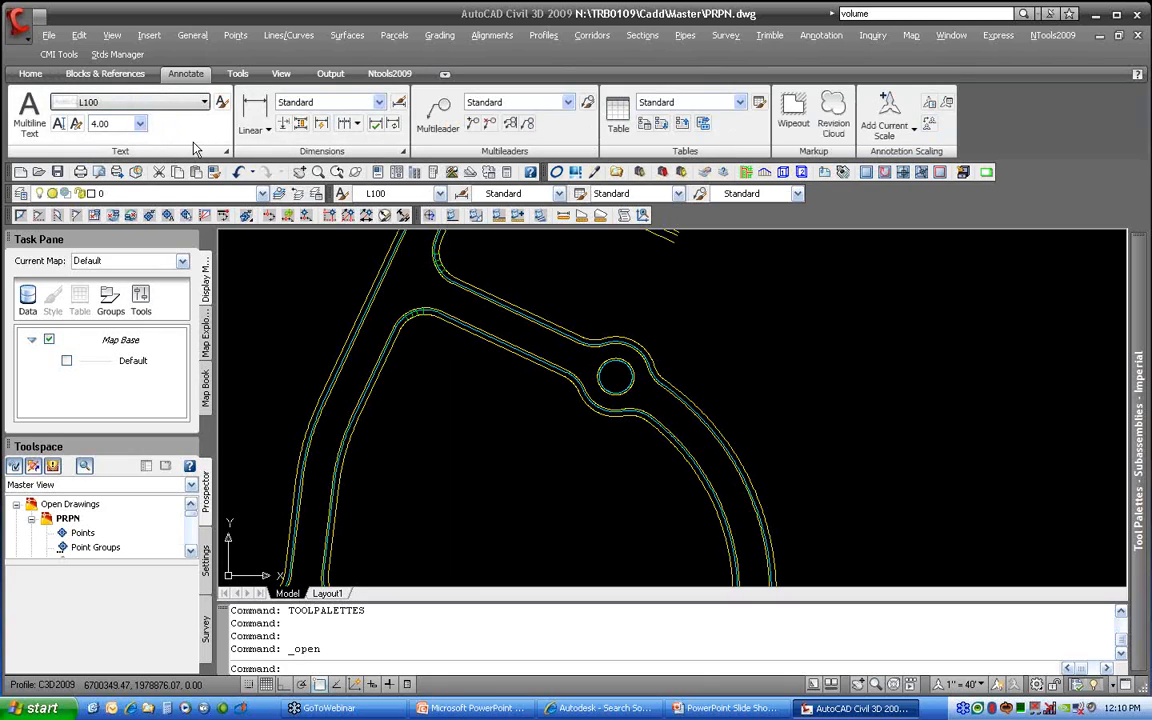
left_click(31, 75)
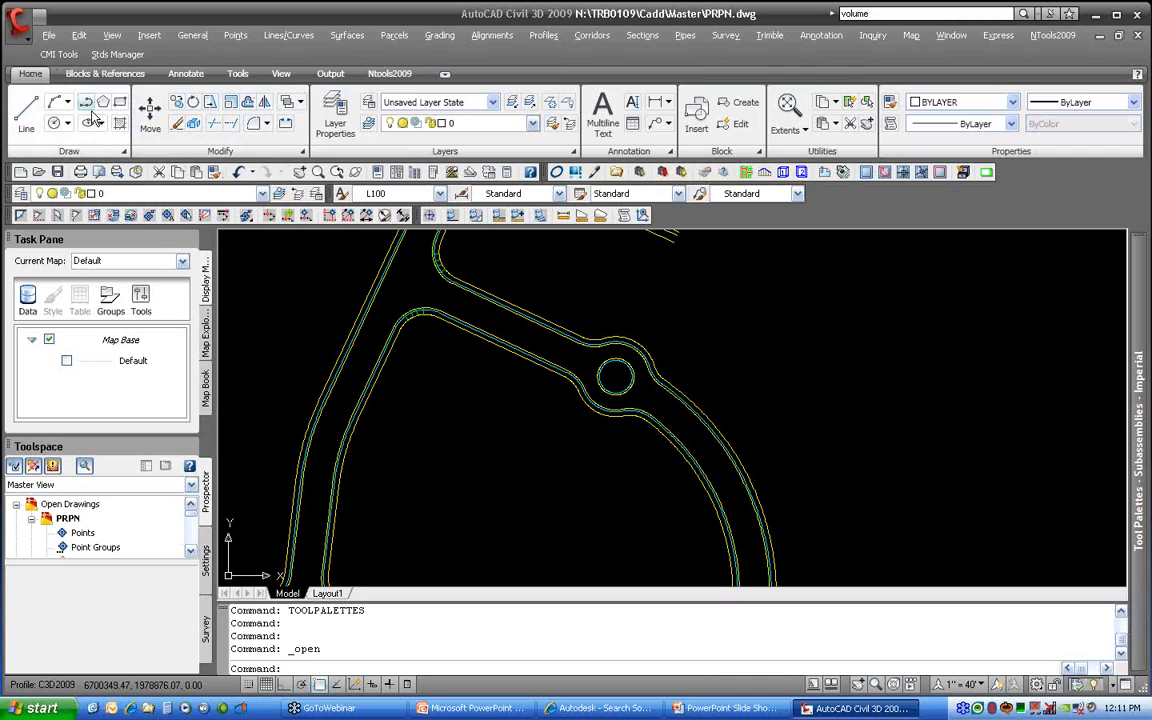
left_click(127, 157)
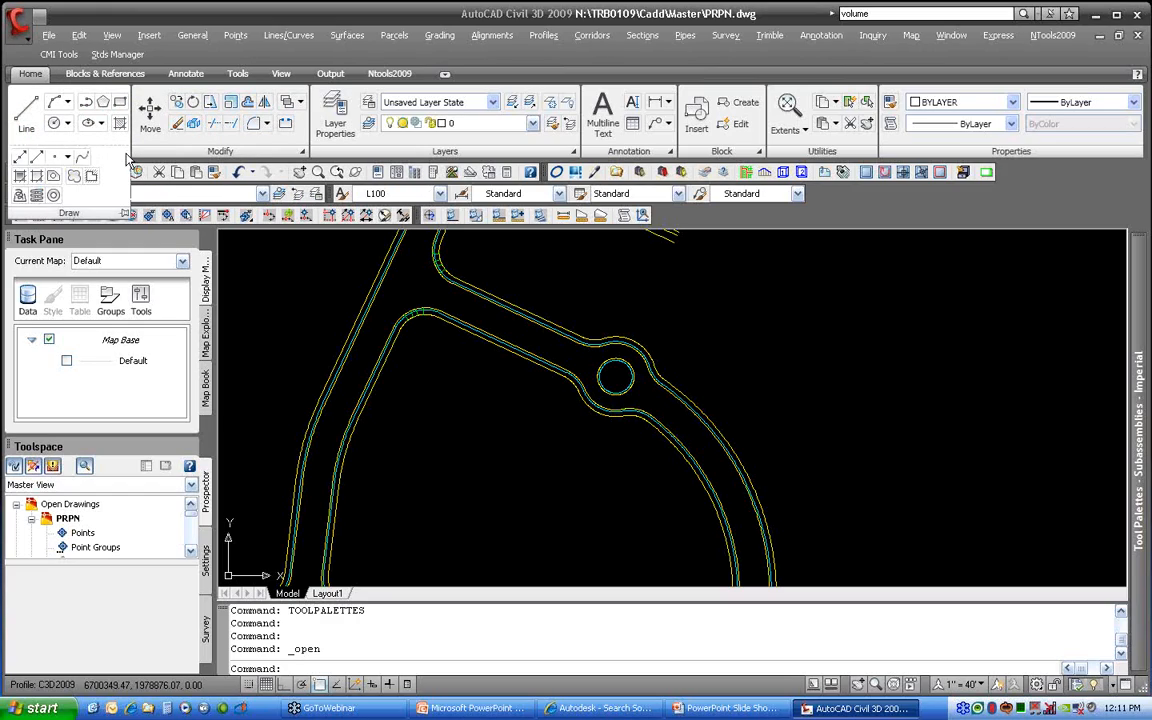
left_click(124, 213)
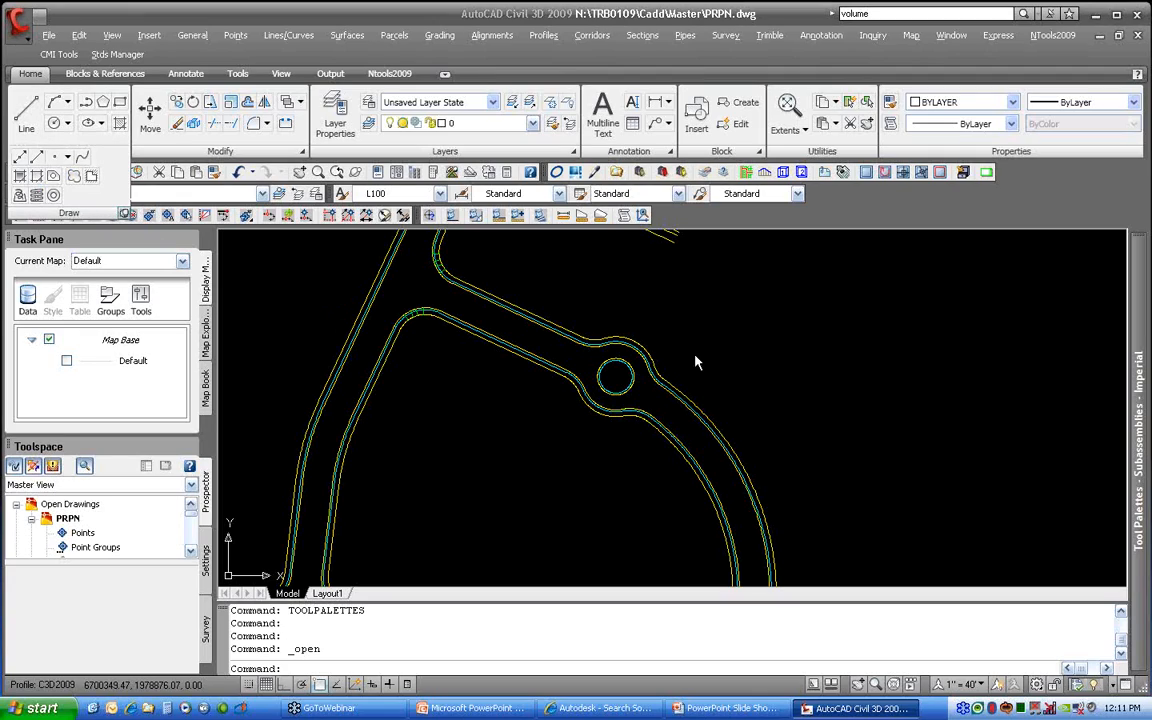
mouse_move(675, 331)
middle_mouse_down()
mouse_move(689, 301)
mouse_move(679, 317)
middle_mouse_up()
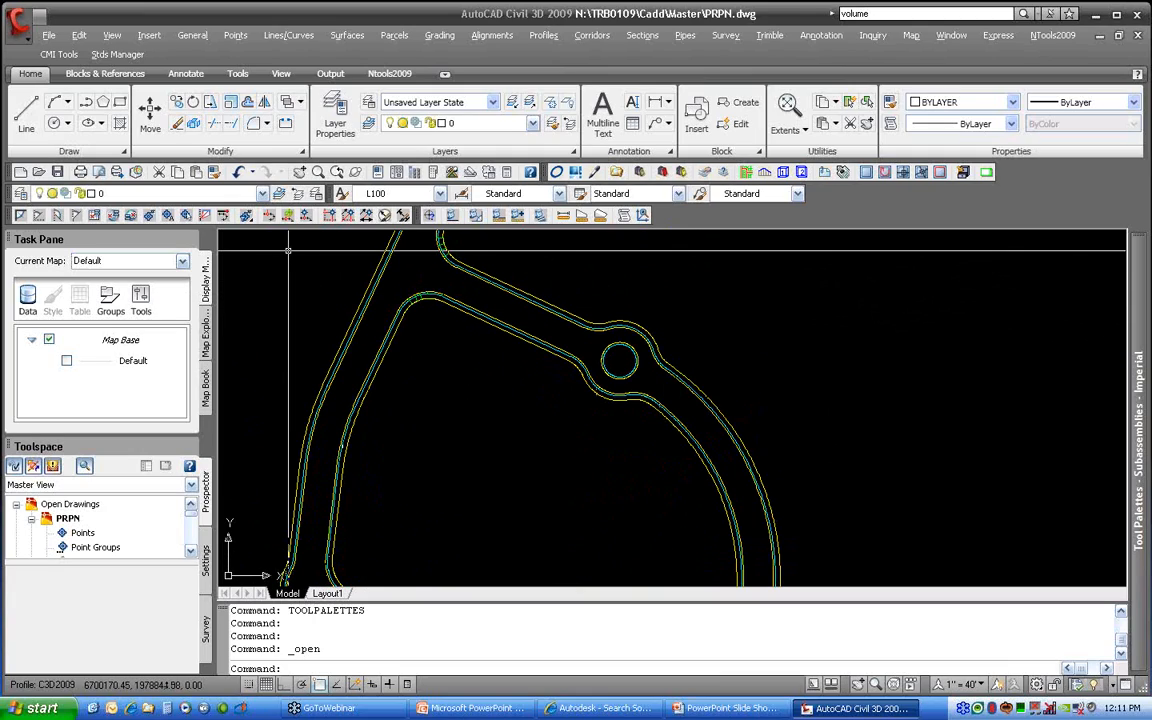
Collapse the ribbon to panel titles and to tab names, preview the Ntools2009 tools, and restore the full ribbon.
left_click(446, 77)
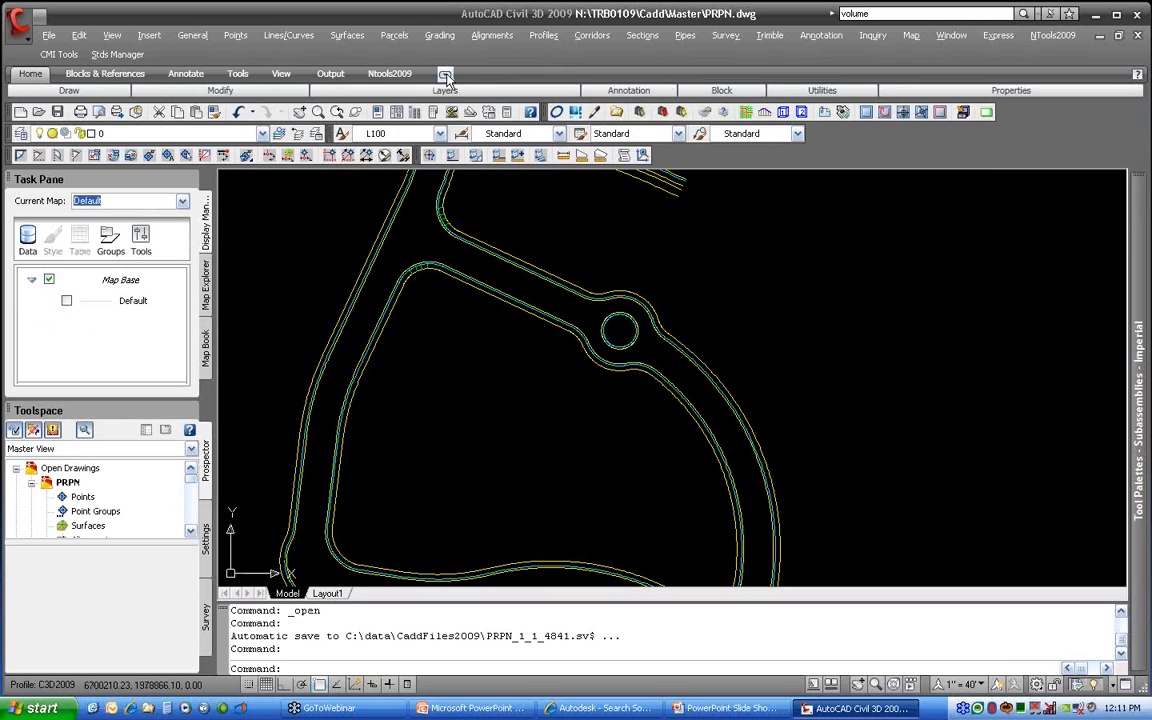
mouse_move(446, 79)
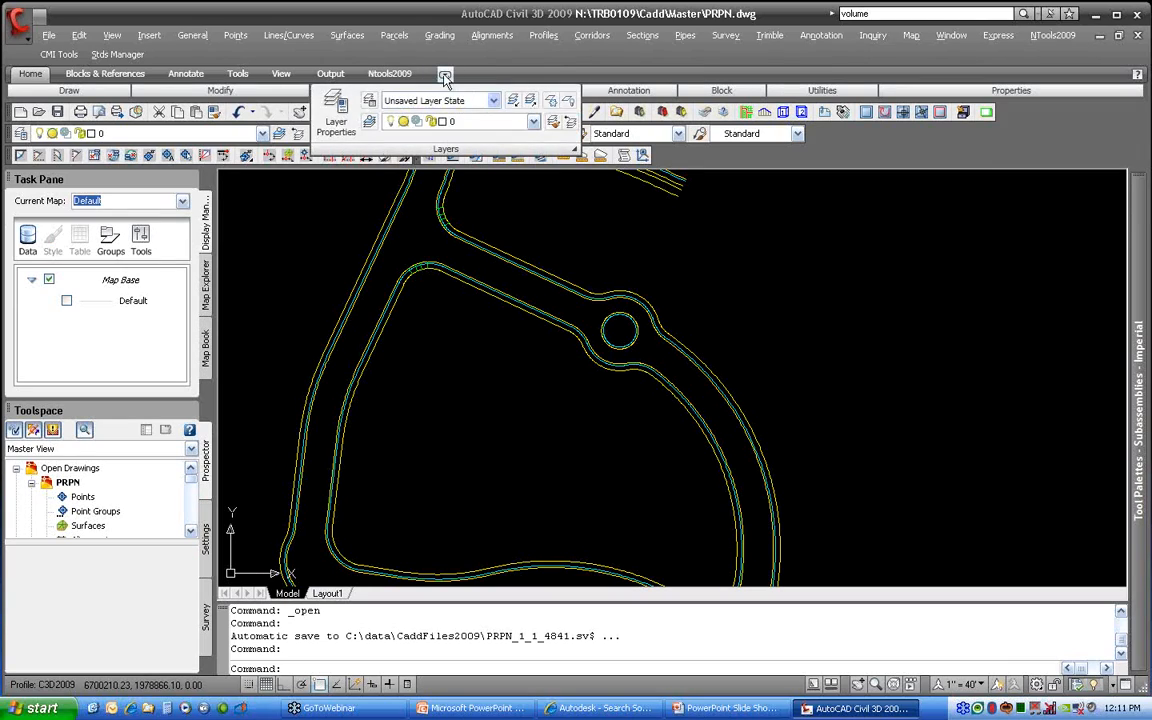
left_click(446, 77)
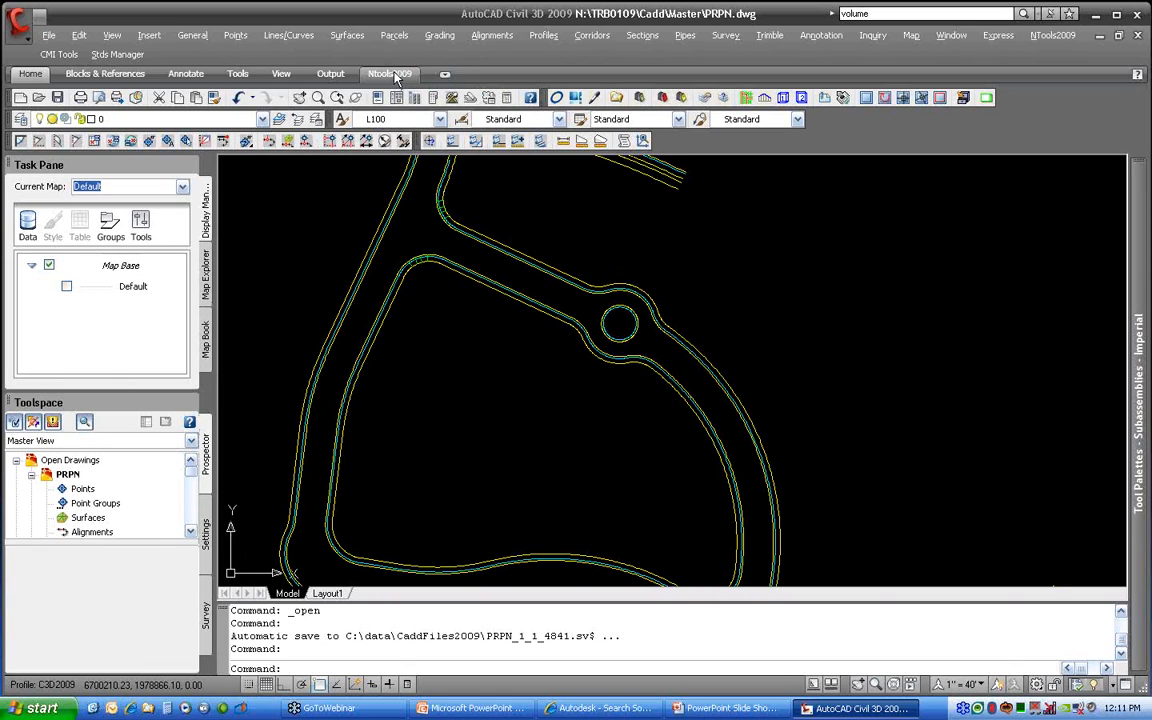
left_click(395, 75)
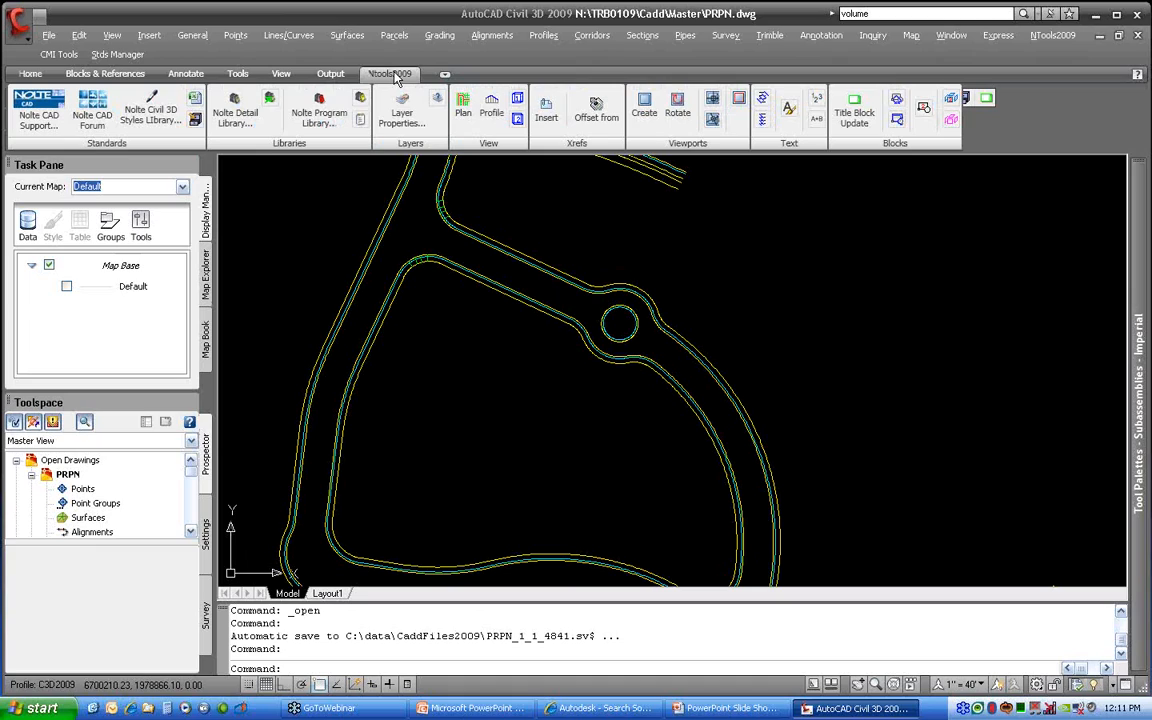
left_click(485, 251)
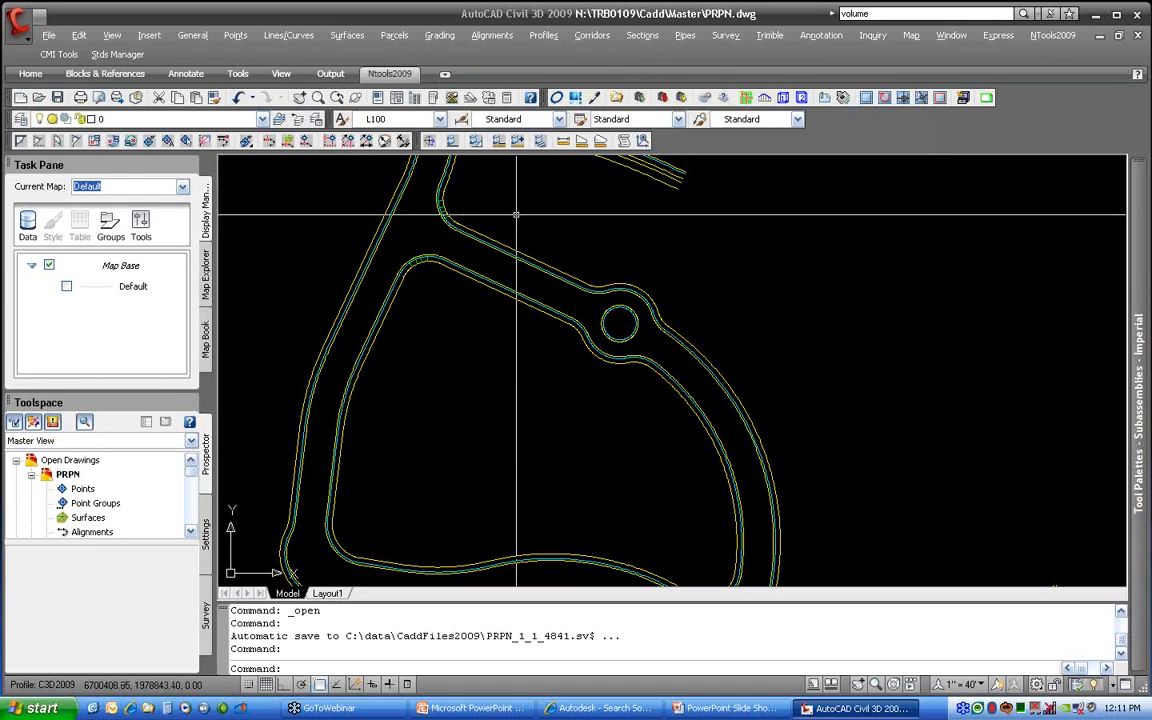
left_click(445, 75)
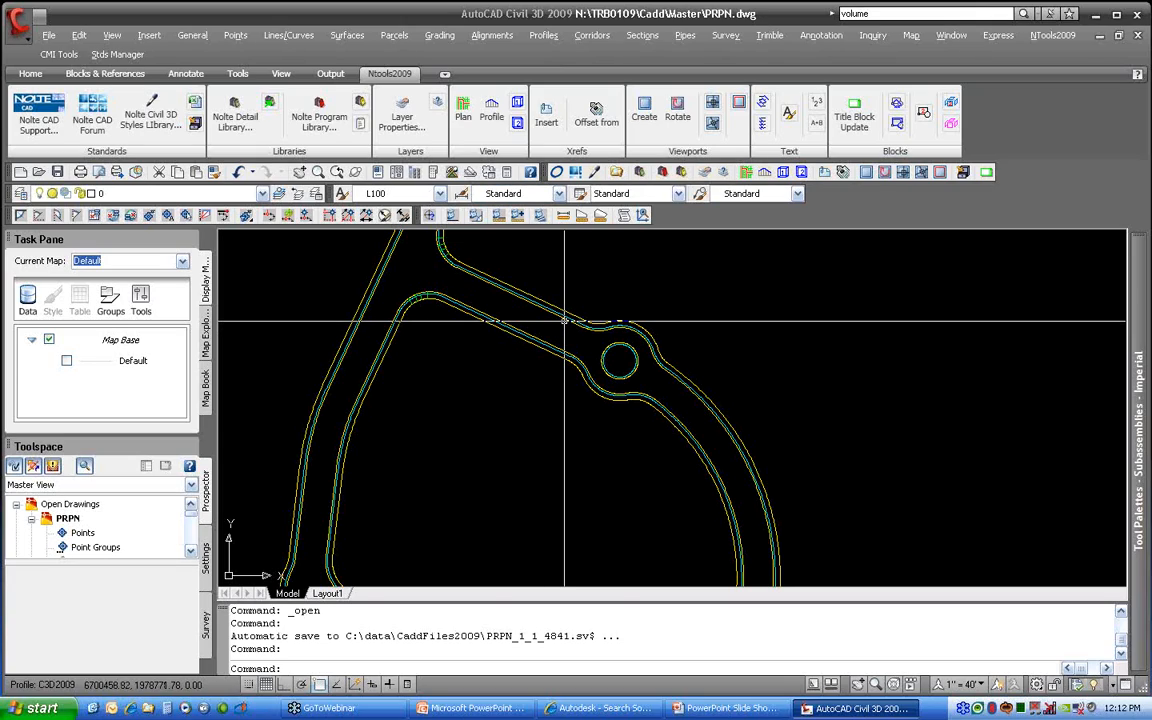
mouse_move(565, 321)
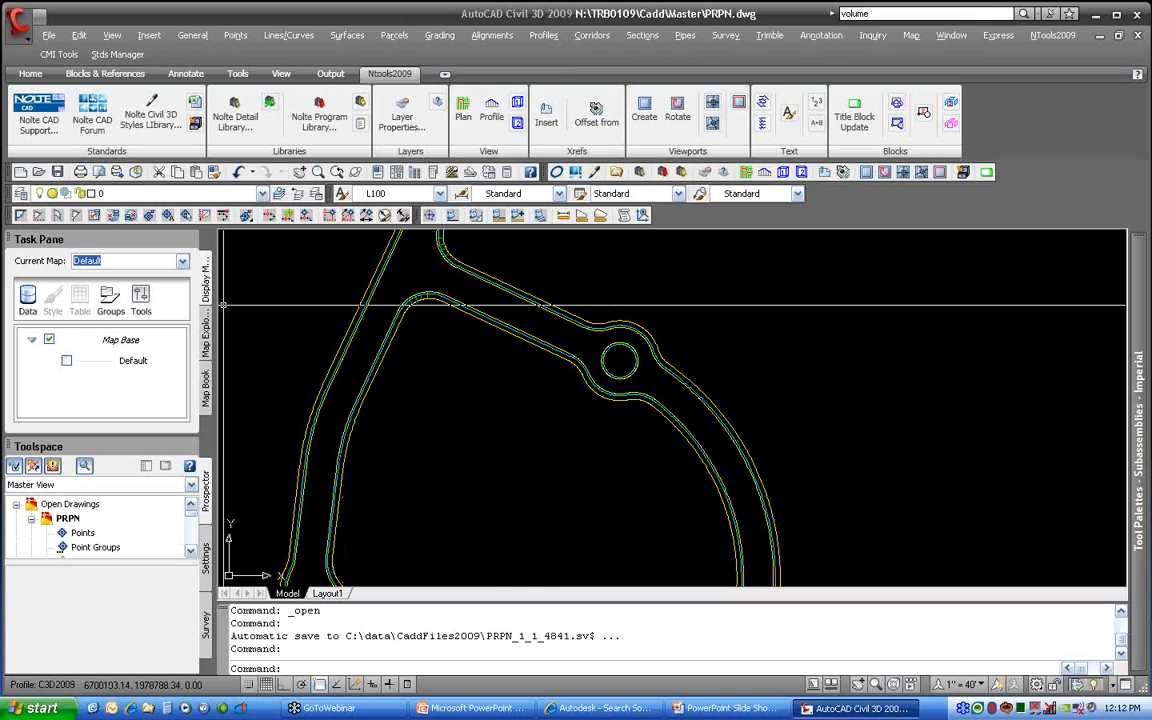
Check the rollover tooltip on a road line and set the extended ToolTips delay to 5 seconds in the display options.
left_click(30, 74)
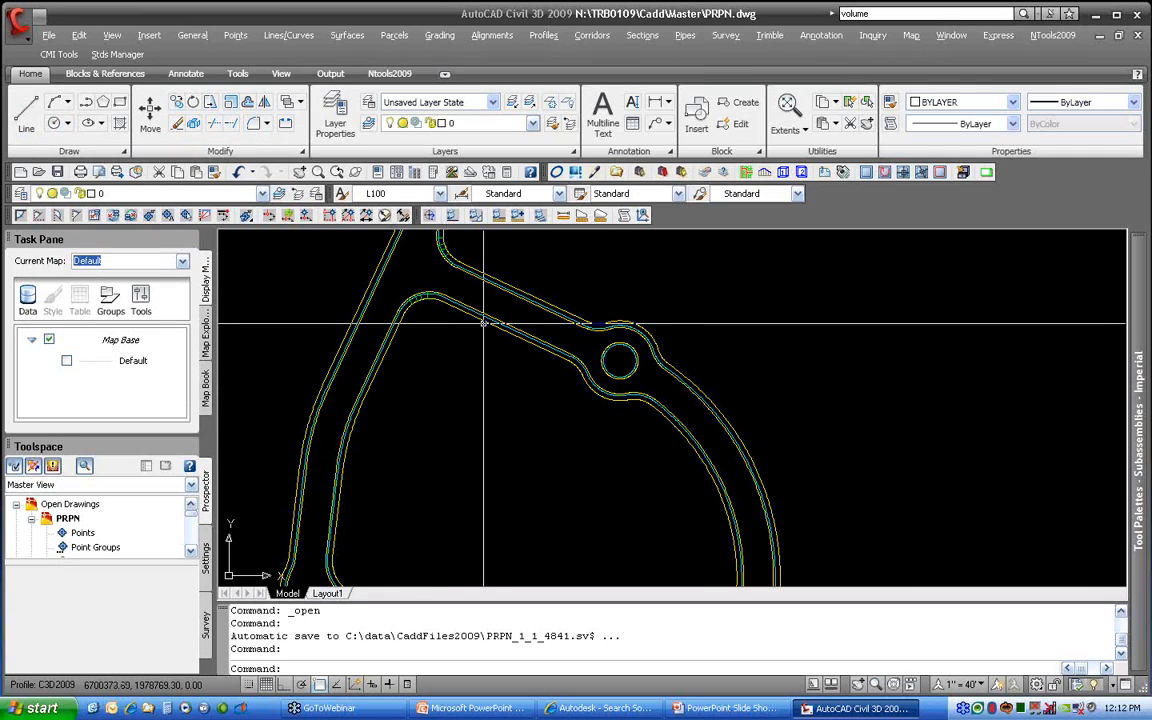
mouse_move(483, 322)
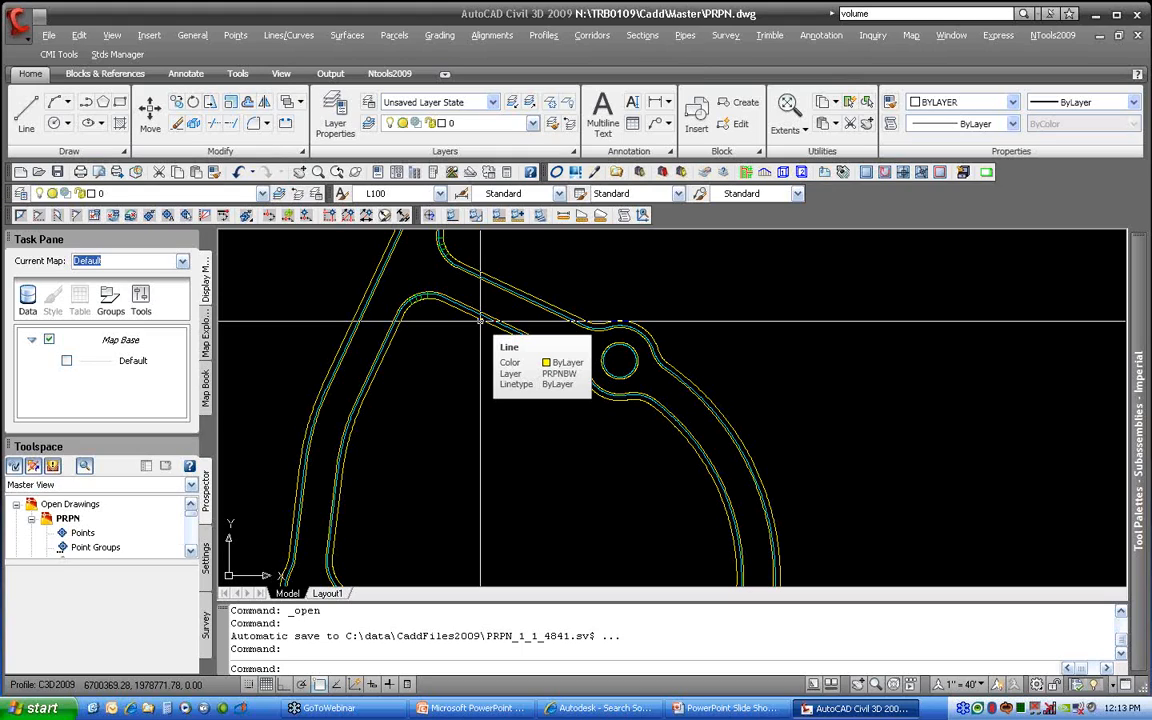
right_click(452, 332)
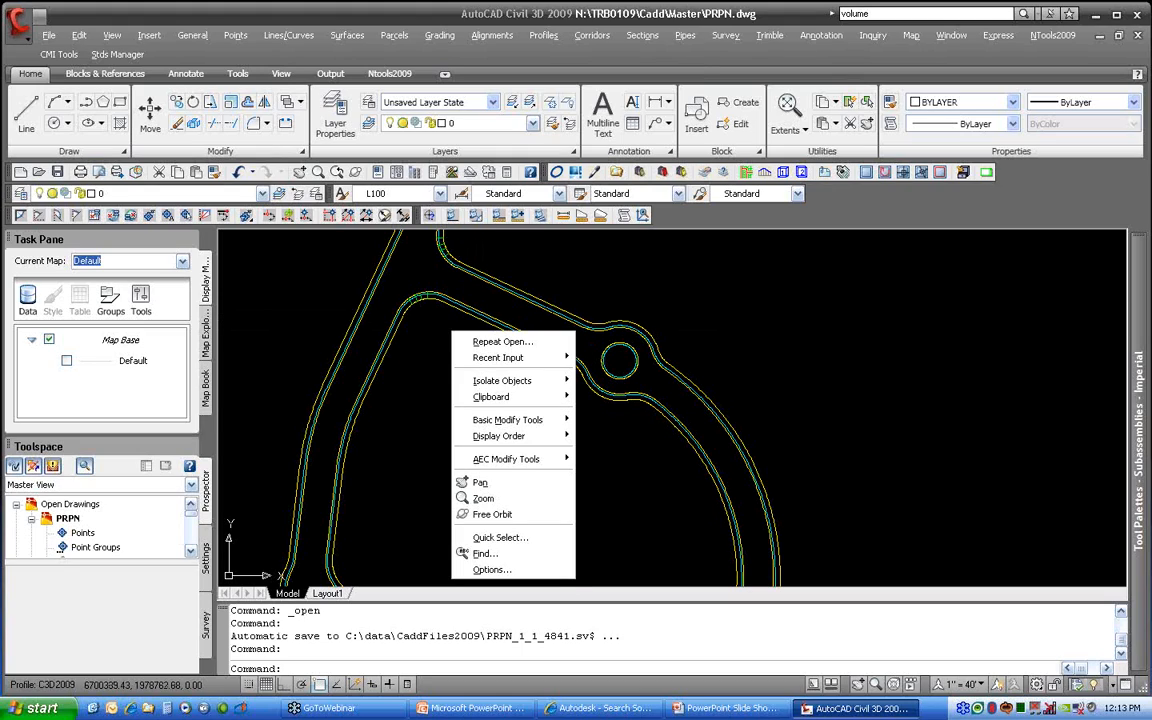
left_click(492, 570)
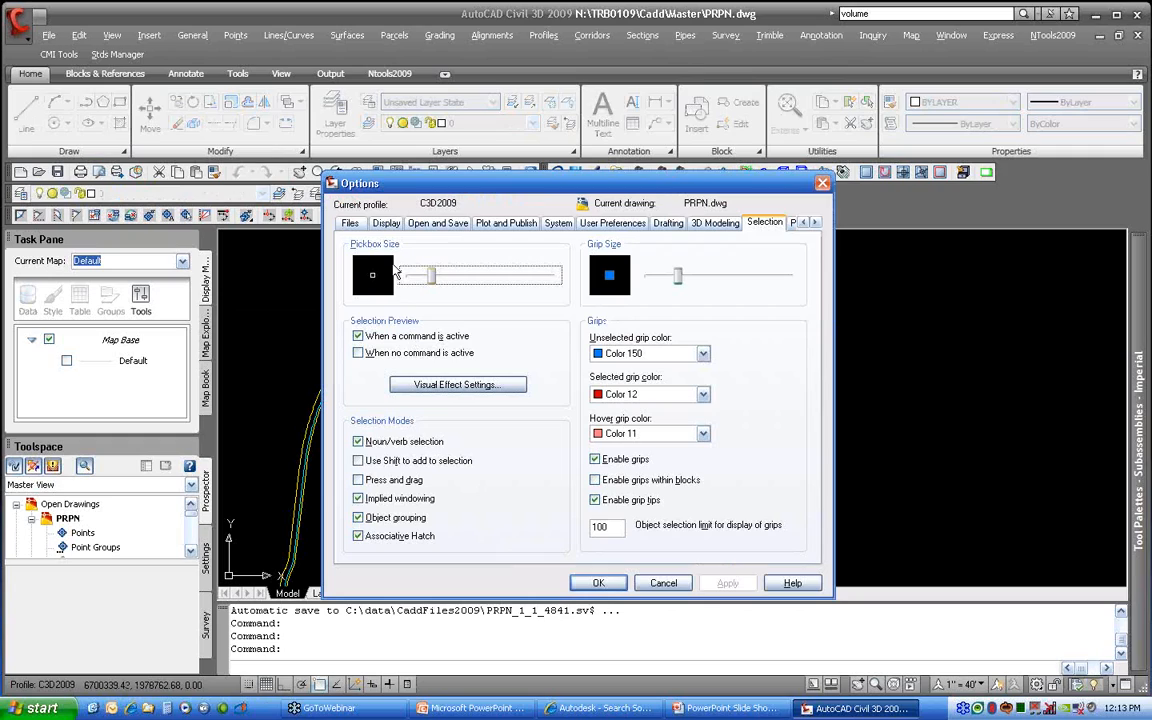
left_click(386, 222)
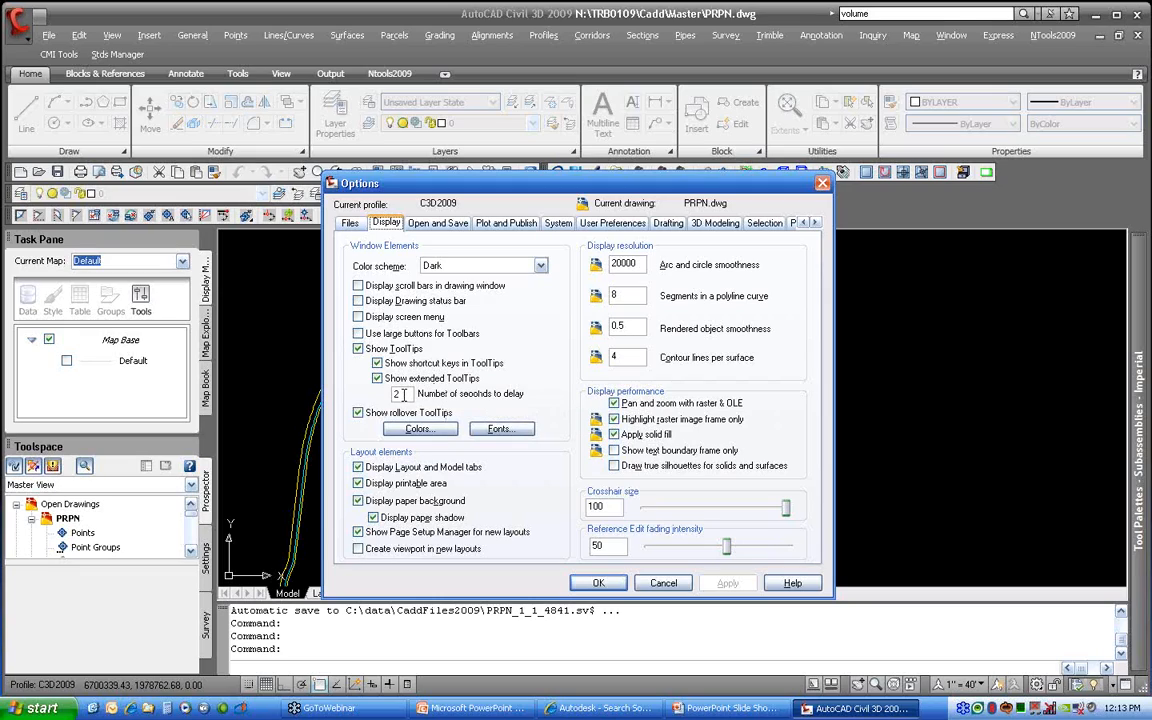
double_click(401, 393)
type("5")
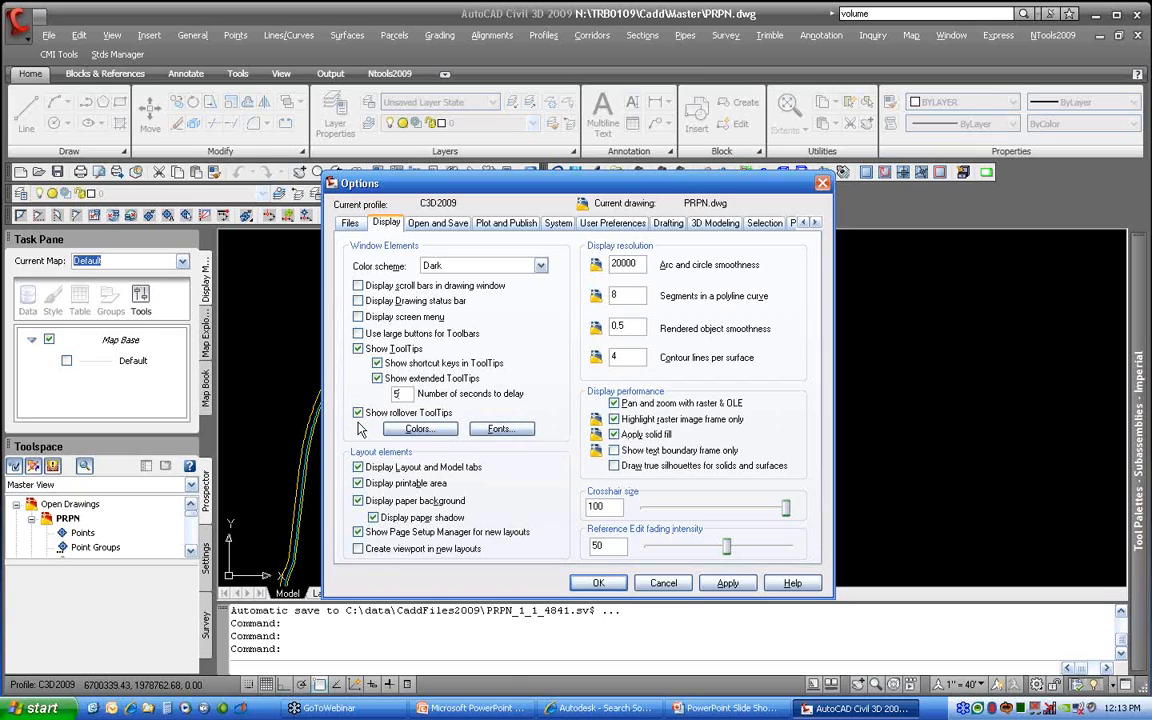
left_click(621, 587)
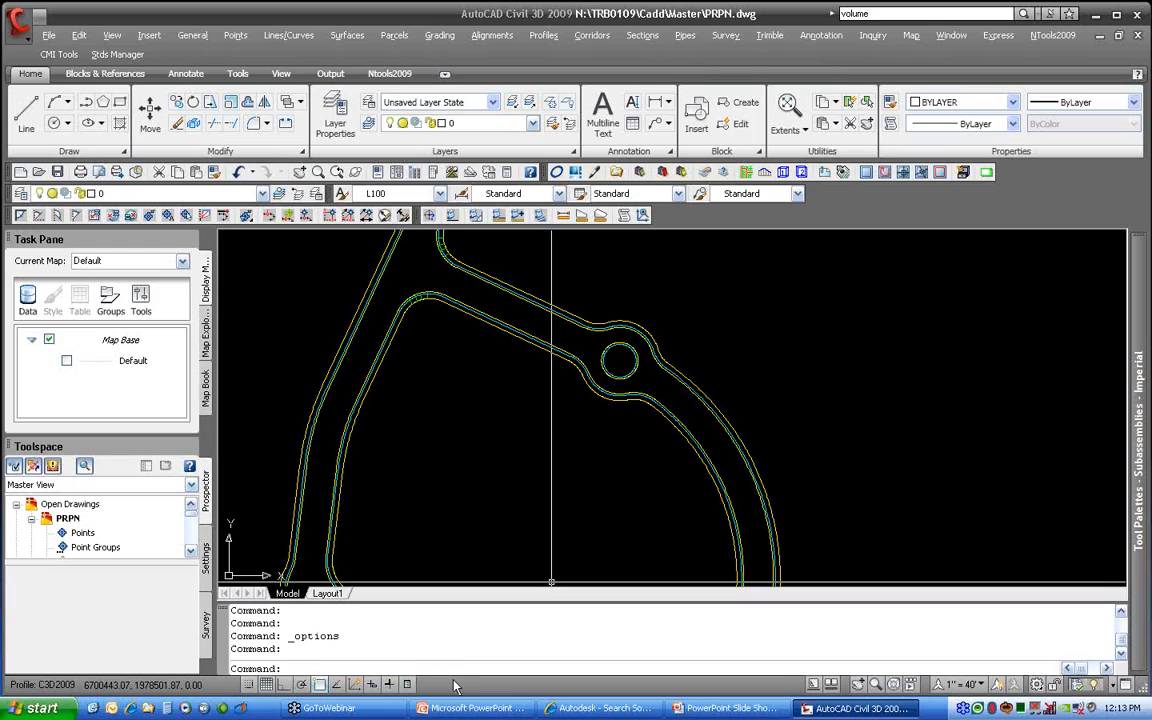
Show the drafting toggles as text labels, switch Ortho on and off, and change the toggles back to icons.
right_click(363, 685)
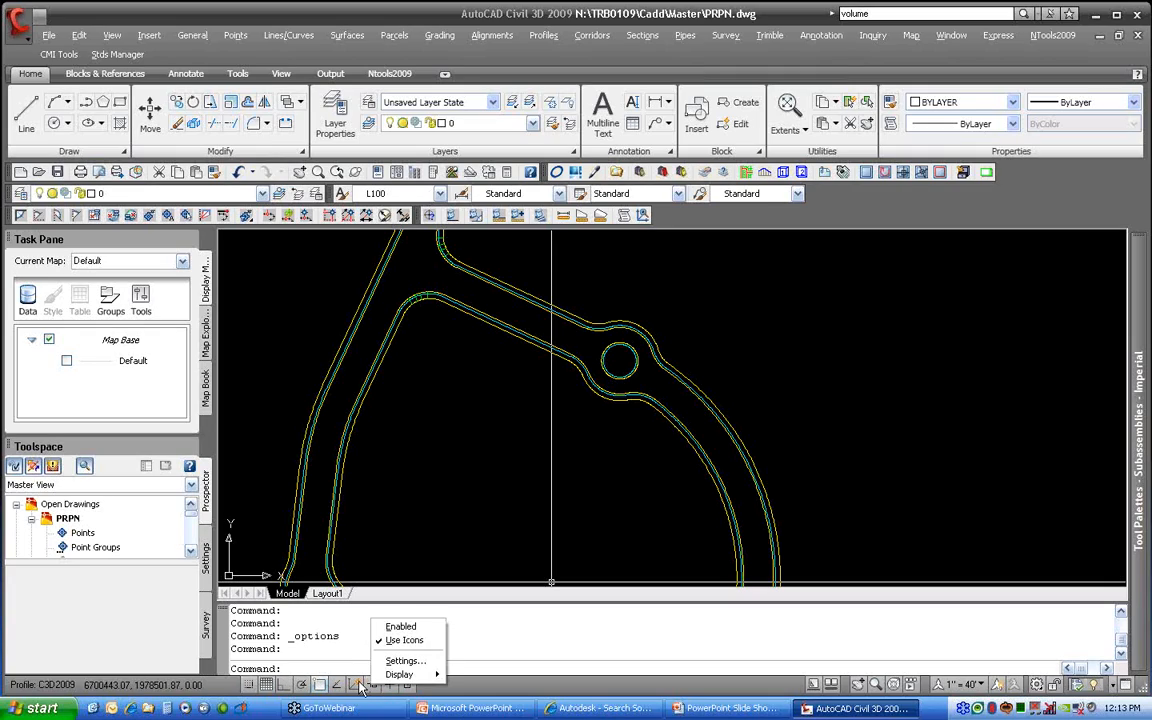
left_click(405, 640)
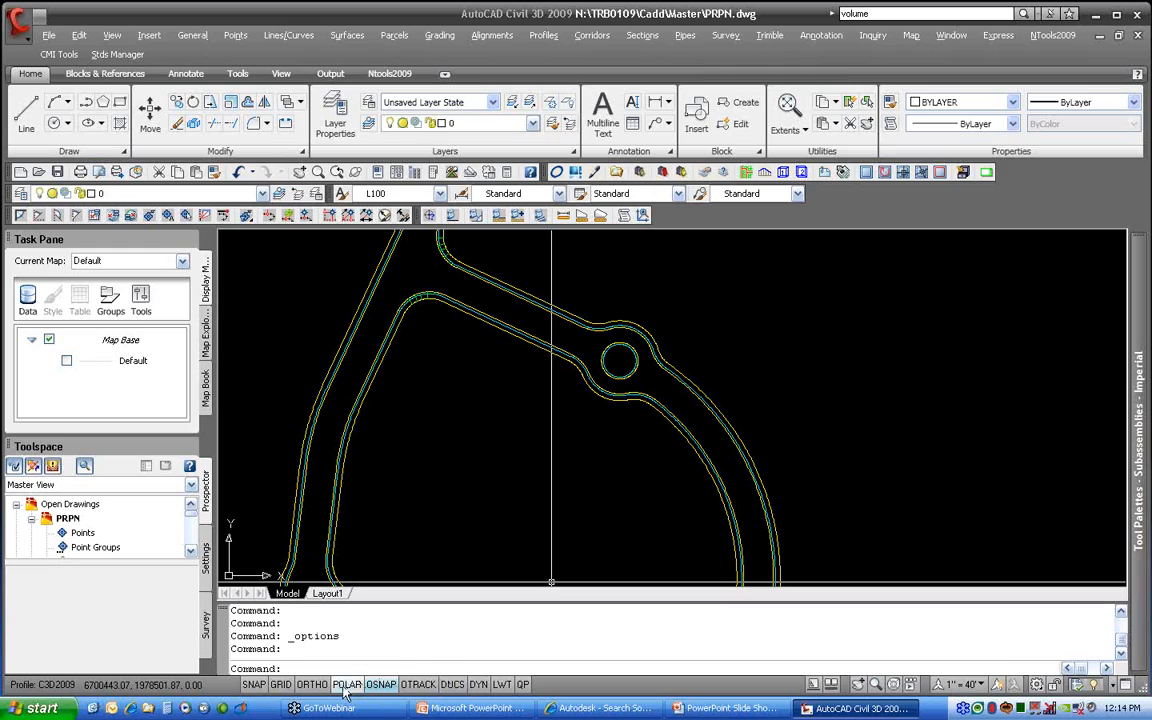
left_click(308, 685)
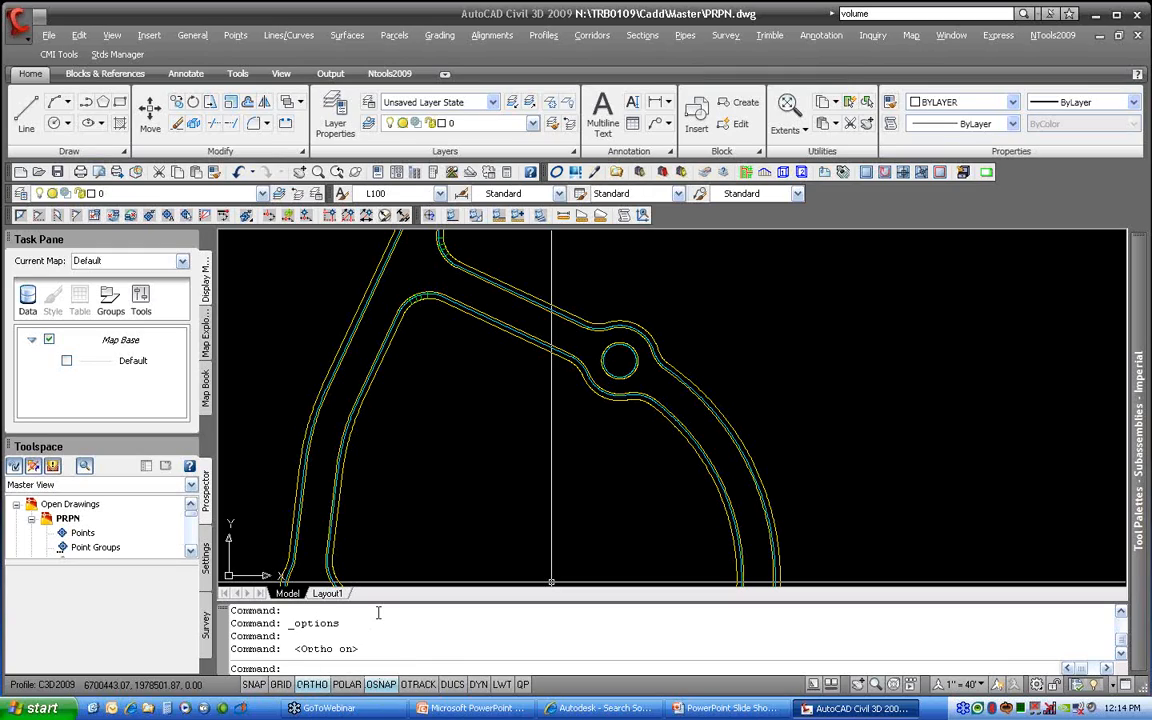
key("F8")
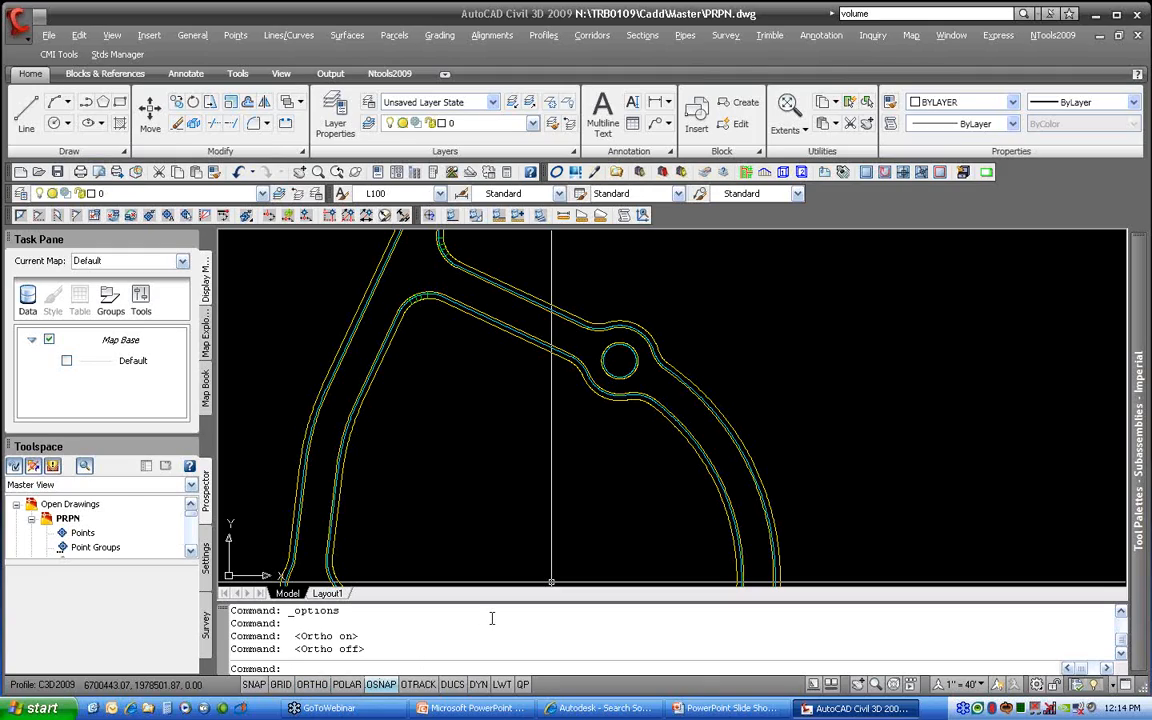
right_click(480, 685)
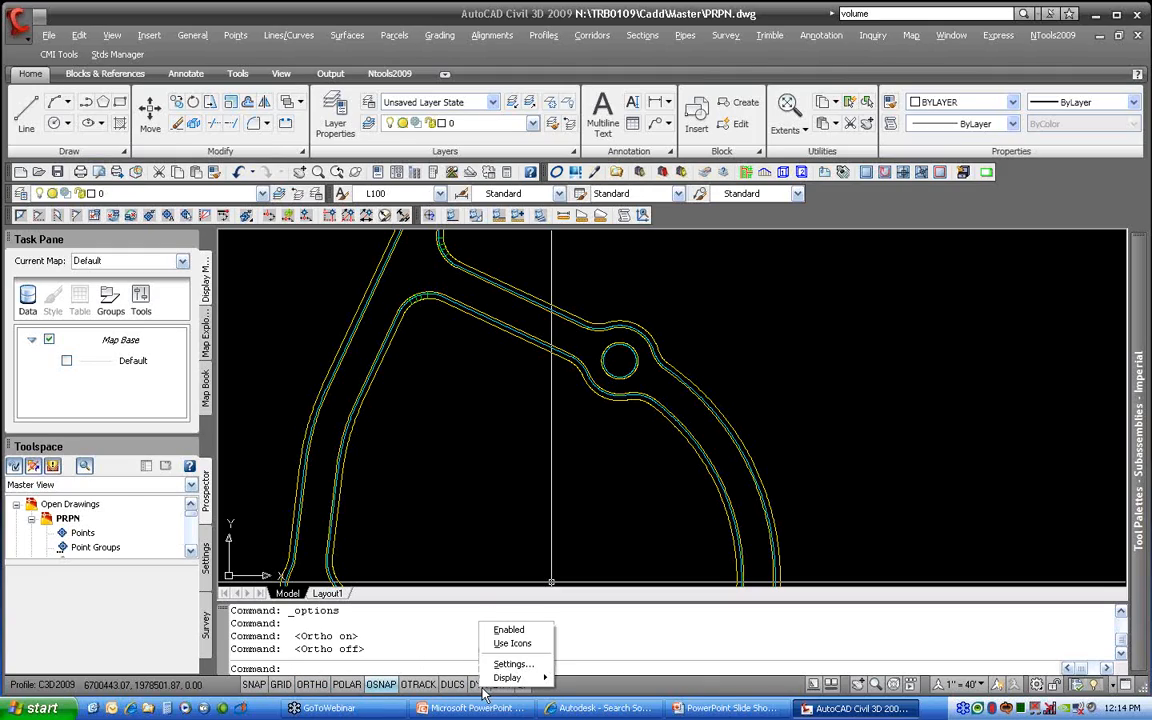
left_click(508, 643)
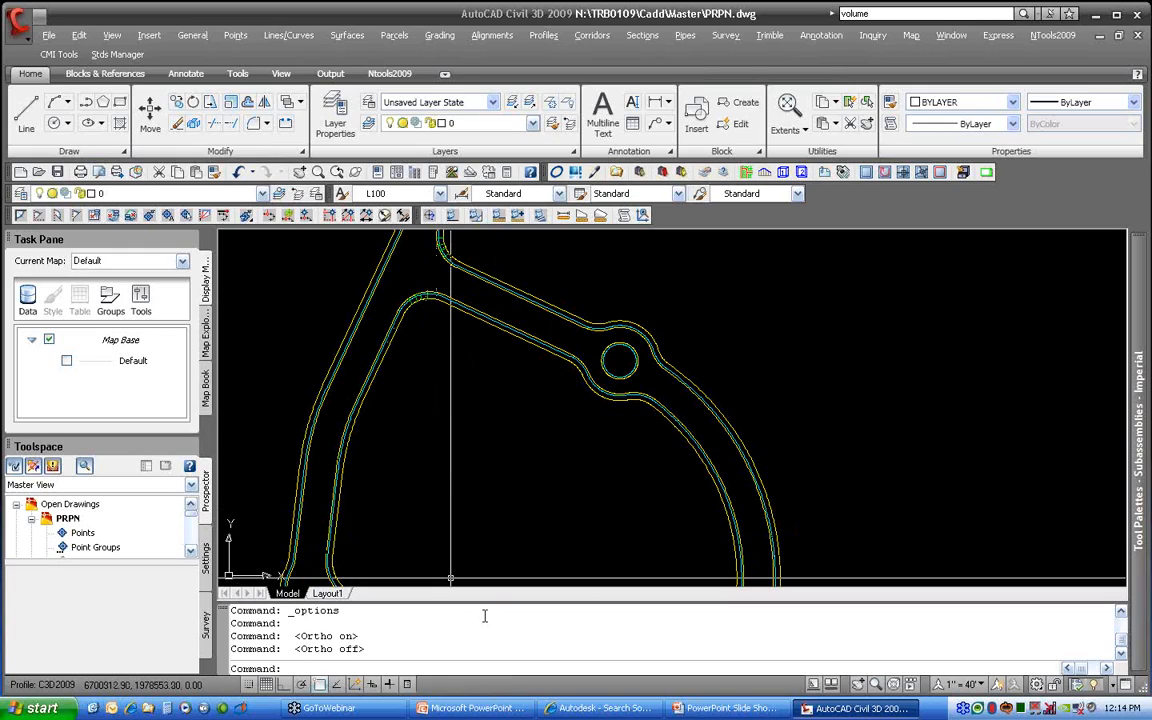
Enable the Perpendicular running object snap and look over the object snap and polar tracking angle options.
right_click(319, 688)
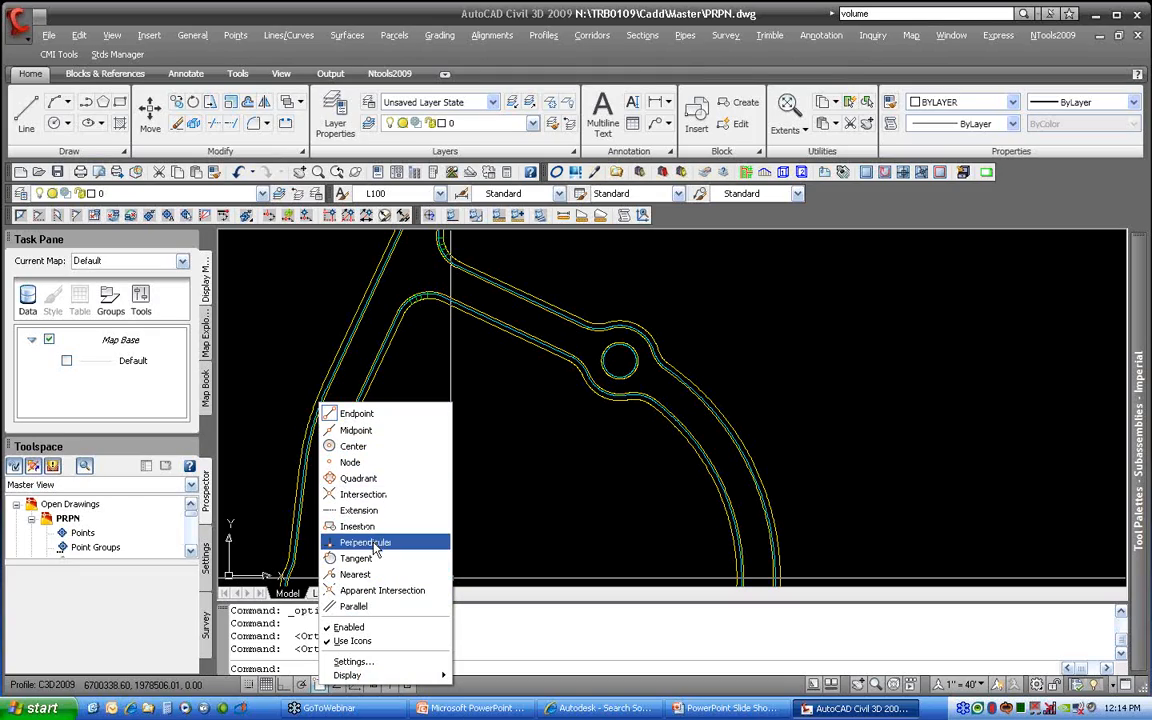
left_click(372, 545)
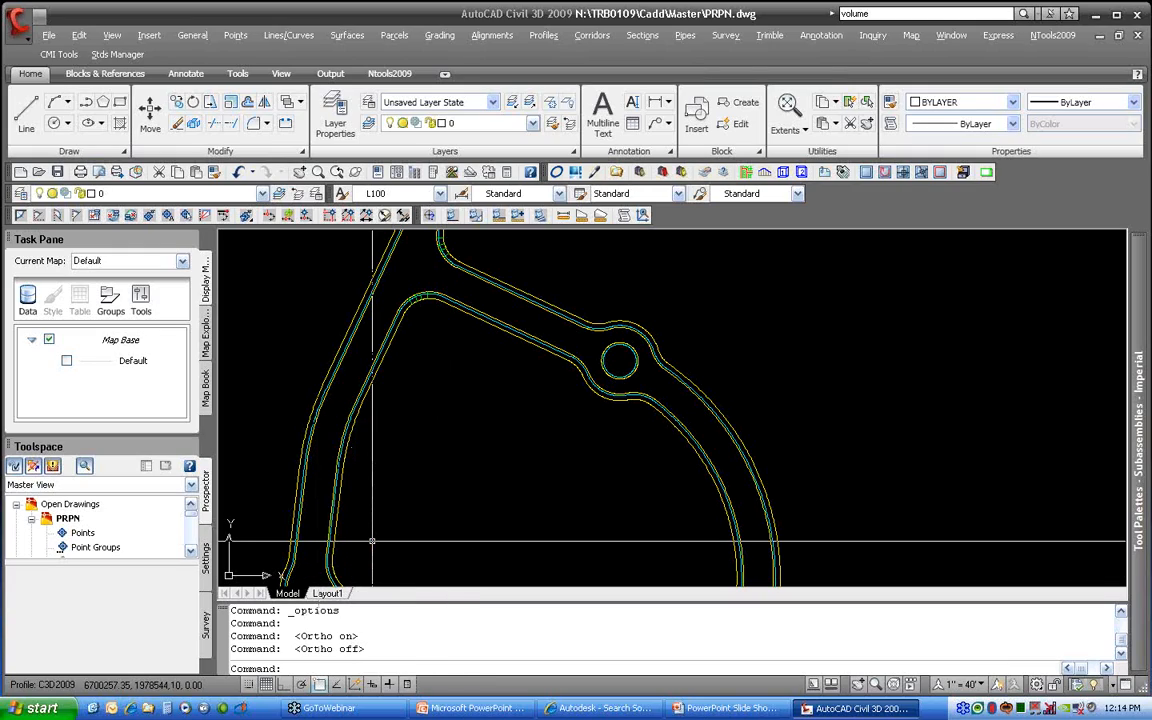
right_click(324, 685)
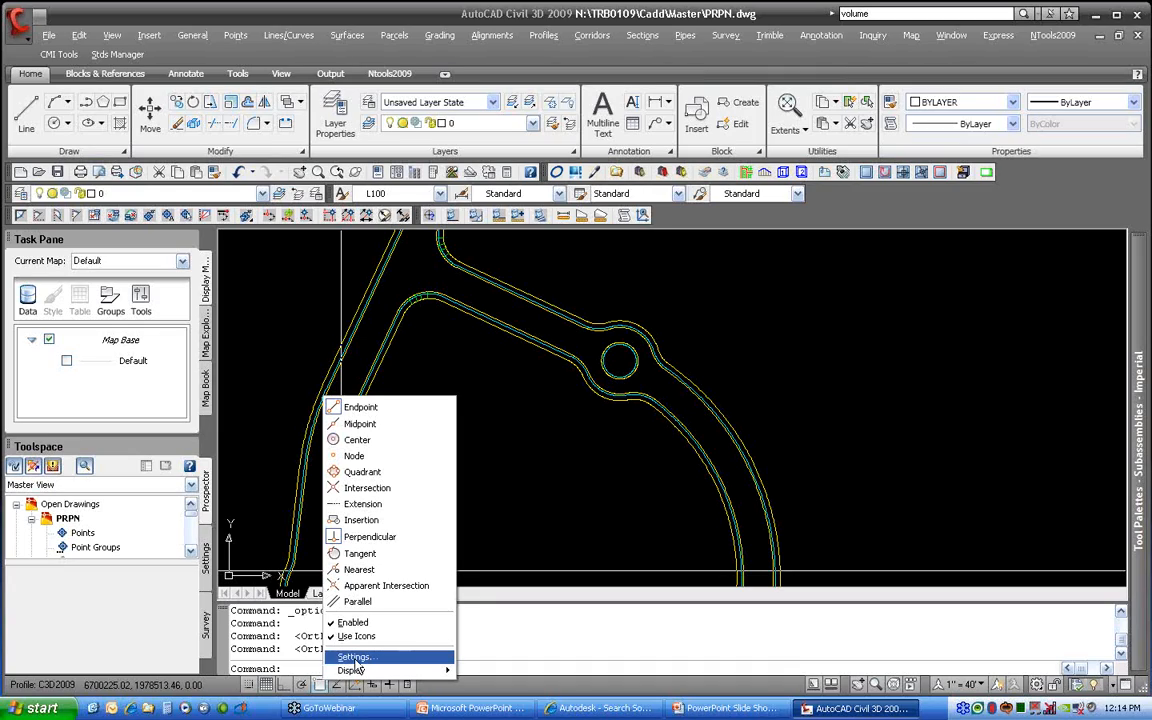
right_click(304, 684)
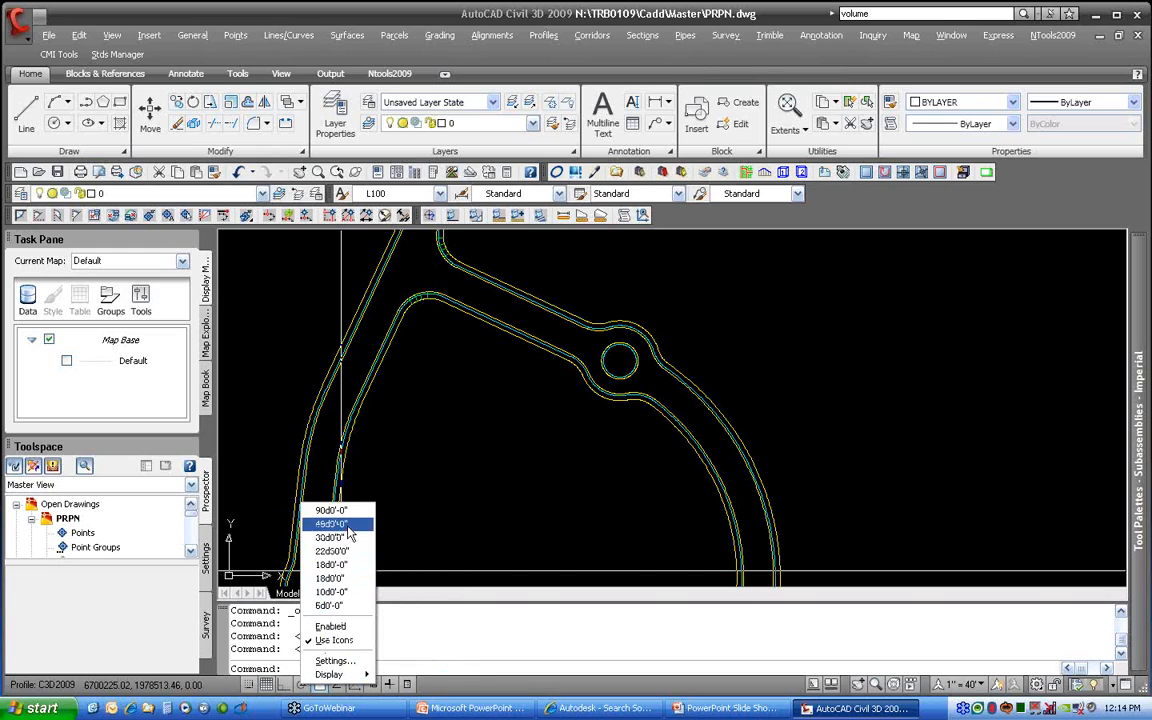
left_click(342, 662)
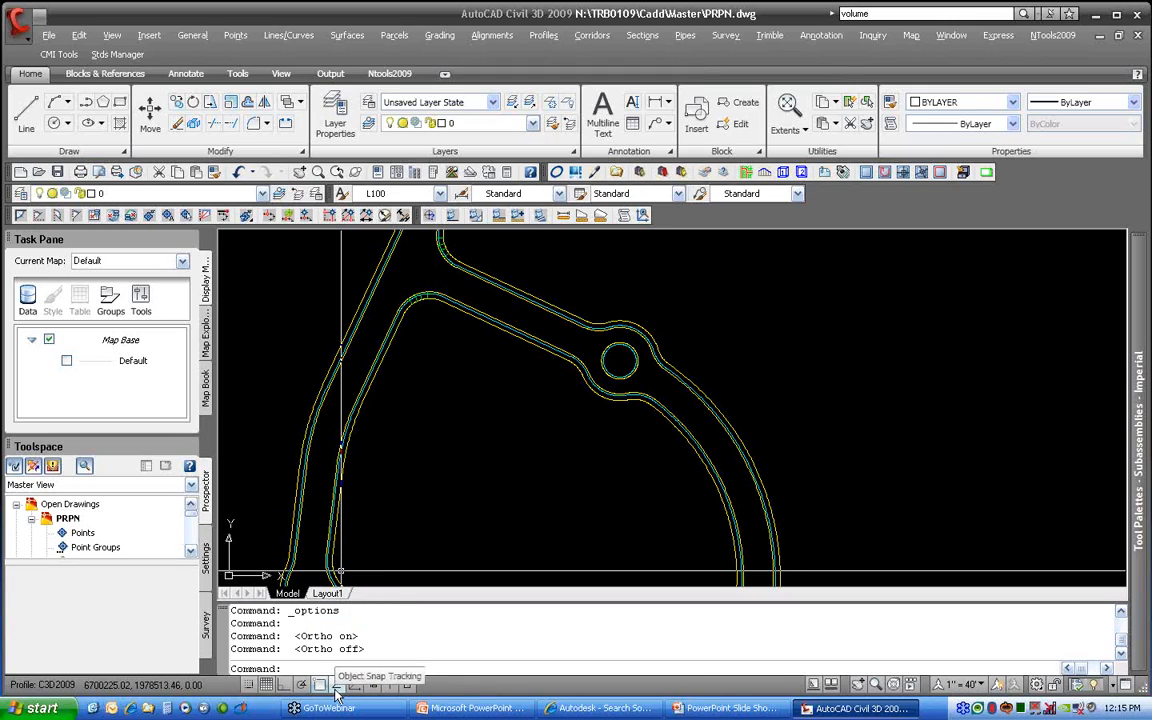
Turn on Quick Properties and use it to view the layer choices of the inner road edge line and the properties of the adjoining arc.
left_click(406, 688)
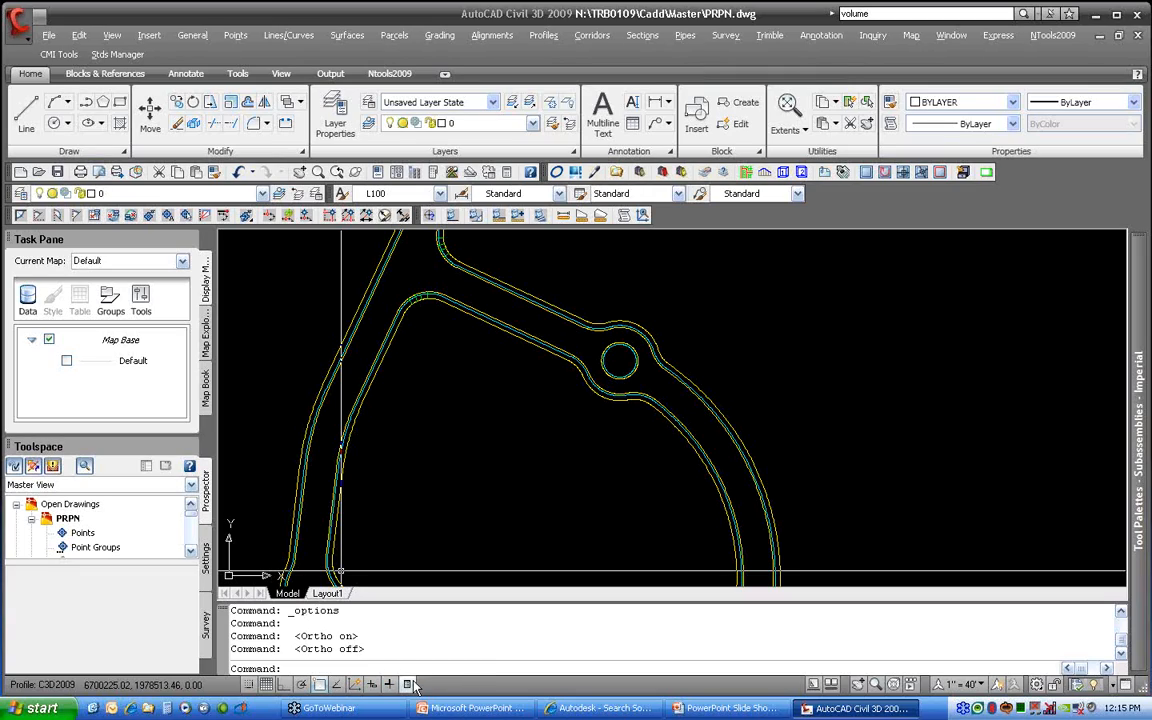
left_click(533, 344)
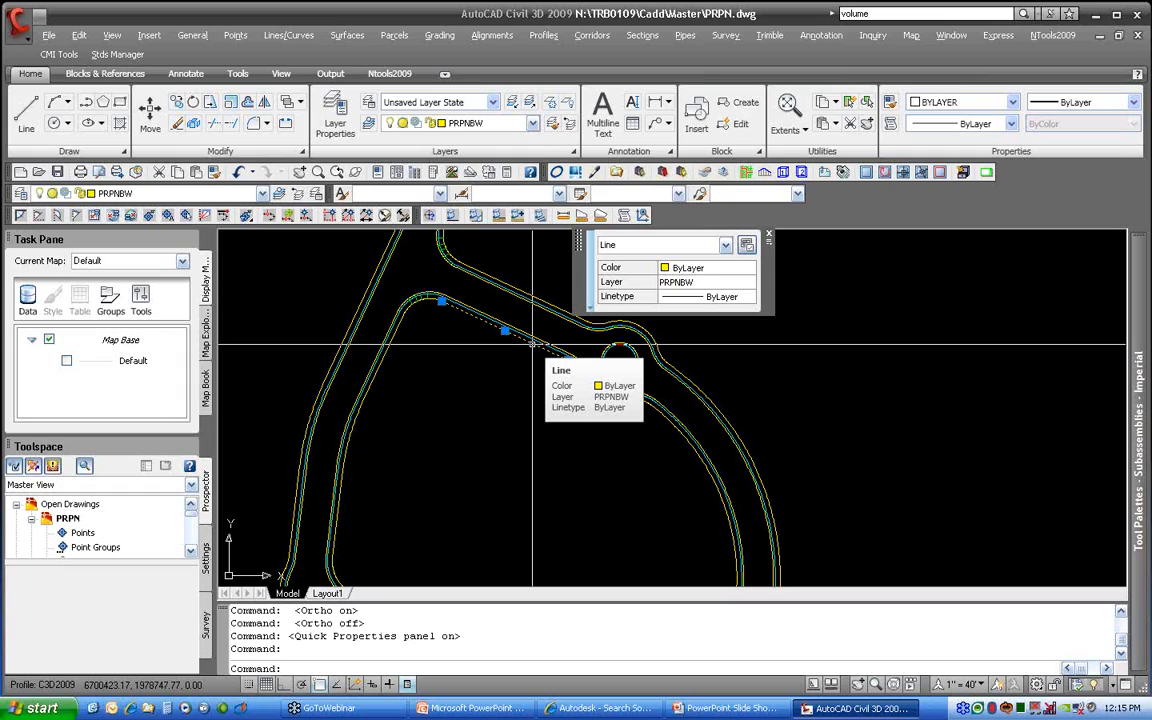
left_click(706, 283)
left_click(706, 288)
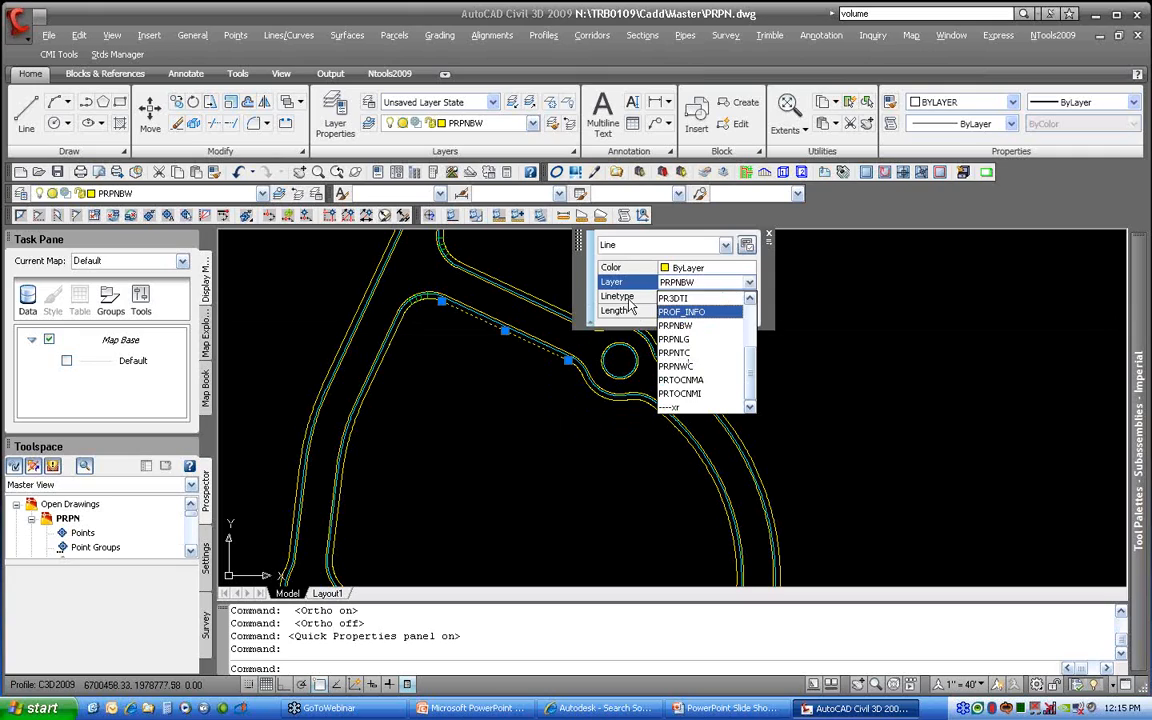
left_click(699, 308)
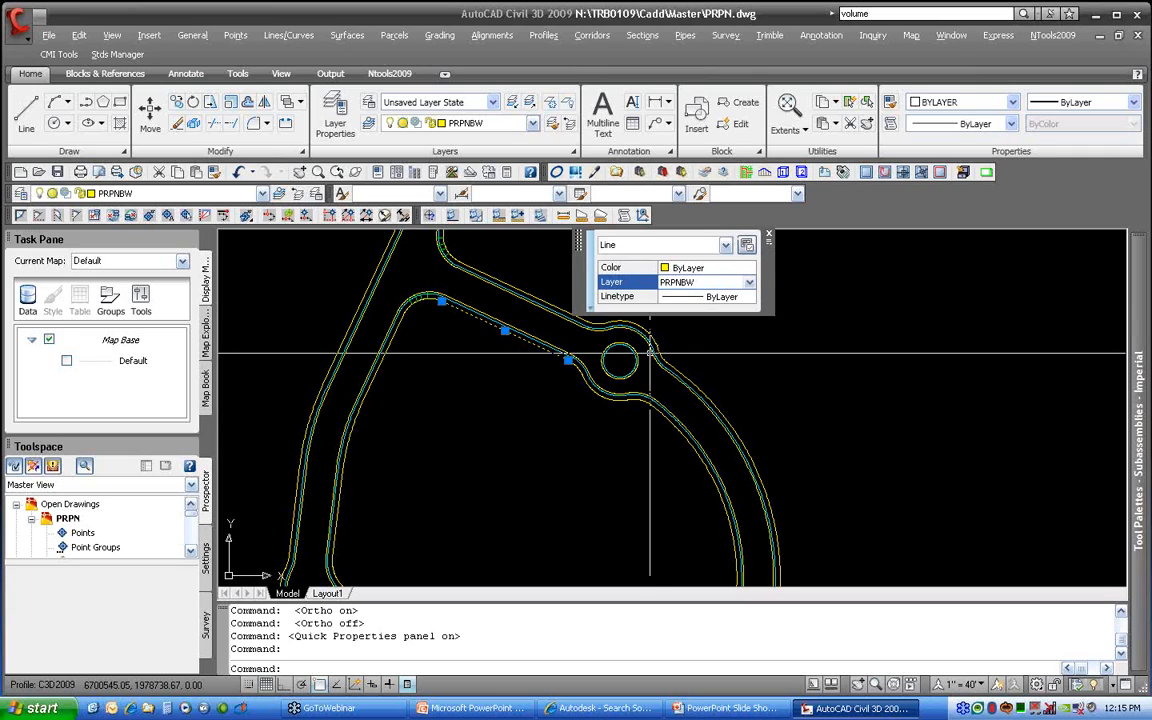
key("Escape")
left_click(604, 392)
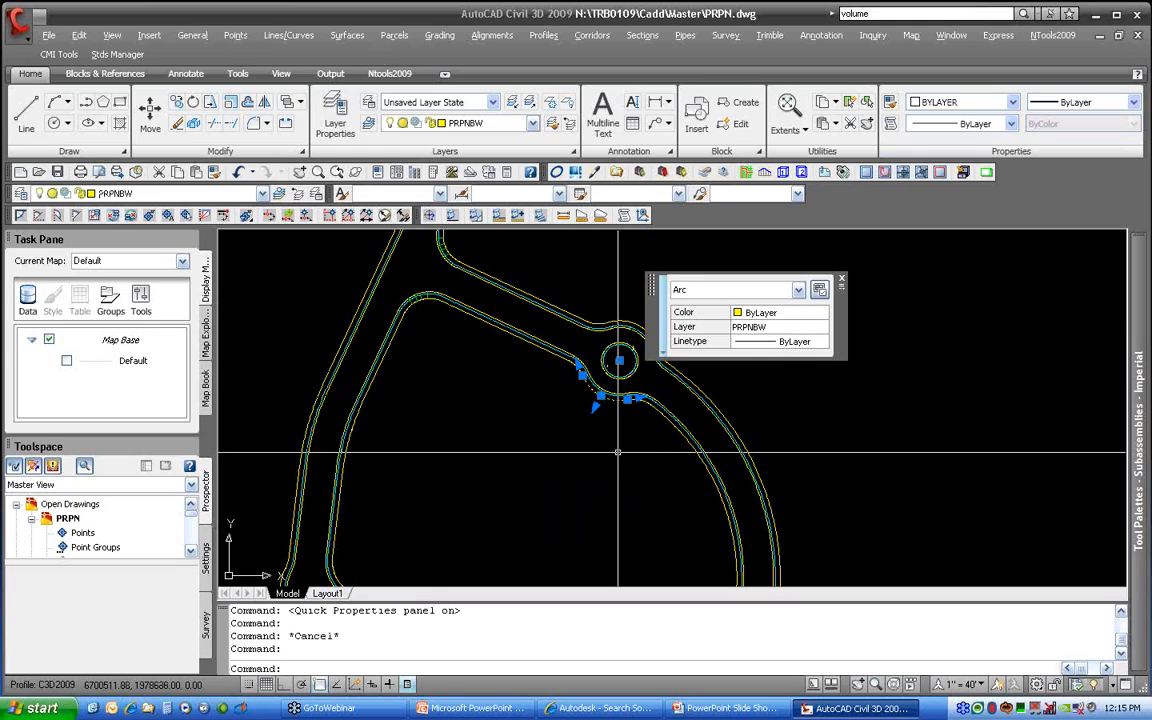
key("Escape")
key("Escape")
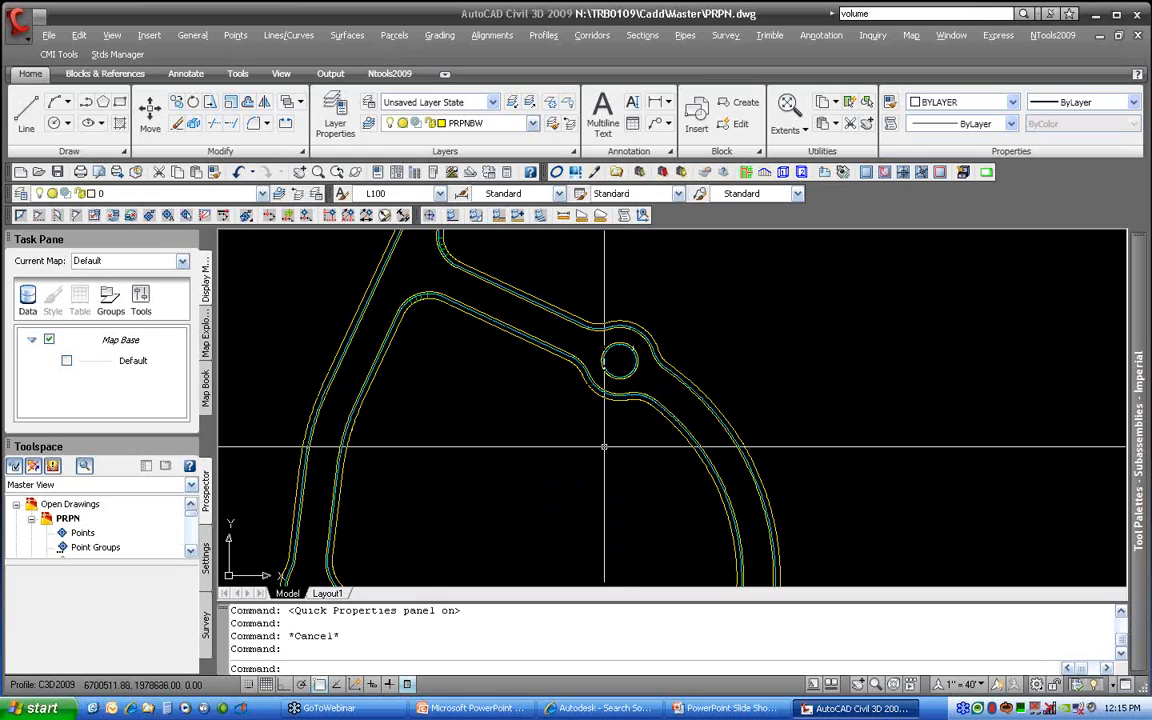
View the roundabout circle in the full Properties palette alongside Quick Properties, and close the palette.
left_click(378, 173)
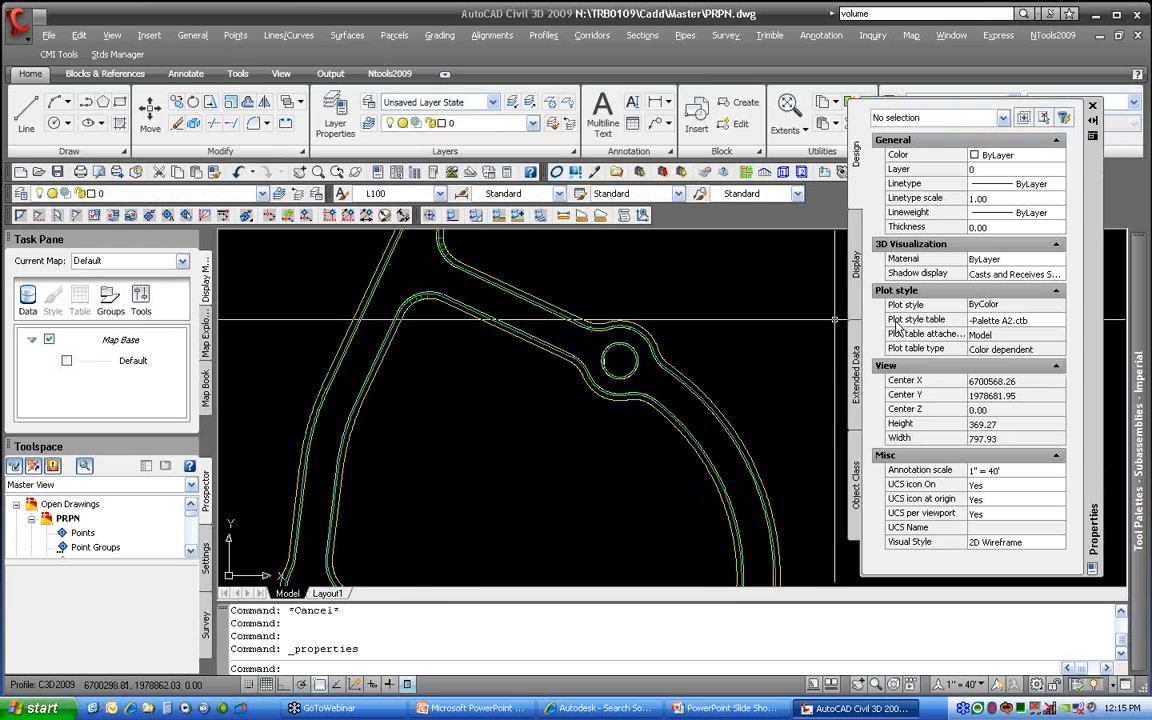
left_click(618, 345)
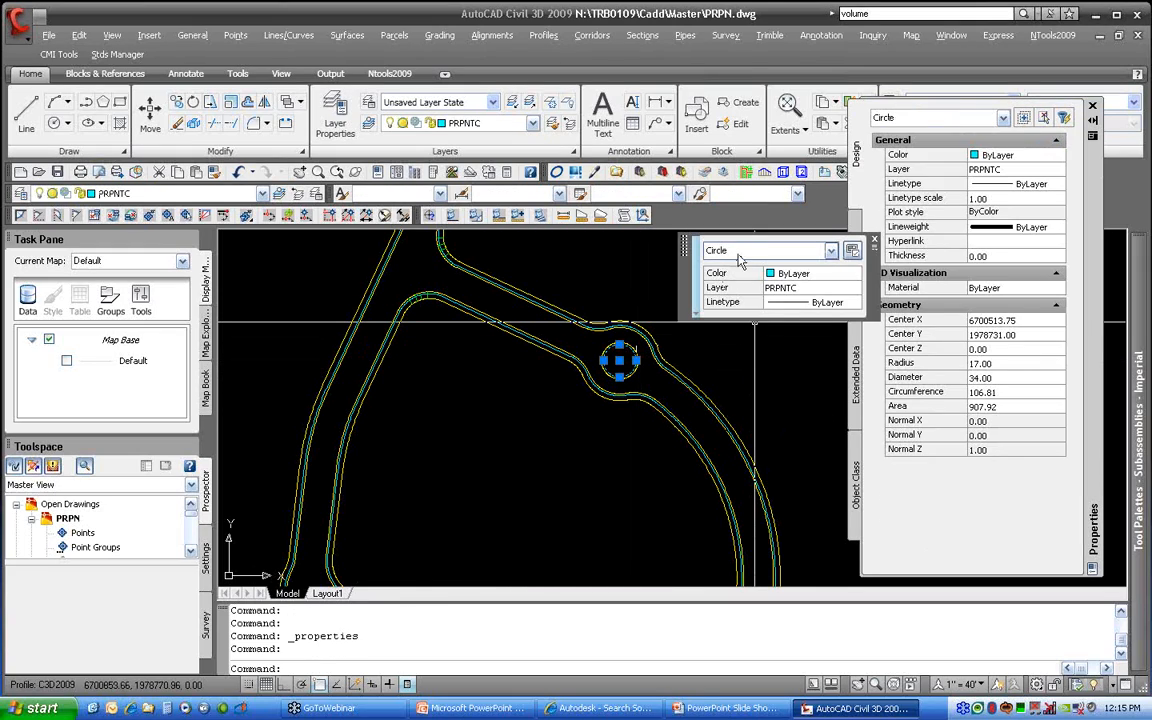
left_click(1092, 107)
key("Escape")
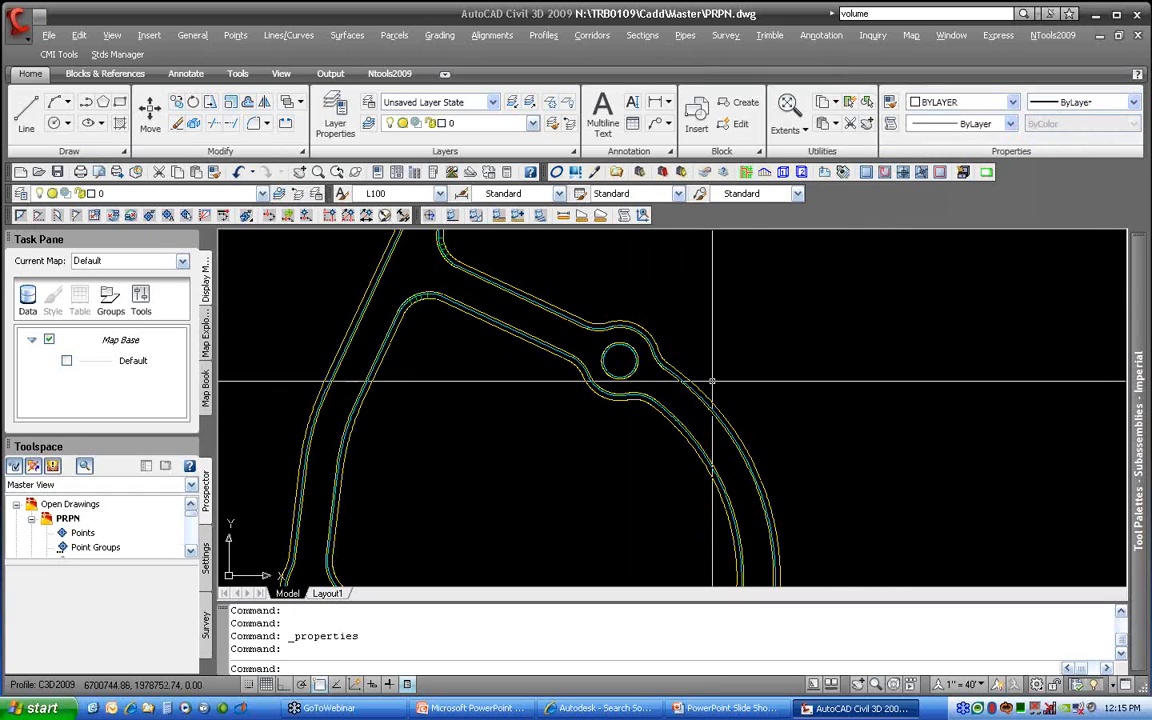
Set the Quick Properties location mode to Float in the drafting settings.
right_click(409, 685)
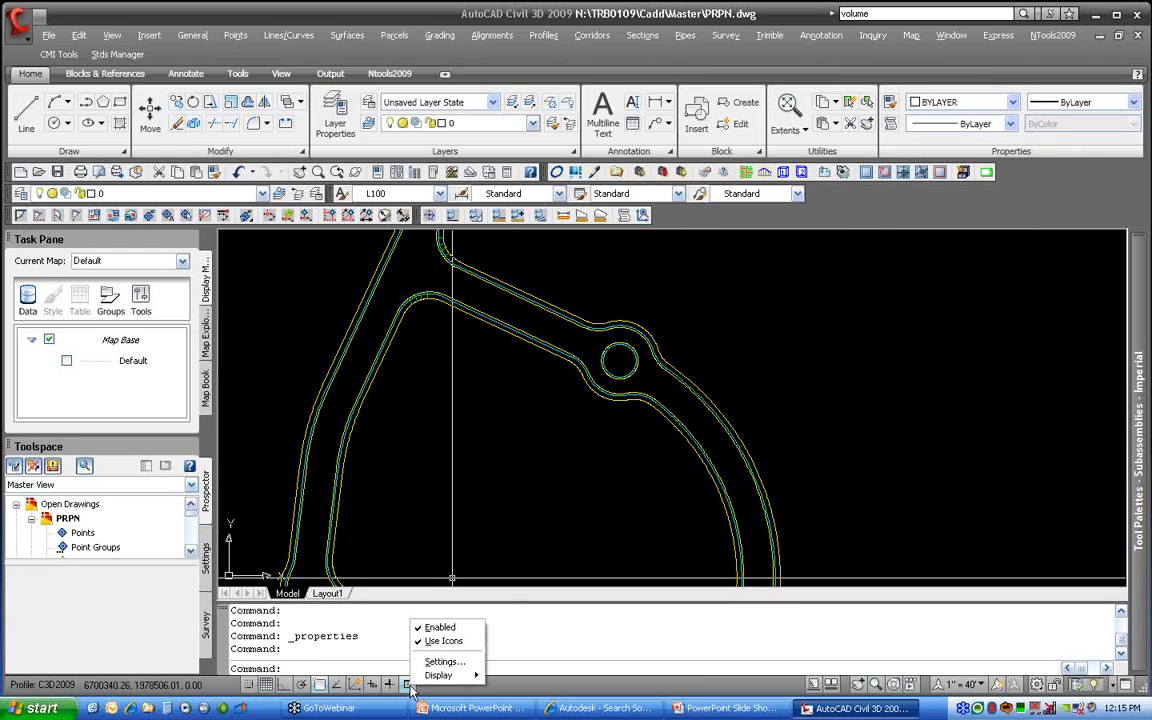
left_click(440, 662)
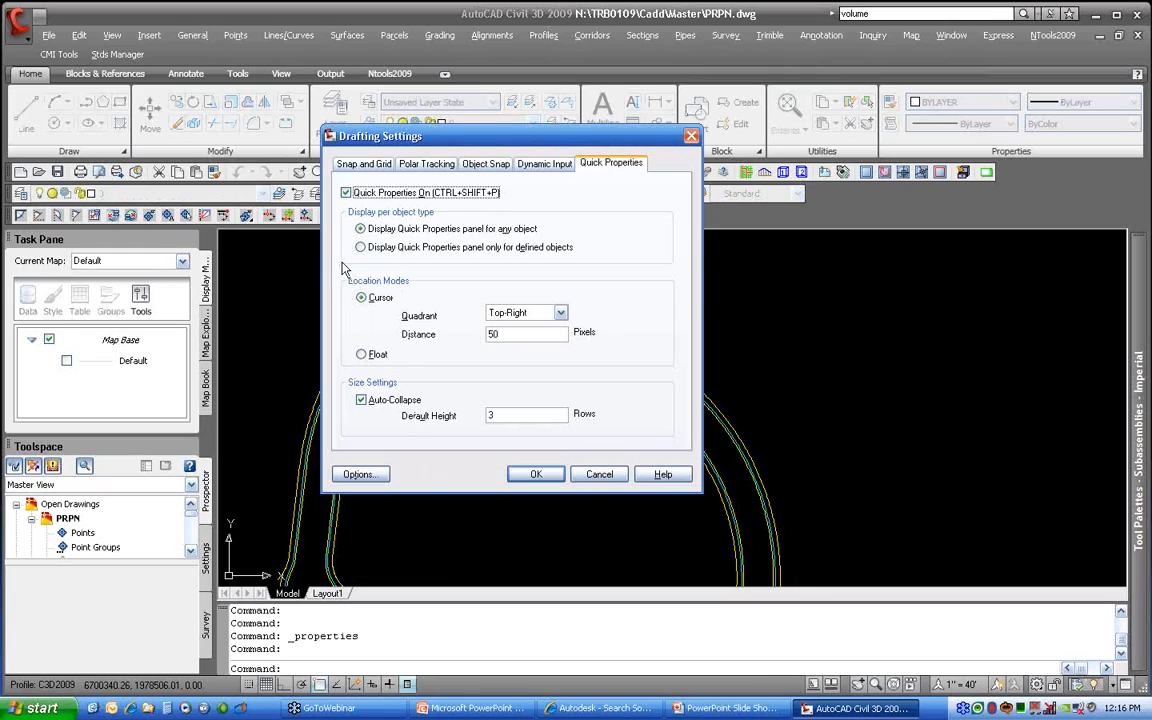
mouse_move(379, 307)
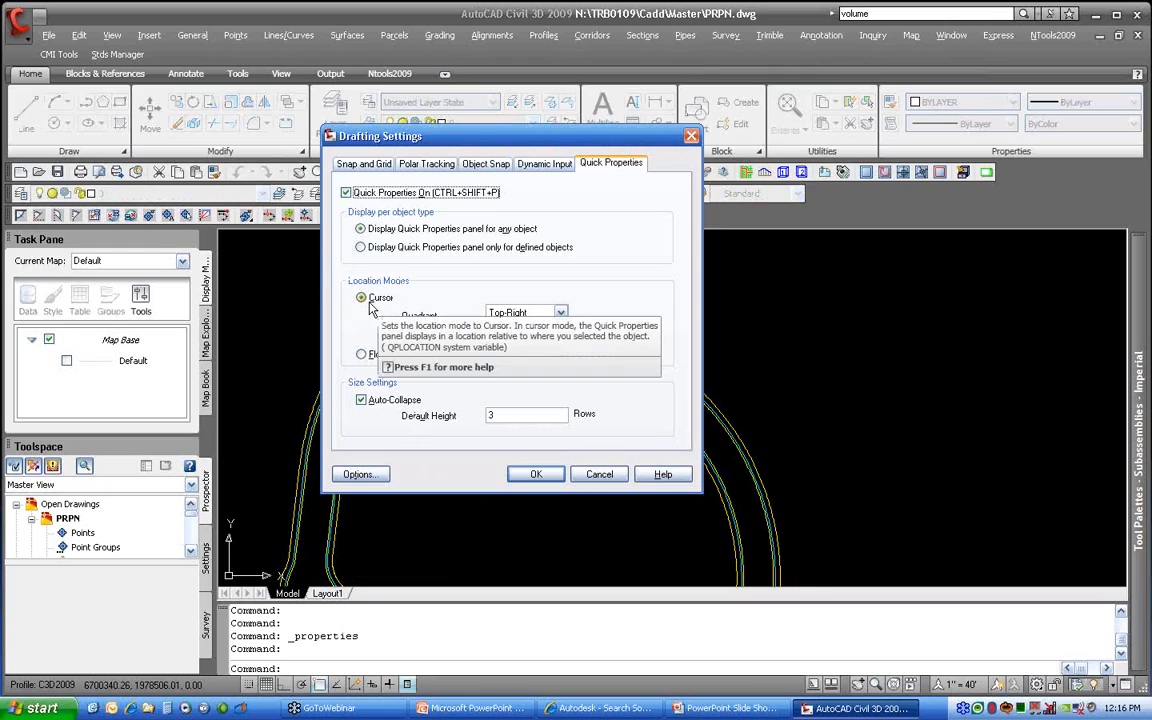
mouse_move(550, 316)
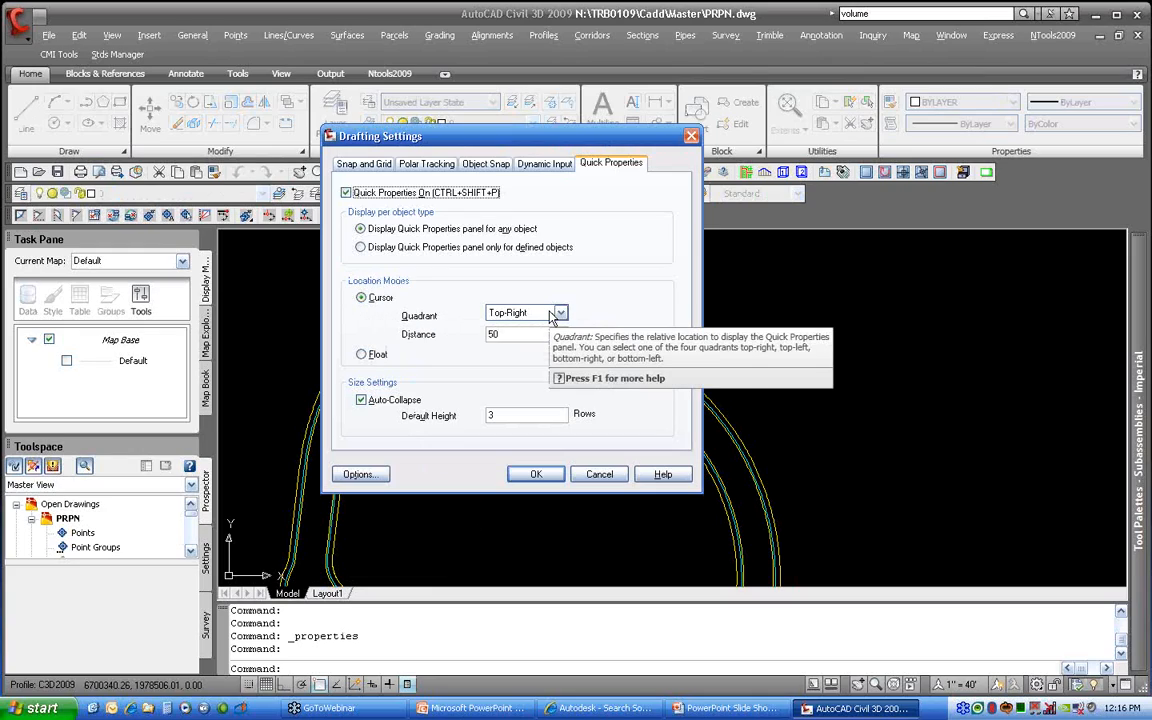
left_click(366, 355)
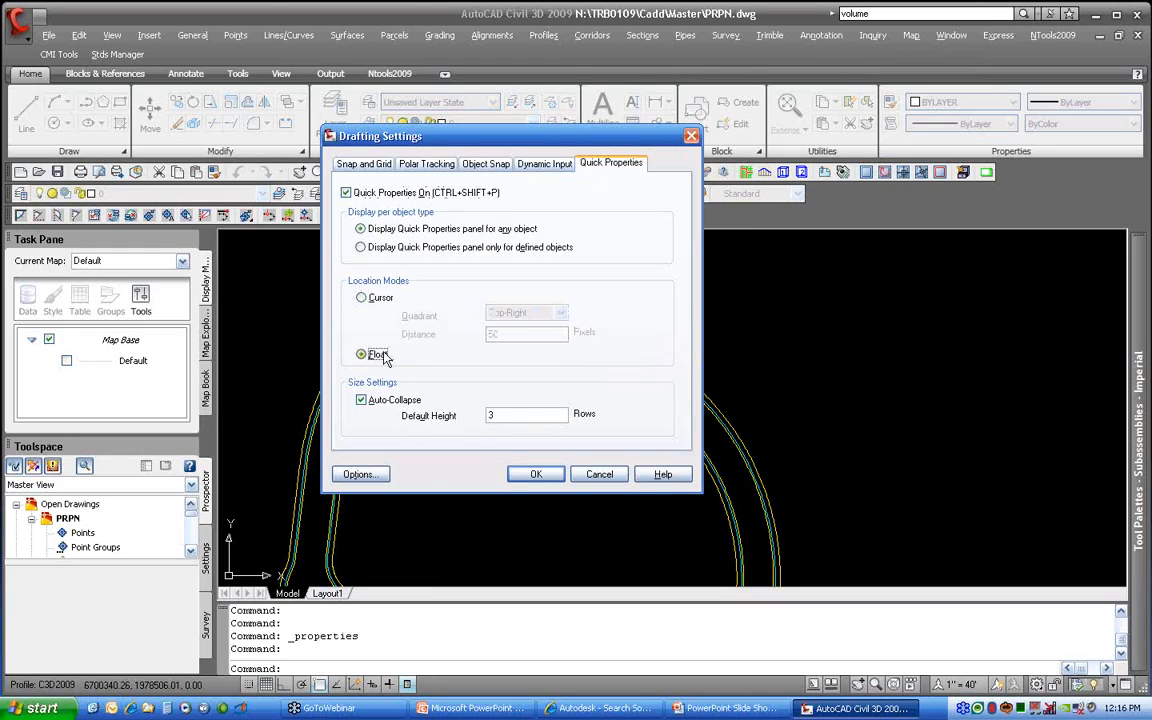
left_click(536, 476)
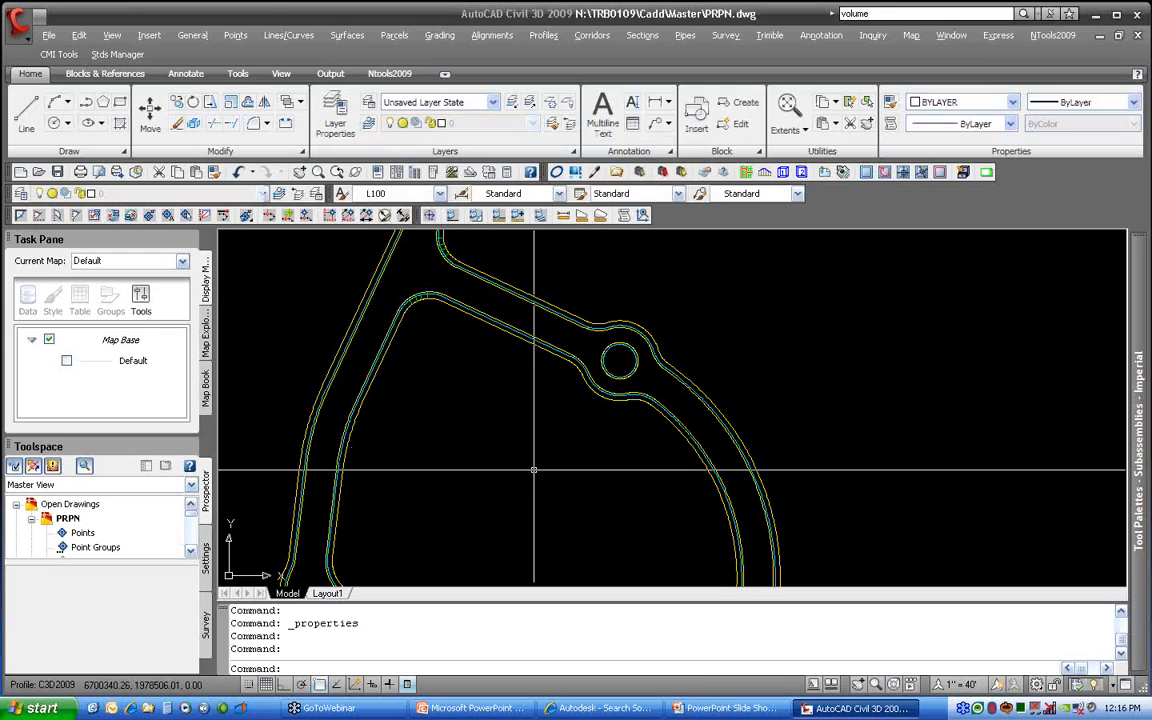
Move the floating Quick Properties panel away from the roundabout and check where it appears for other road edge arcs.
left_click(601, 397)
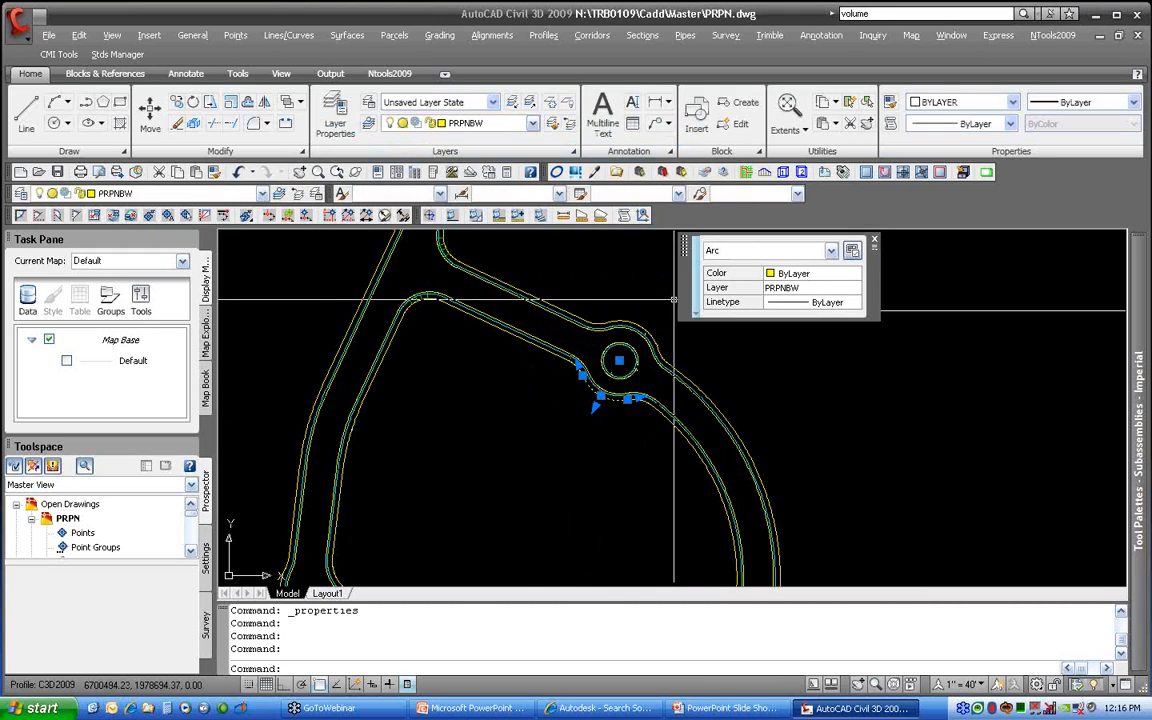
left_click_drag(708, 302, 235, 306)
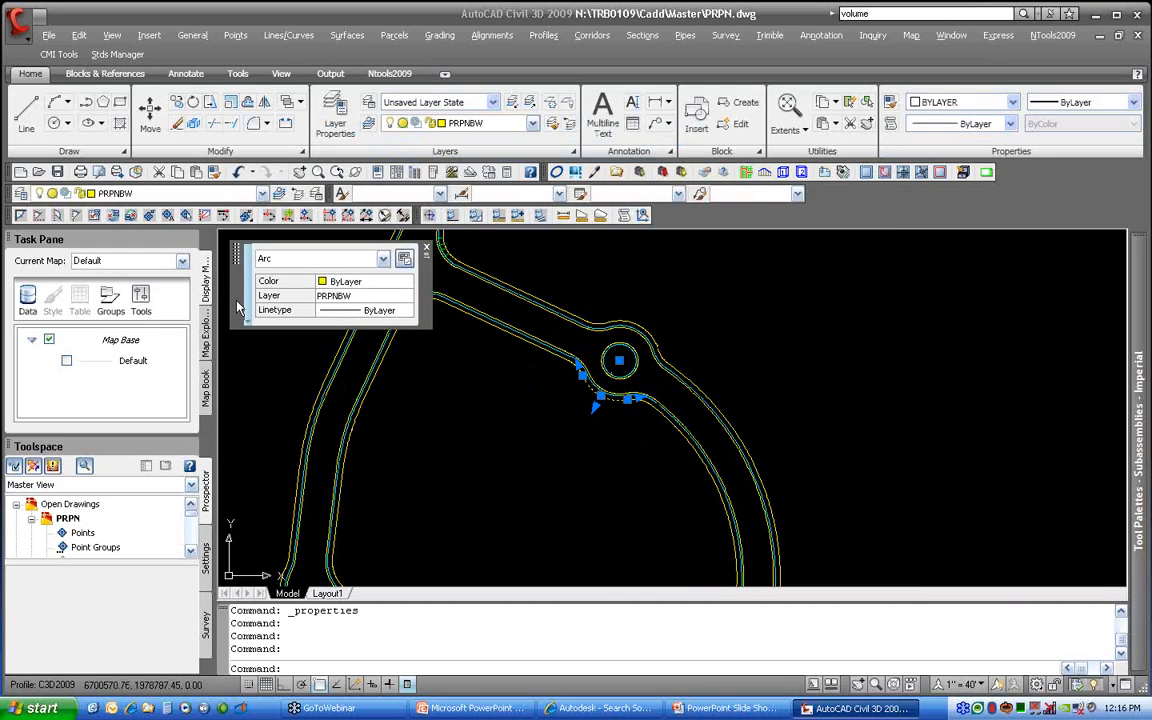
key("Escape")
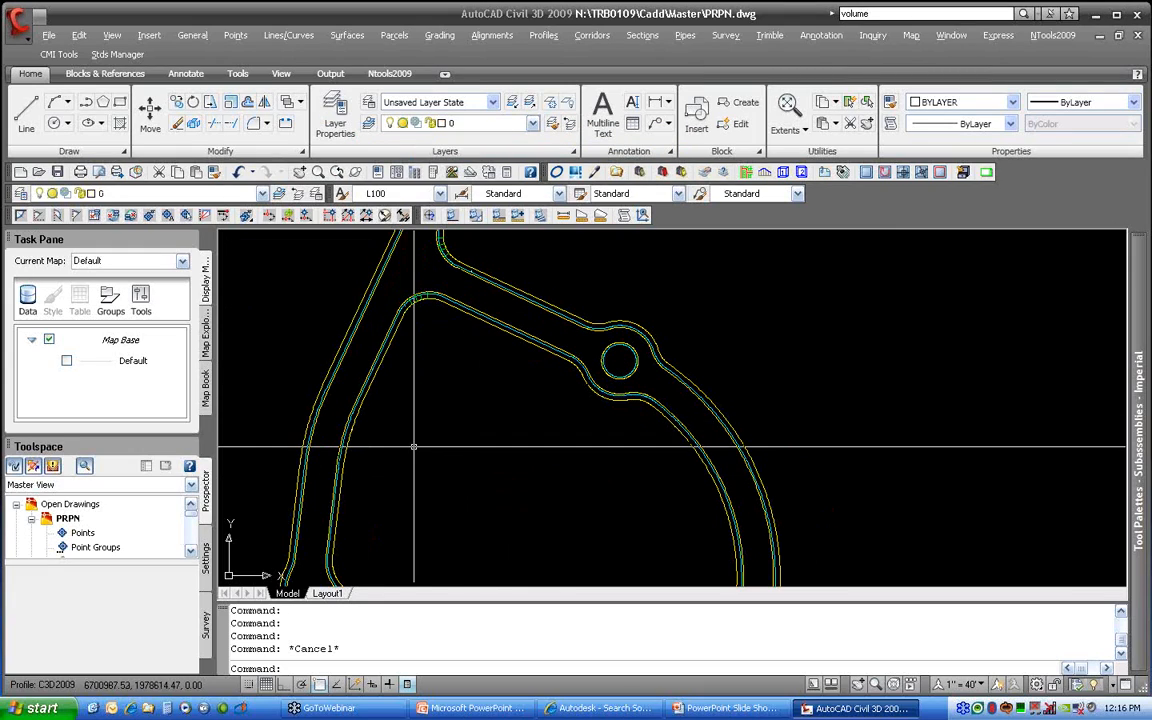
left_click(764, 490)
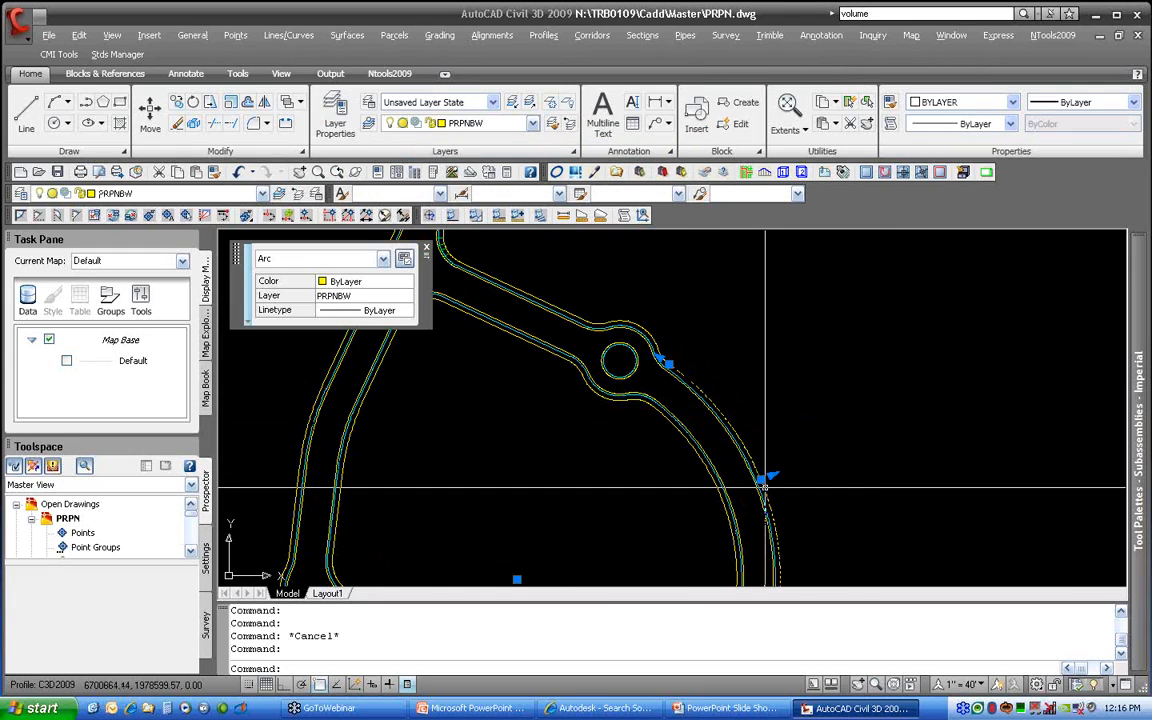
key("Escape")
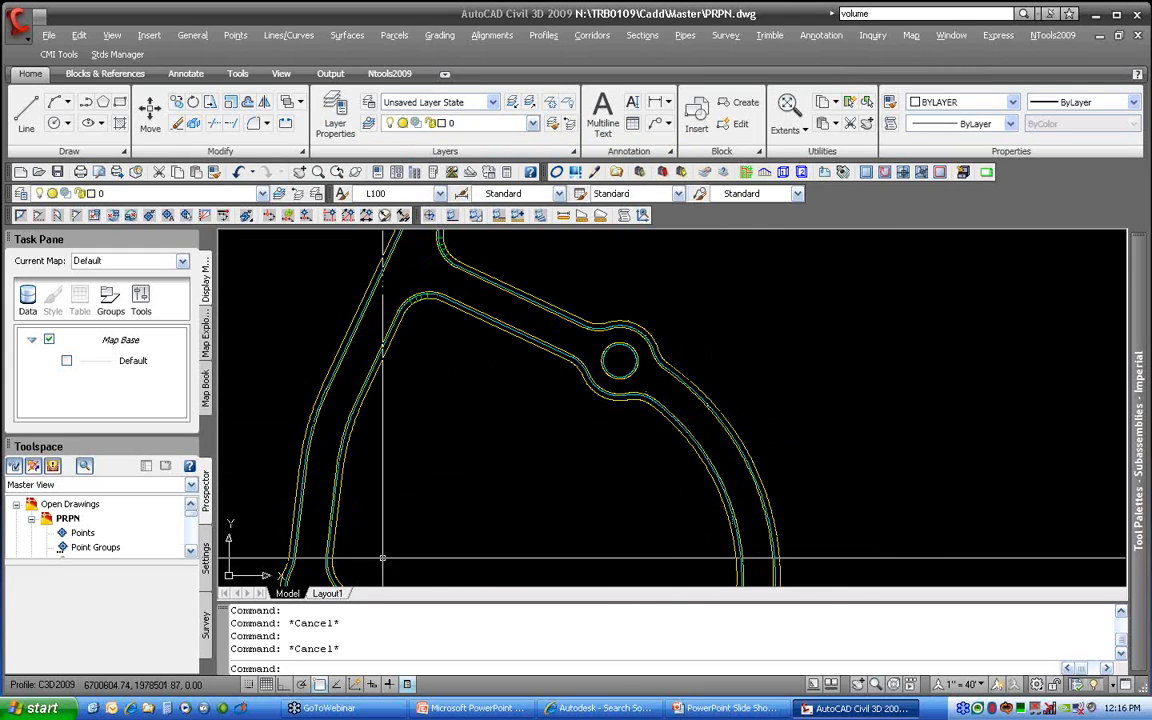
left_click(325, 565)
key("Escape")
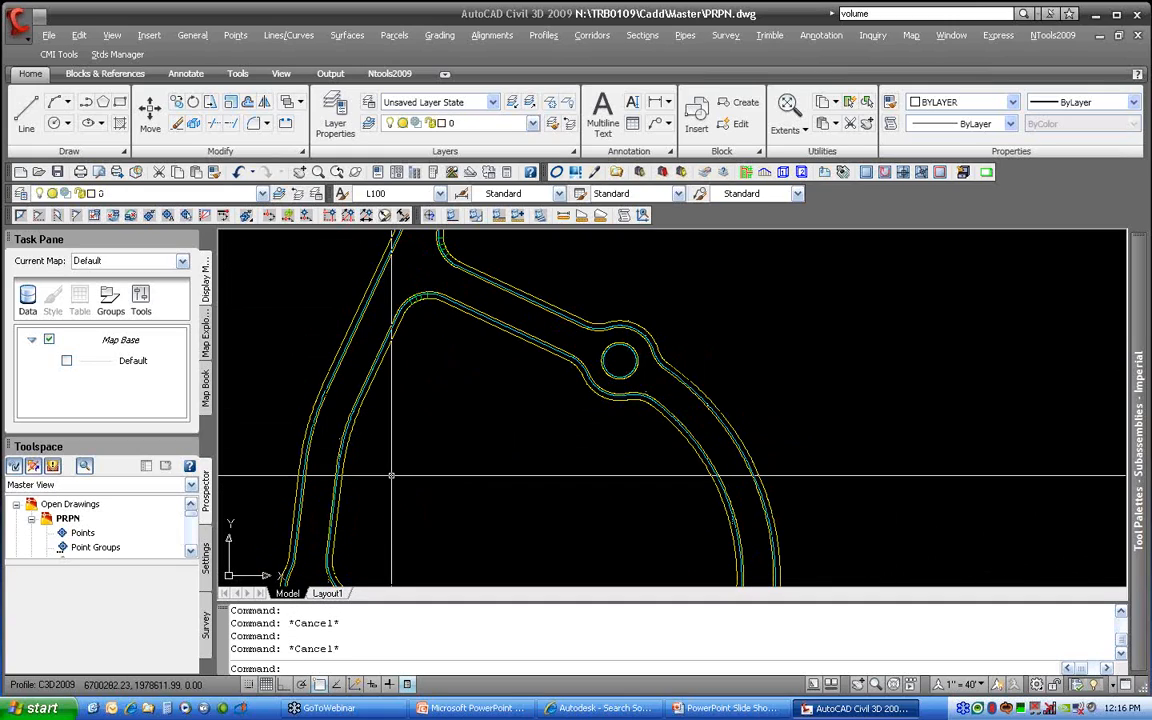
Set the Quick Properties location mode to Cursor and check the panel's placement on an inner road arc.
right_click(407, 690)
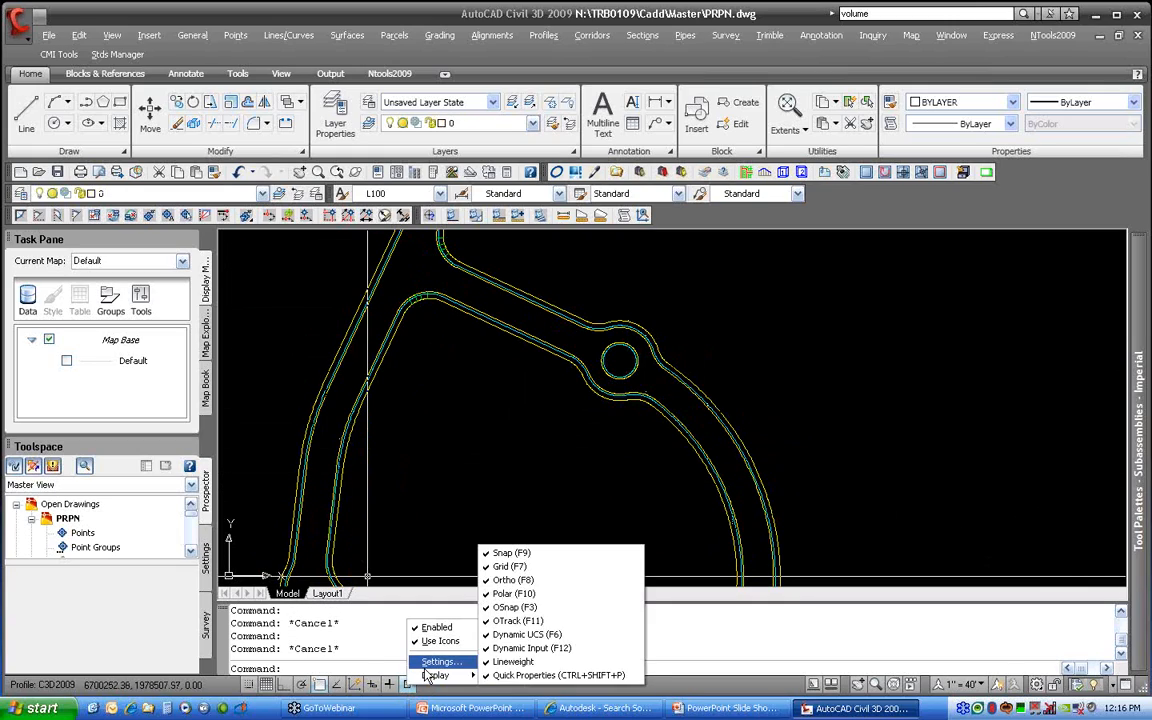
left_click(440, 663)
left_click(361, 297)
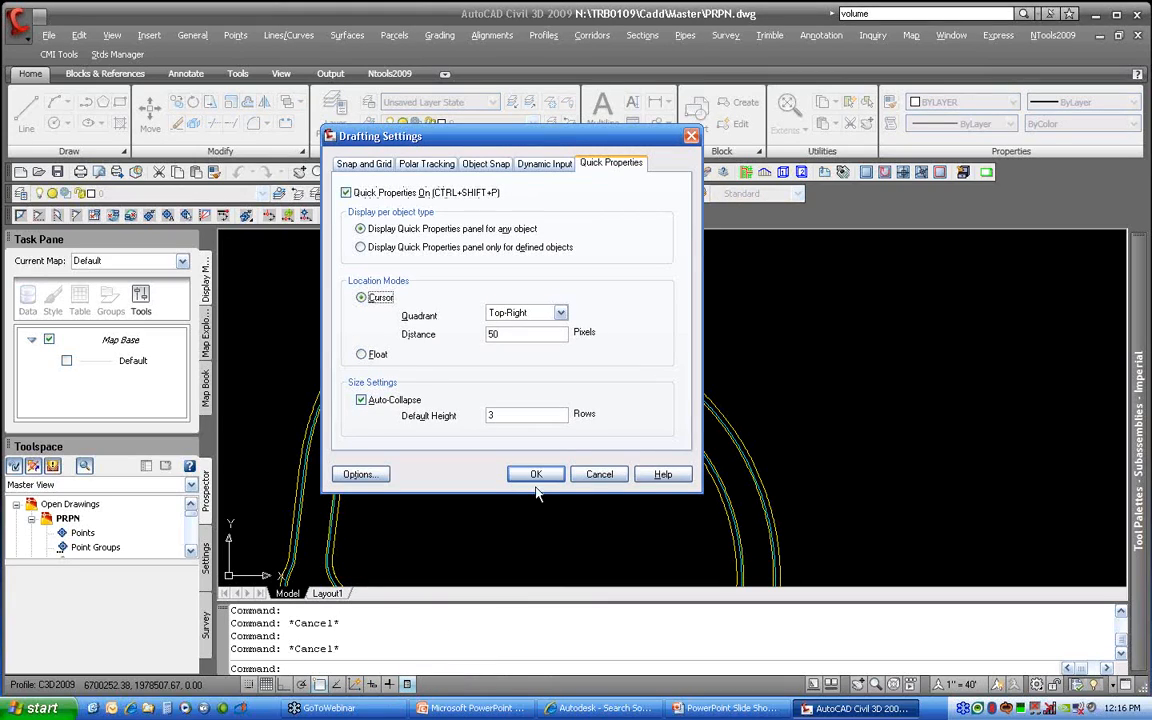
left_click(536, 474)
left_click(326, 560)
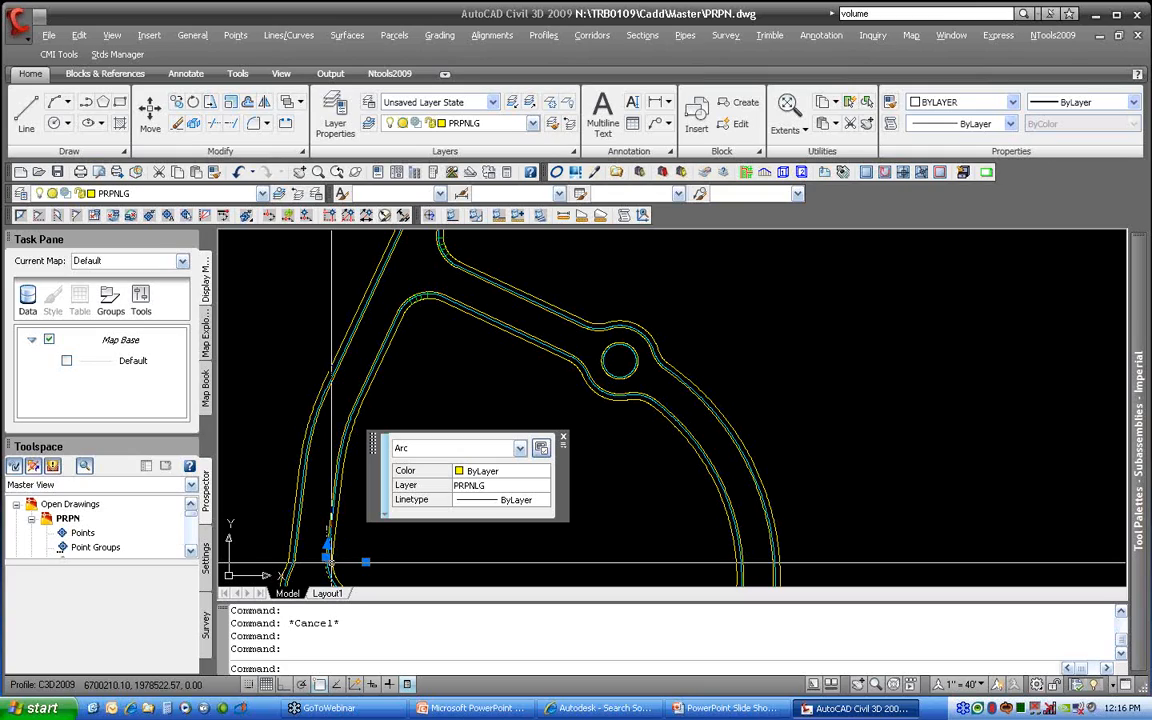
left_click(376, 538)
key("Escape")
key("Escape")
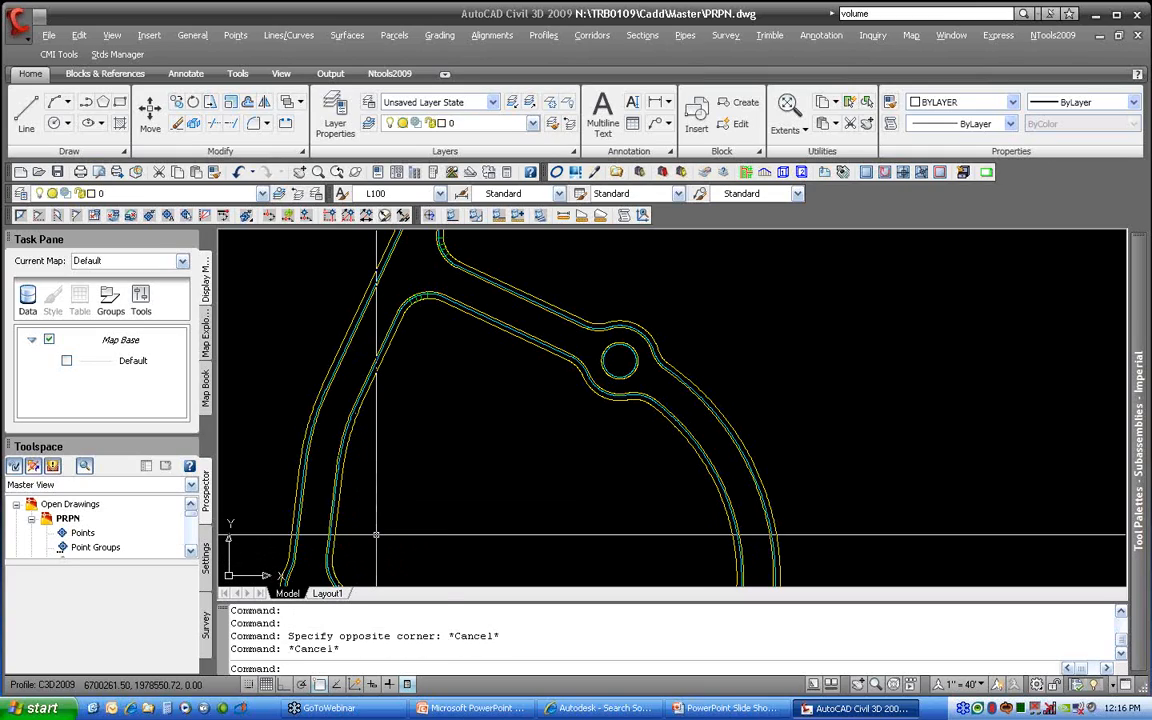
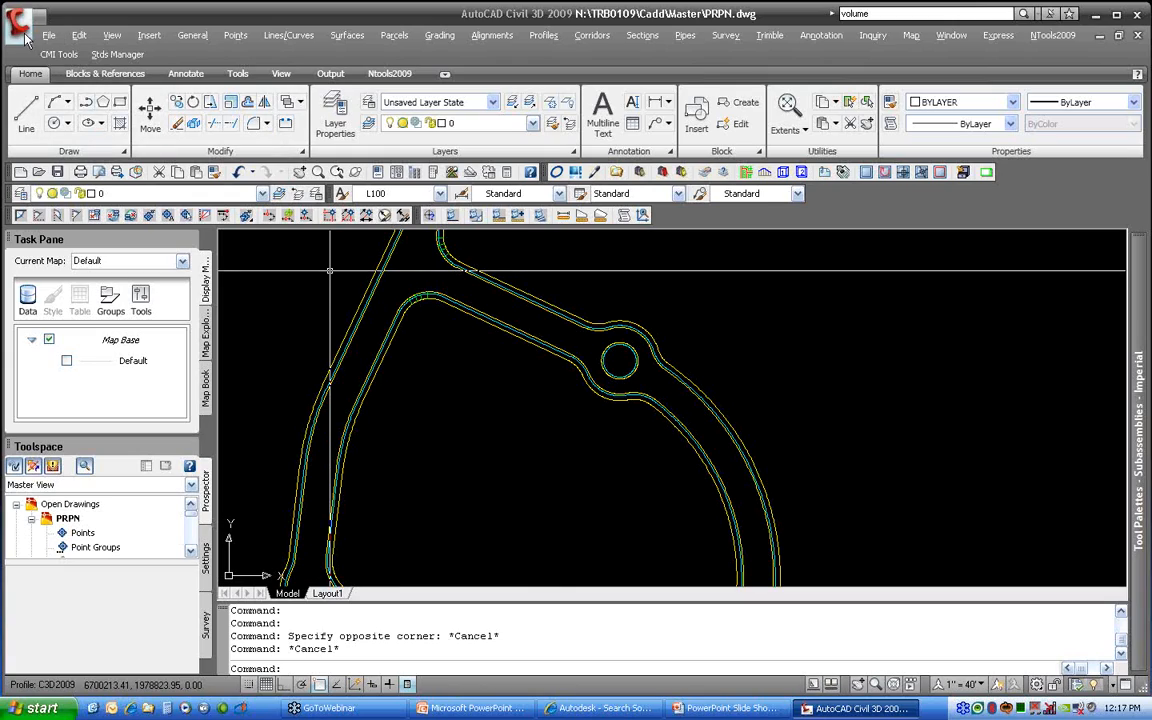
Preview the open drawings with Quick View Drawings and switch to Layout2 of W-QuickViewLayouts.
left_click(830, 686)
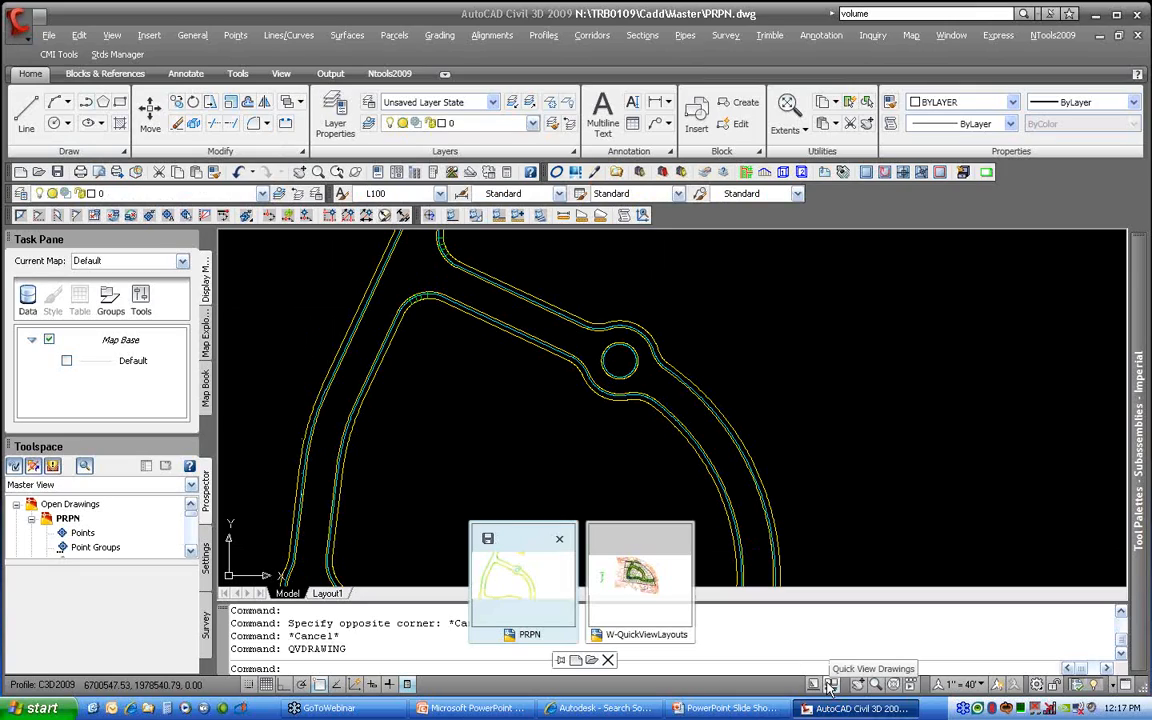
mouse_move(640, 588)
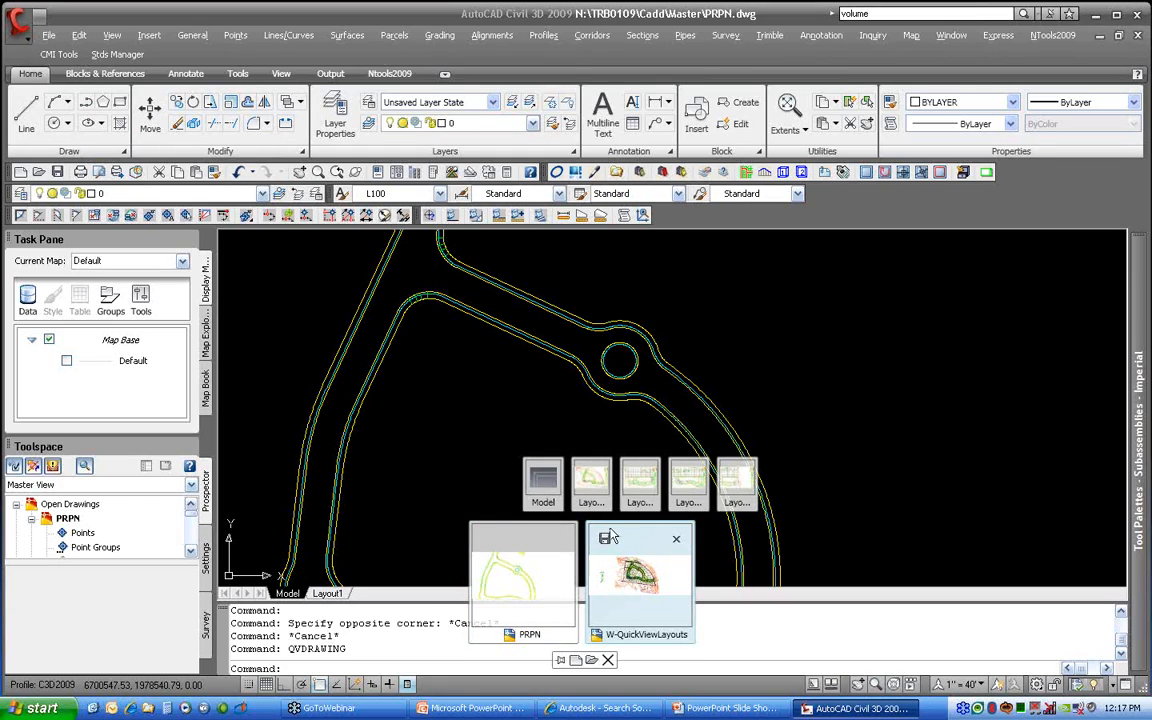
mouse_move(838, 505)
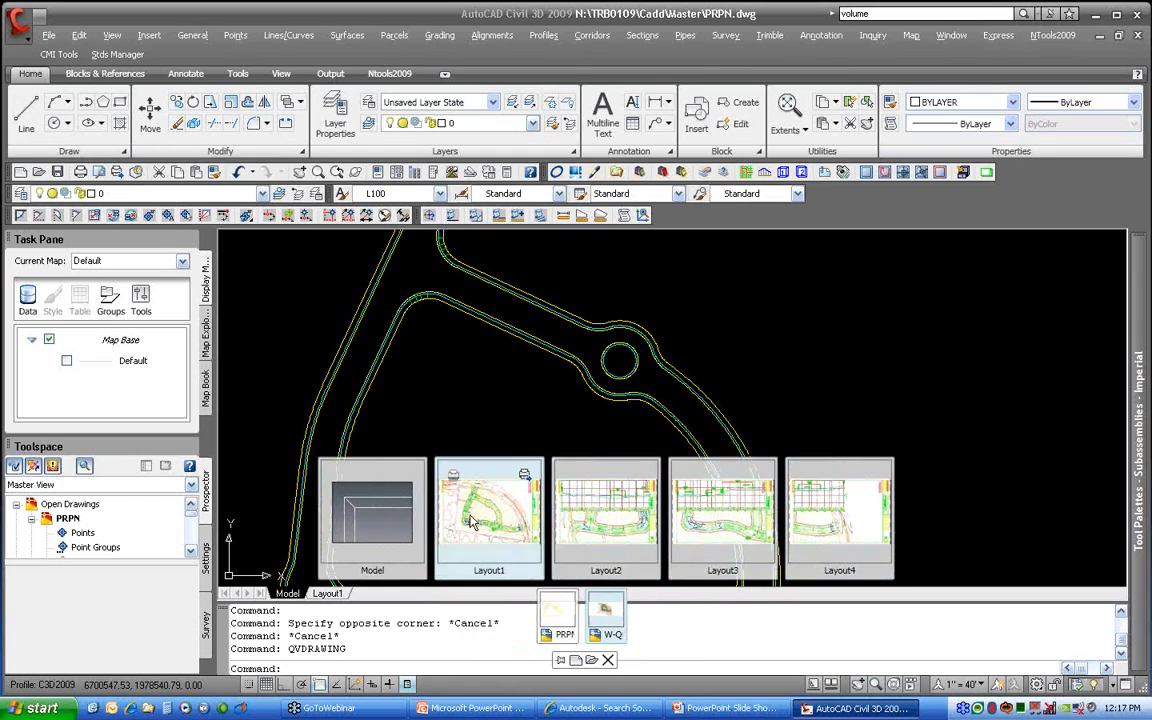
left_click(592, 510)
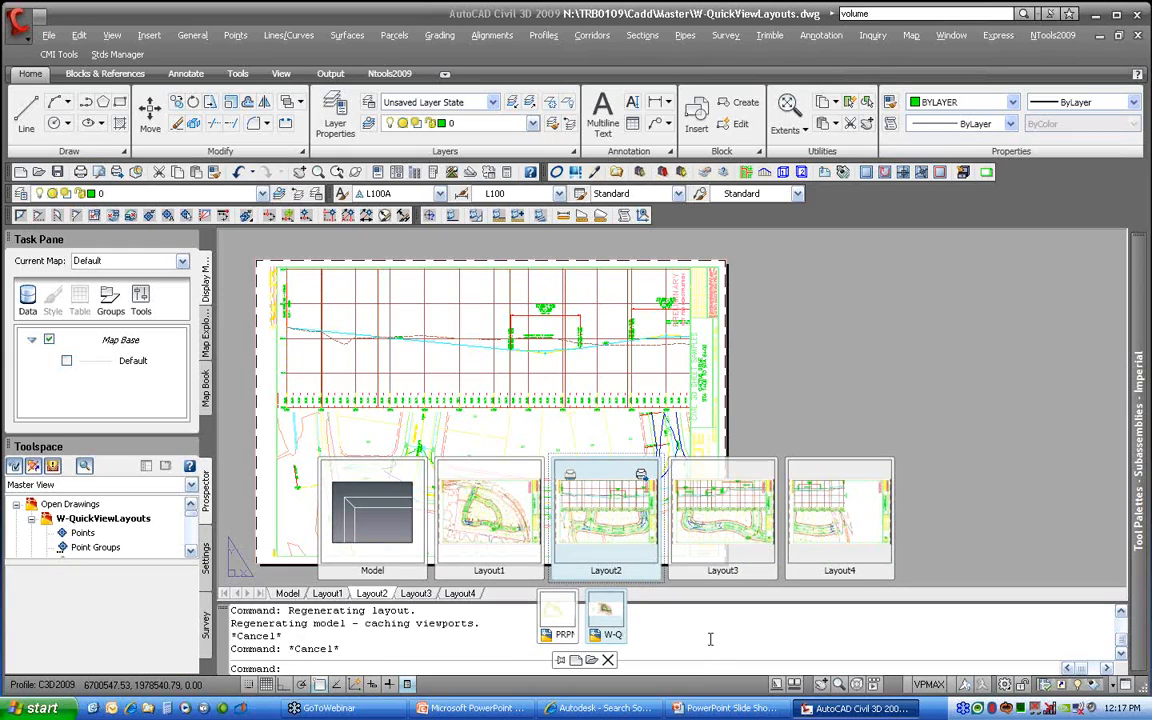
Close the drawing previews and look at the current drawing's layout thumbnails with Quick View Layouts.
key("Escape")
middle_click_drag(730, 476, 838, 463)
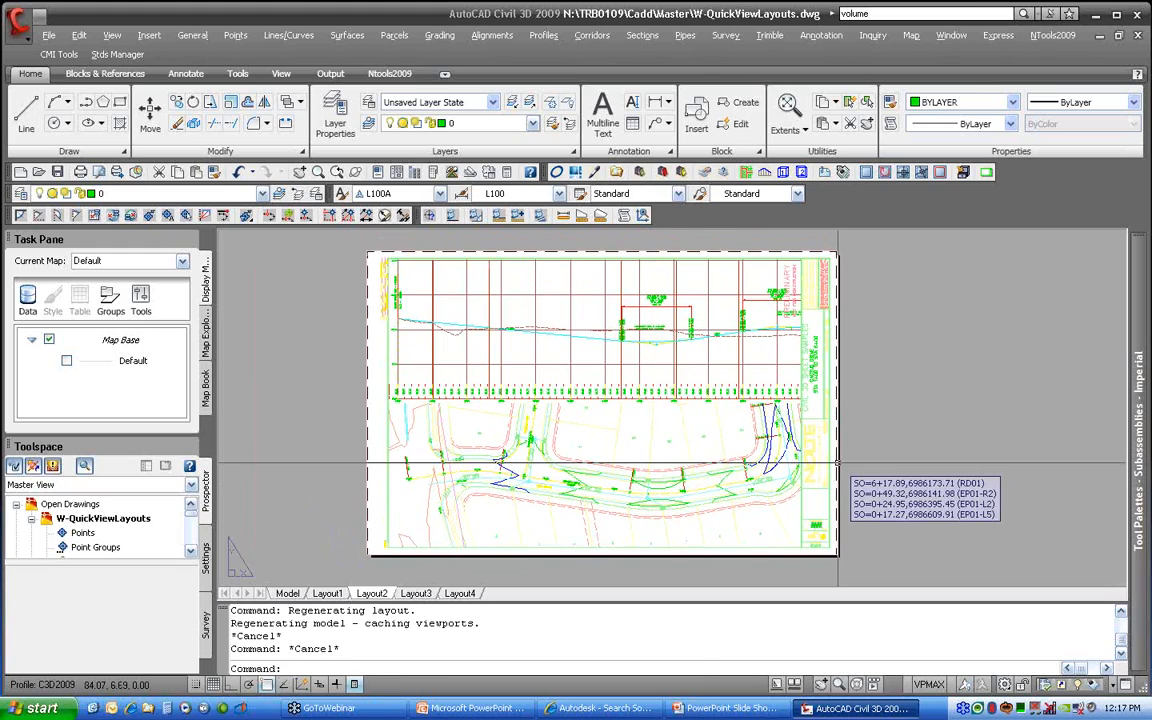
left_click(779, 686)
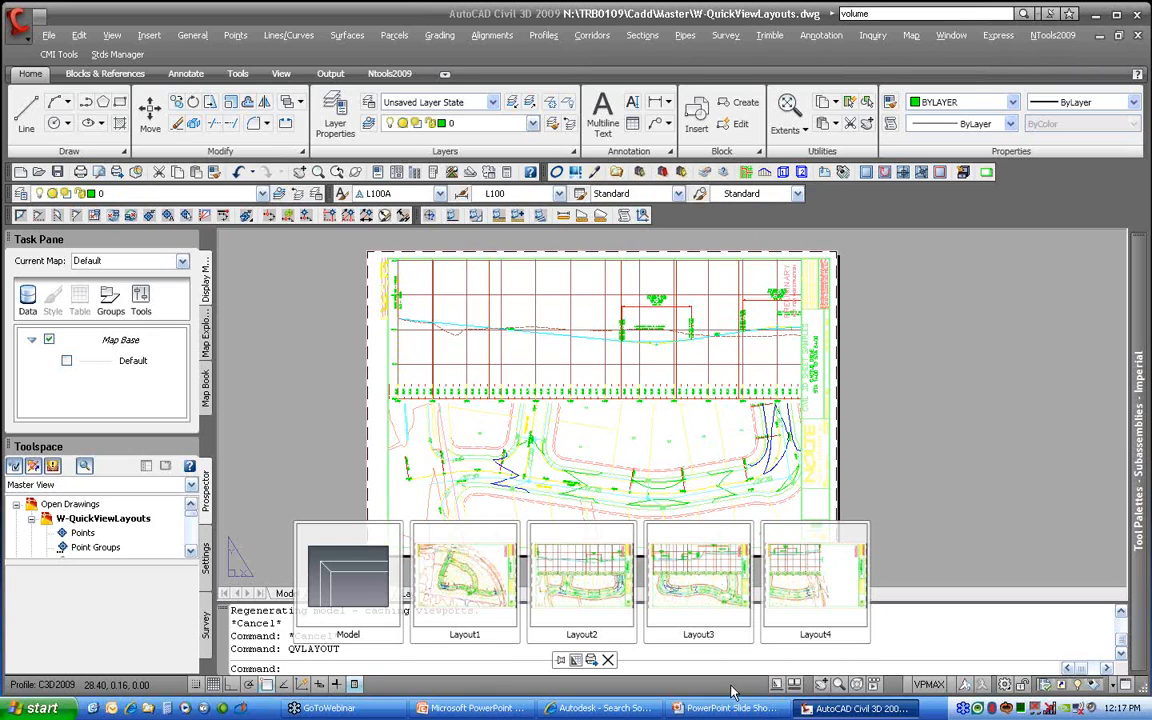
key("Escape")
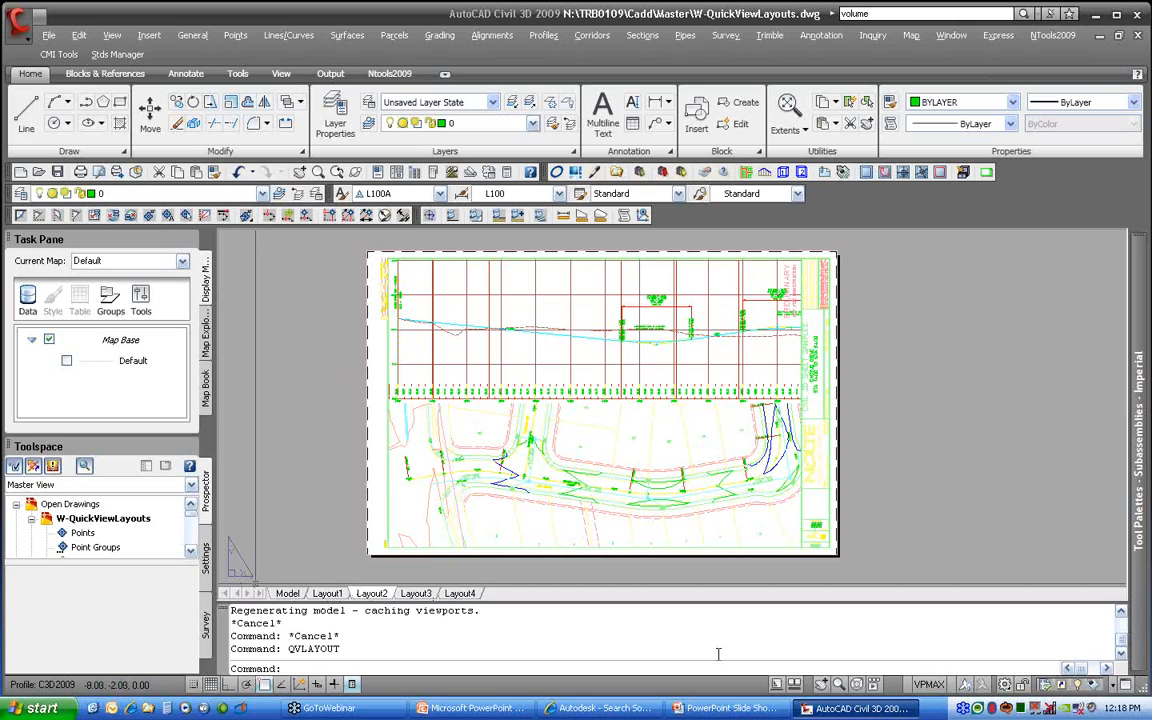
Pin the Quick View Layouts previews, switch to Layout1 from its thumbnail, and close the previews.
left_click(778, 685)
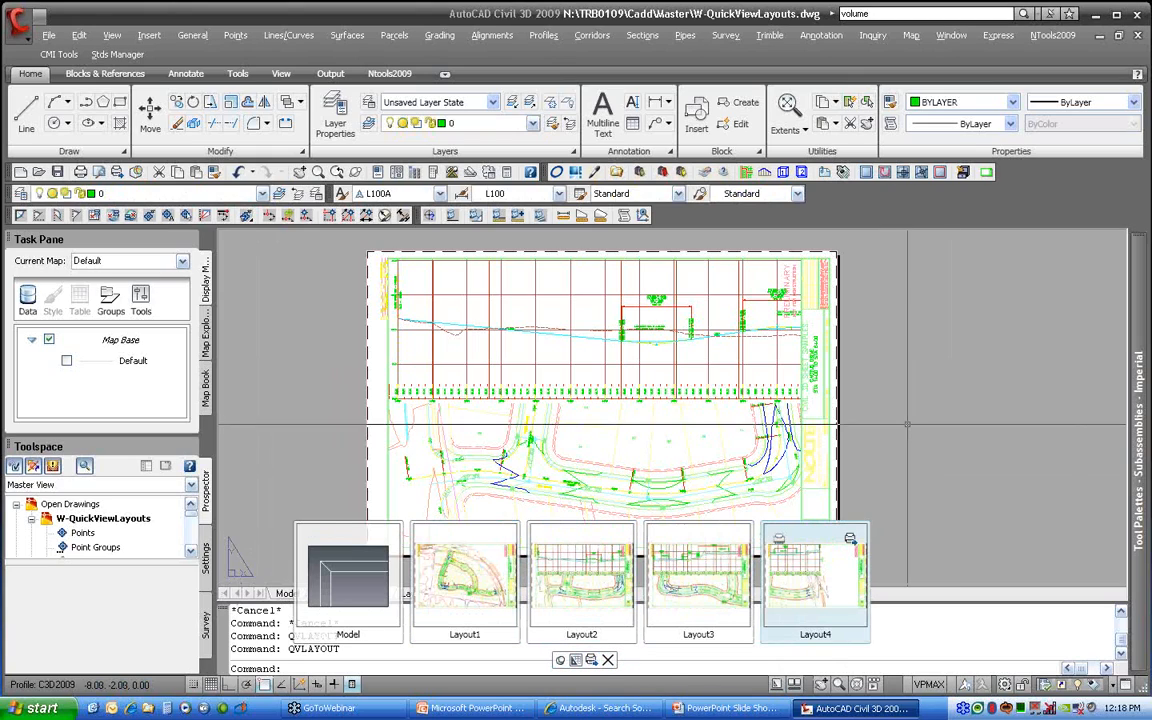
scroll(907, 425, "up", 3)
scroll(907, 415, "down", 2)
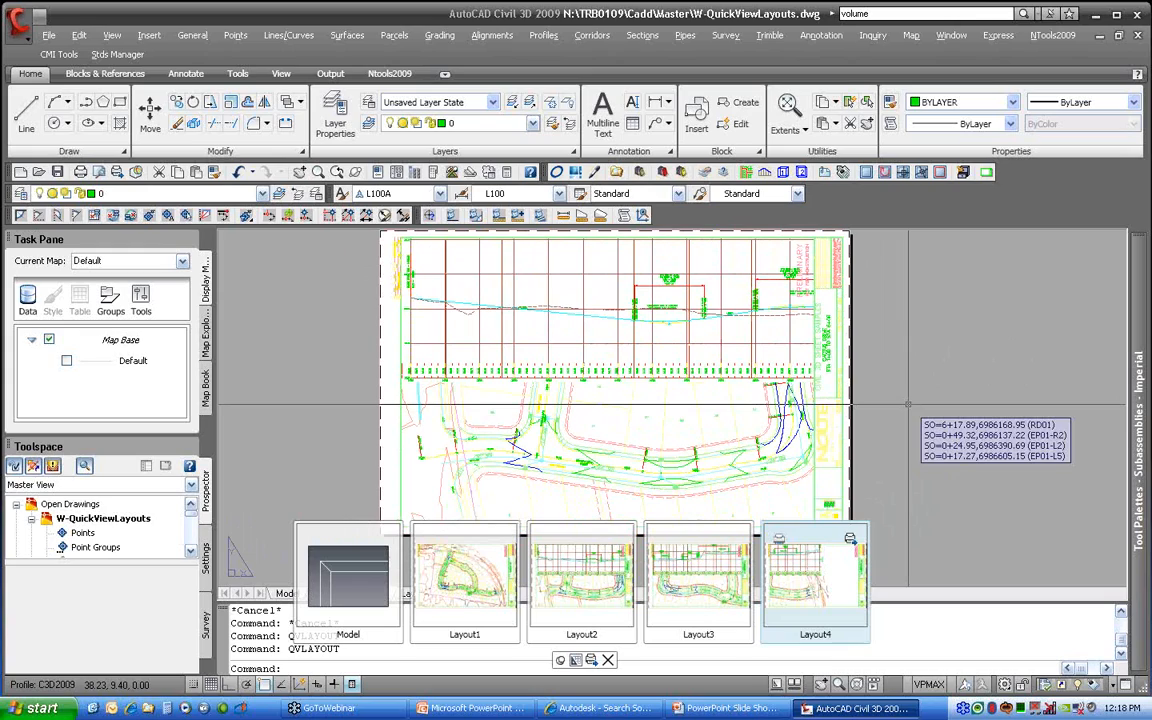
left_click(450, 590)
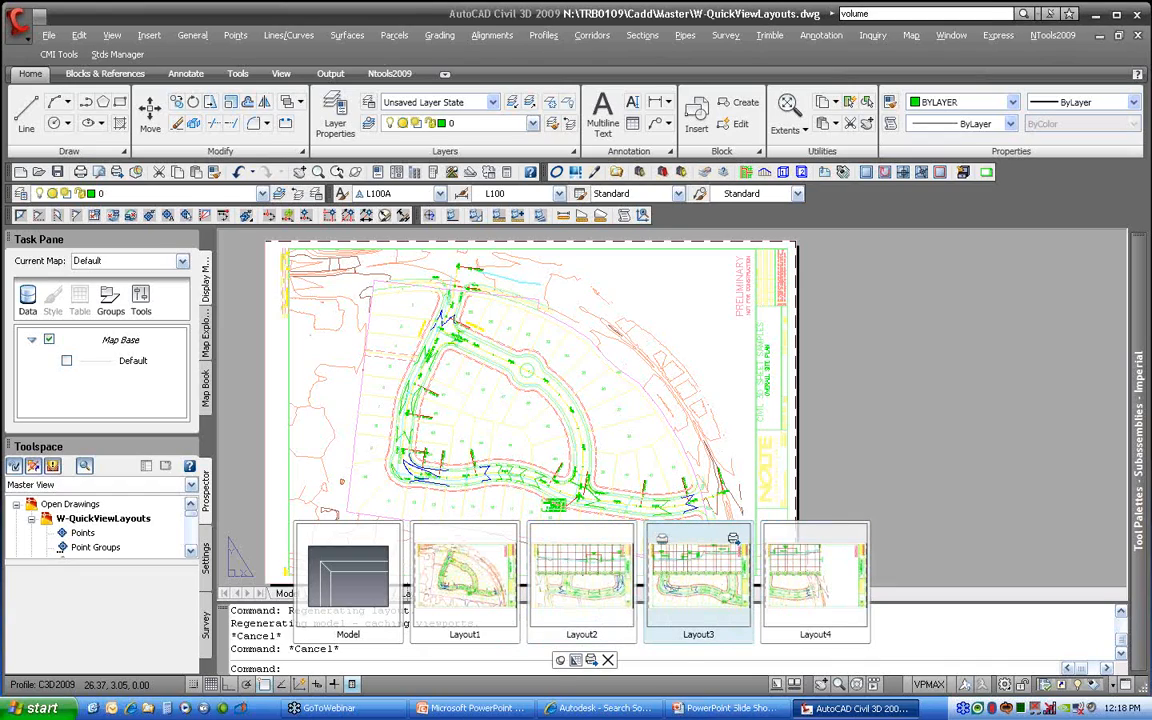
left_click(608, 661)
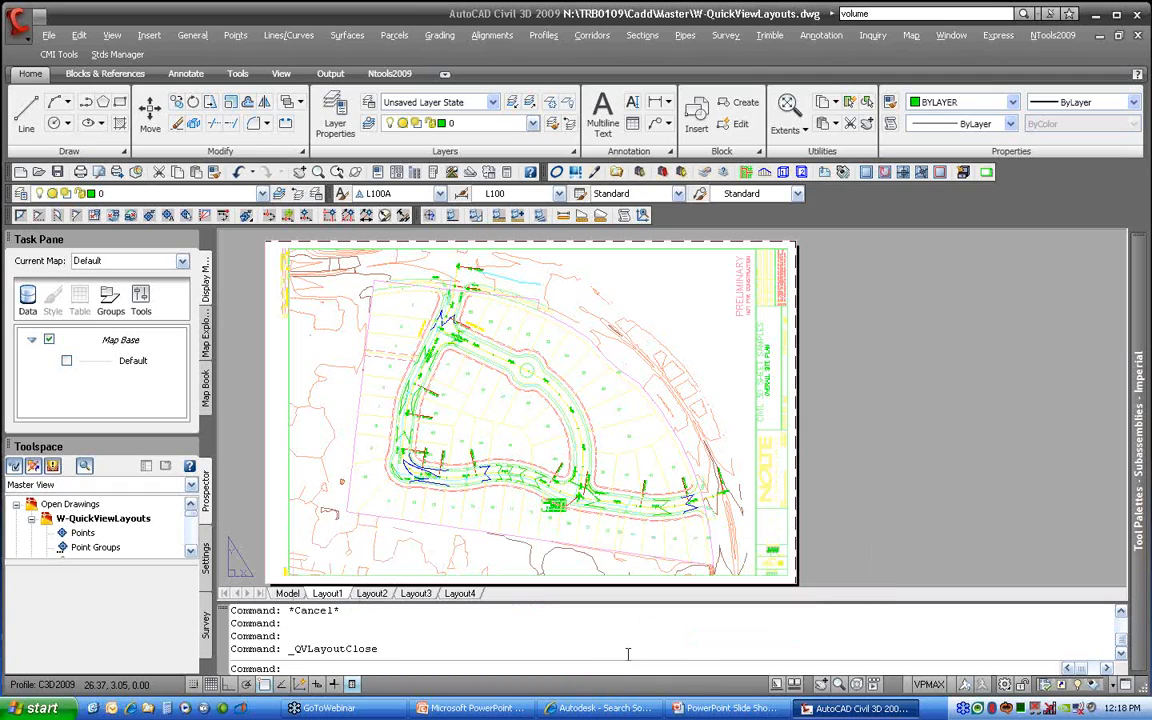
Browse the layout thumbnails of both open drawings with Quick View Drawings and switch W-QuickViewLayouts to model space.
left_click(795, 685)
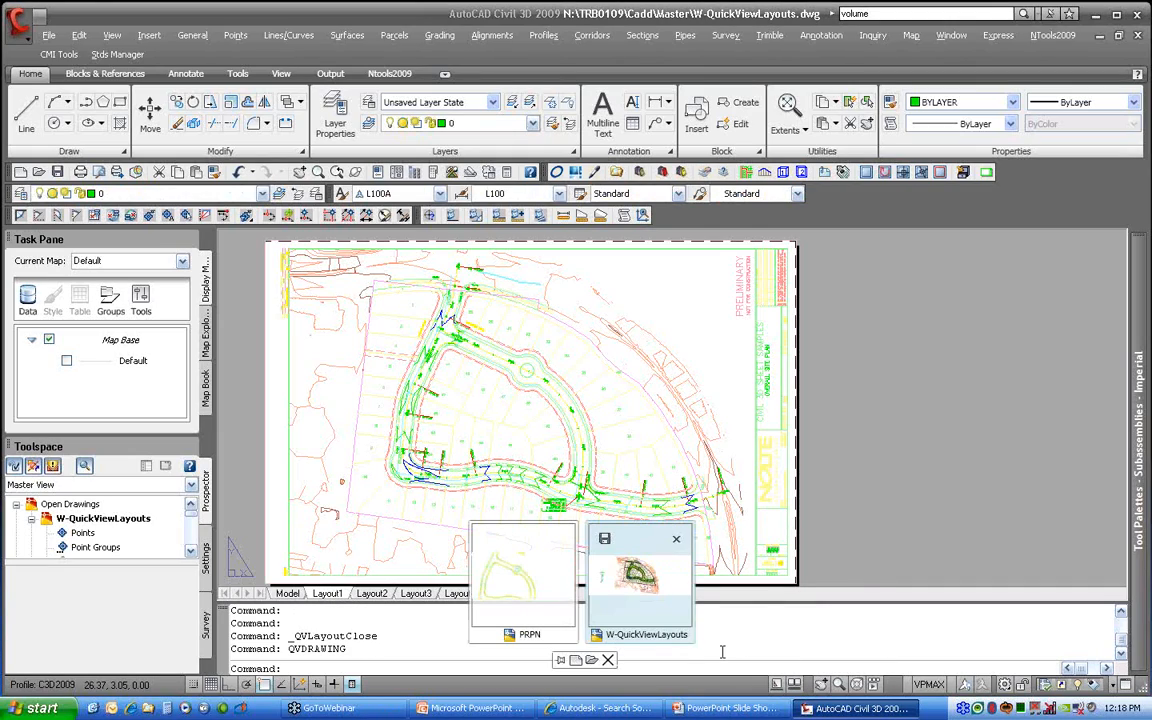
mouse_move(652, 614)
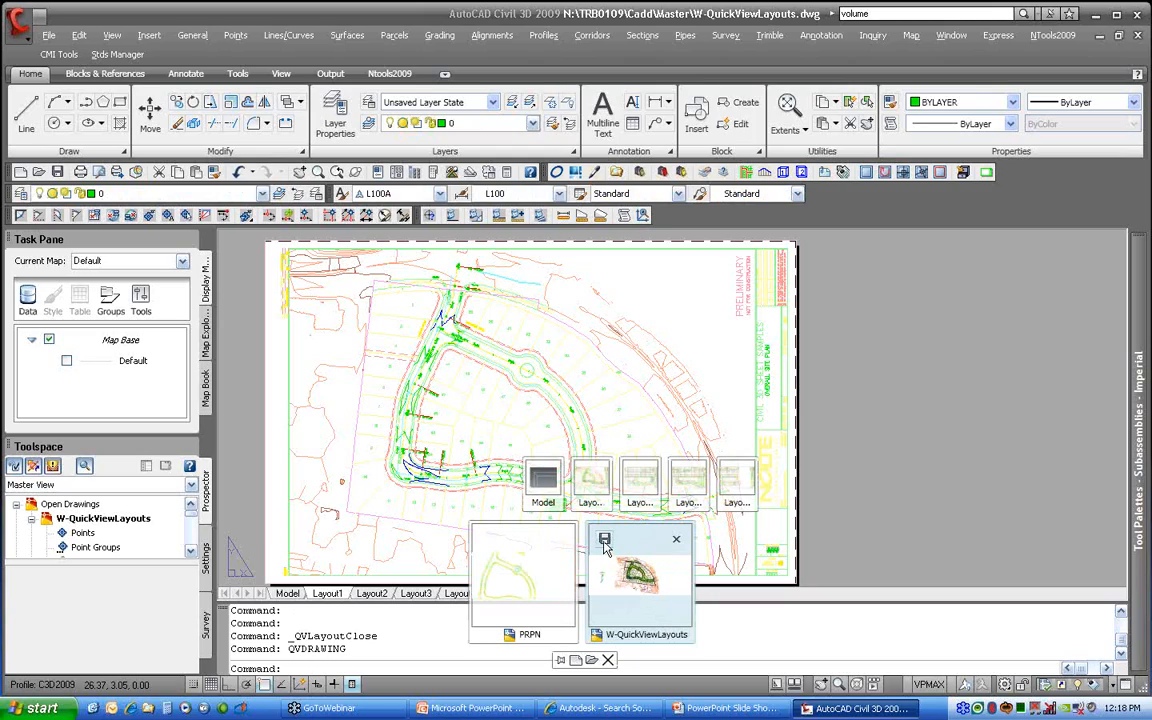
mouse_move(540, 593)
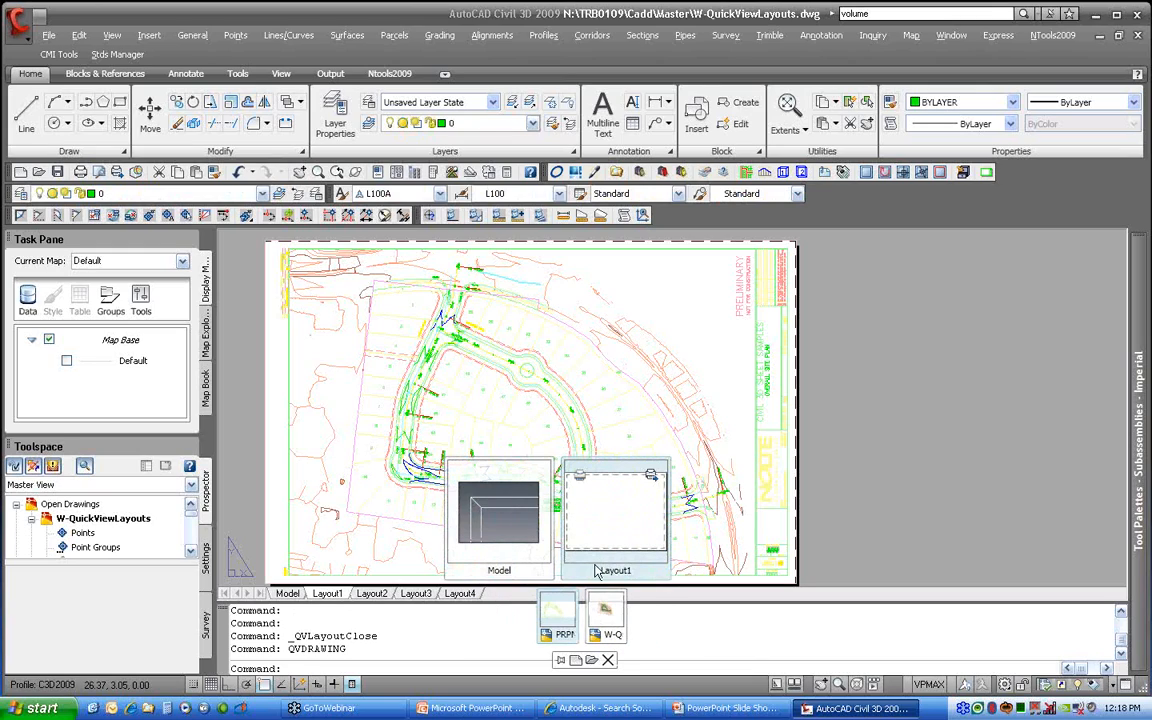
mouse_move(612, 540)
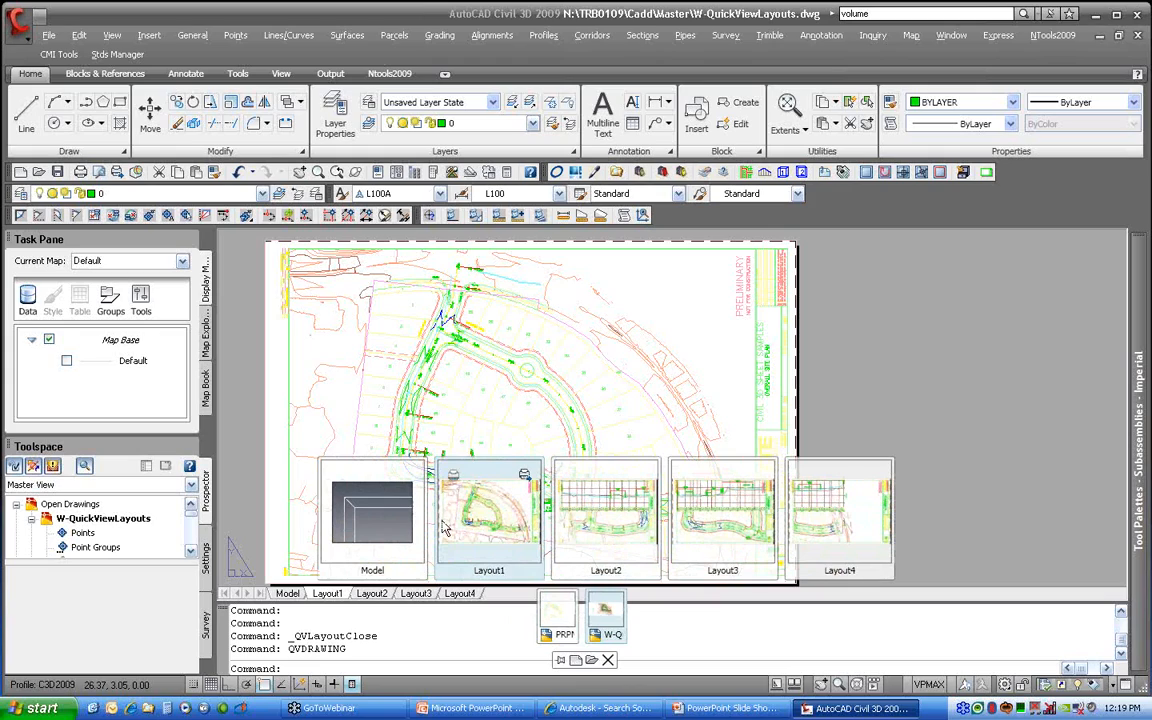
left_click(380, 495)
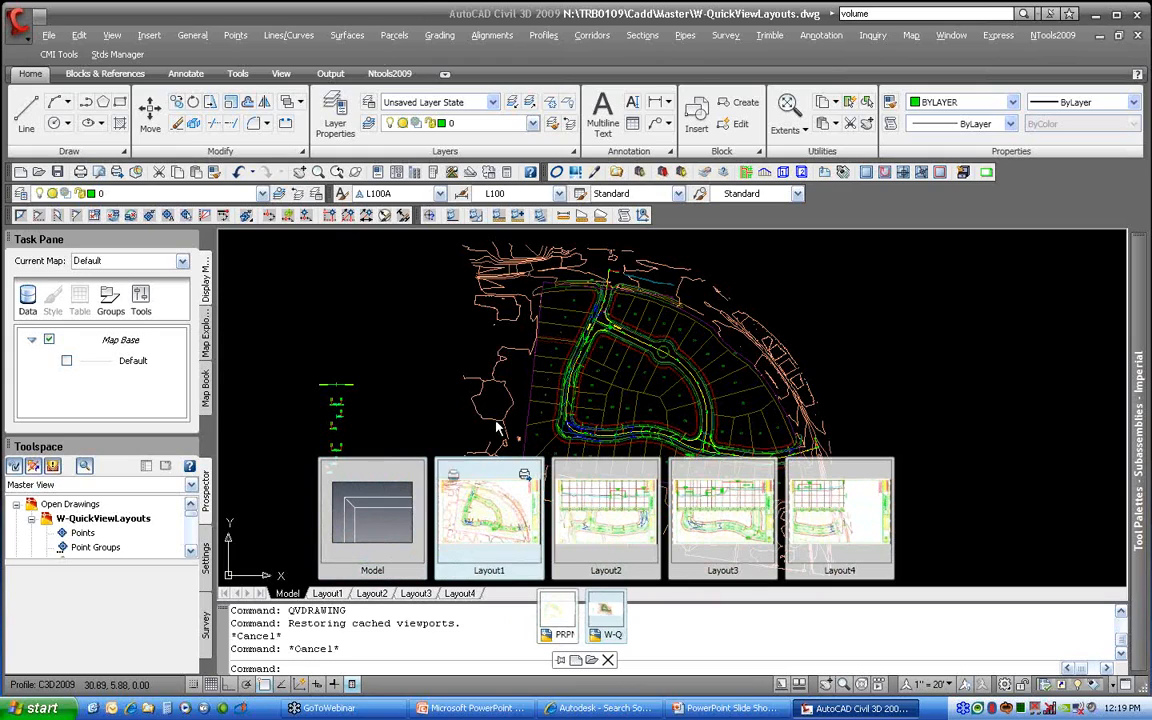
Switch to the model space of the PRPN drawing through its Quick View thumbnail and close the previews.
mouse_move(557, 612)
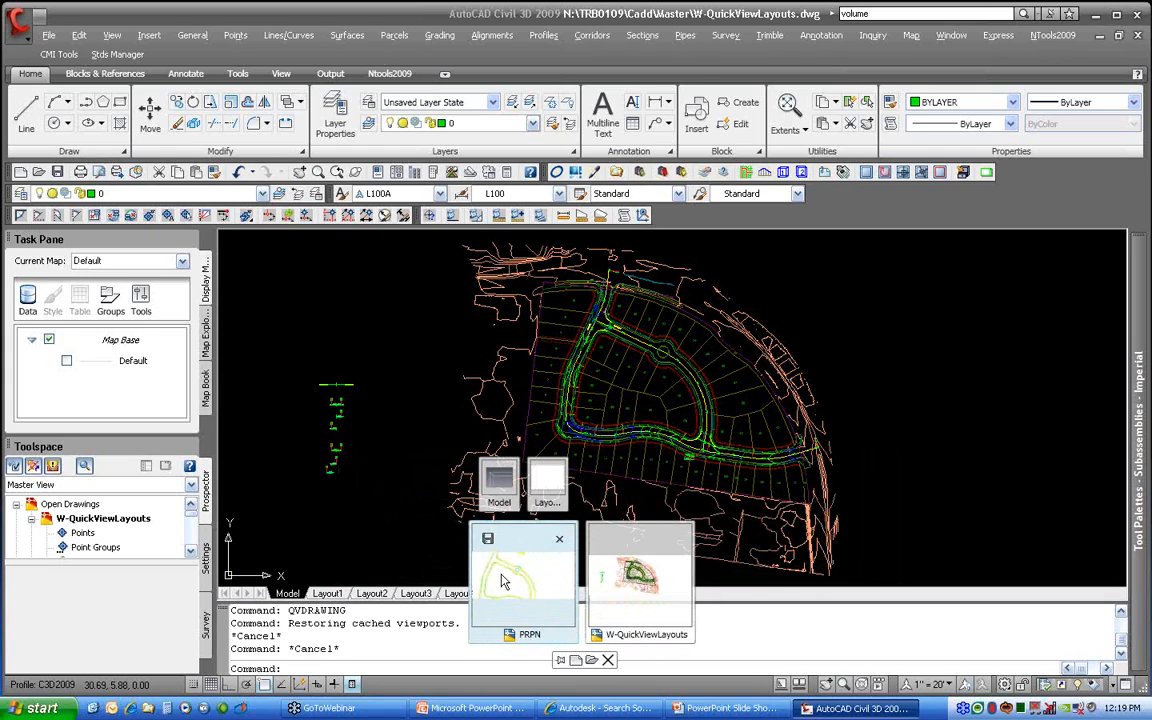
left_click(500, 495)
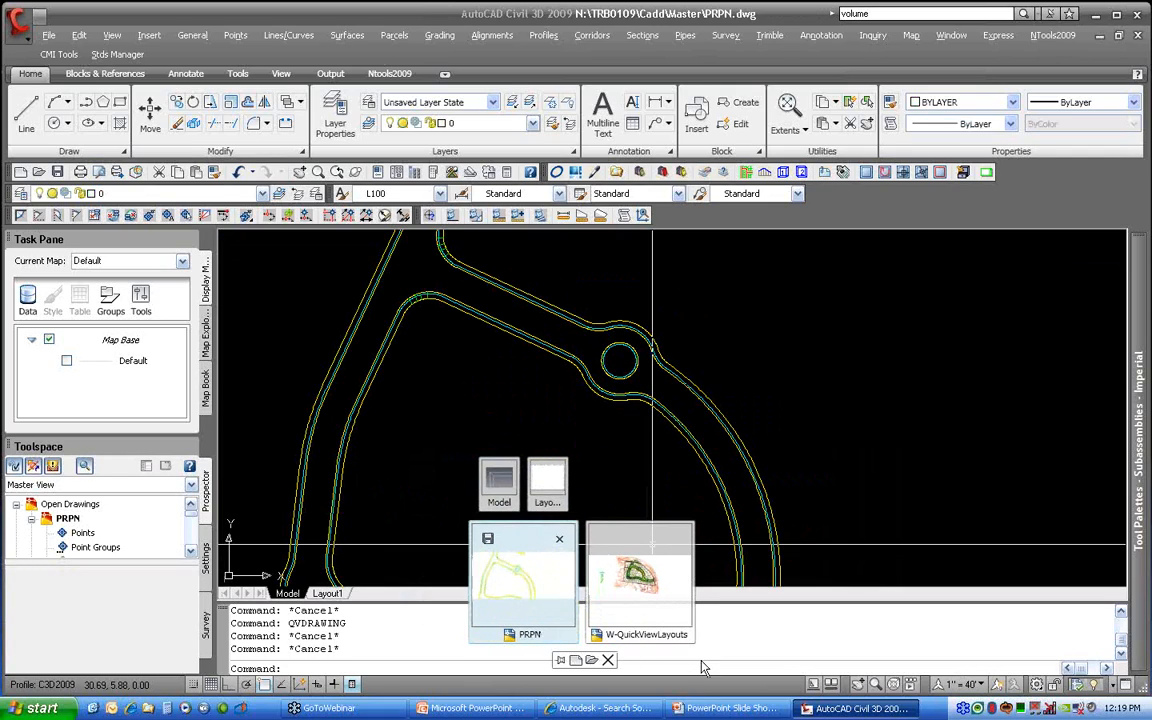
left_click(823, 488)
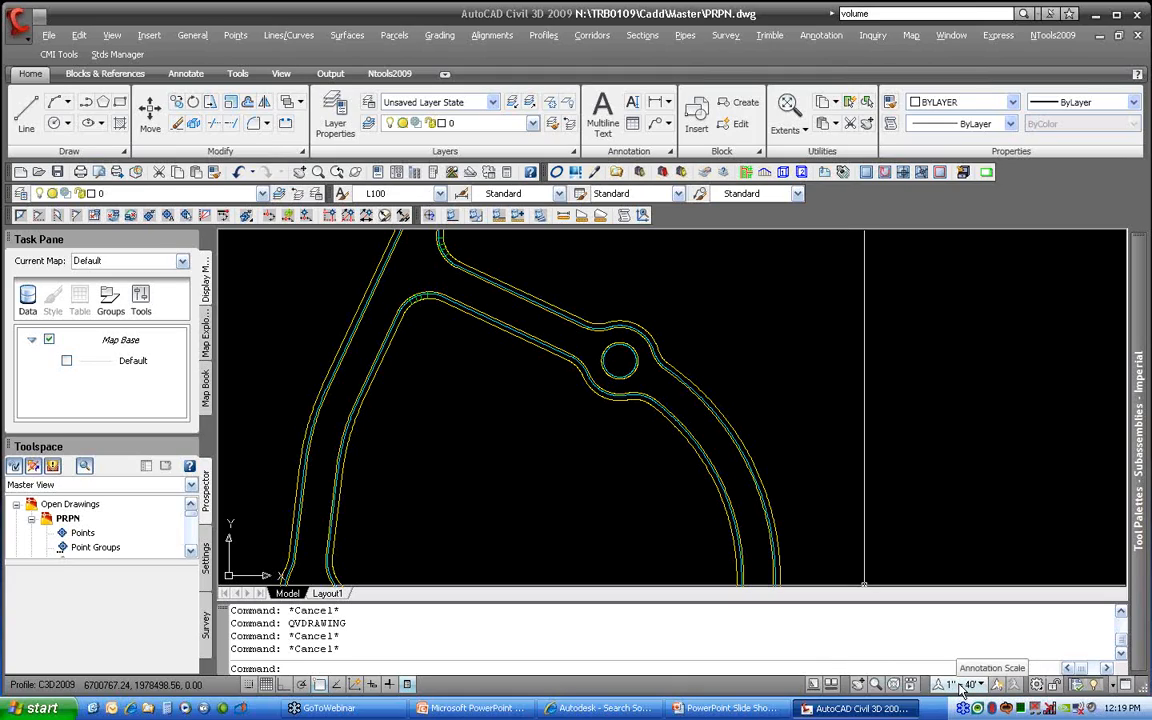
Switch the workspace to Grading and review the workspace saving and customization options.
left_click(1038, 687)
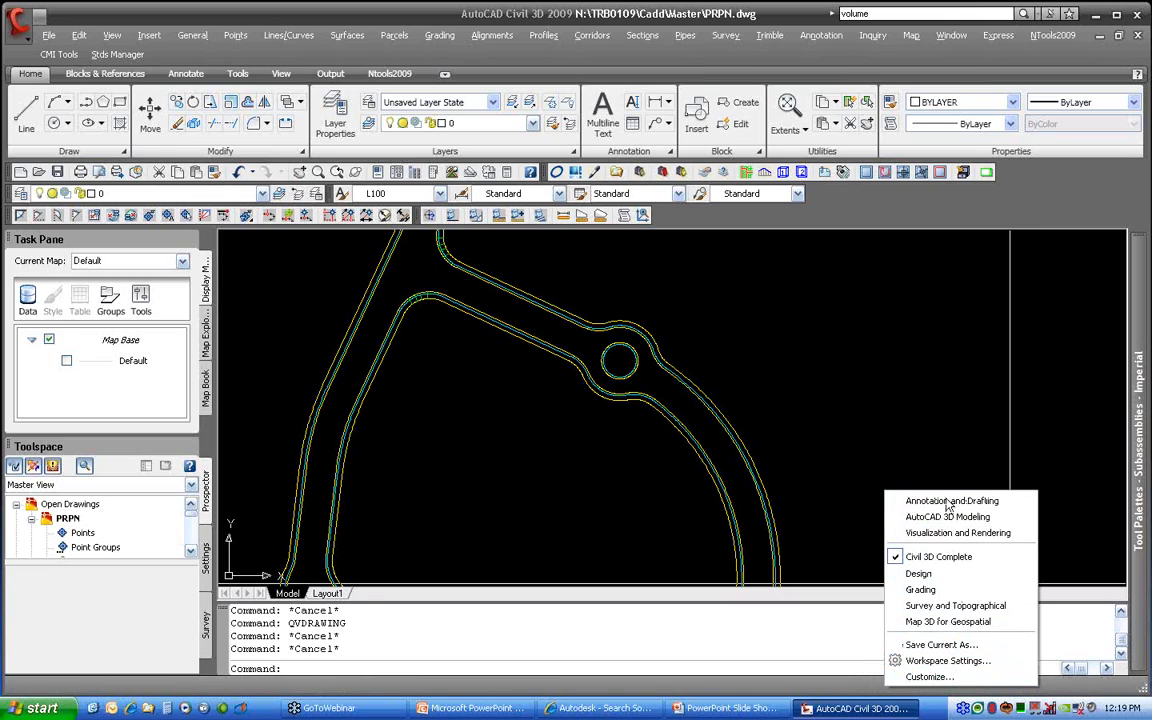
left_click(942, 590)
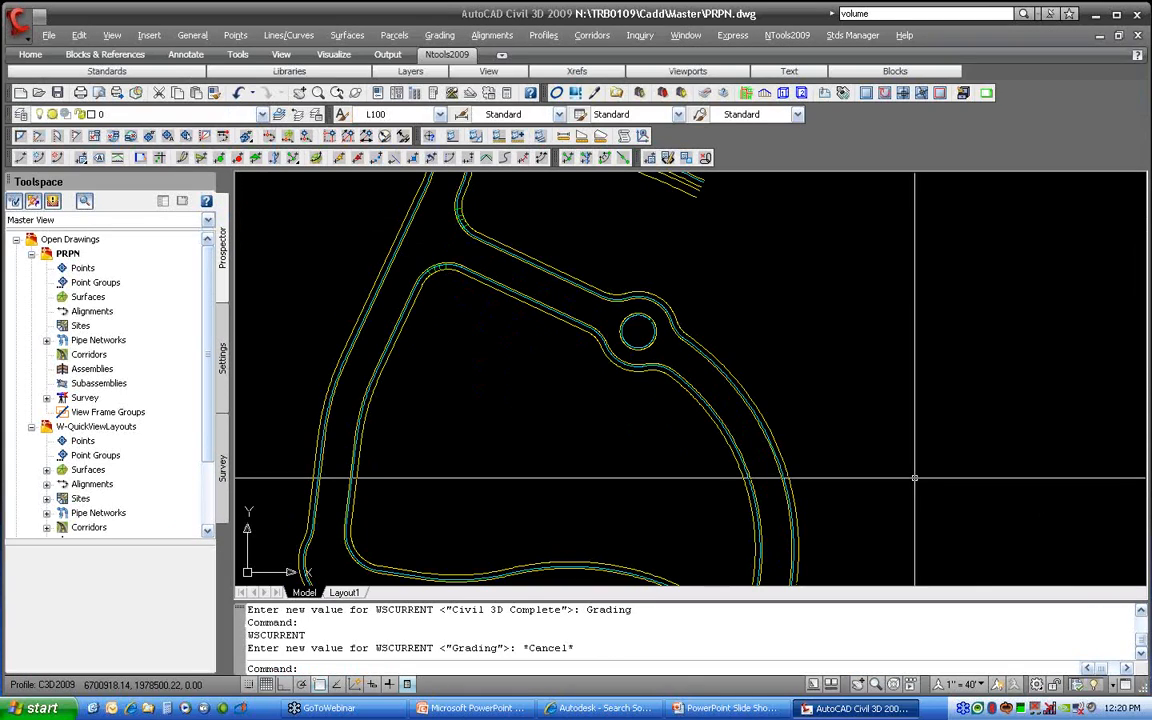
left_click(1037, 685)
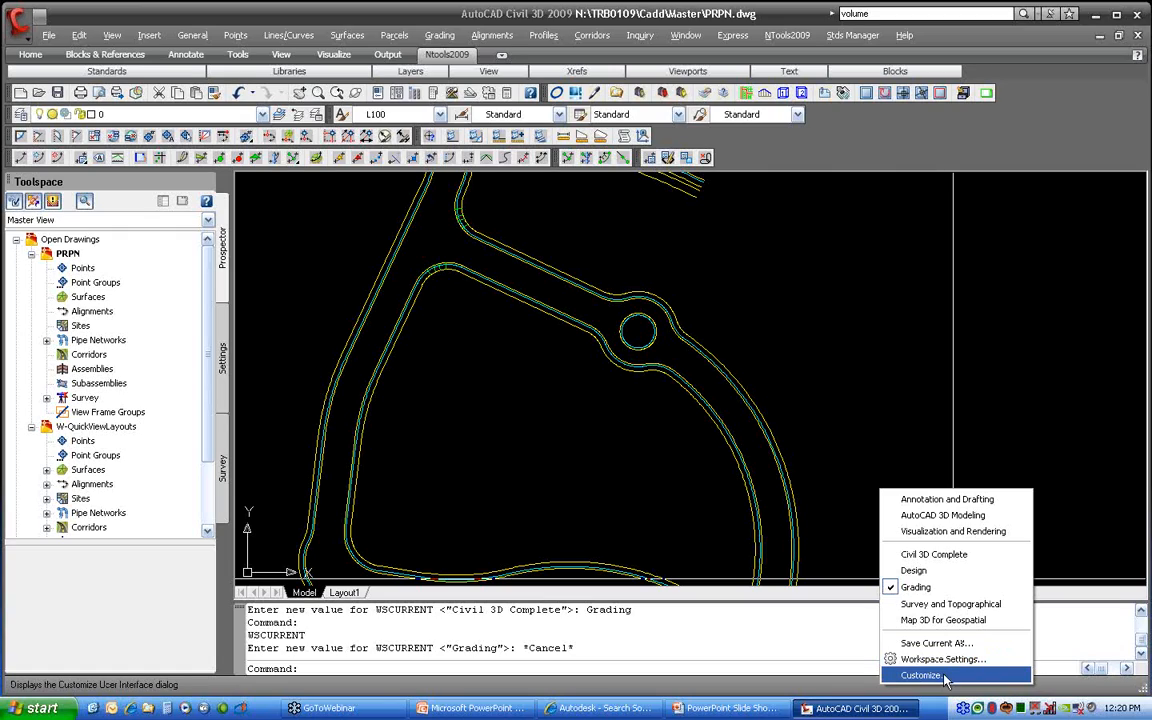
left_click(1048, 640)
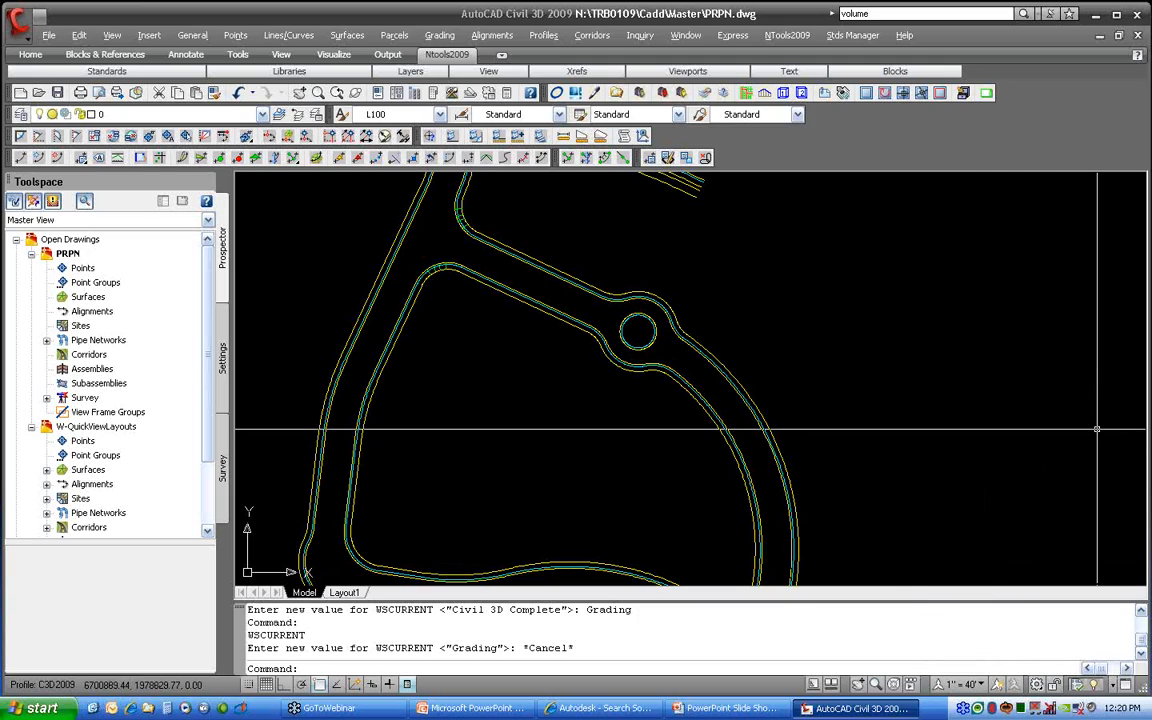
Switch to the PowerPoint slide show, advance to the Layers slide, and return to AutoCAD Civil 3D.
key("alt+Tab")
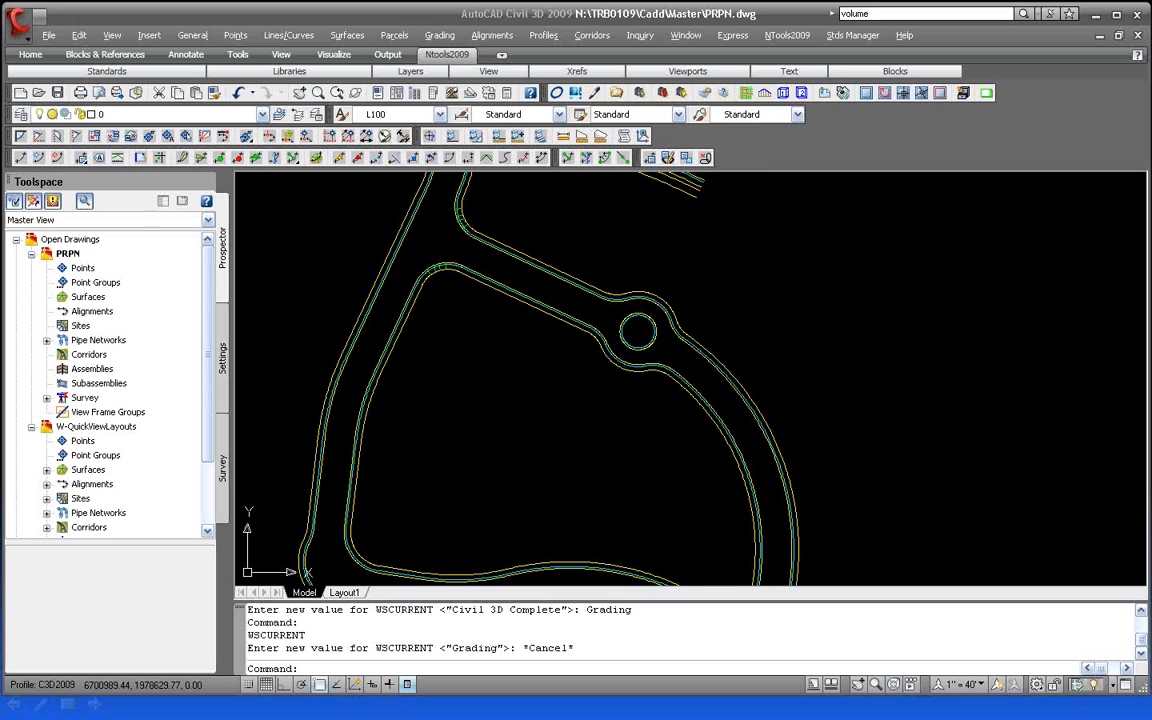
key("Right")
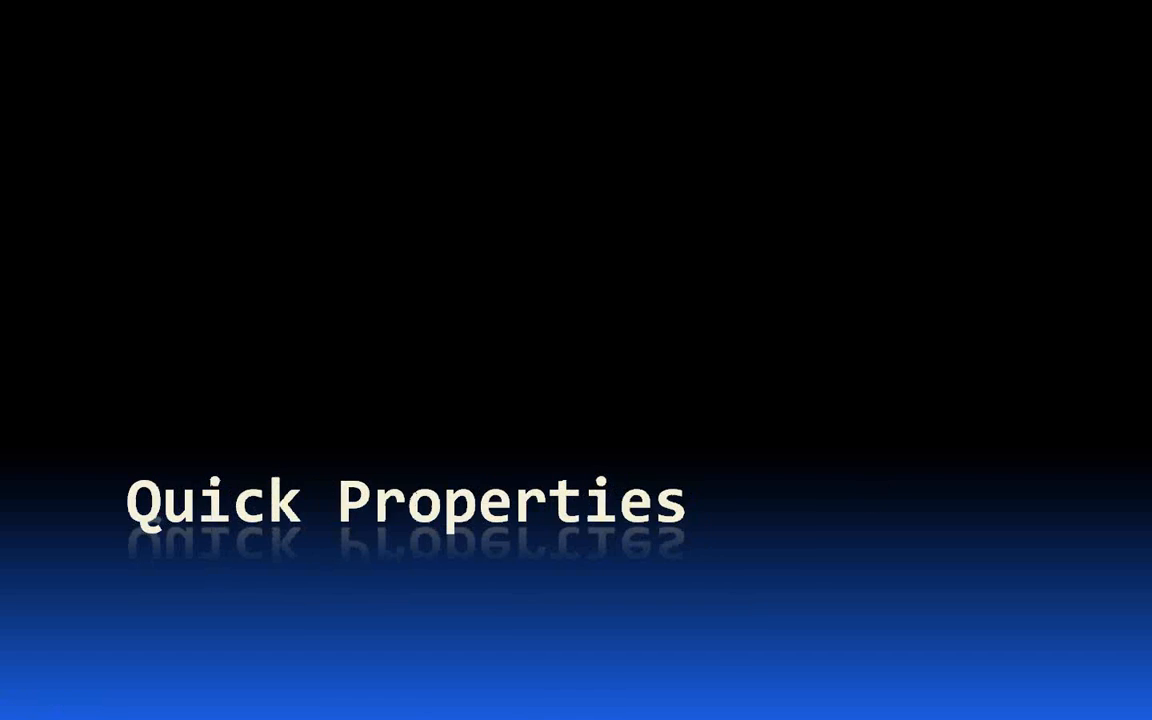
key("Right")
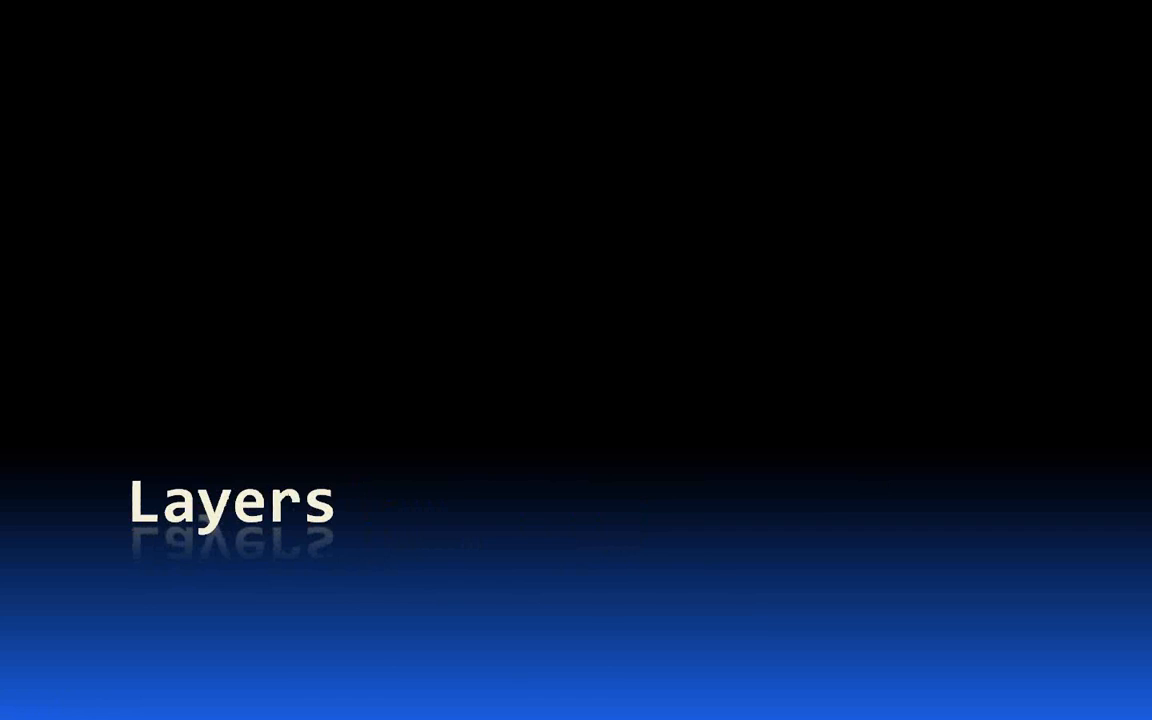
key("alt+Tab")
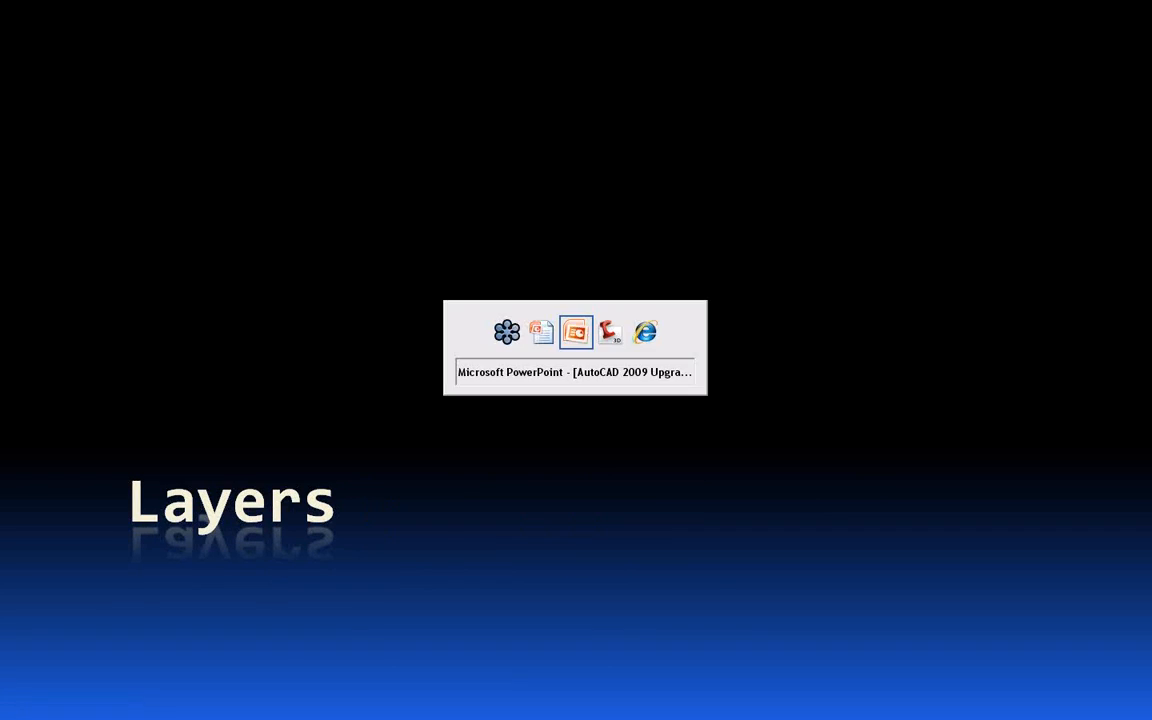
key("alt+Tab")
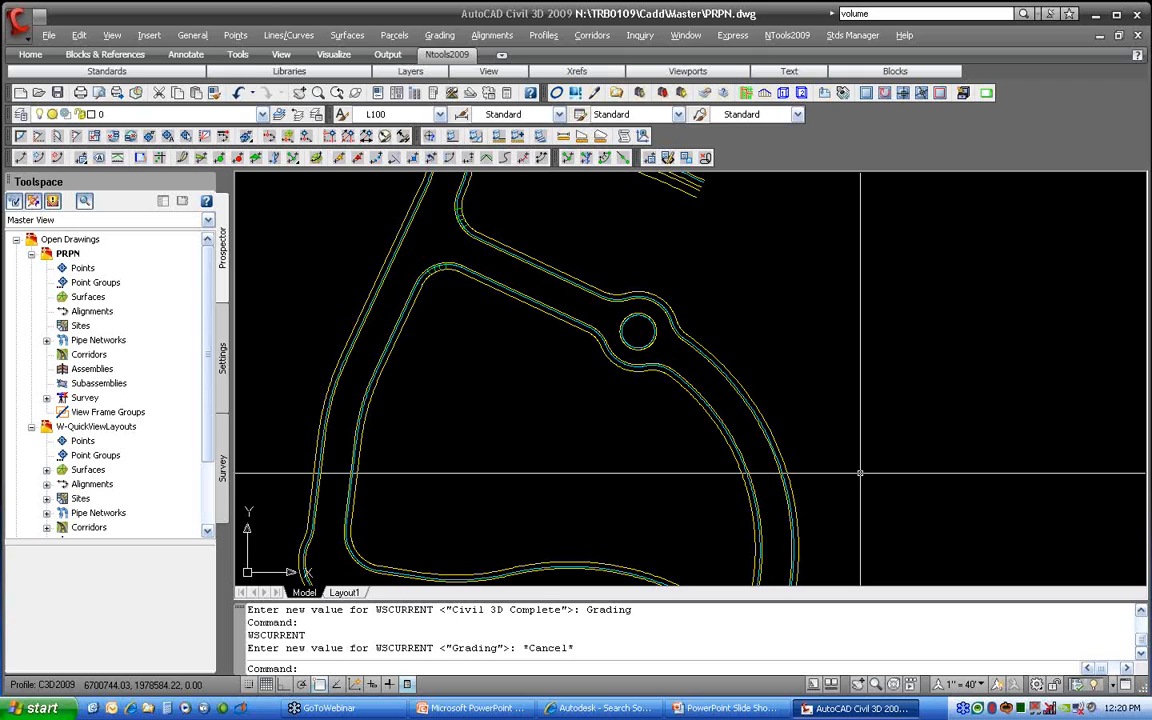
Open the drawing W-Layers.dwg from the Master folder.
left_click(38, 92)
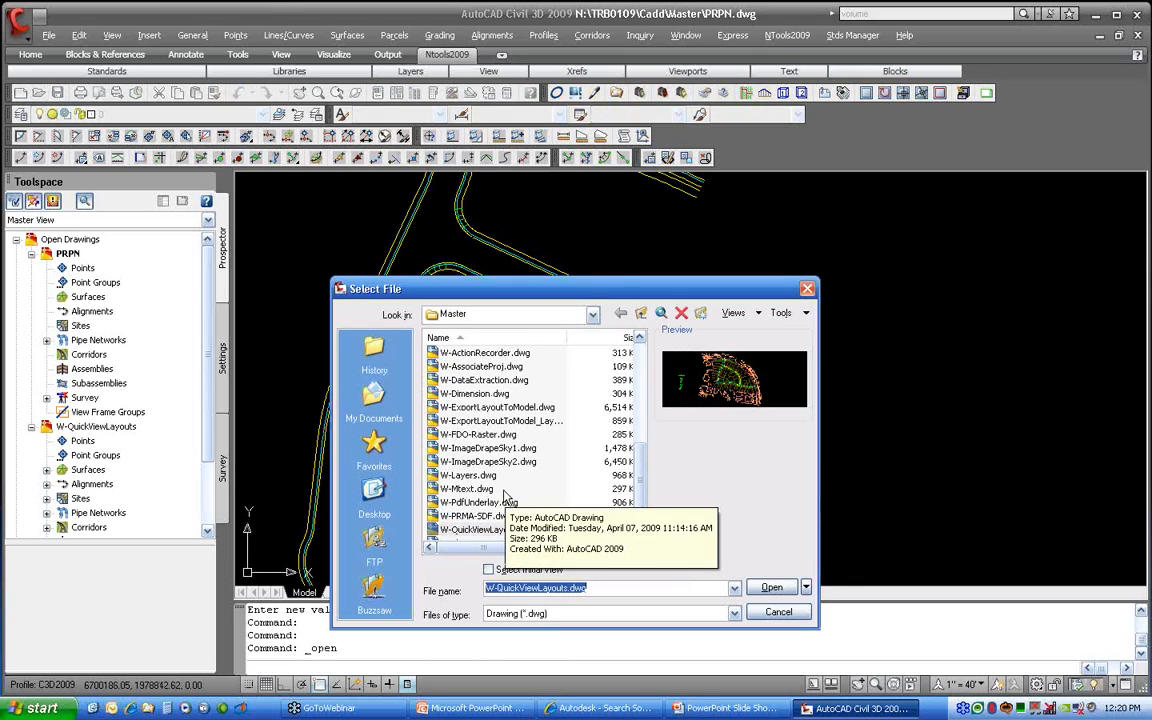
left_click(468, 475)
left_click(763, 588)
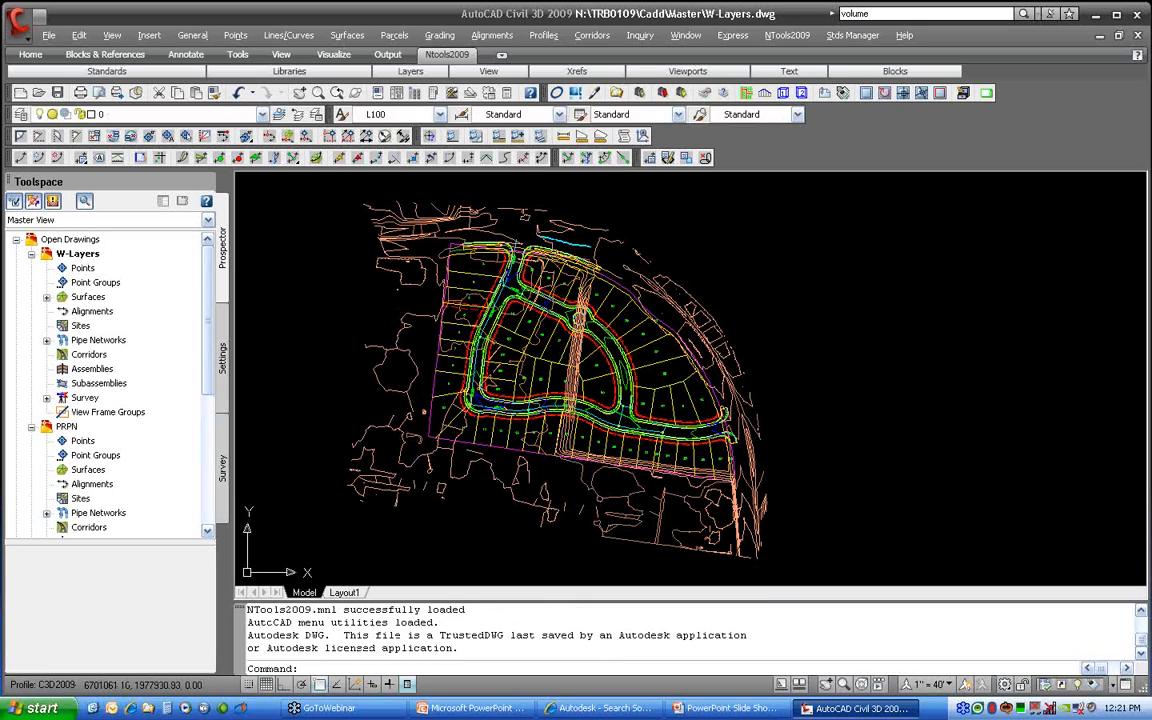
Open the Layer Properties Manager, reposition the site plan beside it, and apply the EXTOCN layer filter.
left_click(20, 115)
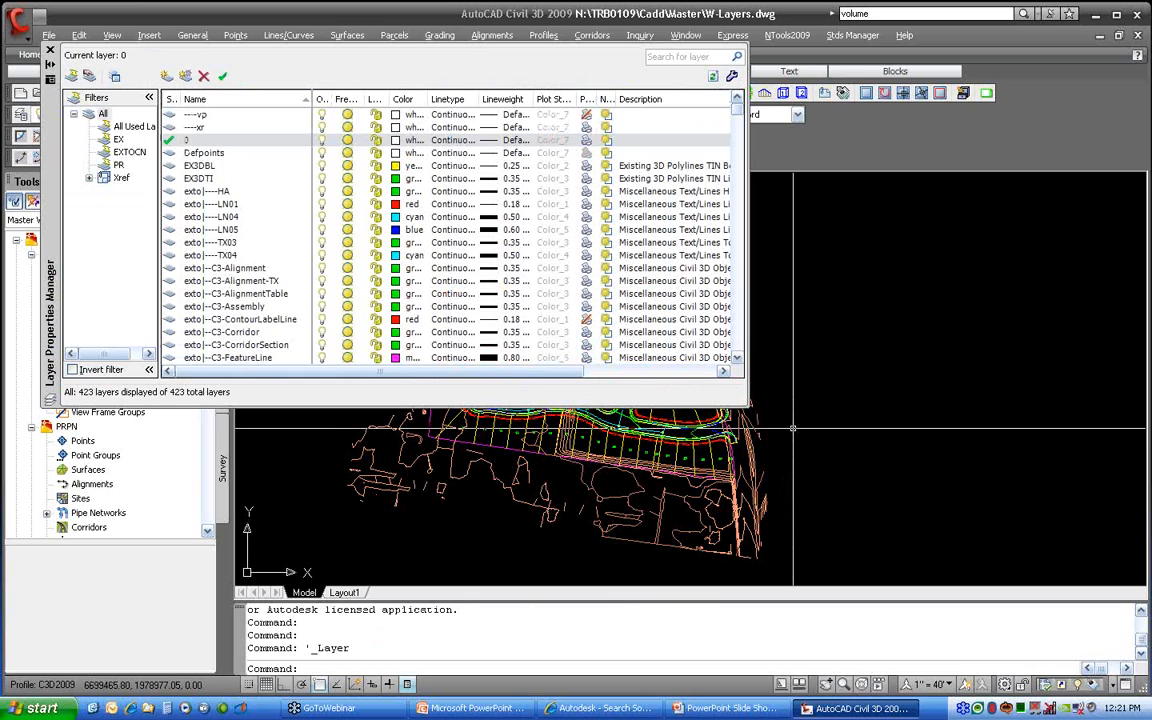
mouse_move(787, 443)
middle_mouse_down()
mouse_move(1009, 434)
mouse_move(632, 470)
mouse_move(740, 462)
mouse_move(699, 459)
middle_mouse_up()
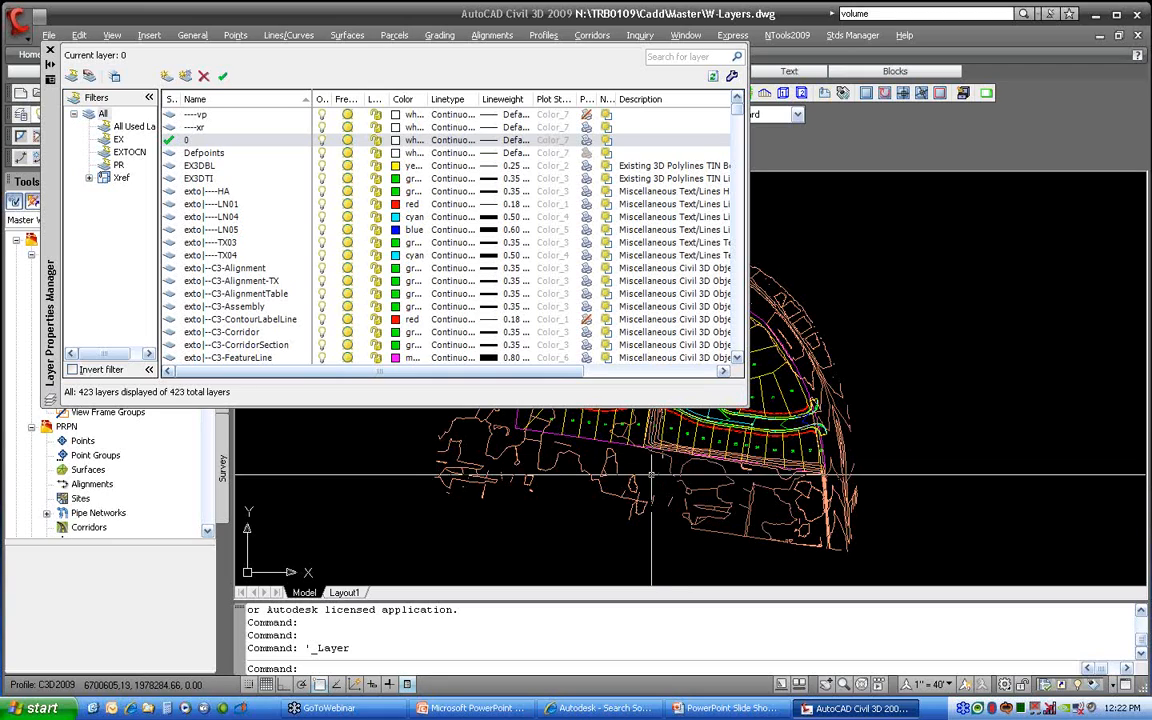
middle_click_drag(649, 474, 866, 474)
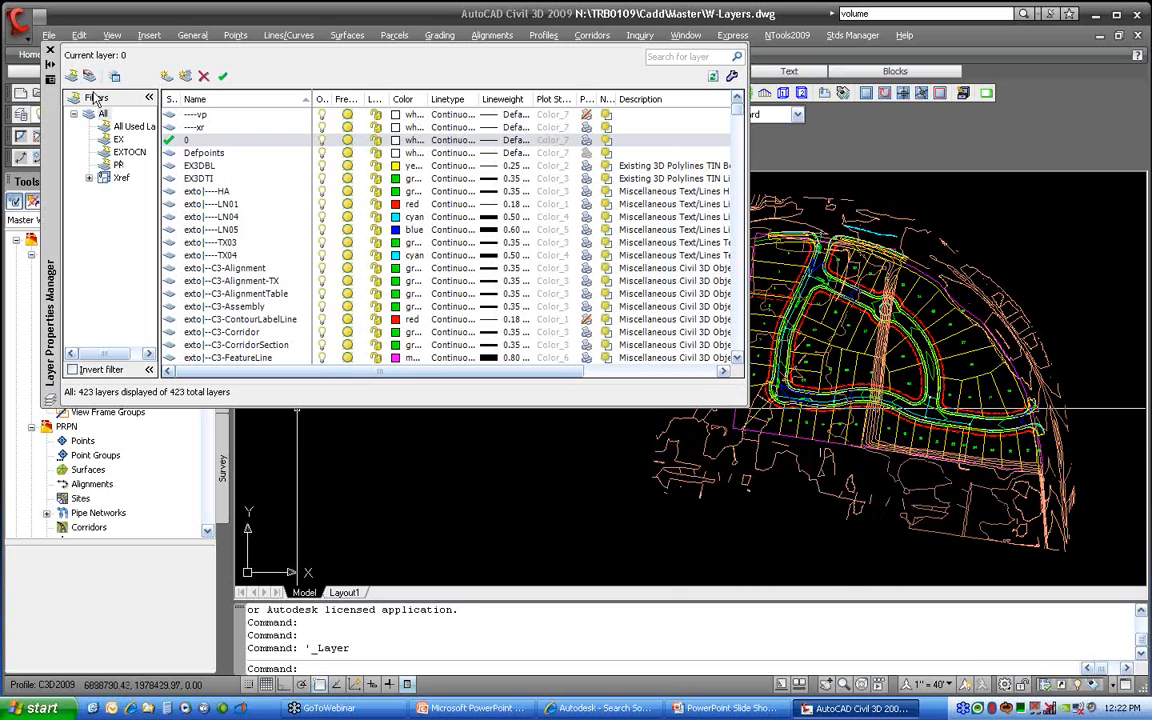
left_click(132, 153)
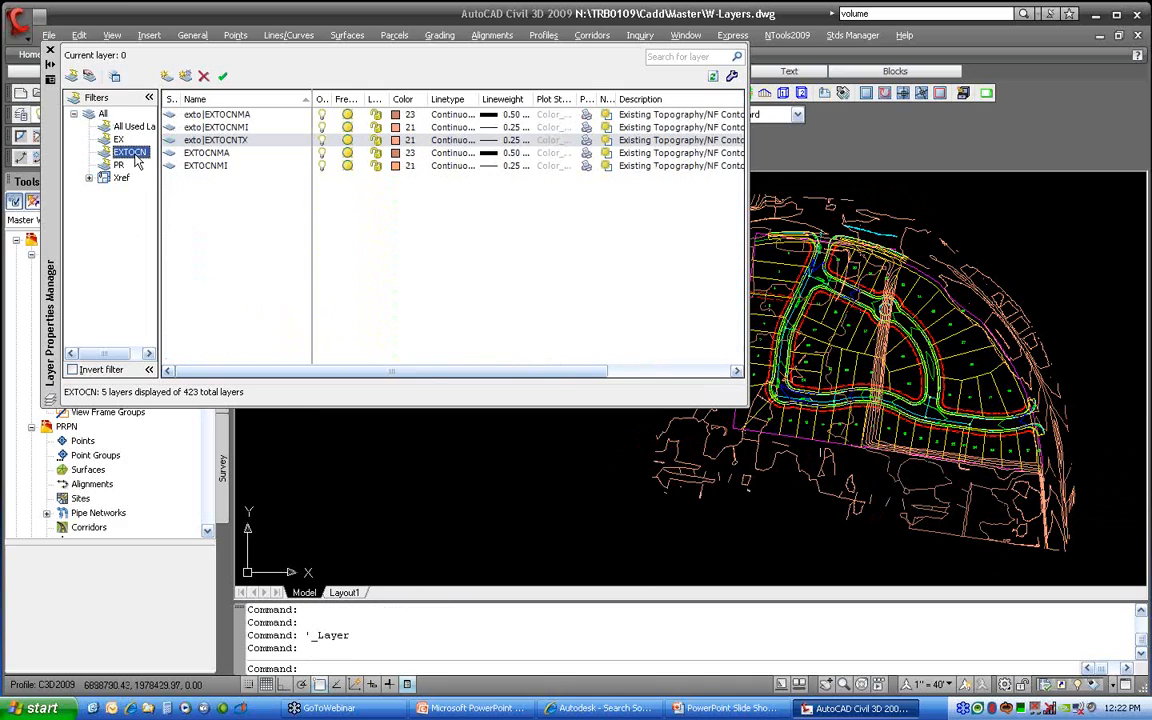
Collapse the layer filter tree, check the compact filter list, restore the tree, and bring the full layer descriptions into view.
left_click(149, 98)
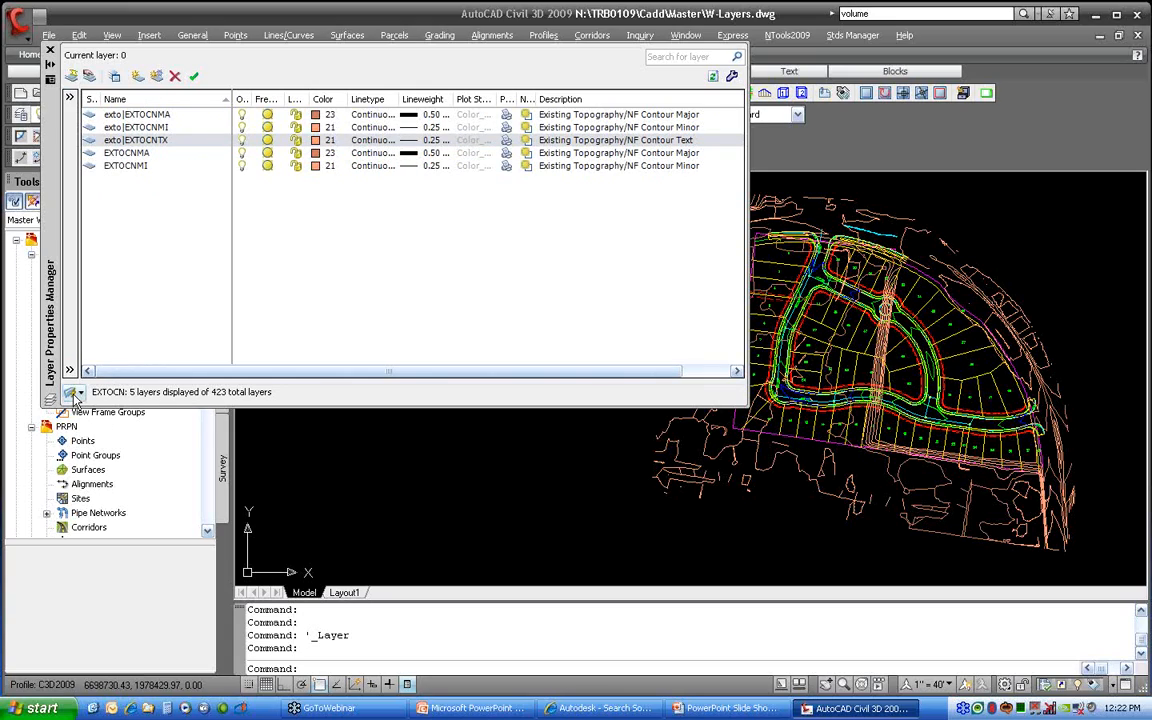
left_click(79, 394)
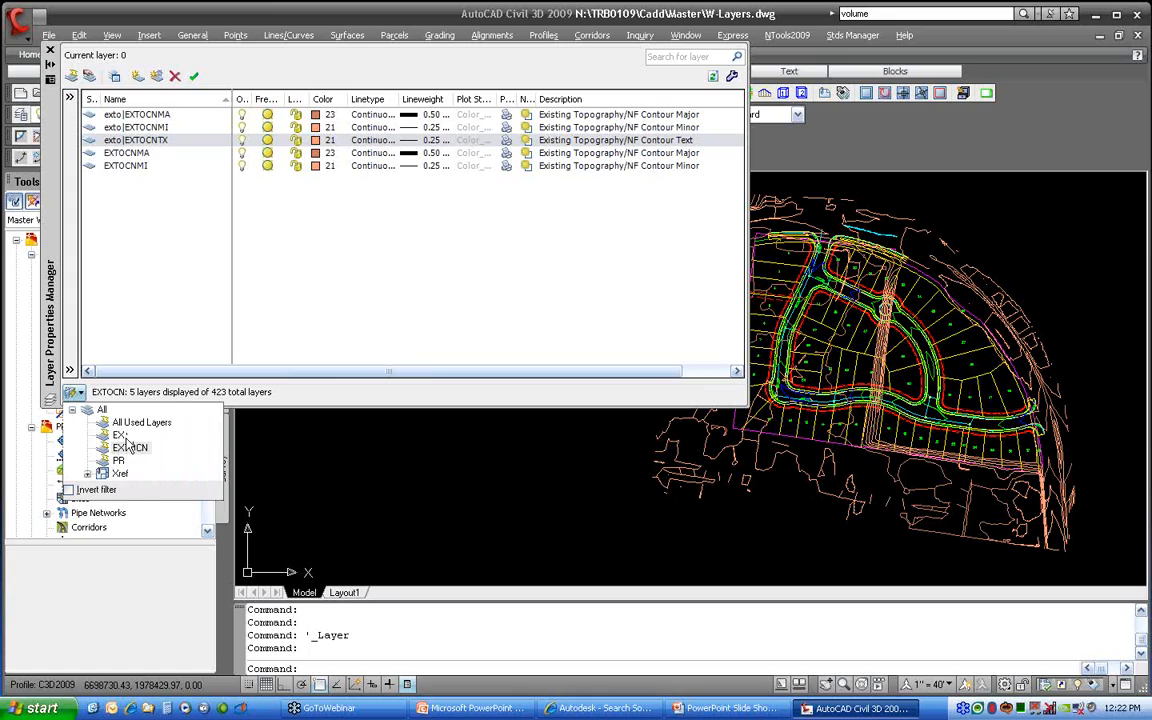
left_click(67, 325)
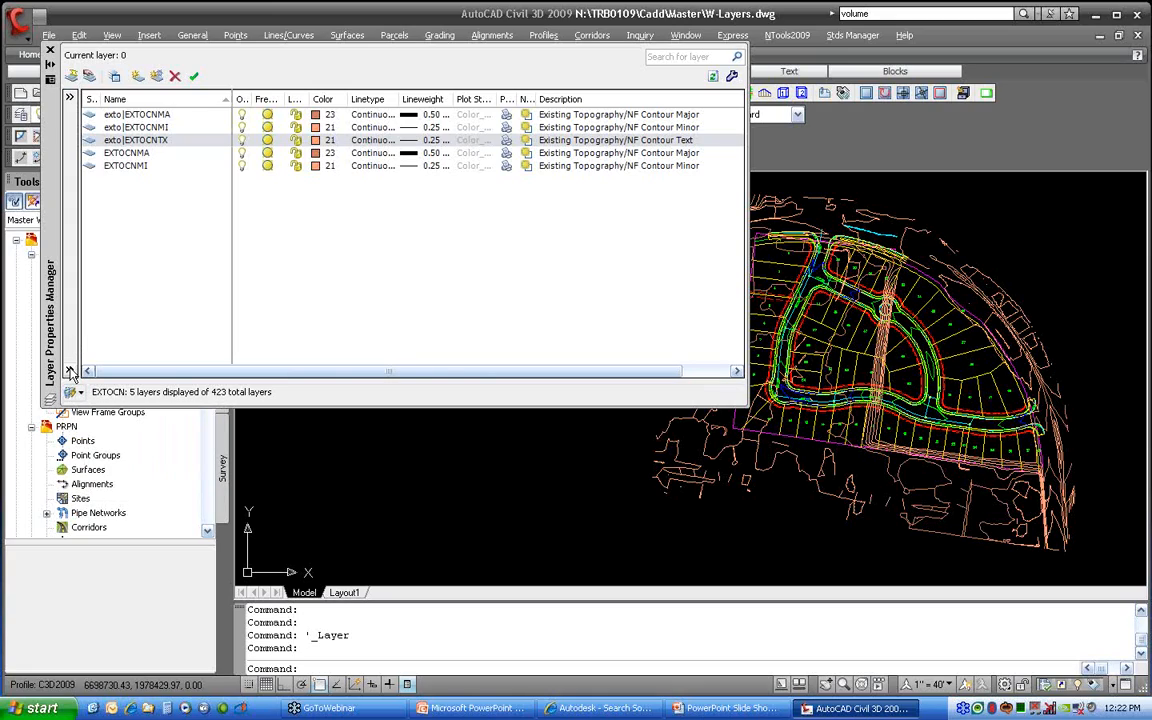
left_click(70, 369)
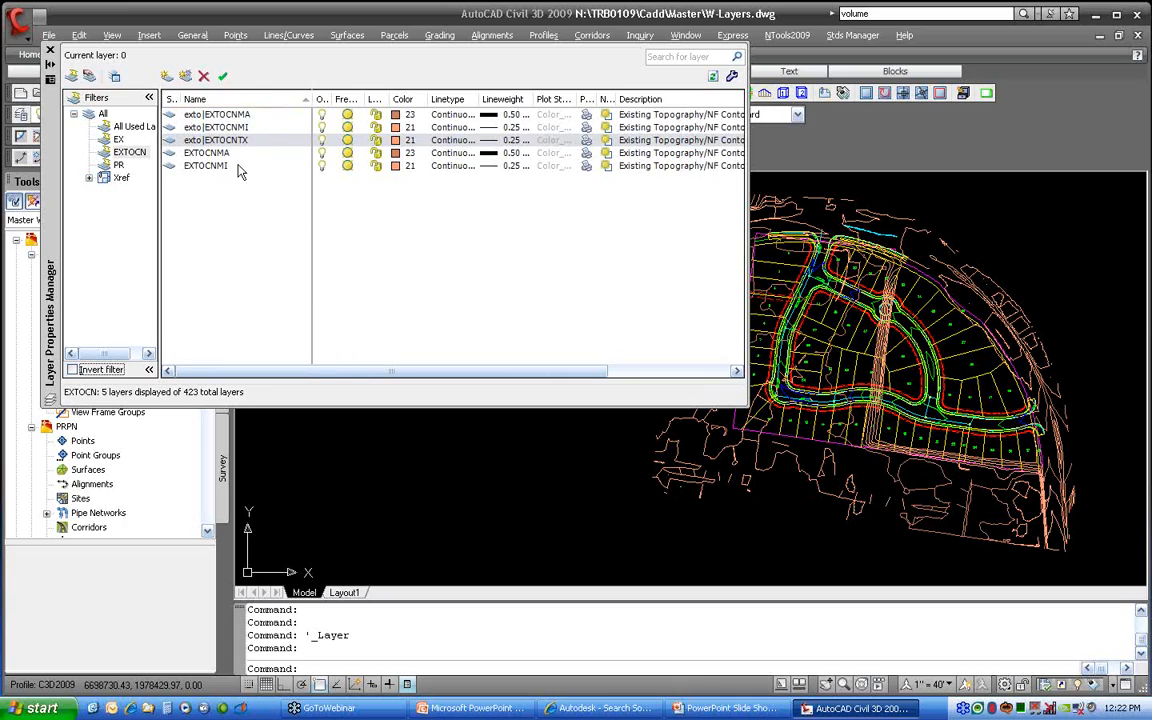
left_click_drag(305, 375, 483, 369)
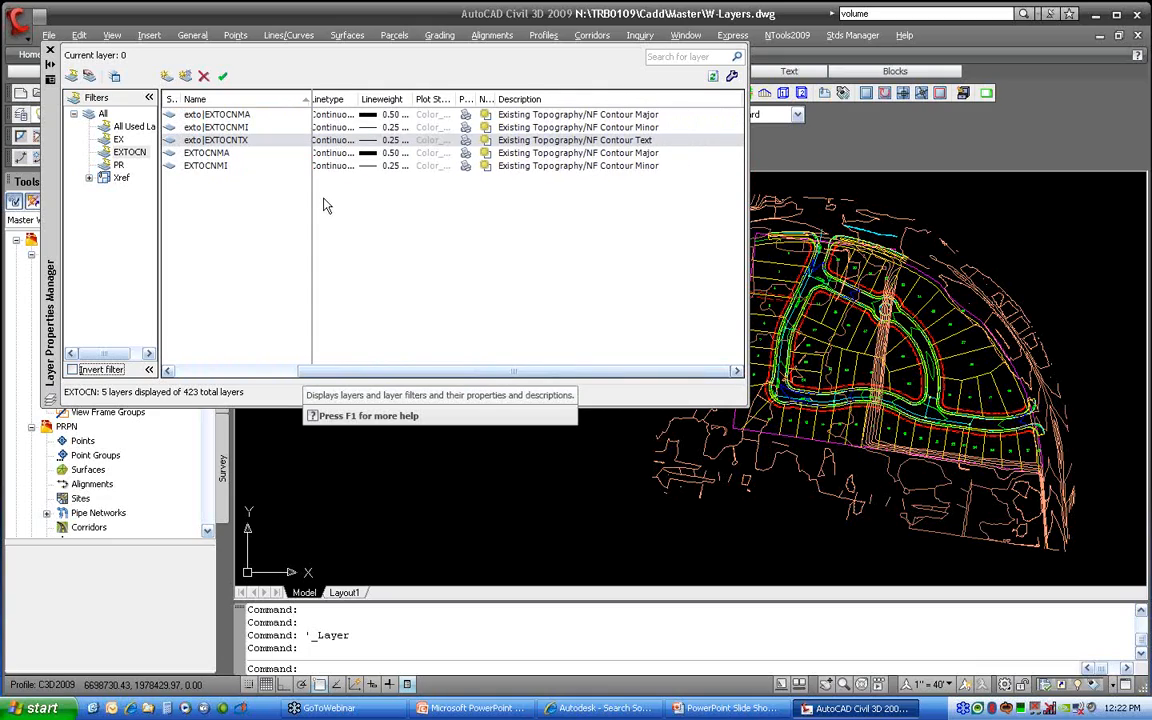
Narrow the Name column, unfreeze the frozen layer list columns, and bring the layer names back into view.
left_click_drag(312, 93, 264, 93)
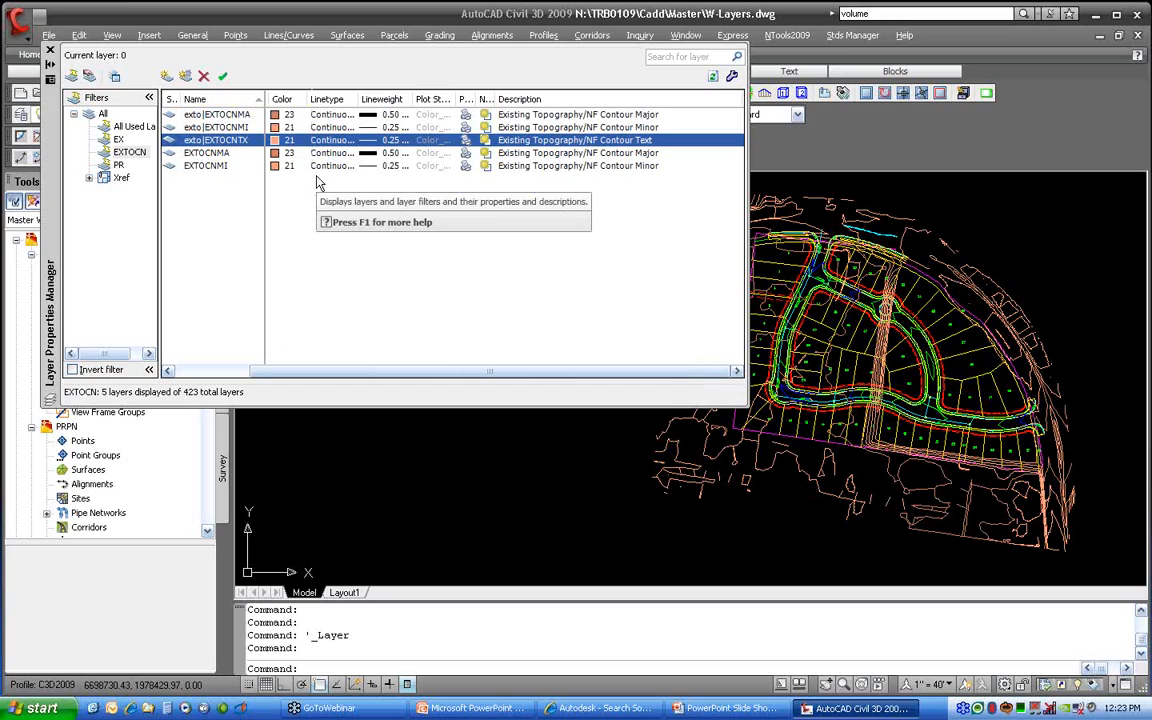
right_click(228, 102)
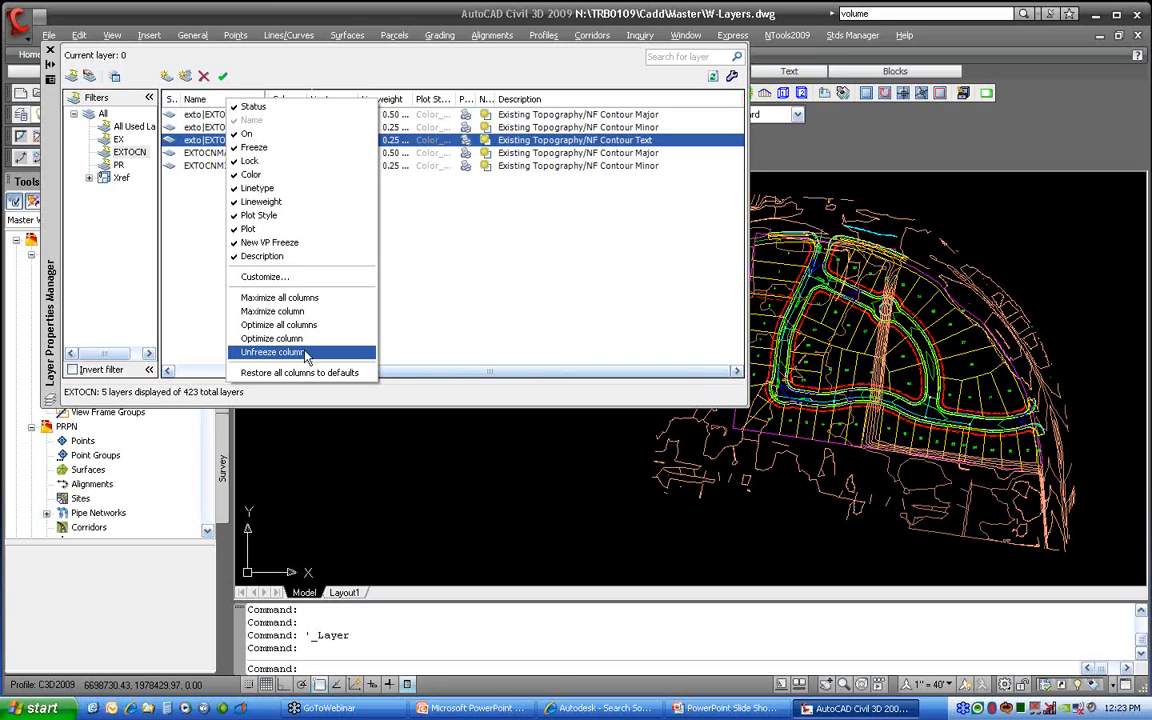
left_click(278, 324)
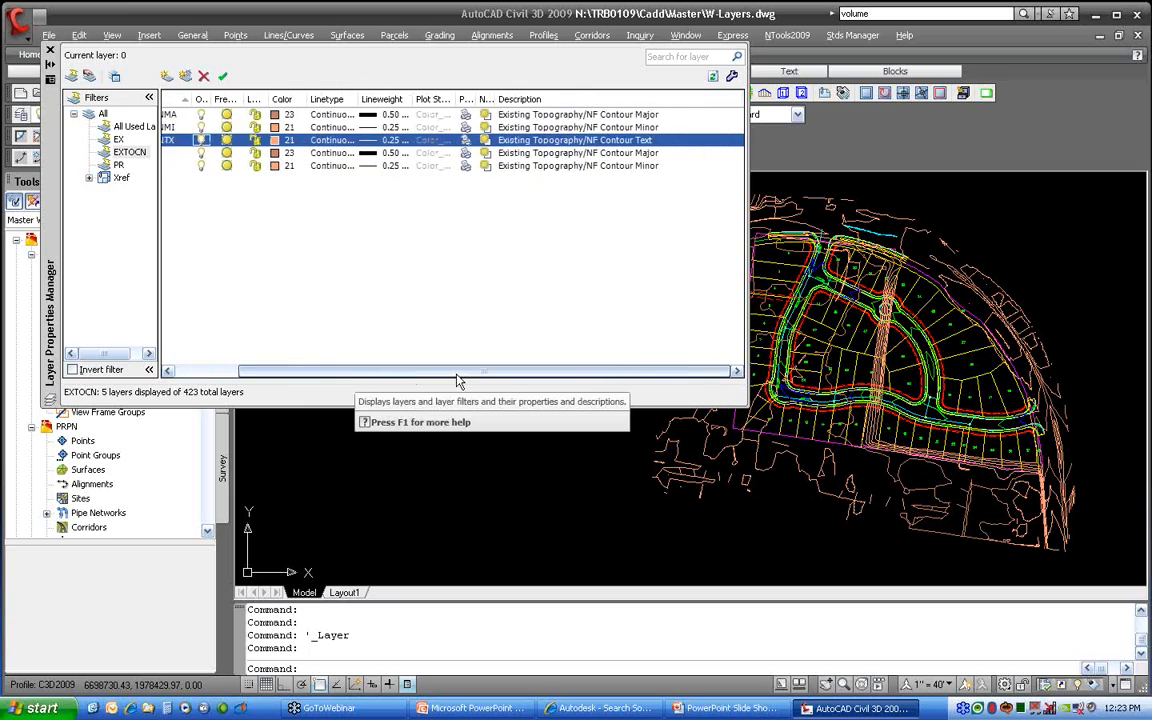
left_click_drag(325, 371, 360, 373)
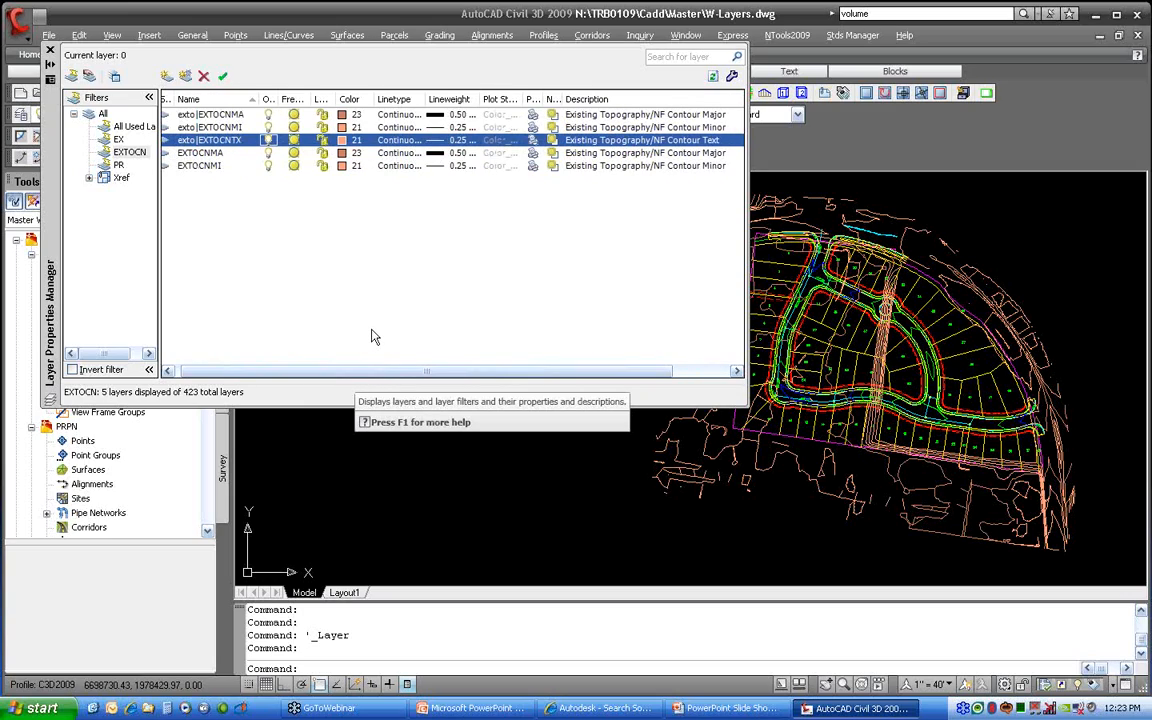
Freeze the layer list columns up to and including the Freeze column, and check how the remaining columns scroll.
right_click(294, 101)
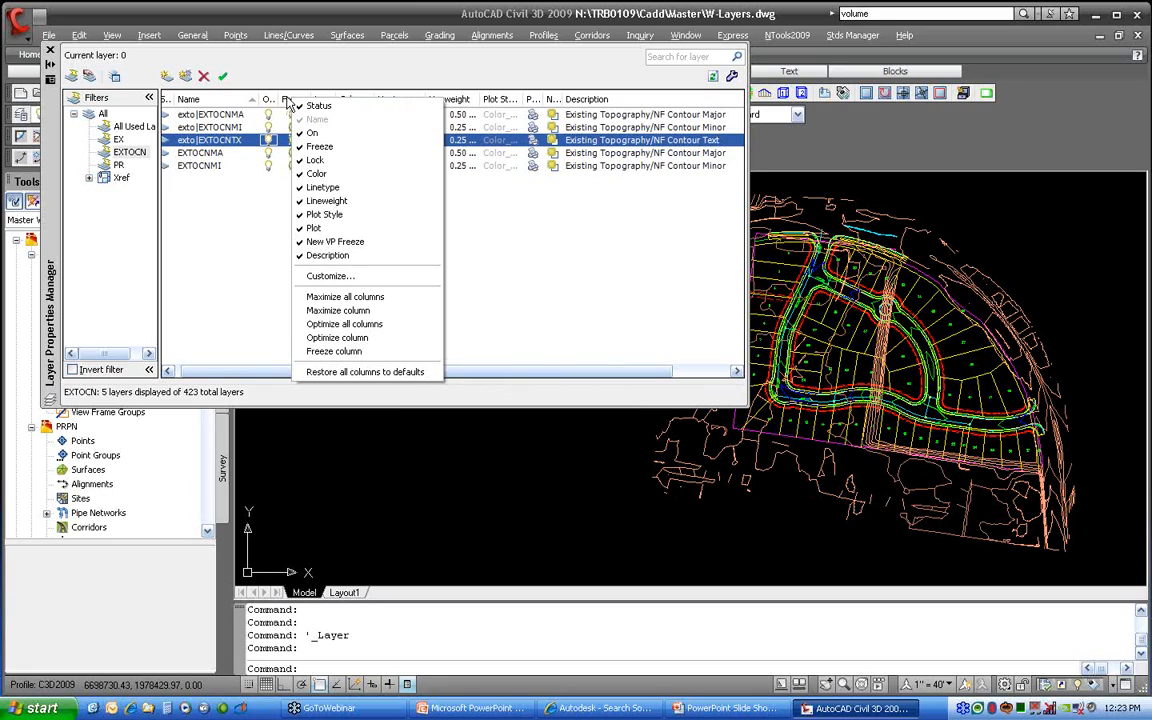
left_click(345, 352)
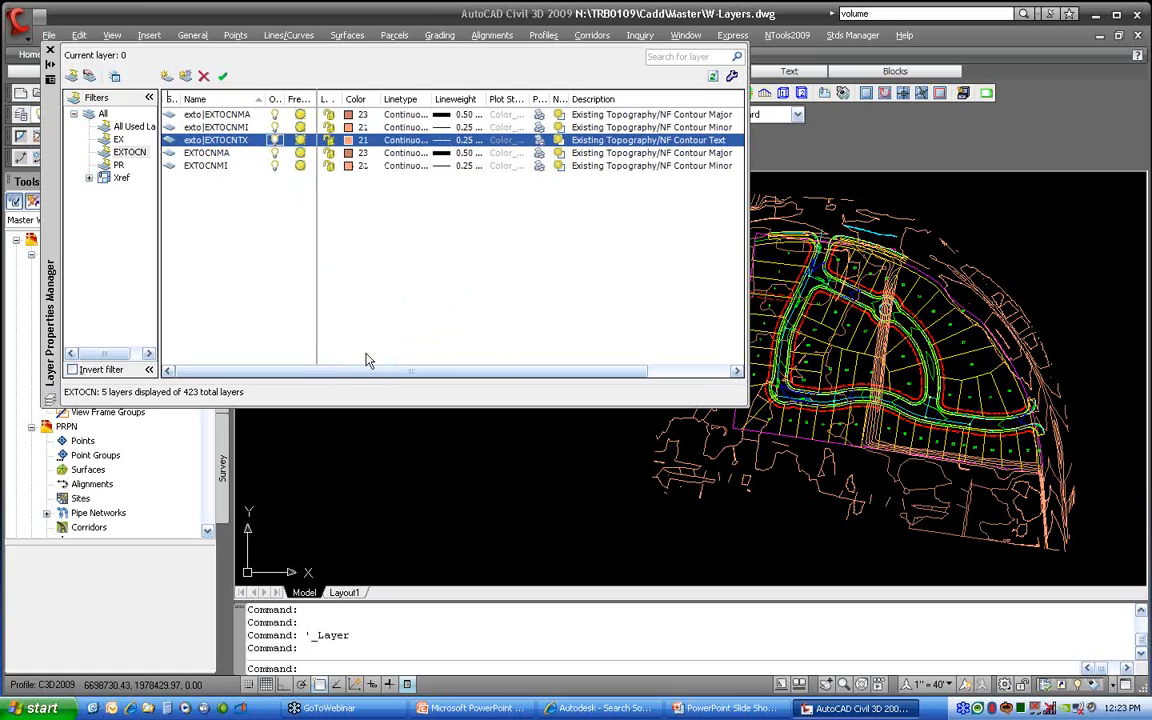
left_click_drag(400, 378, 512, 381)
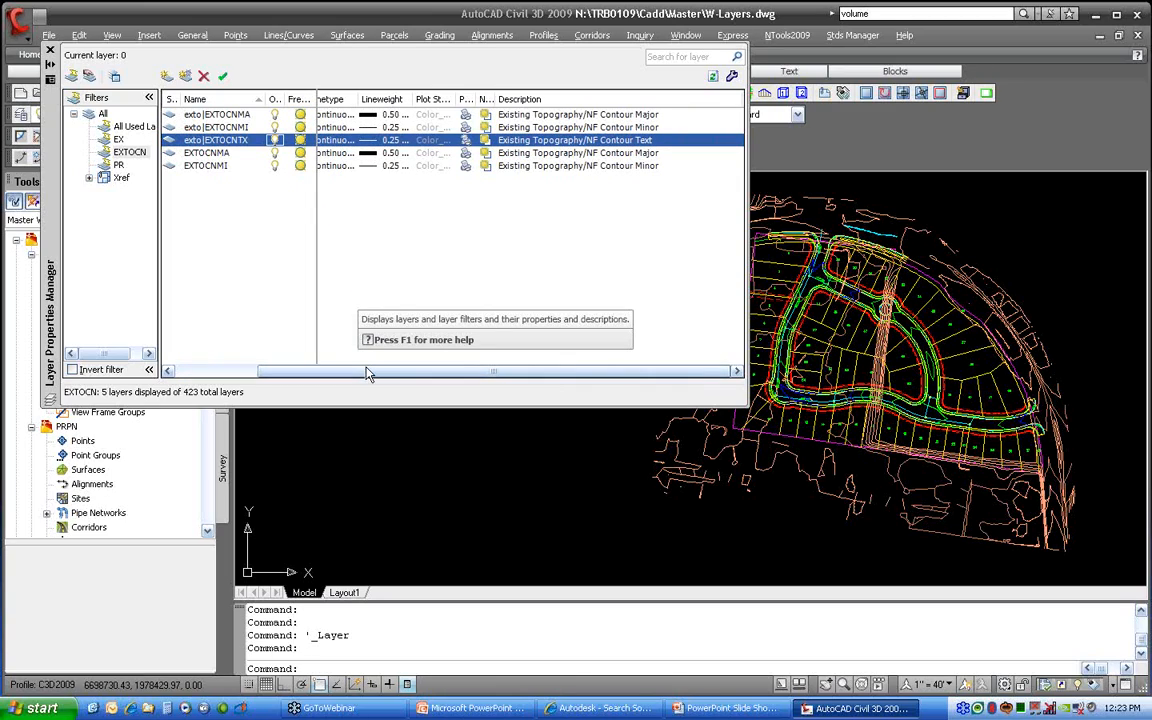
left_click_drag(366, 372, 287, 369)
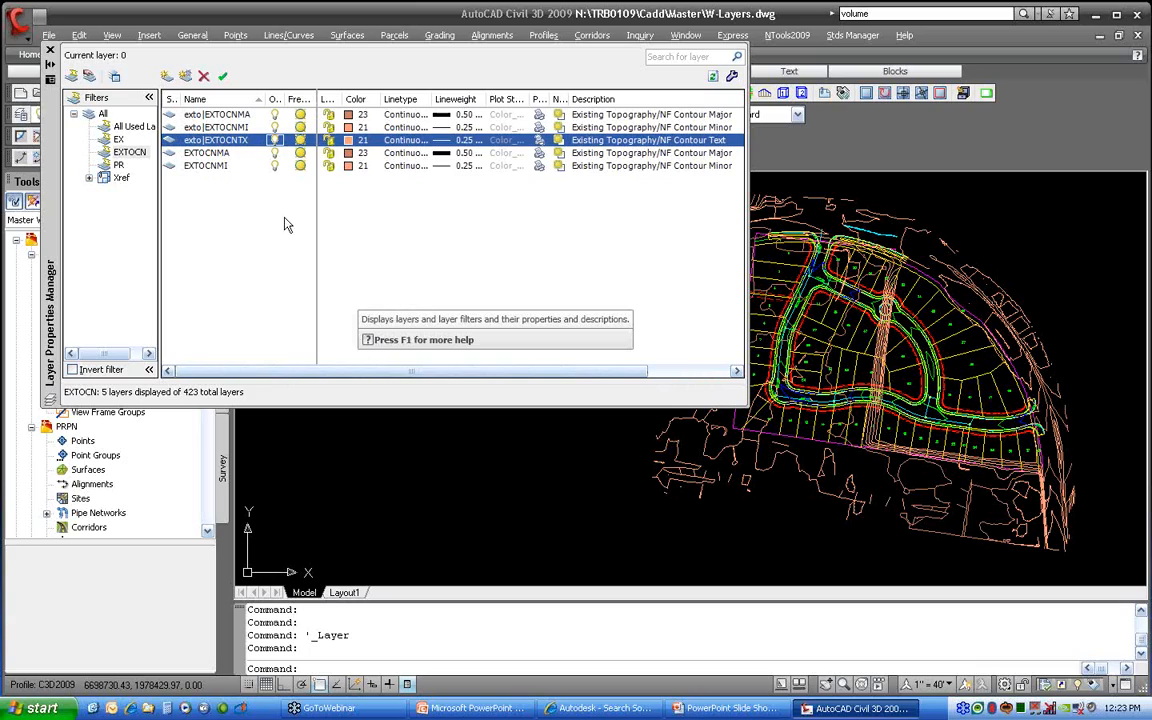
Turn the xref contour layers exto|EXTOCNMI and exto|EXTOCNMA off and back on.
left_click(275, 127)
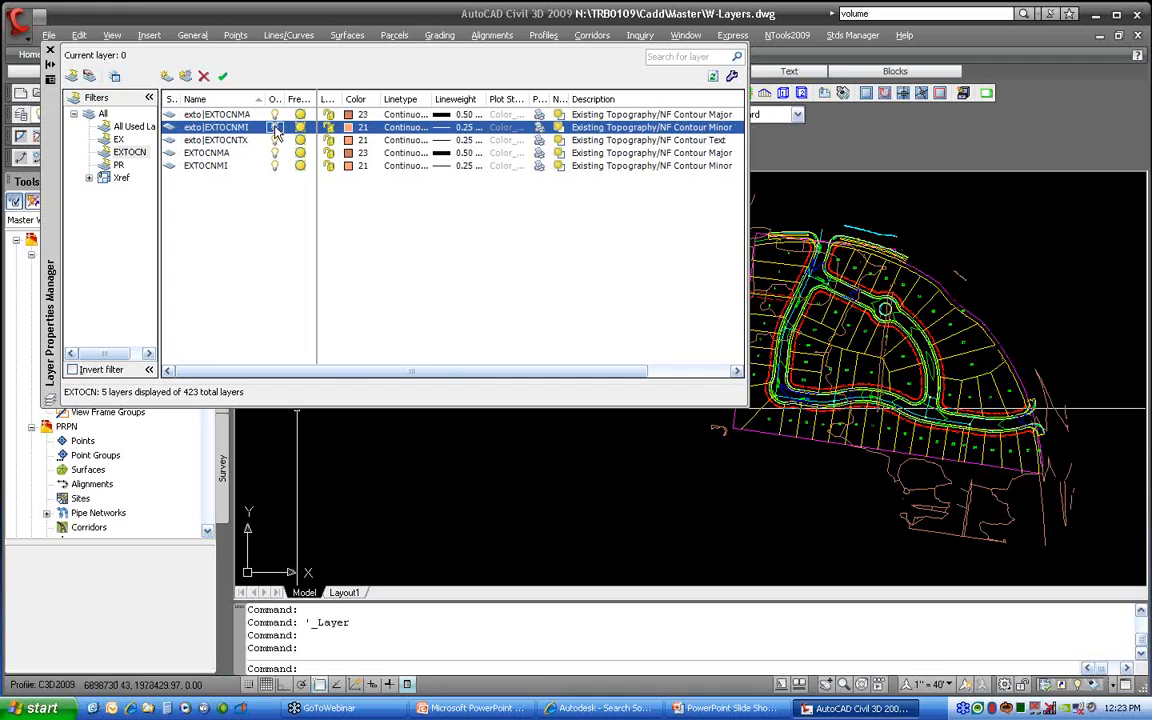
left_click(275, 115)
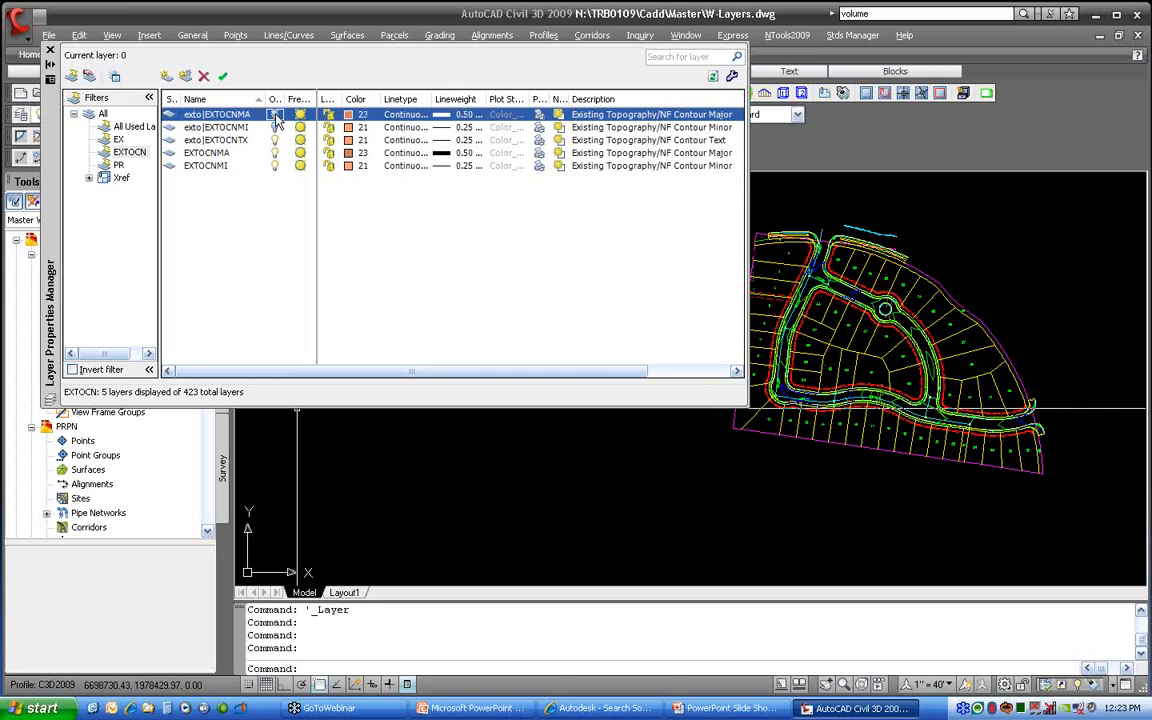
left_click(275, 128)
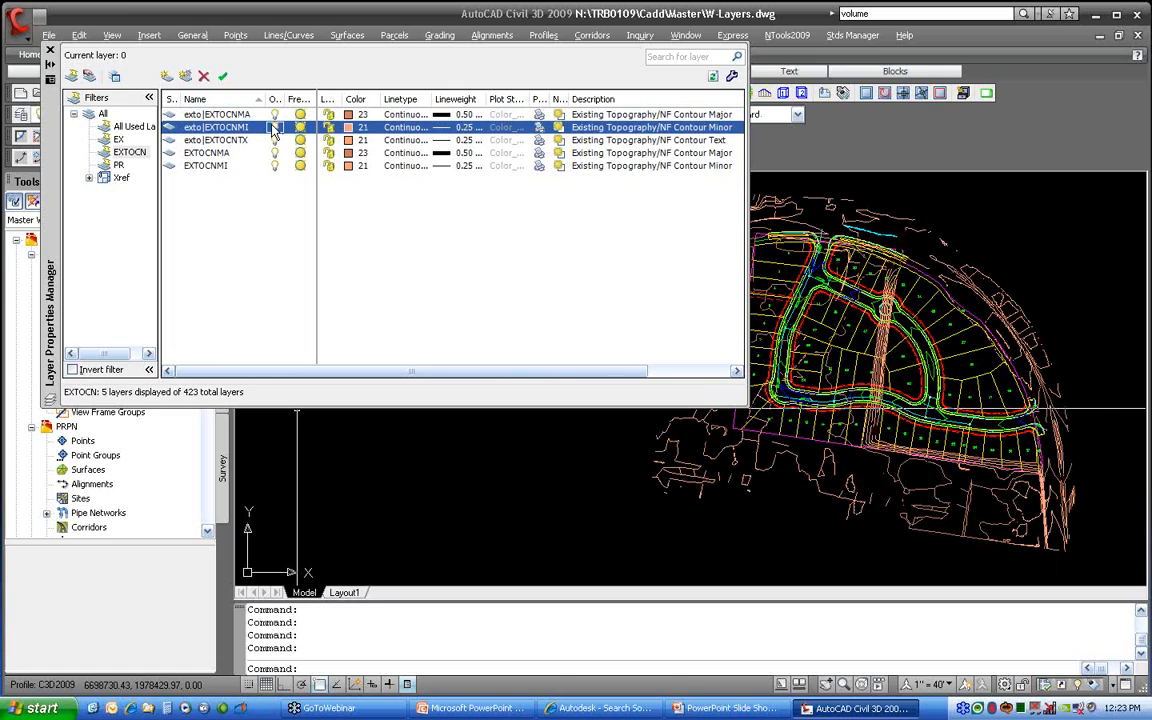
Change the color of layer exto|EXTOCNMI to yellow and set it back to color 21.
left_click(352, 127)
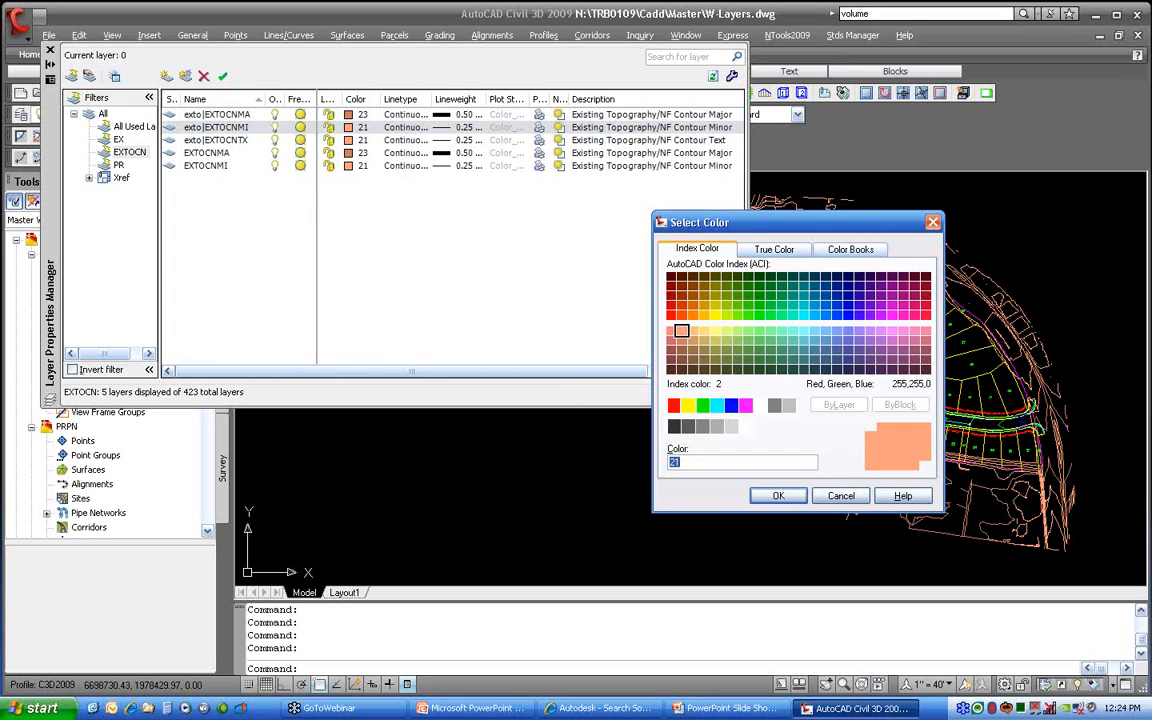
left_click(688, 404)
left_click(778, 496)
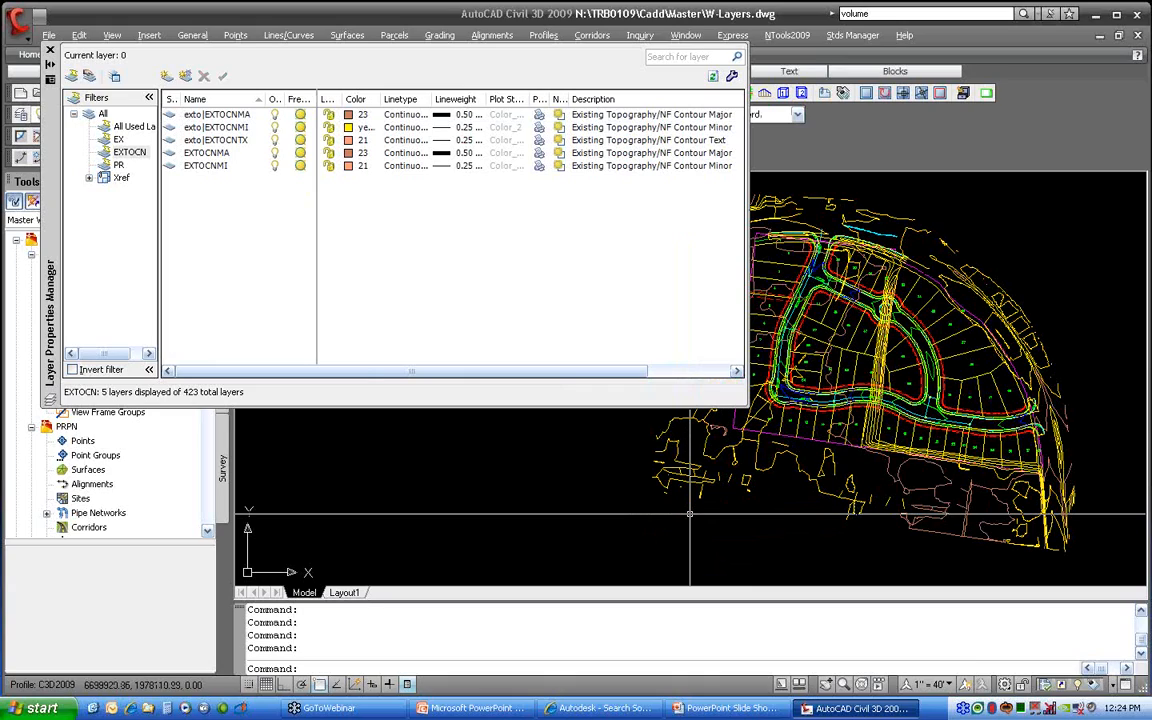
left_click(355, 128)
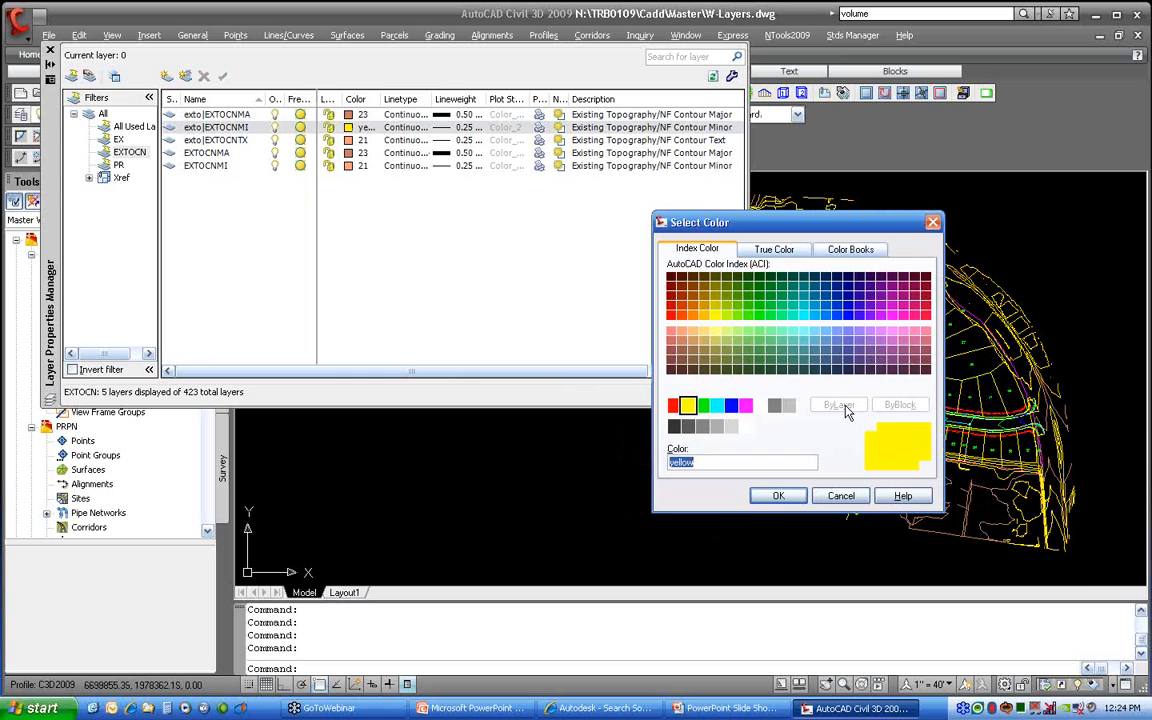
left_click(681, 331)
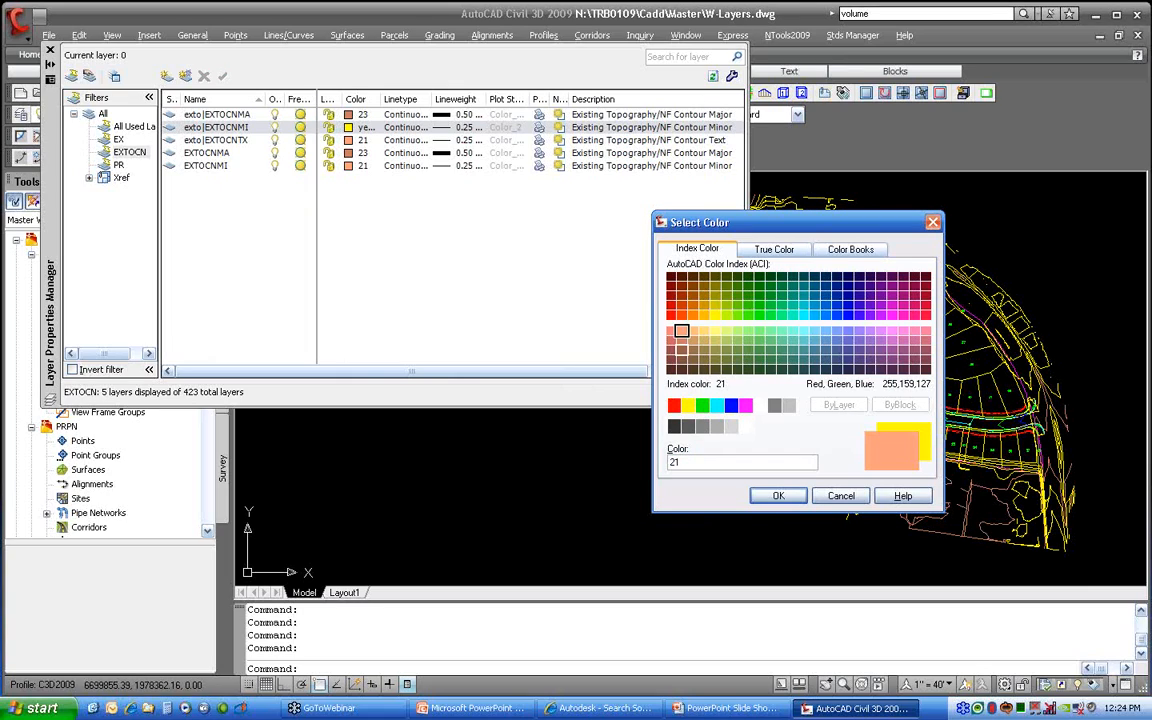
left_click(779, 496)
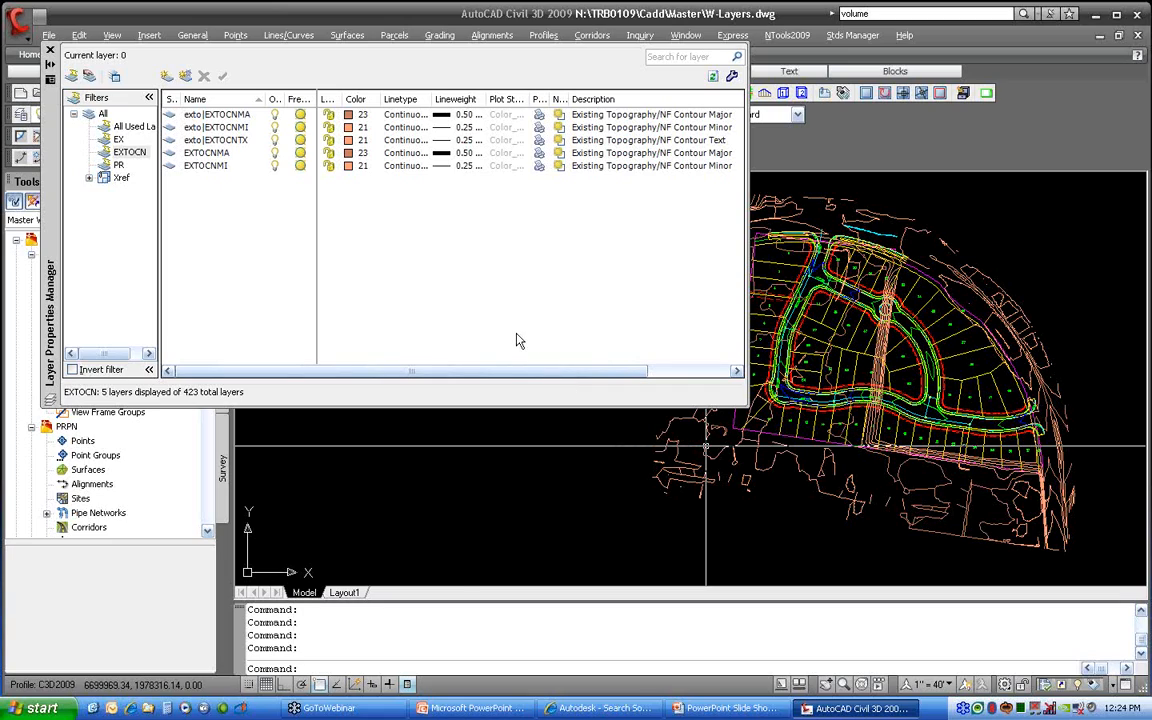
Switch to Layout1 and narrow the Layer Properties Manager to uncover both viewports.
left_click(341, 593)
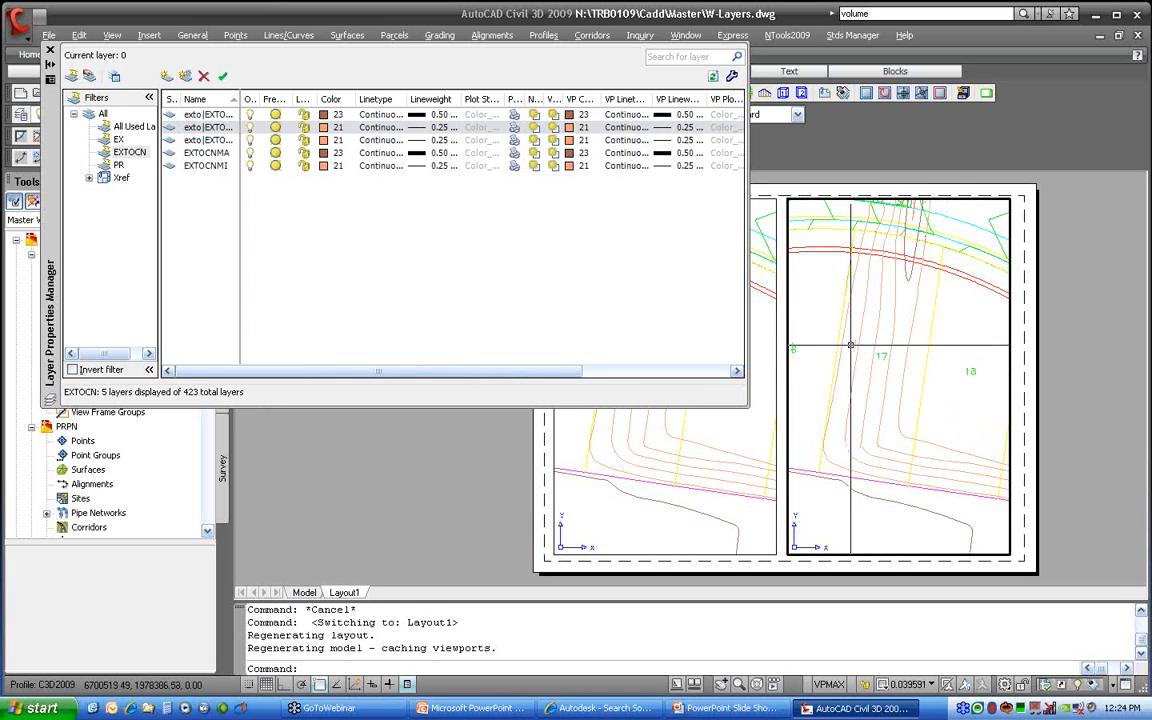
left_click_drag(749, 300, 586, 360)
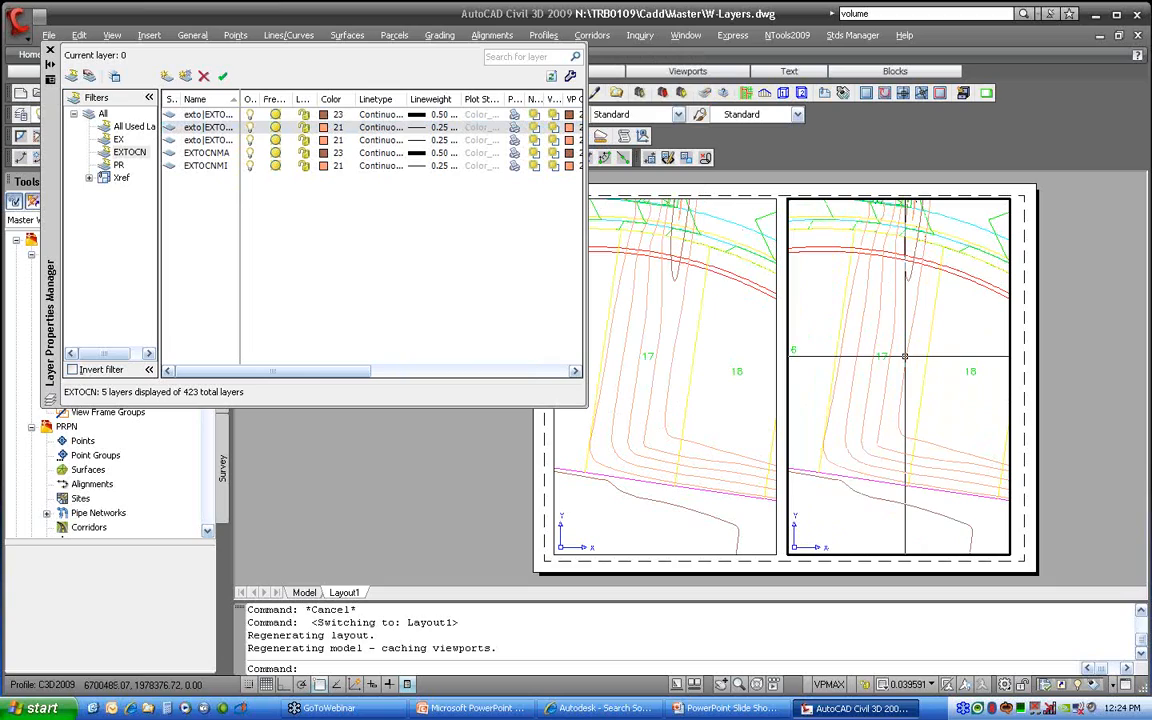
Maximize all layer list columns and bring the viewport override columns, from VP Freeze to VP Lineweight, into view.
right_click(375, 100)
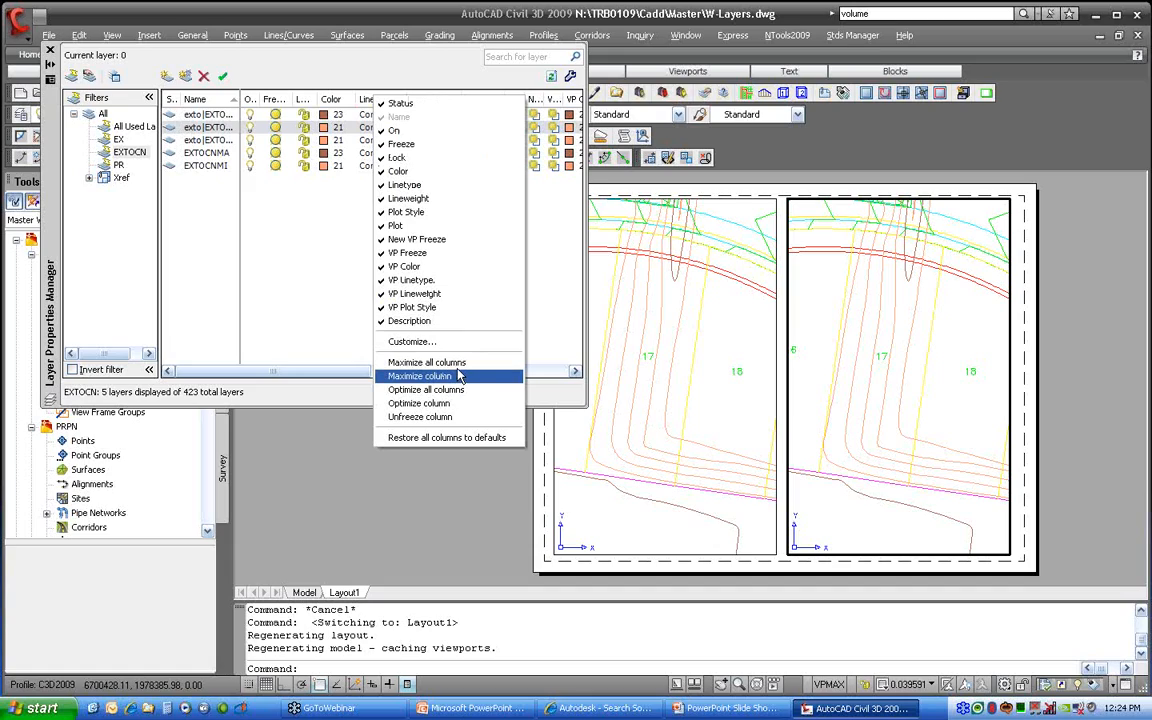
left_click(425, 362)
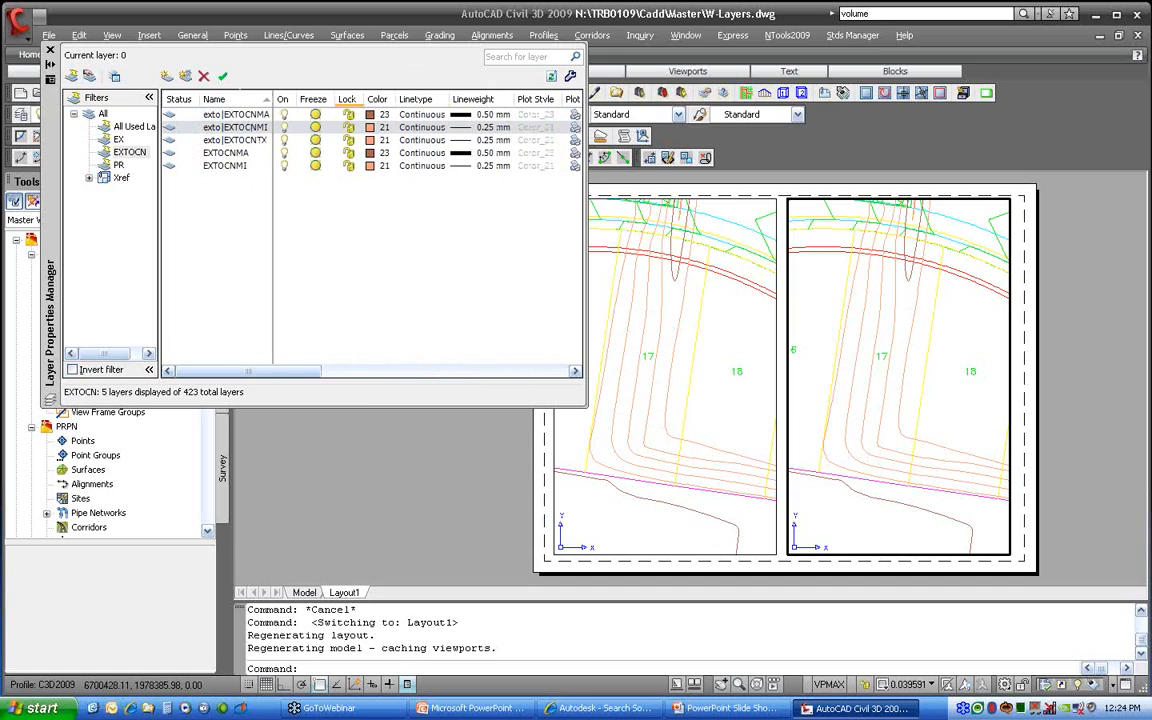
left_click_drag(303, 372, 445, 390)
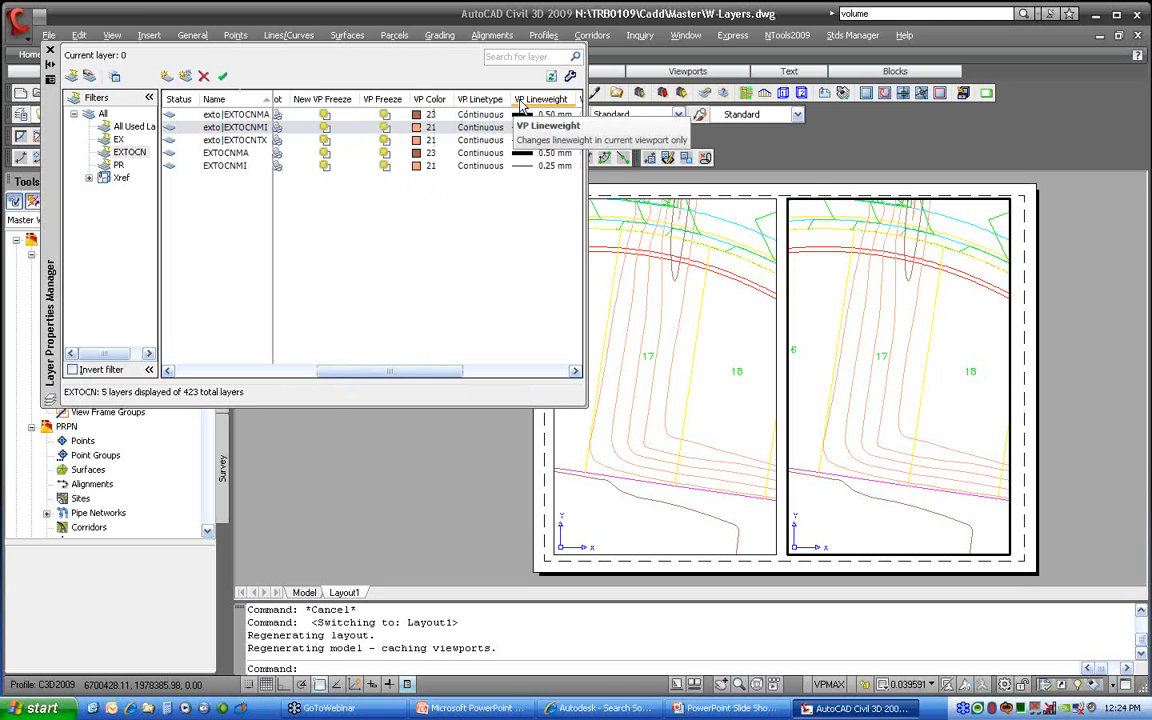
mouse_move(463, 372)
left_mouse_down()
mouse_move(519, 373)
mouse_move(464, 373)
left_mouse_up()
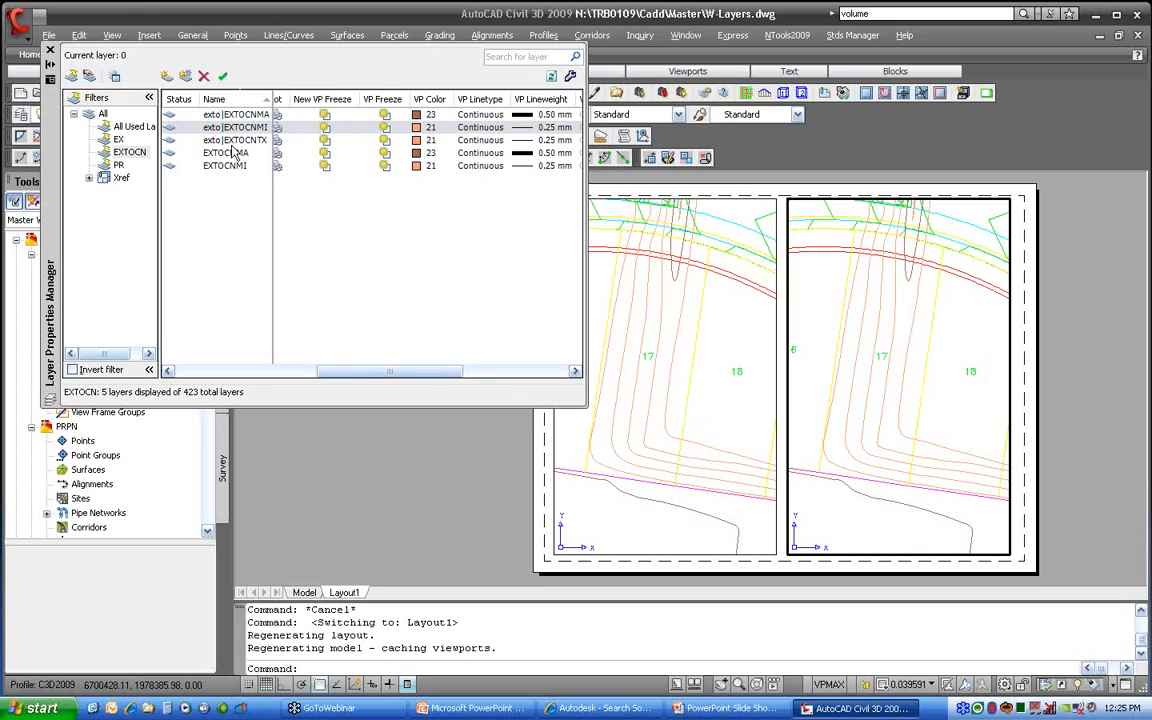
Override layer exto|EXTOCNMI in the current viewport with VP color blue and VP linetype HIDDEN.
left_click(416, 128)
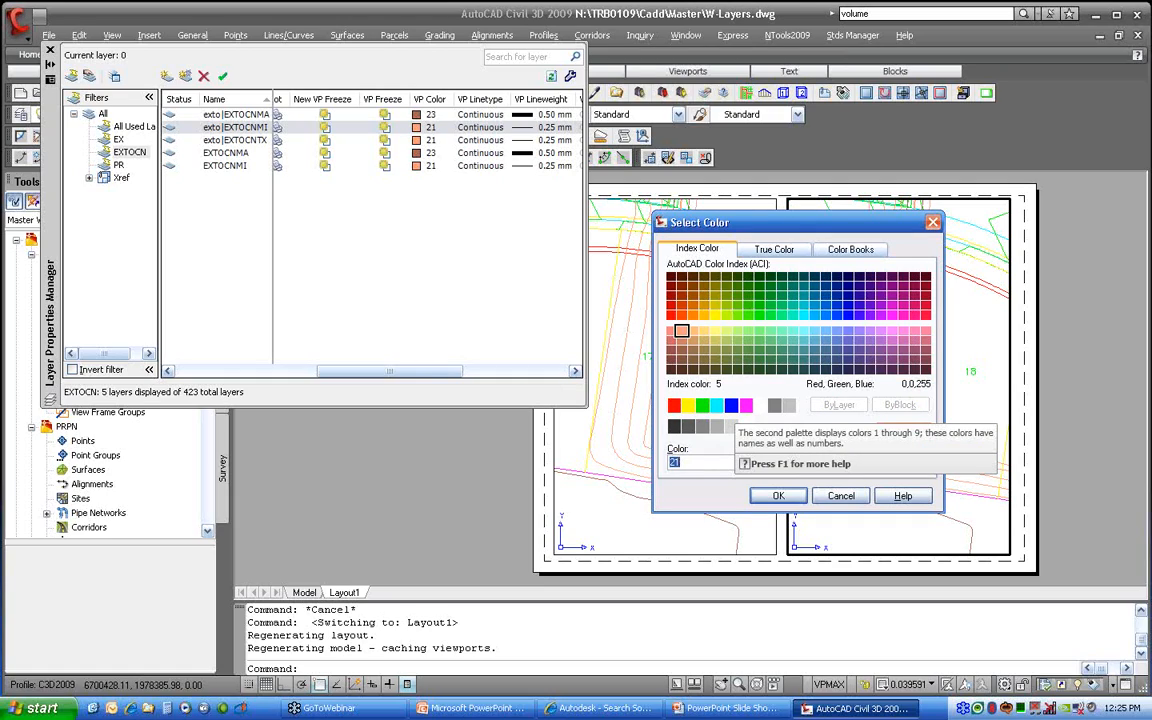
left_click(731, 405)
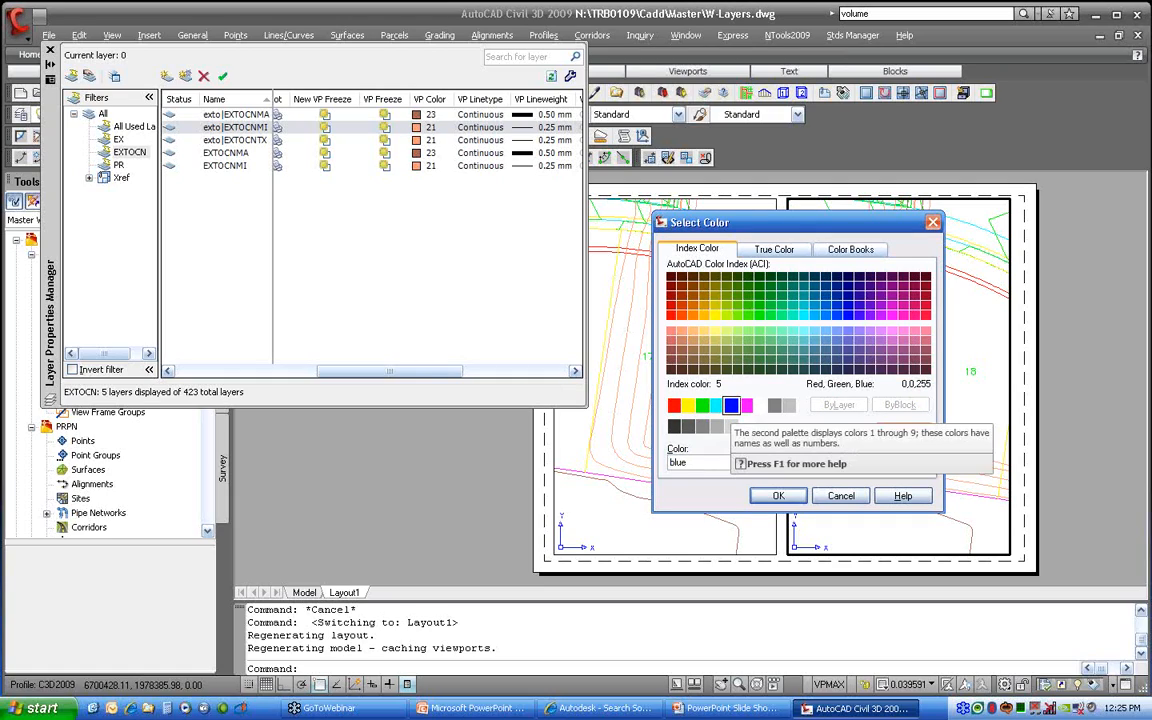
left_click(772, 496)
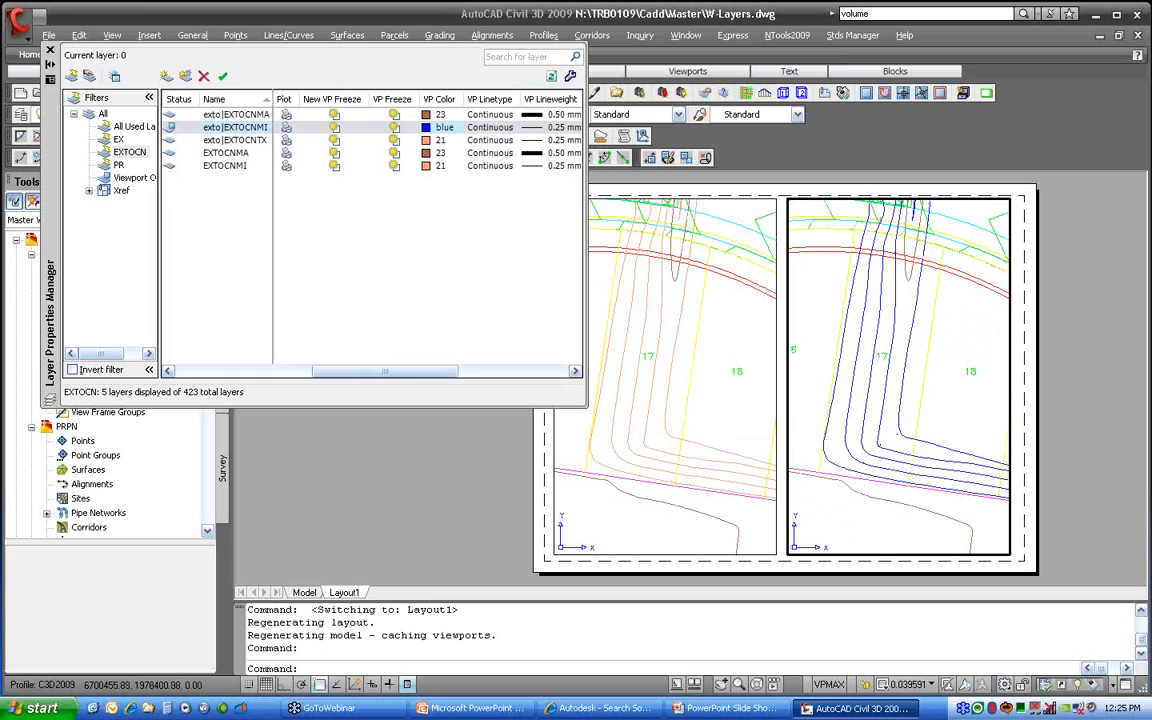
left_click(501, 130)
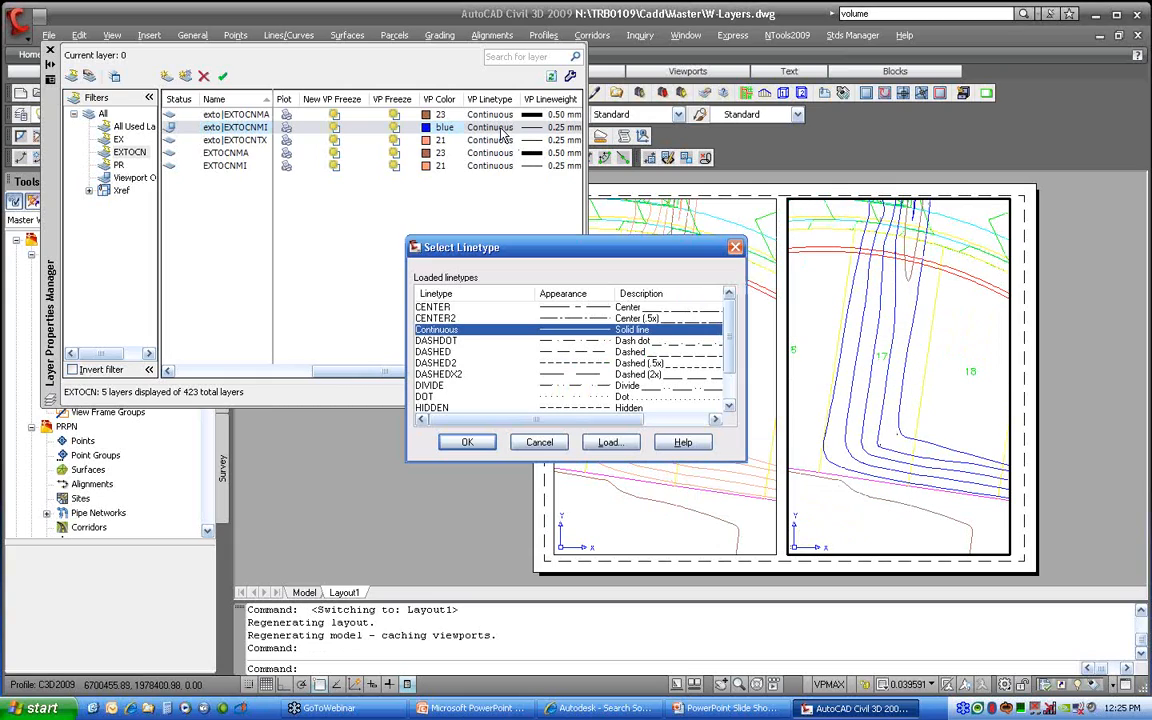
left_click(432, 409)
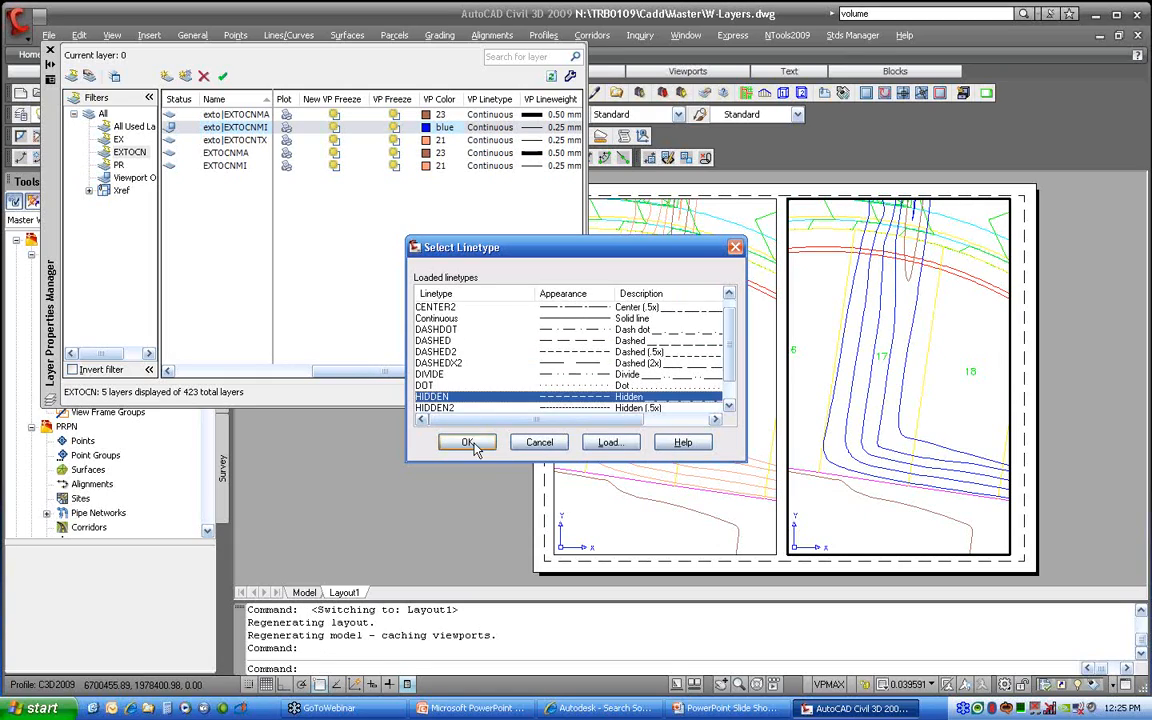
left_click(472, 442)
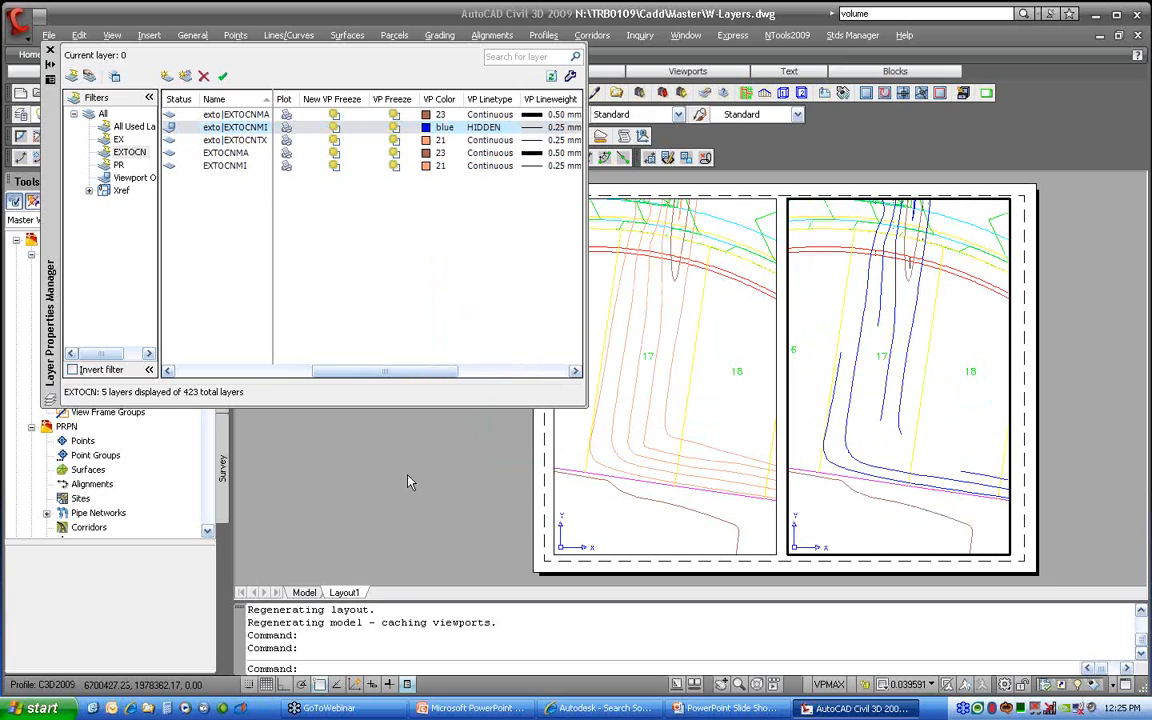
Set the drawing's linetype scale factor (LTSCALE) to 1.
type("ltscale")
key("Return")
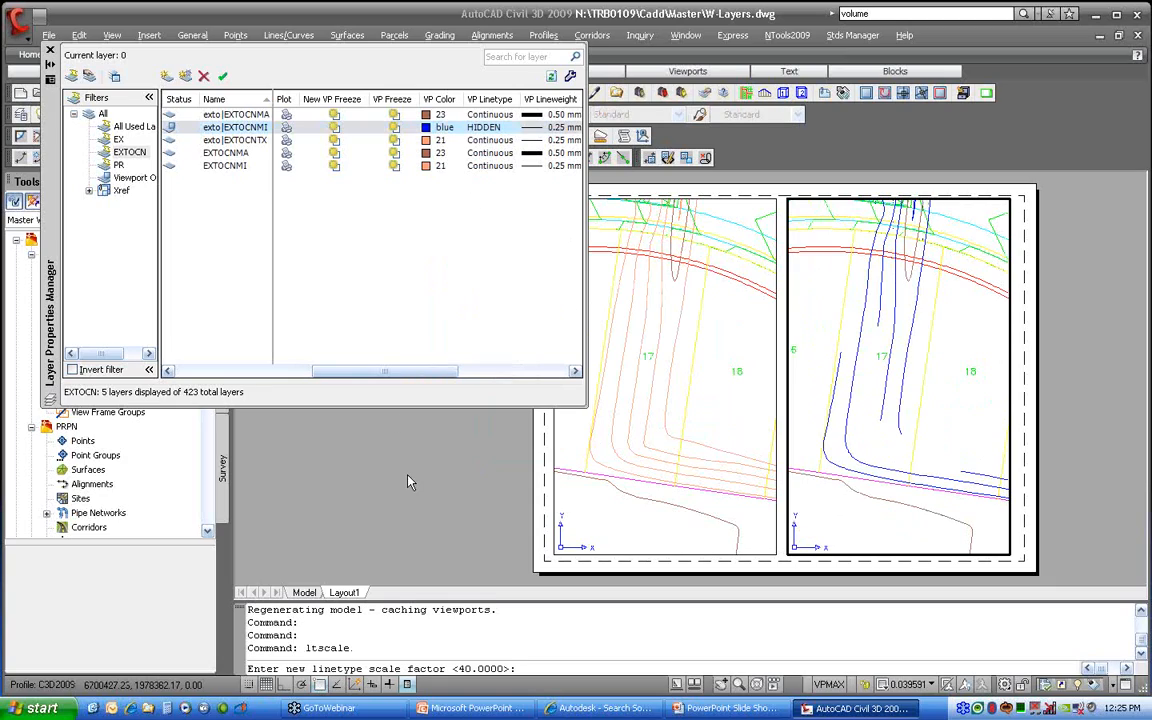
type("1")
key("Return")
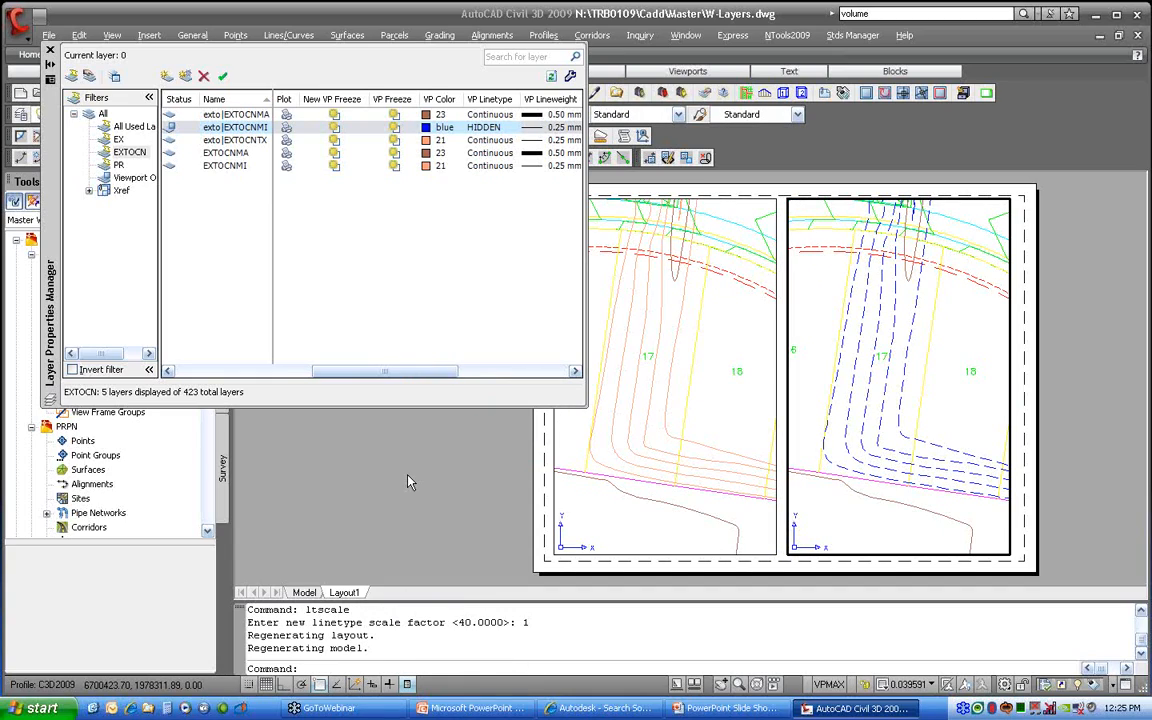
Override the VP color of layer exto|EXTOCNMA with green in the current viewport.
left_click(436, 116)
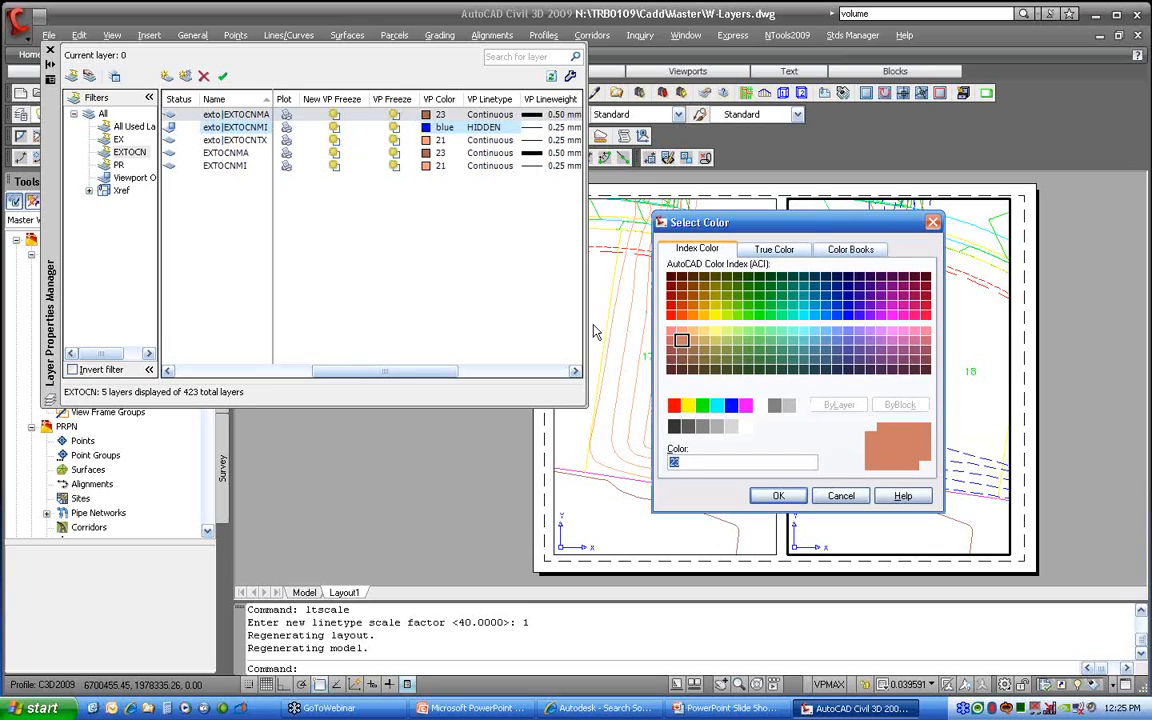
left_click(688, 426)
left_click(702, 405)
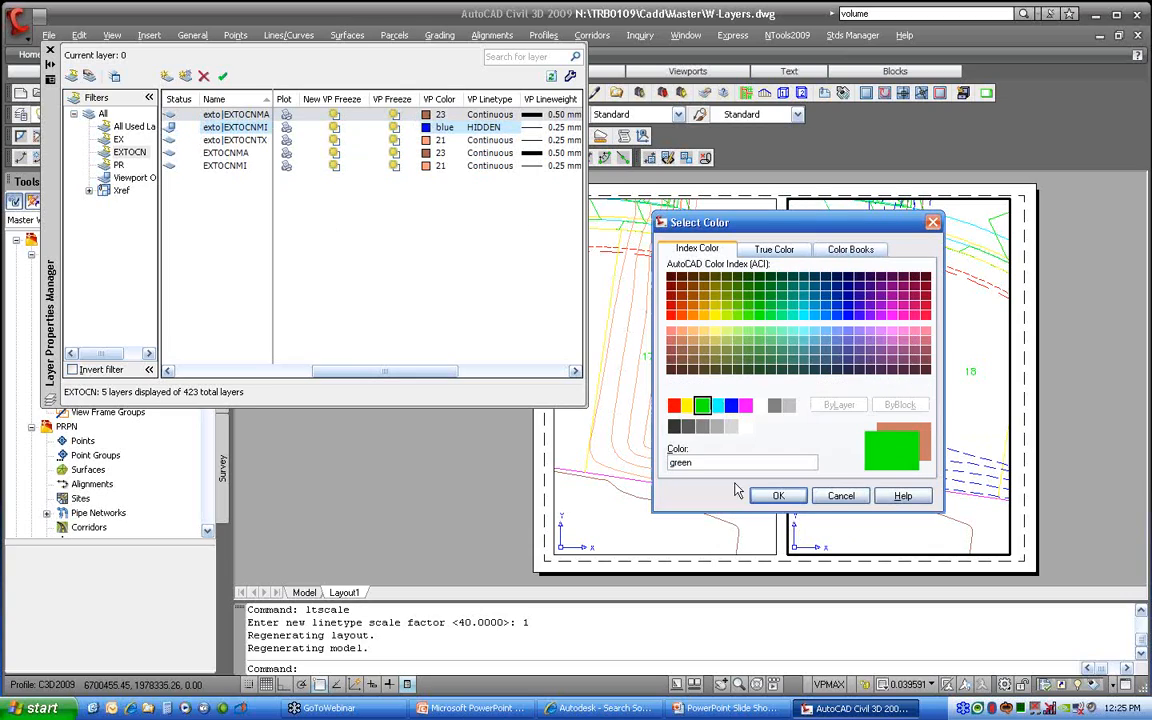
left_click(778, 495)
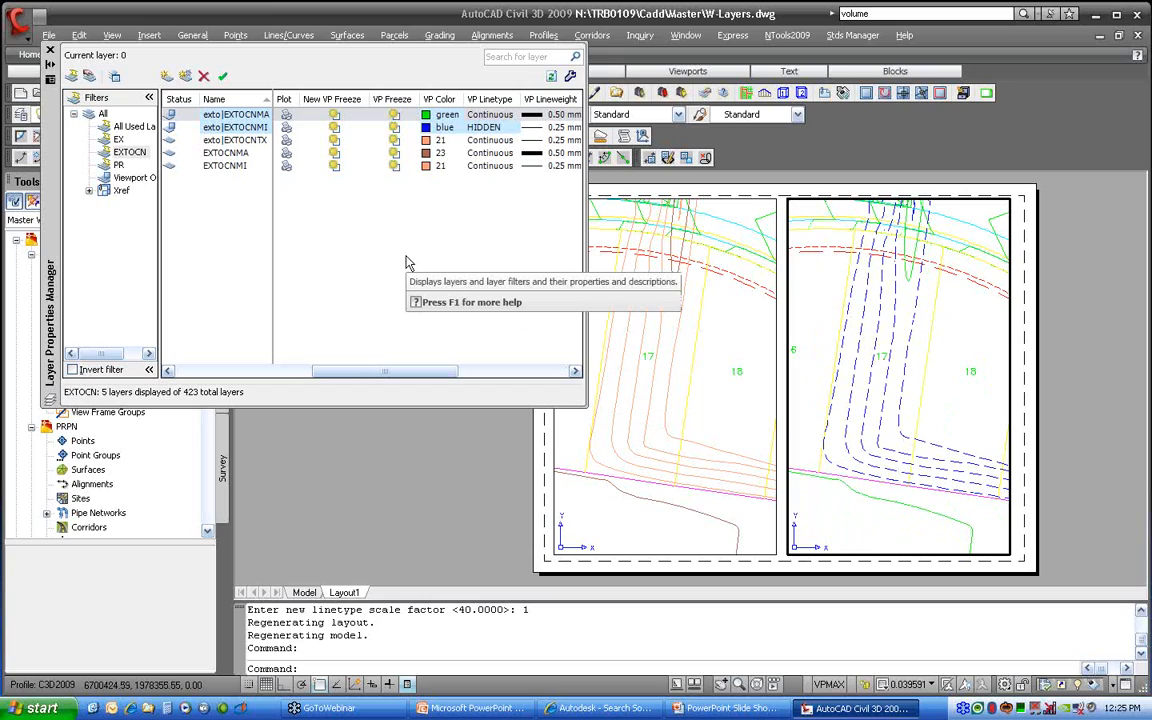
Compare the base color and linetype columns with the viewport override columns for the EXTOCN layers.
left_click(213, 178)
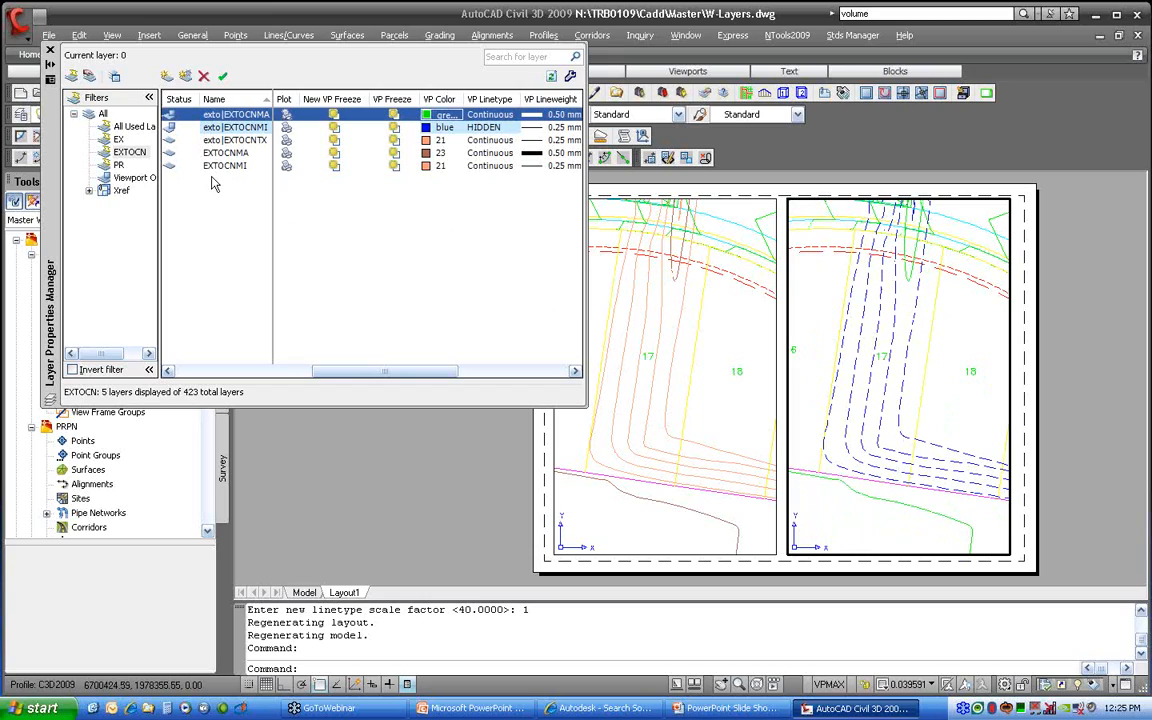
double_click(219, 167)
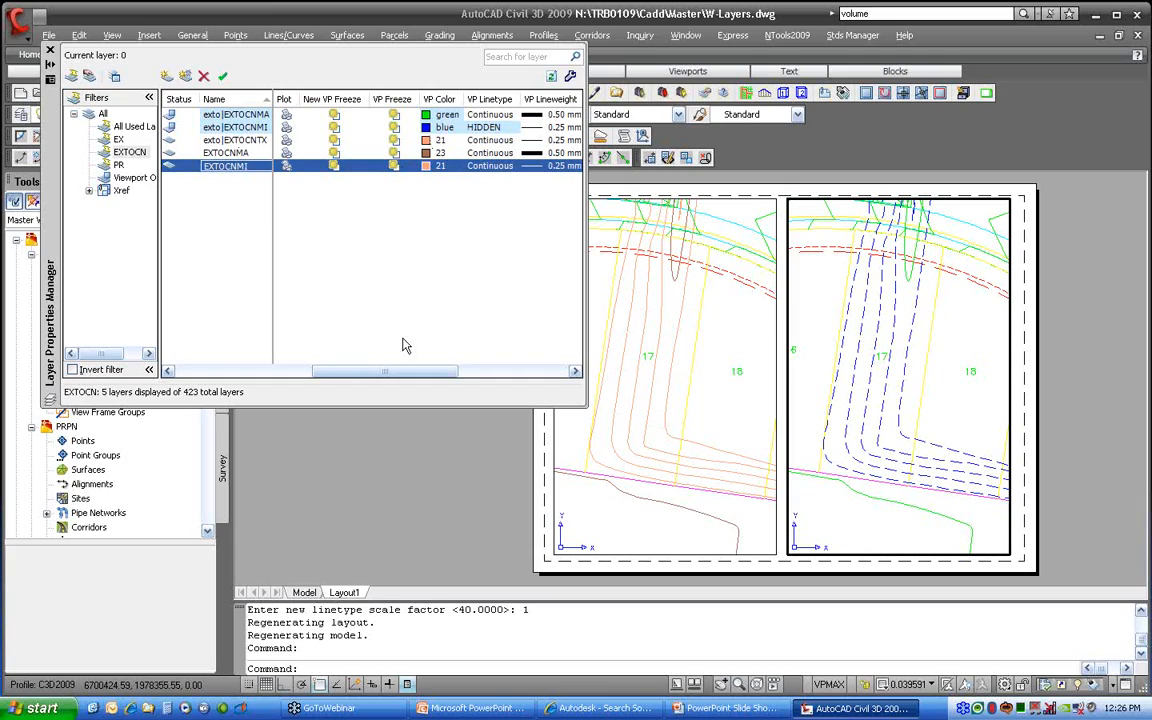
left_click_drag(413, 371, 285, 372)
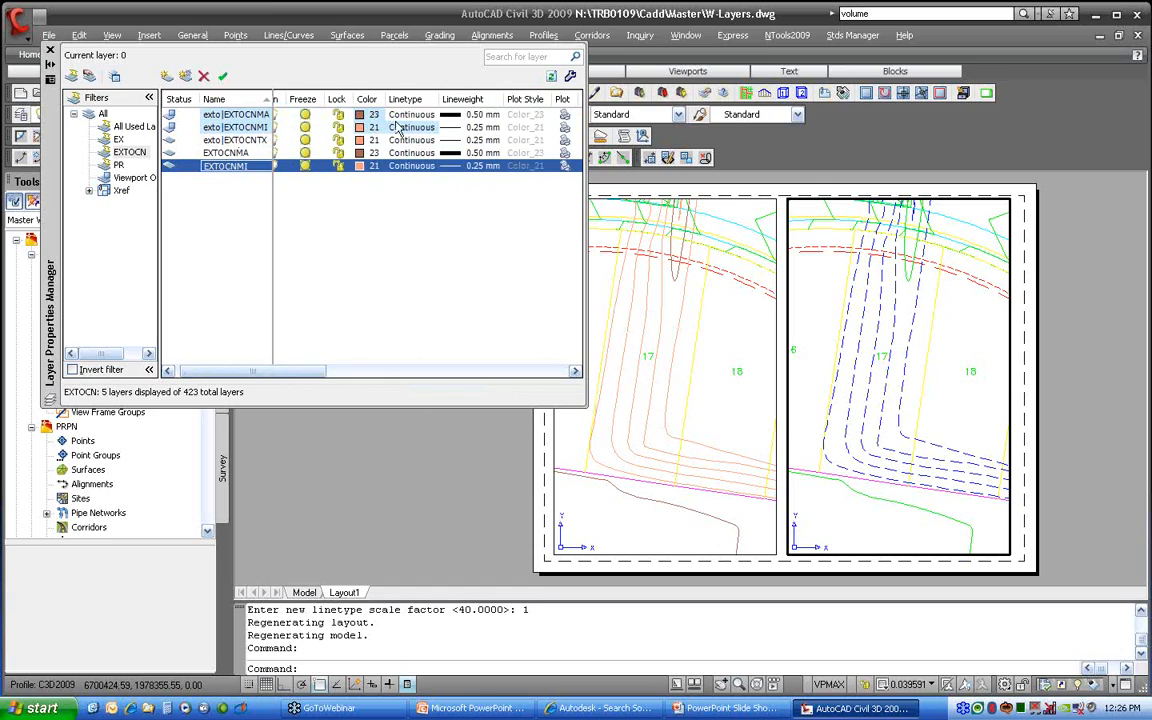
left_click_drag(308, 372, 473, 385)
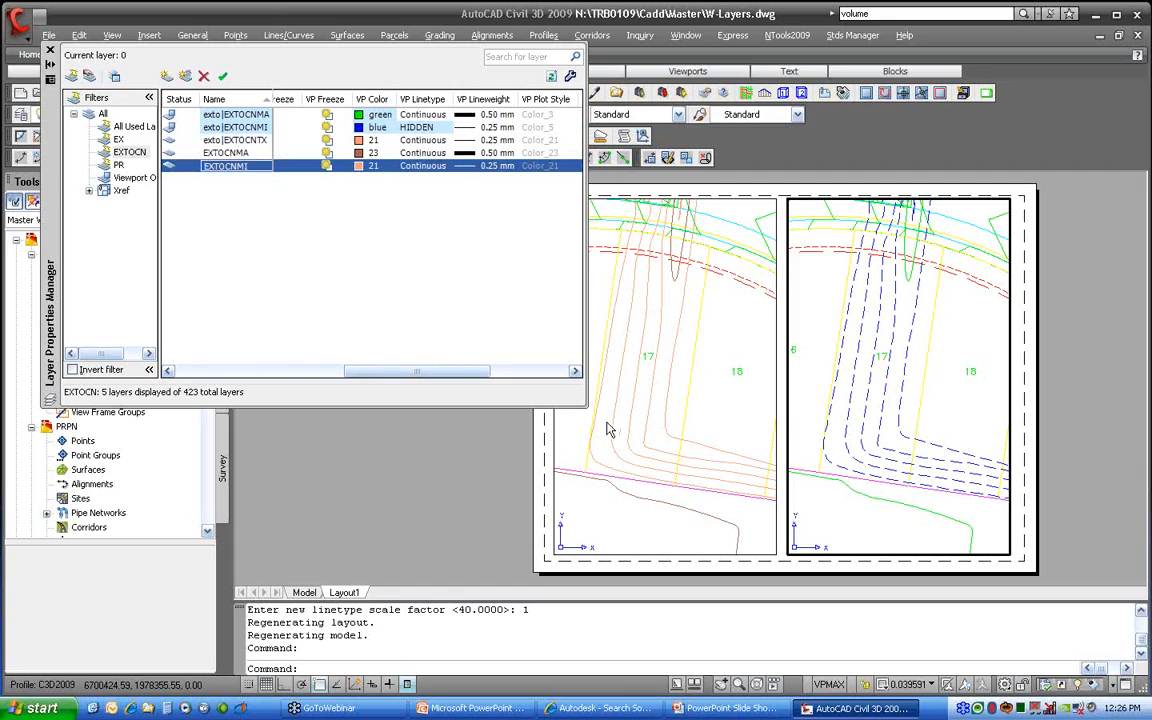
Activate the other layout viewport and override the VP color of layers exto|EXTOCNMA and exto|EXTOCNMI with red.
left_click(699, 380)
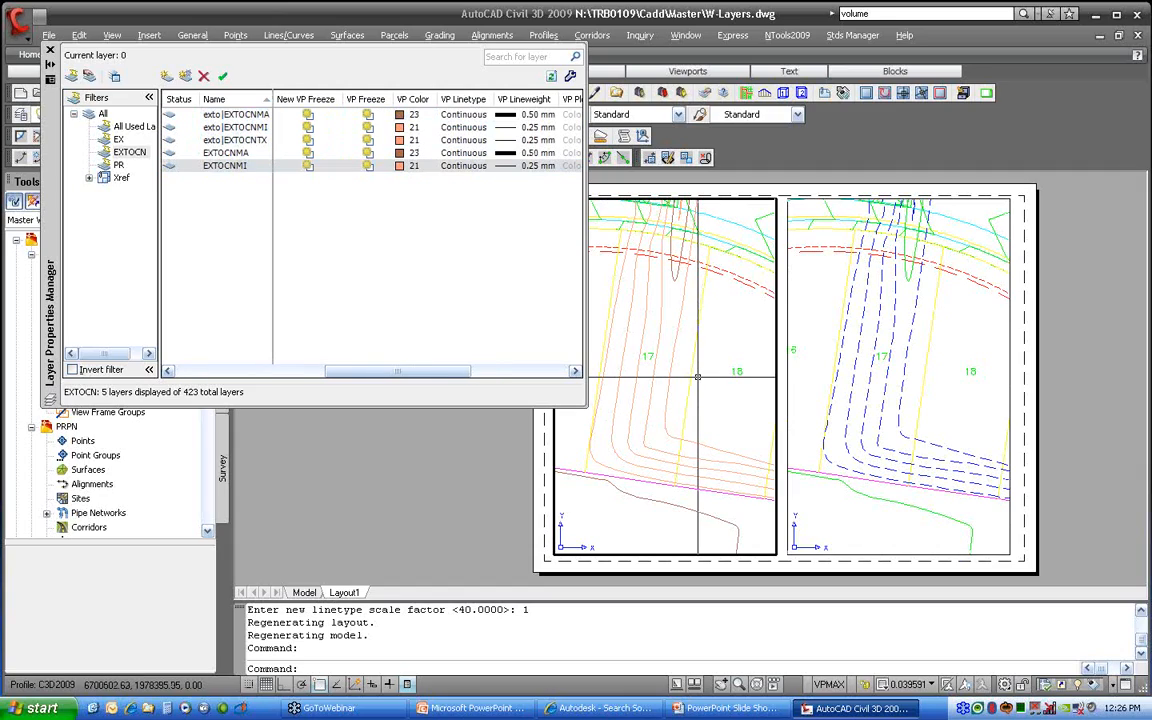
mouse_move(380, 373)
left_mouse_down()
mouse_move(501, 386)
mouse_move(323, 385)
mouse_move(365, 388)
left_mouse_up()
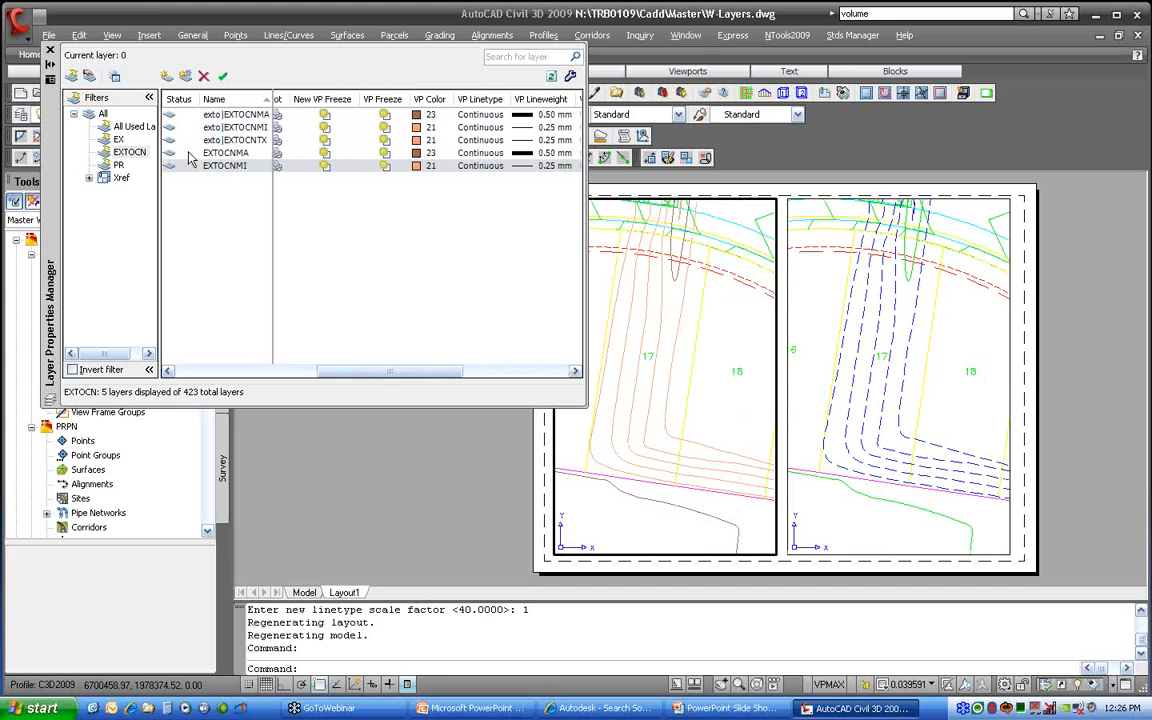
left_click(231, 116, "ctrl")
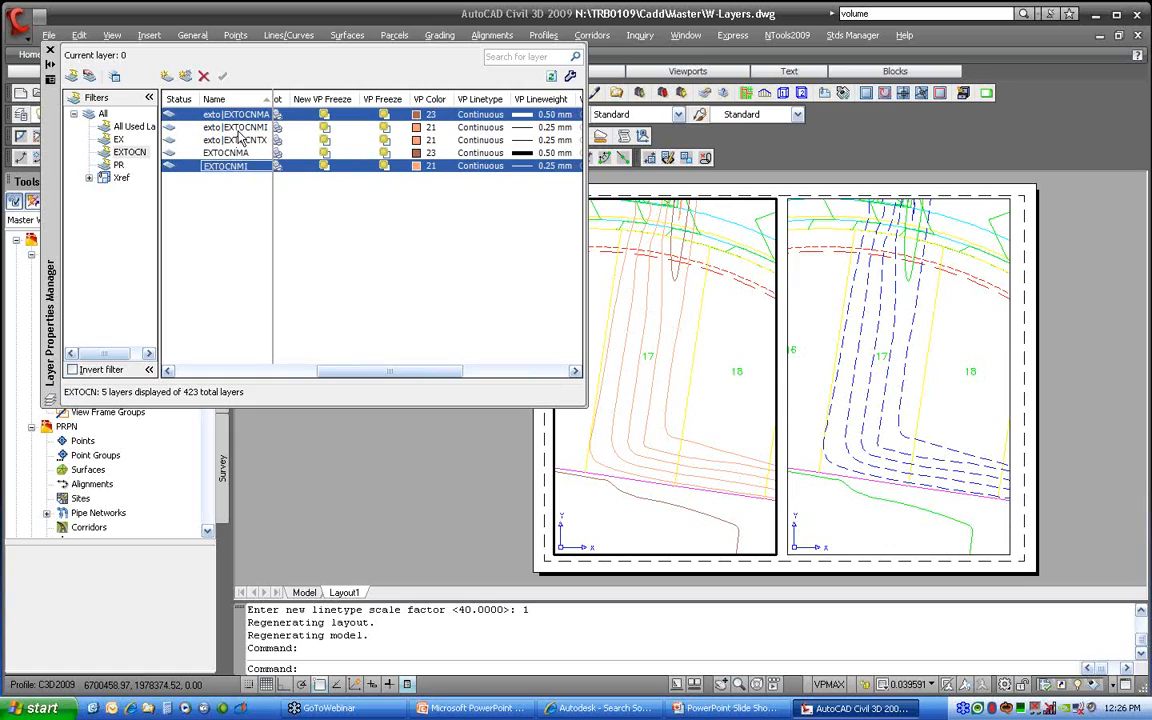
left_click(211, 169)
left_click(207, 126)
left_click(216, 115, "ctrl")
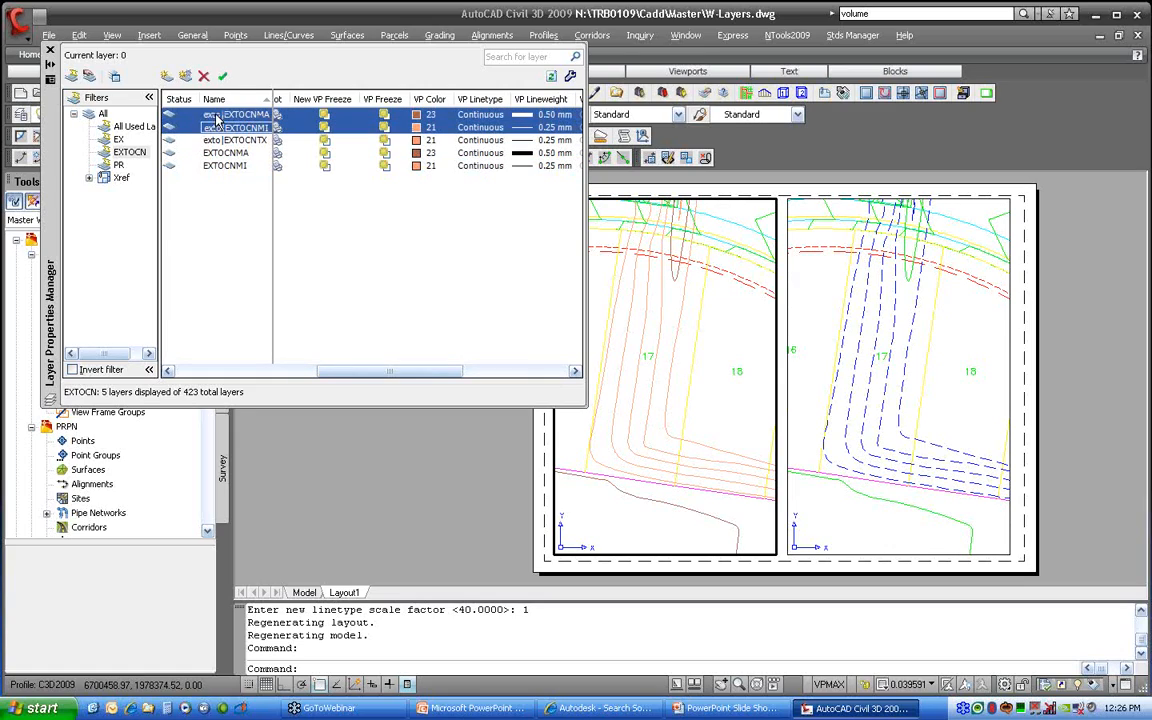
left_click(419, 127)
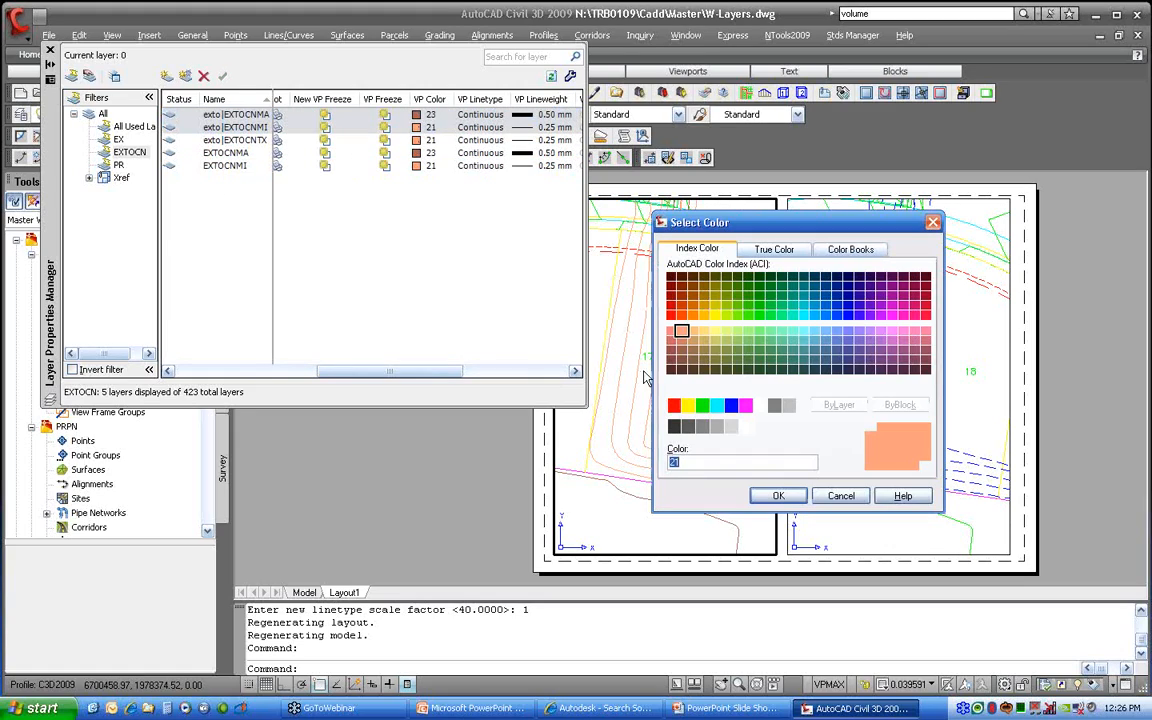
left_click(674, 405)
left_click(778, 496)
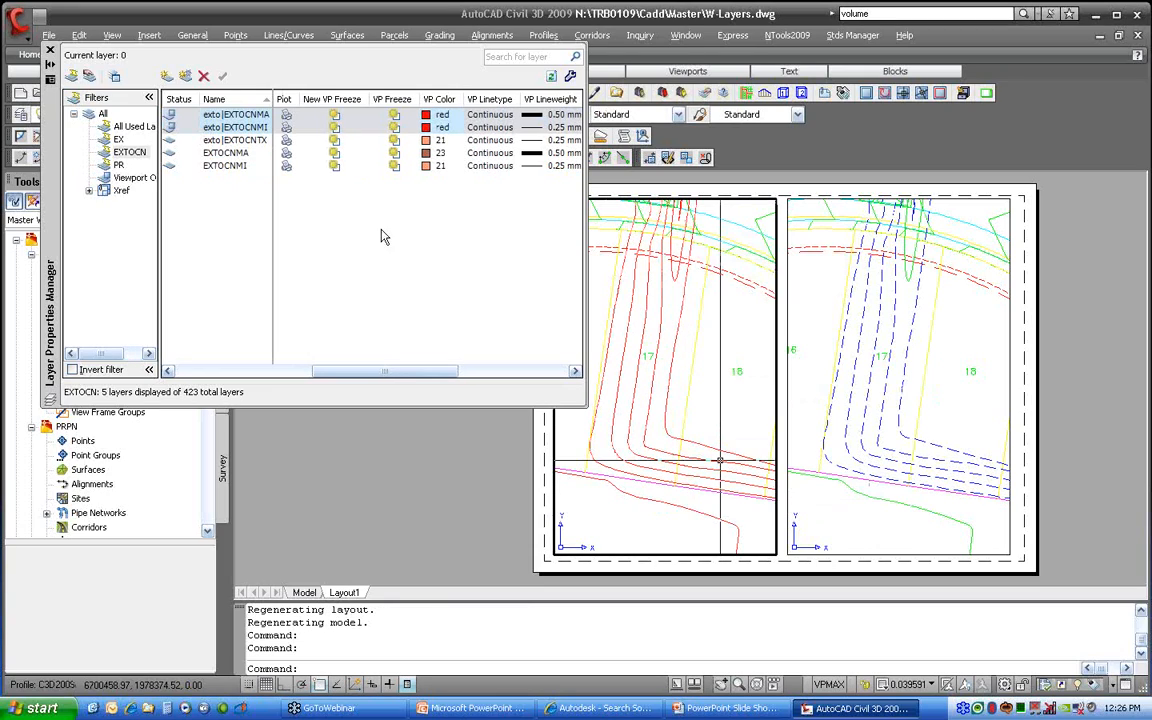
Override the VP linetype of layers exto|EXTOCNMA and exto|EXTOCNMI with DOT in the current viewport.
left_click(481, 128)
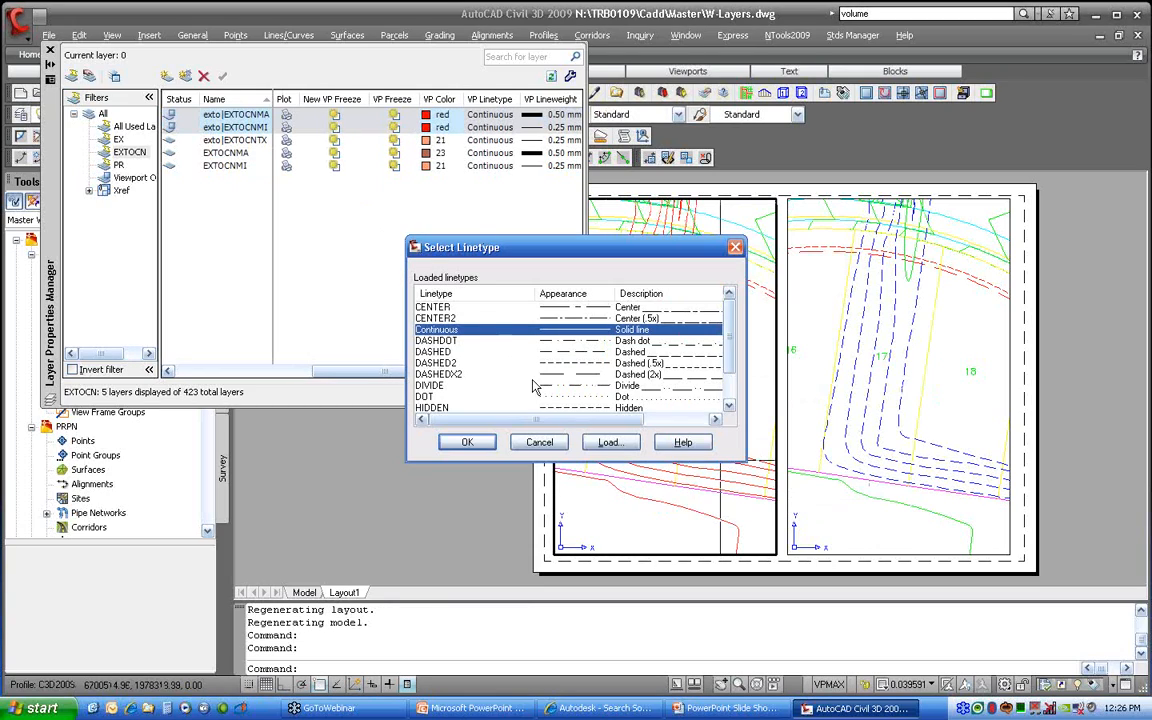
left_click(424, 396)
left_click(467, 442)
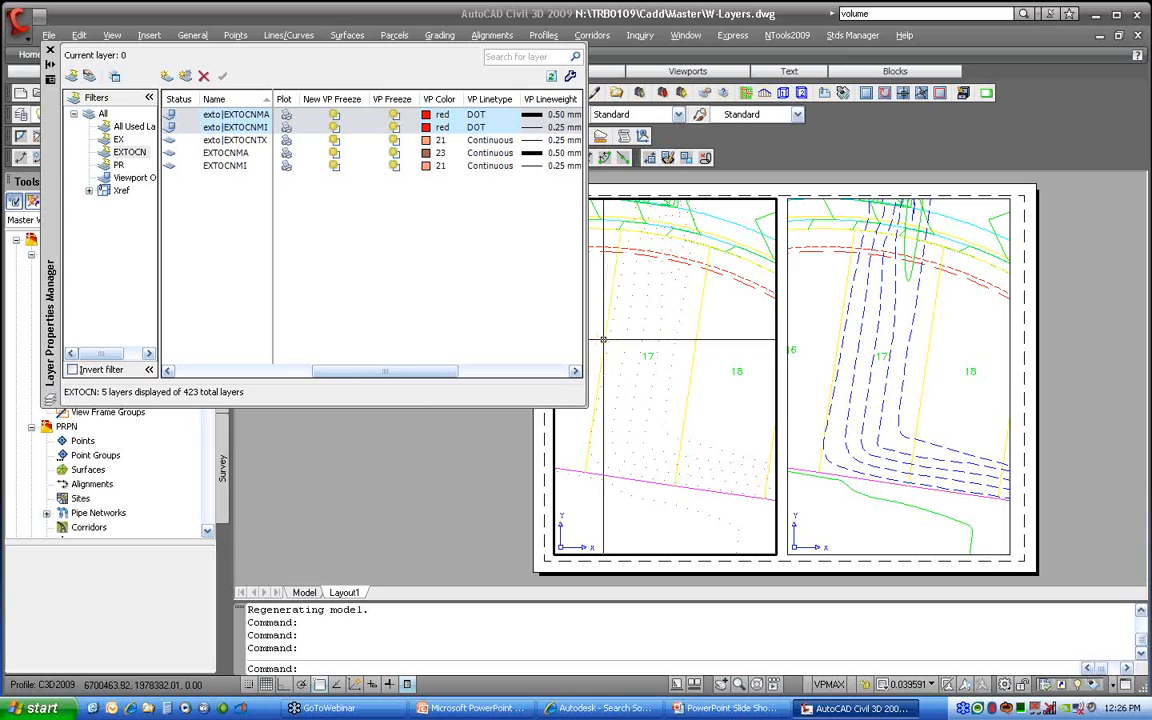
List all layers of the drawing and sort them by status so the overridden layers come first.
left_click(103, 114)
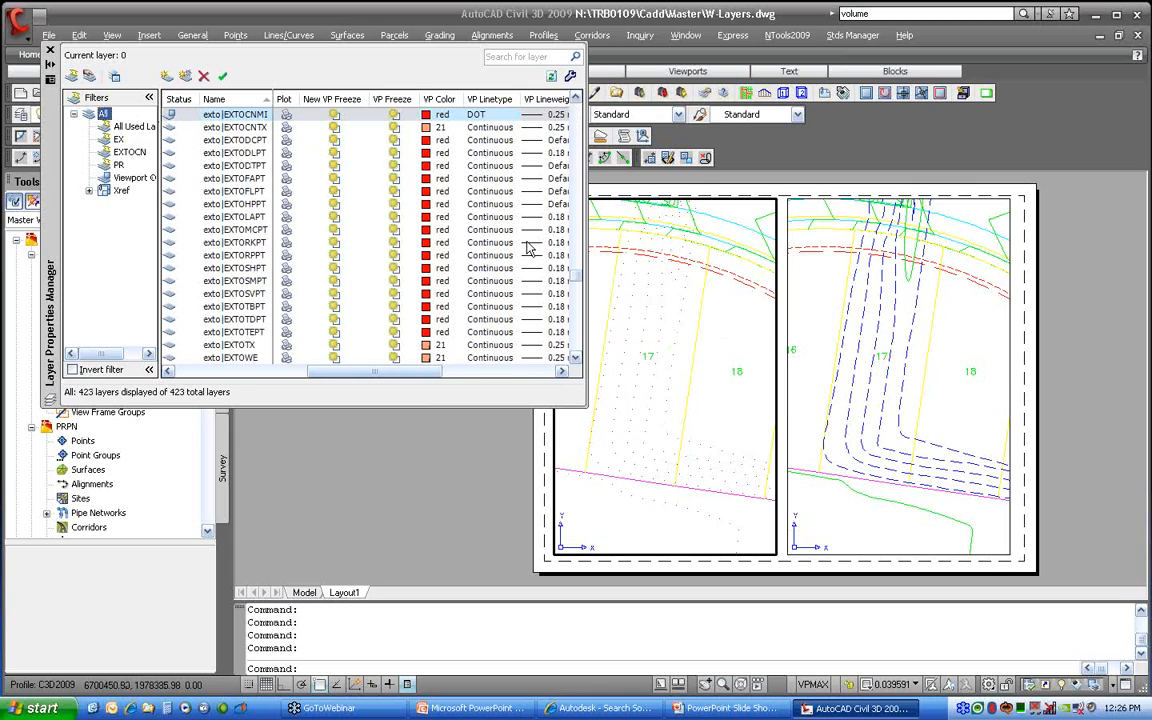
left_click_drag(576, 275, 576, 104)
left_click(186, 103)
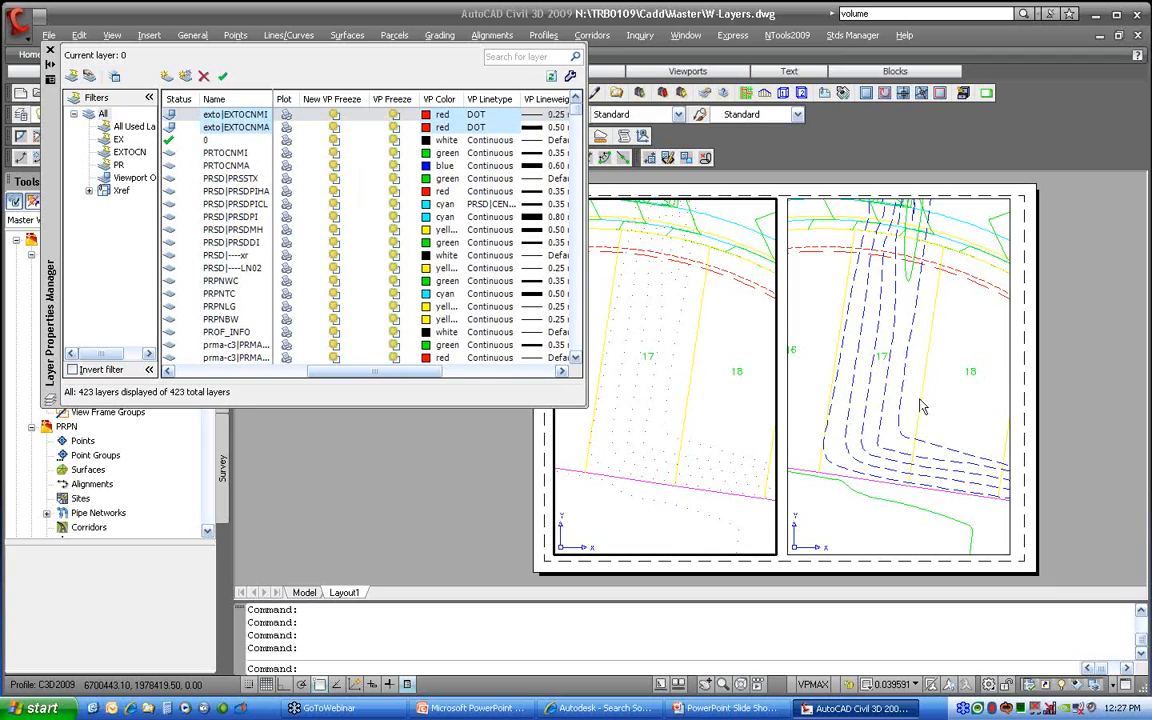
Activate the viewport with the blue hidden contours and remove the linetype override of layer exto|EXTOCNMI in the current viewport only.
left_click(832, 365)
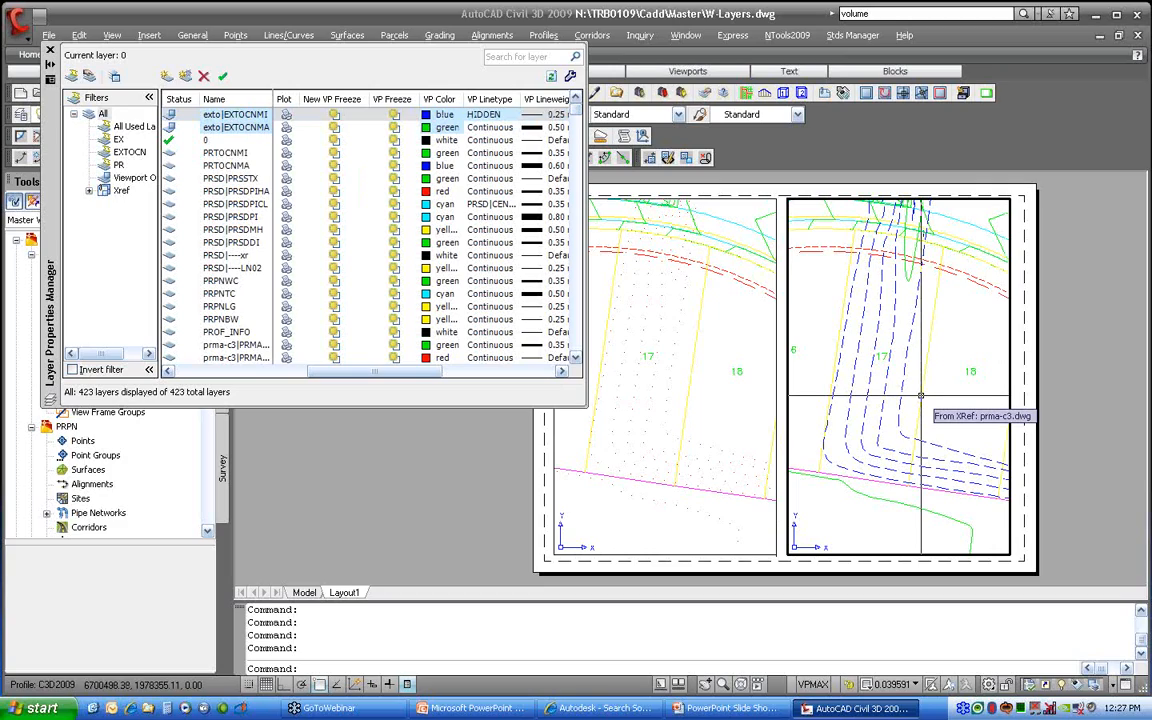
right_click(499, 117)
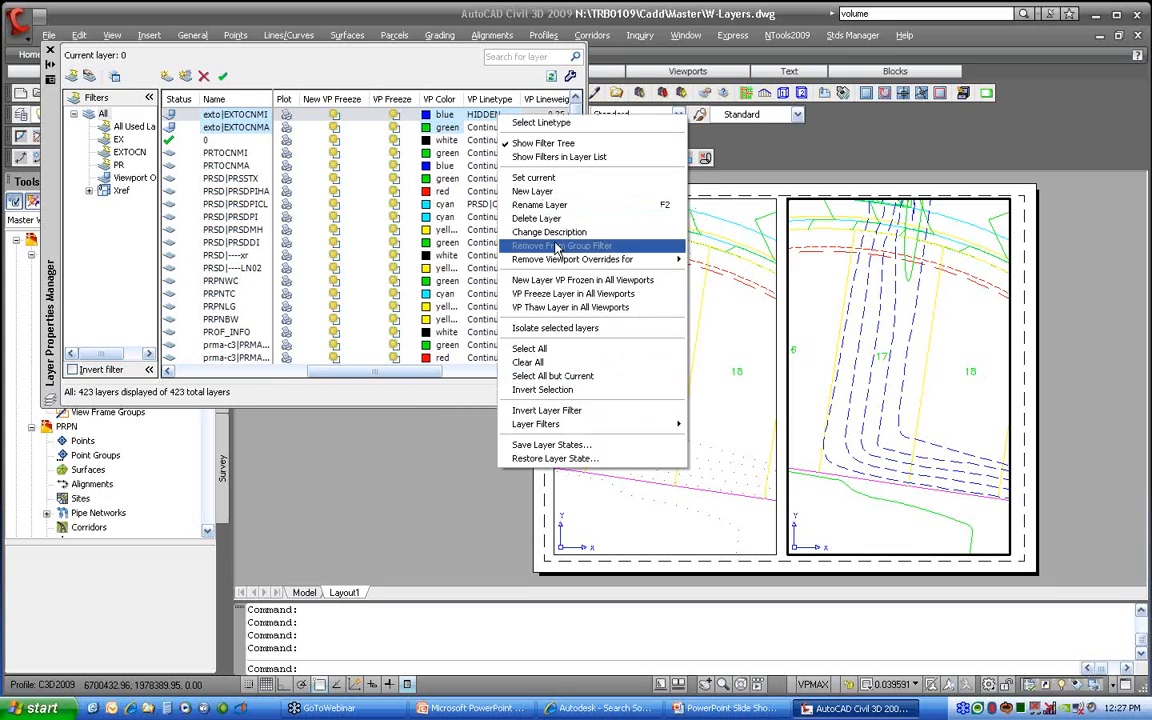
mouse_move(586, 262)
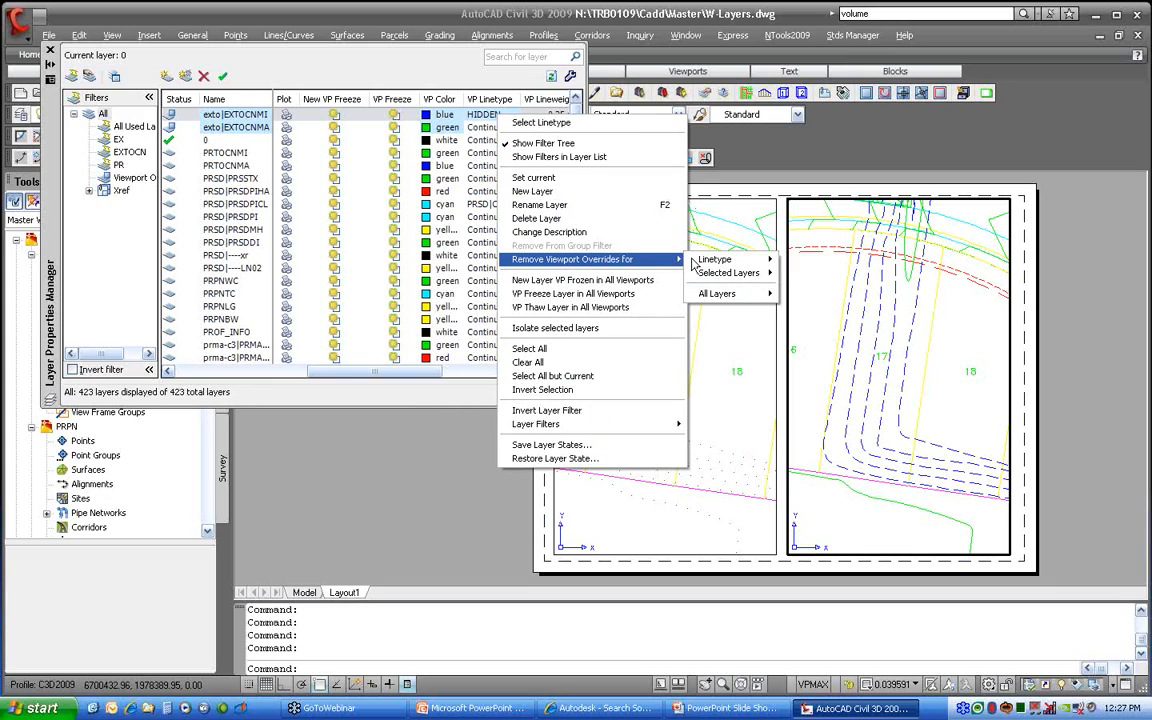
mouse_move(755, 262)
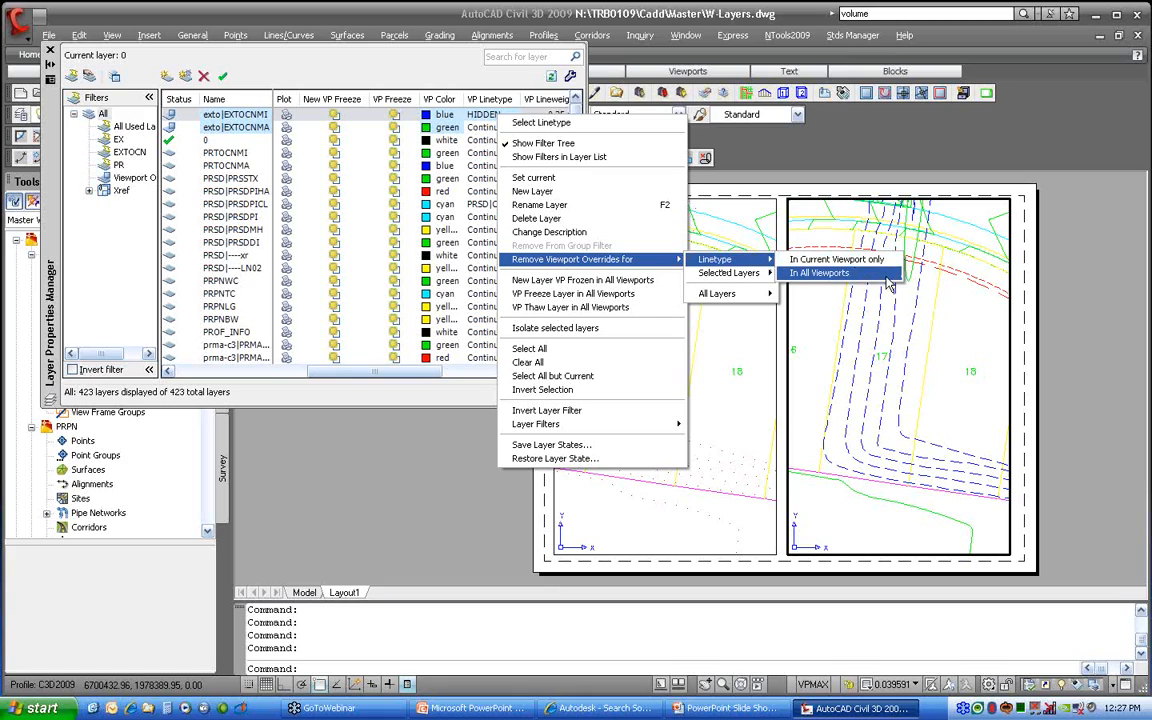
mouse_move(732, 276)
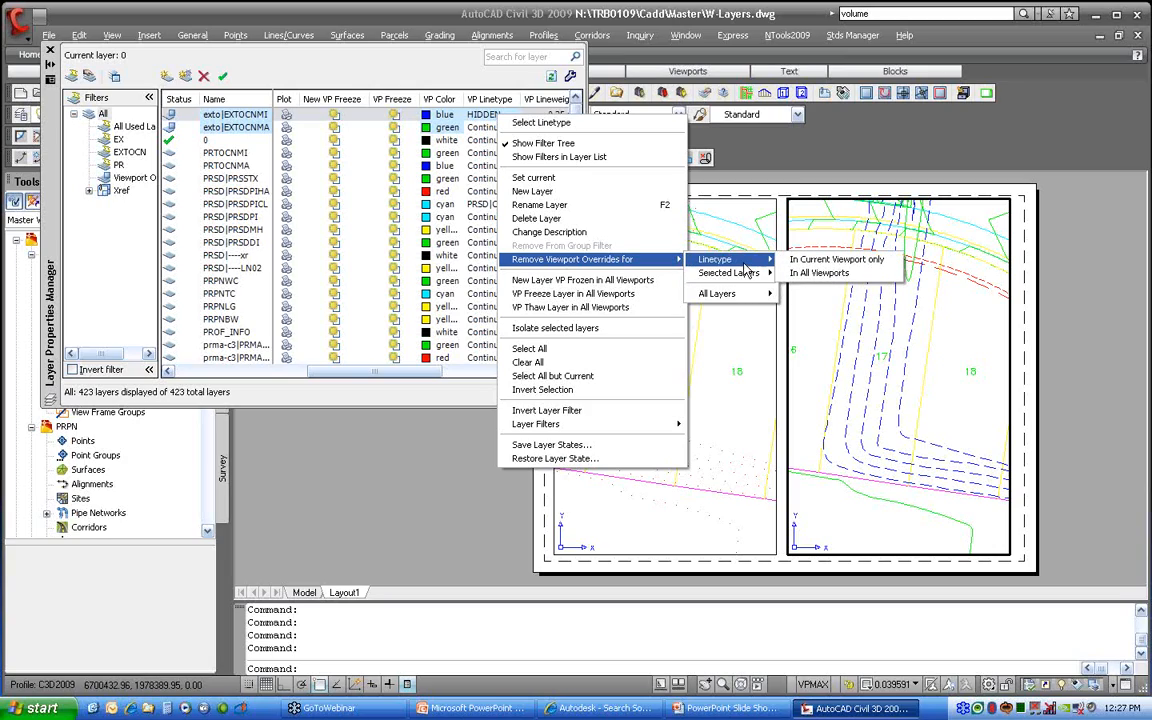
left_click(805, 272)
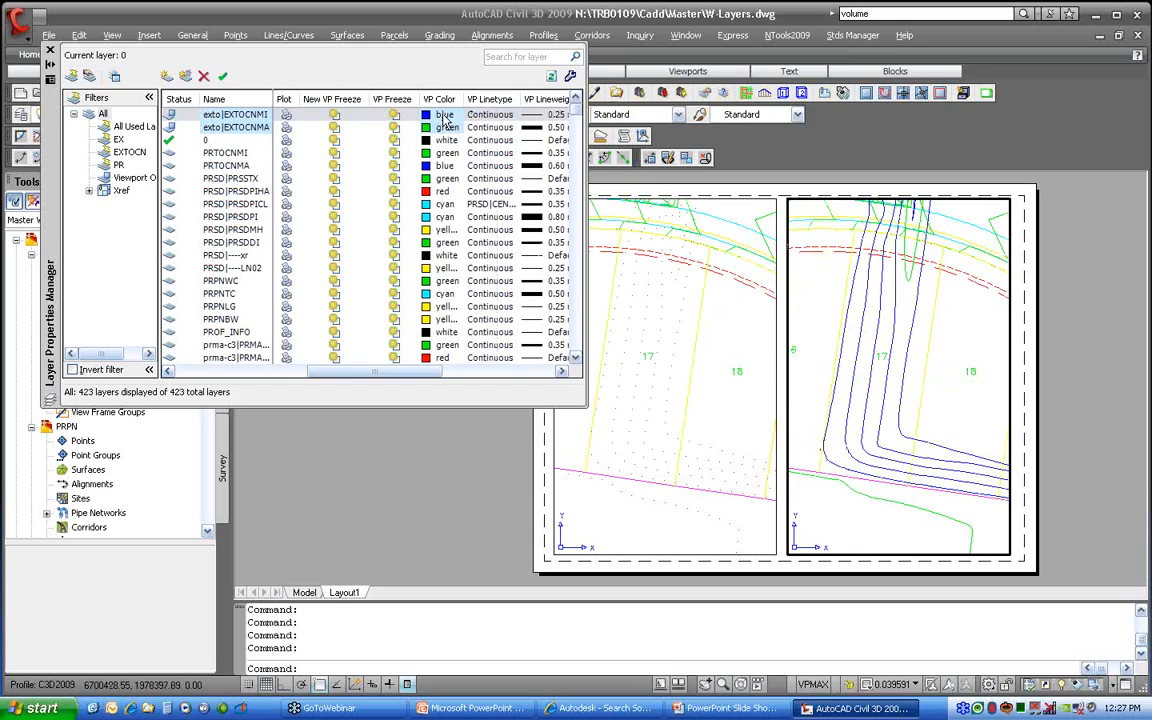
Remove the color override of layer exto|EXTOCNMI in all viewports and check its base layer properties.
right_click(443, 118)
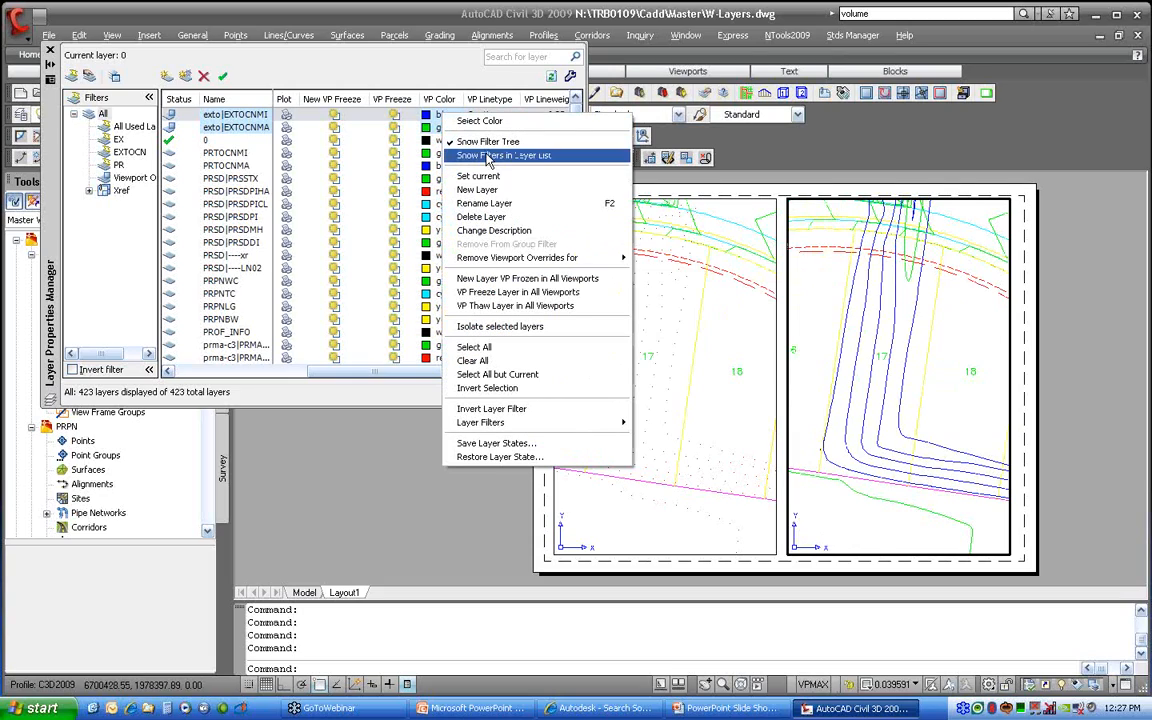
mouse_move(544, 262)
mouse_move(648, 260)
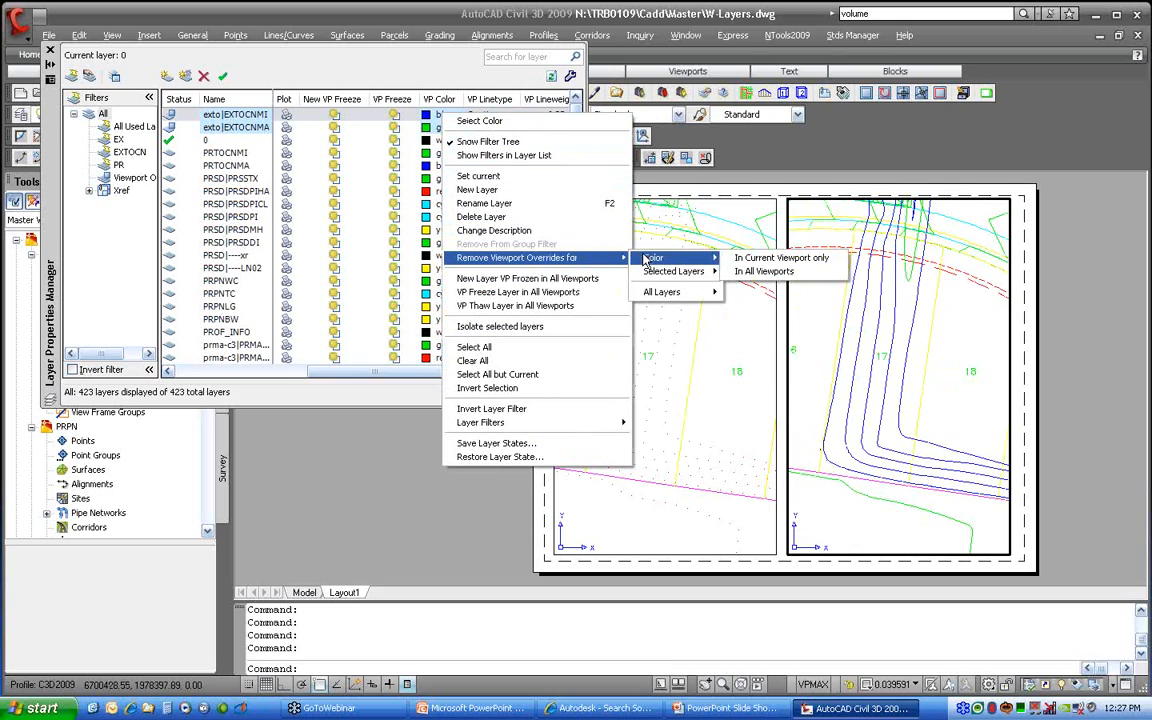
left_click(768, 272)
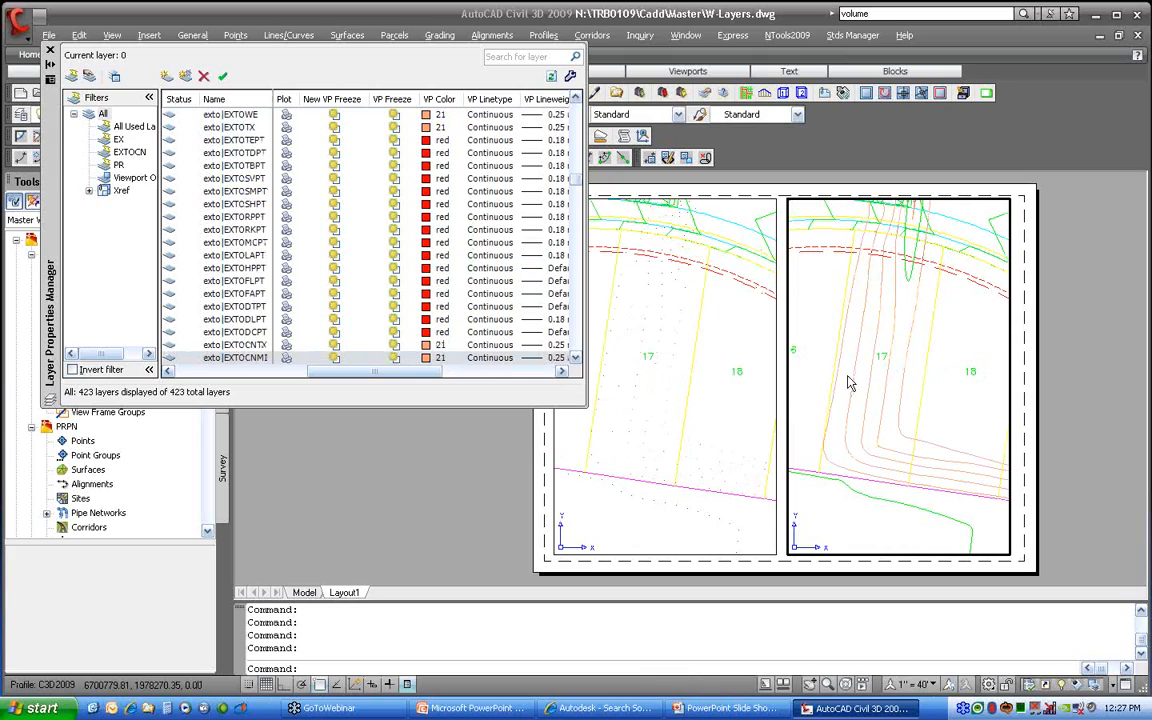
double_click(860, 315)
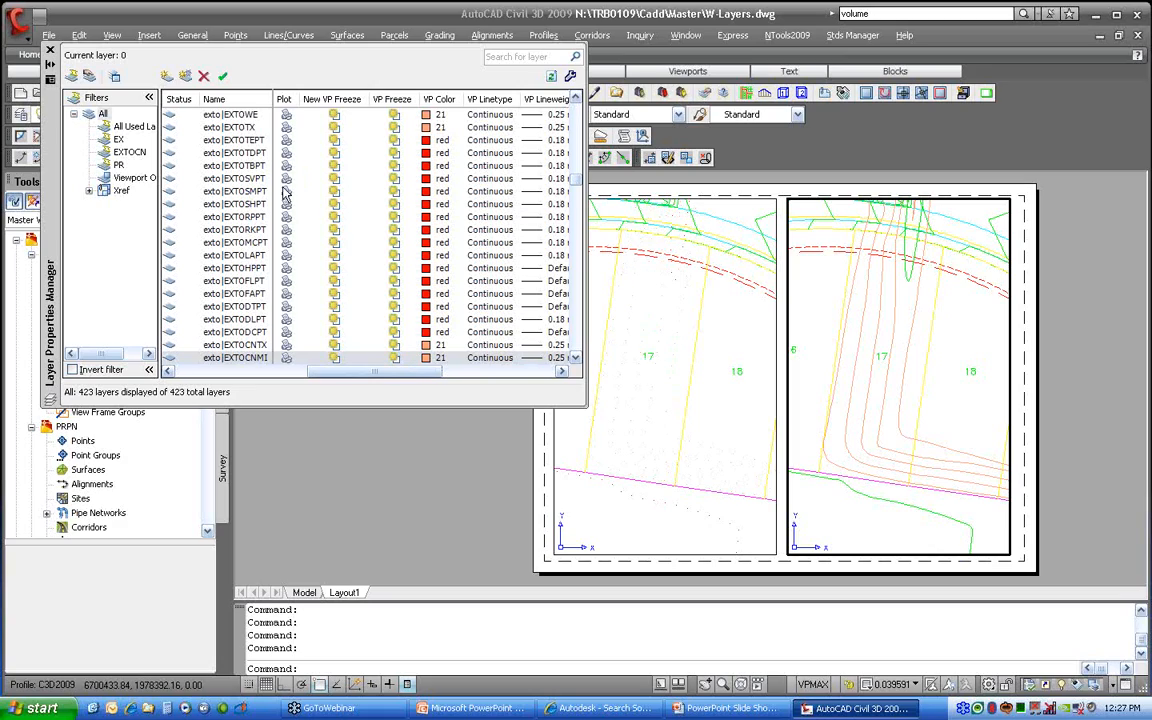
left_click_drag(429, 373, 283, 386)
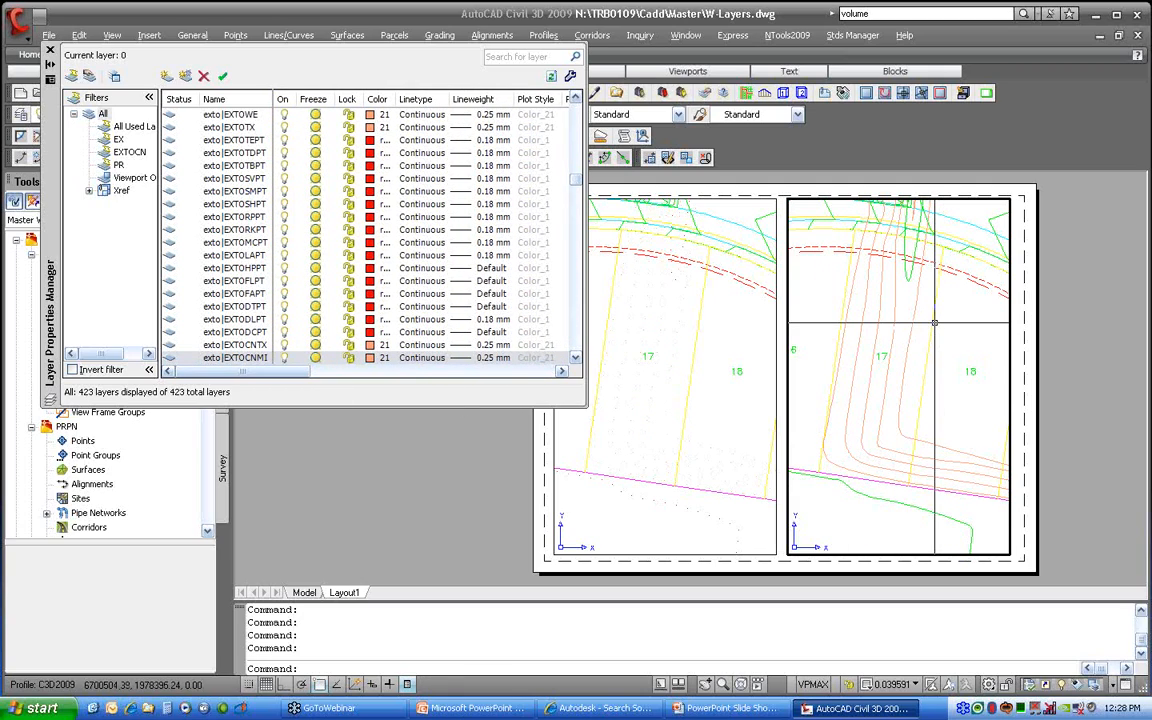
Activate the viewport with the dotted contours and remove the viewport overrides for all layers in all viewports.
left_click(640, 337)
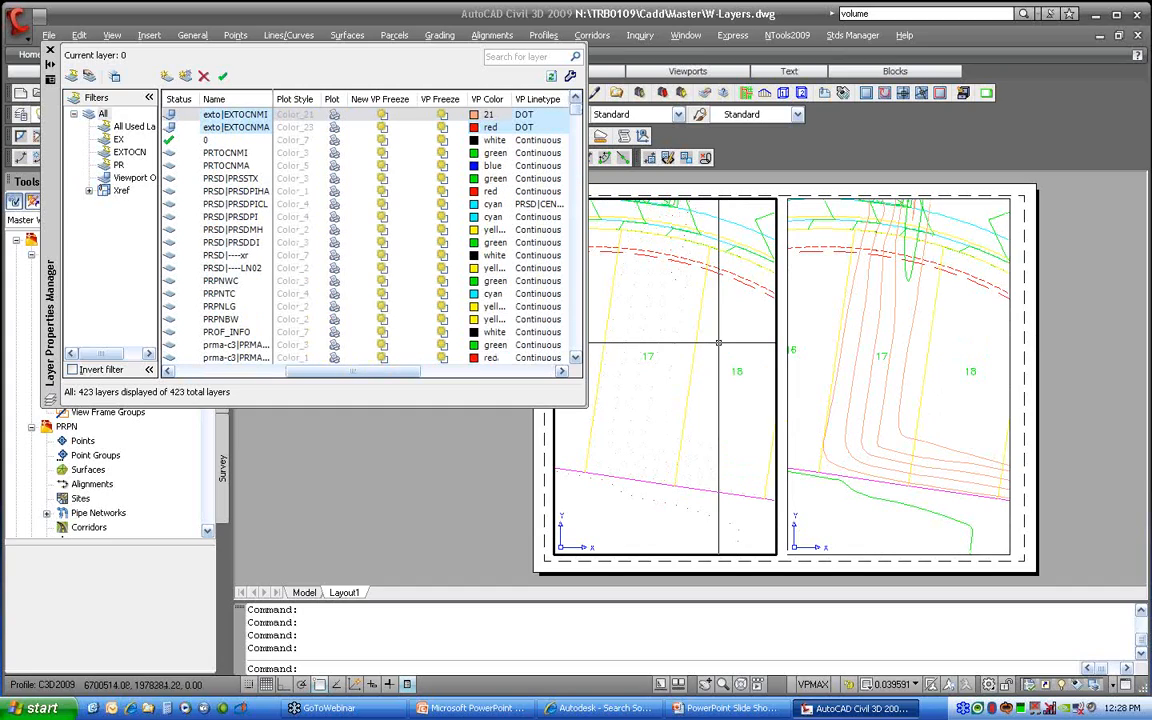
left_click_drag(386, 375, 425, 377)
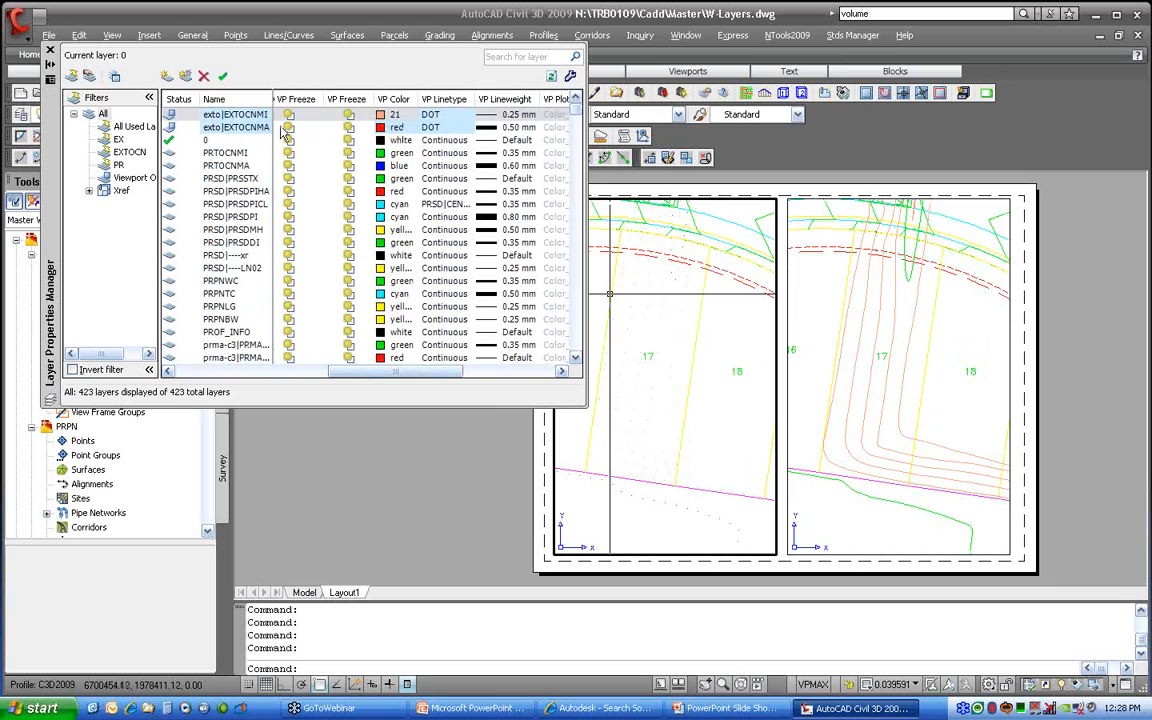
right_click(214, 117)
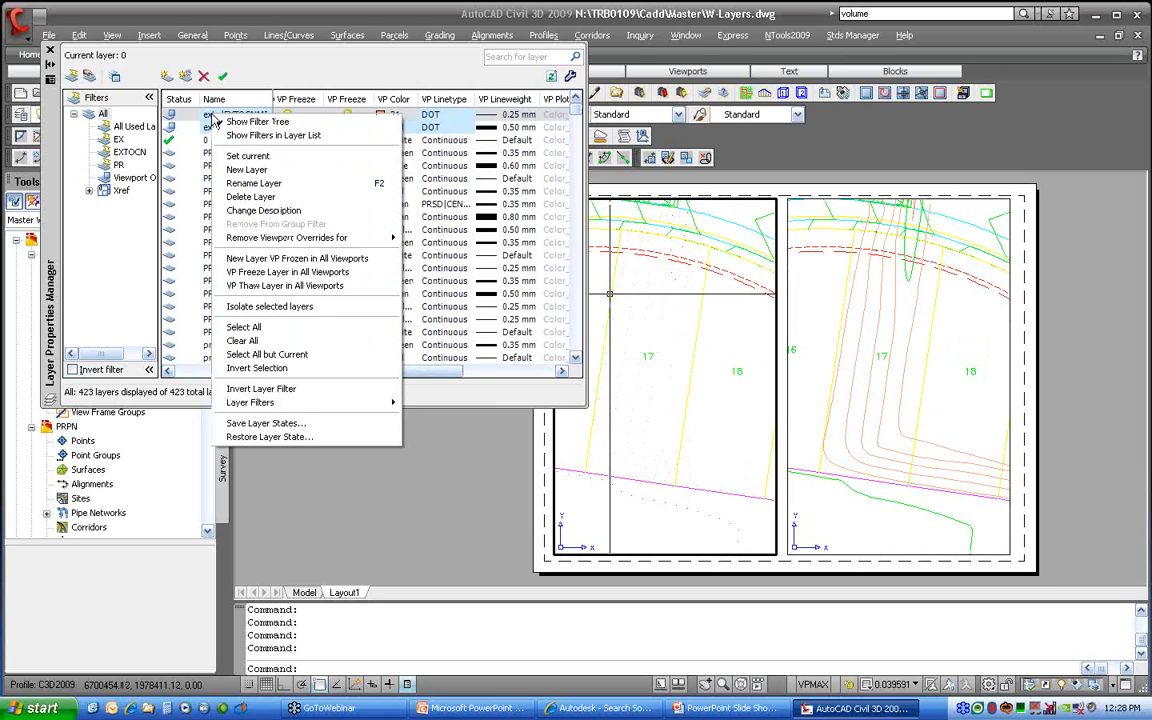
mouse_move(300, 238)
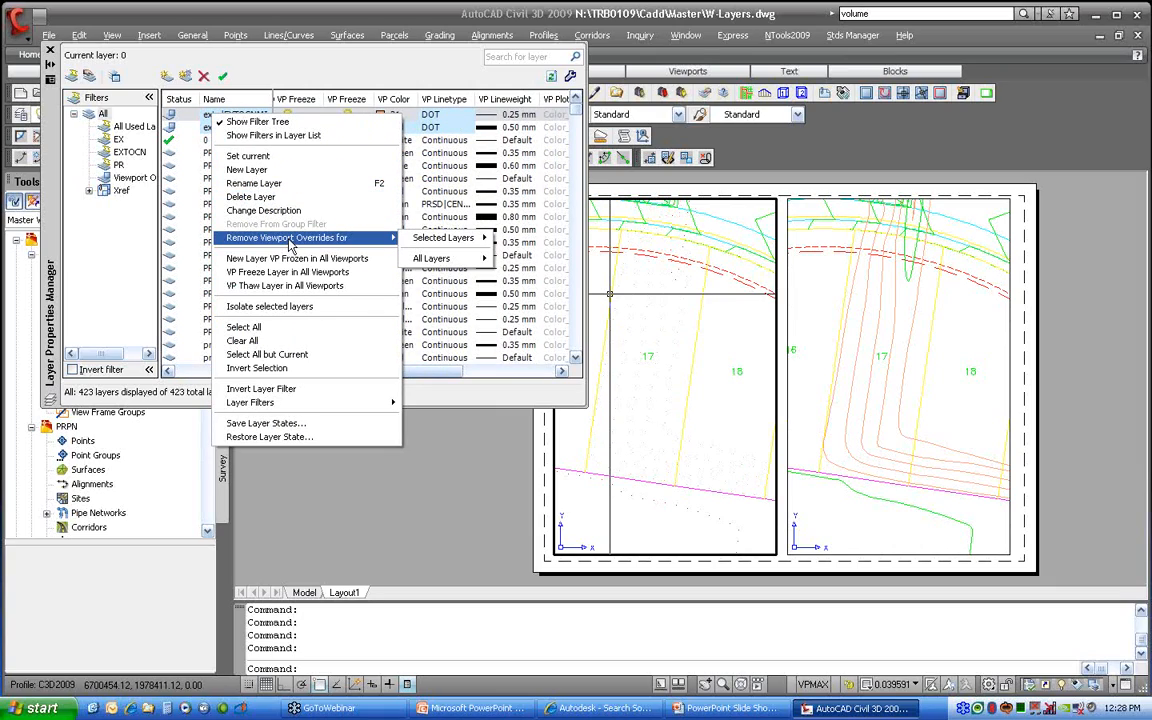
mouse_move(465, 240)
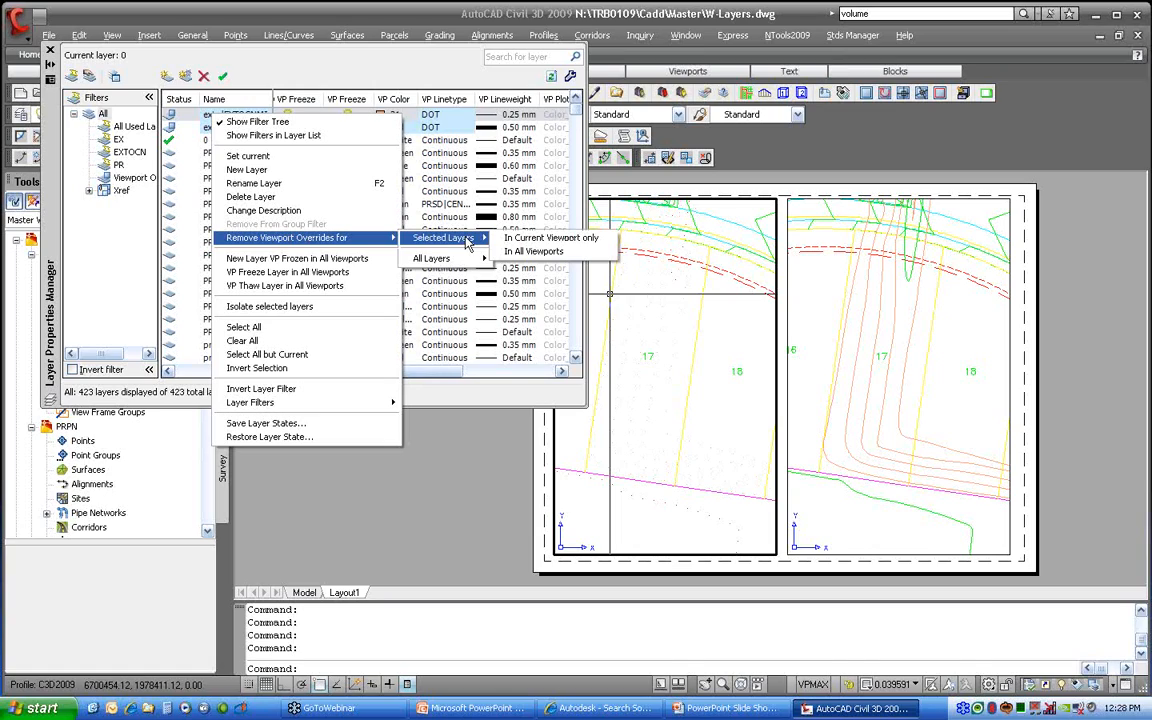
mouse_move(445, 259)
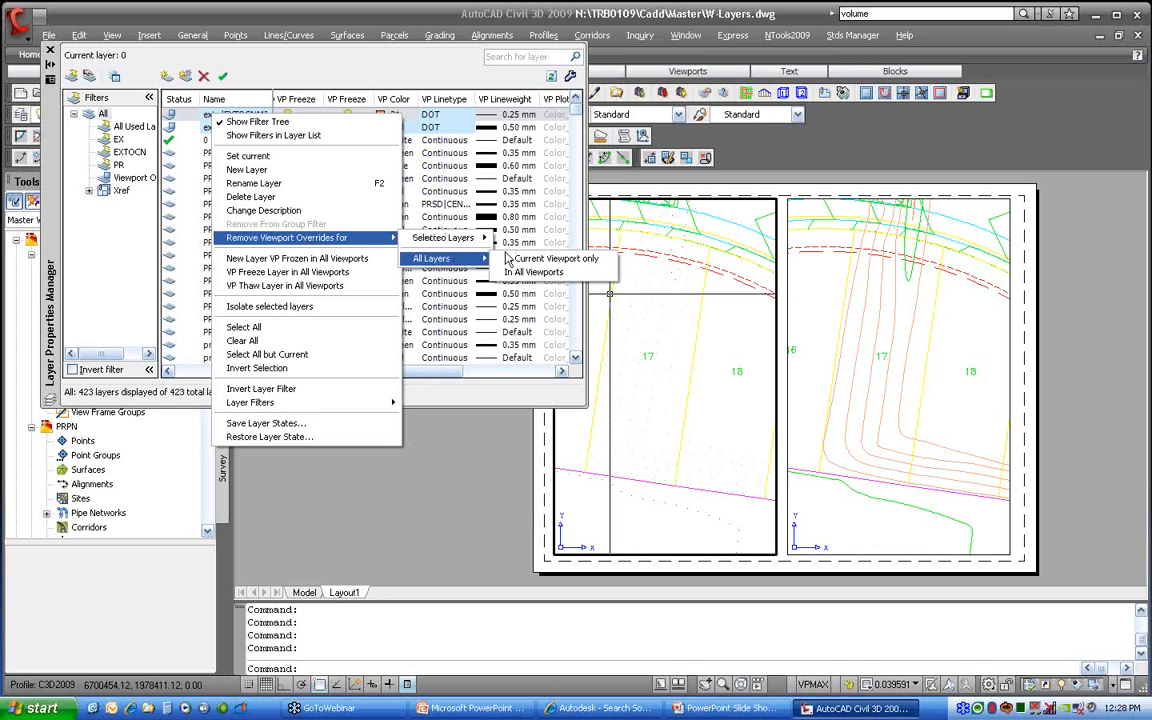
left_click(519, 274)
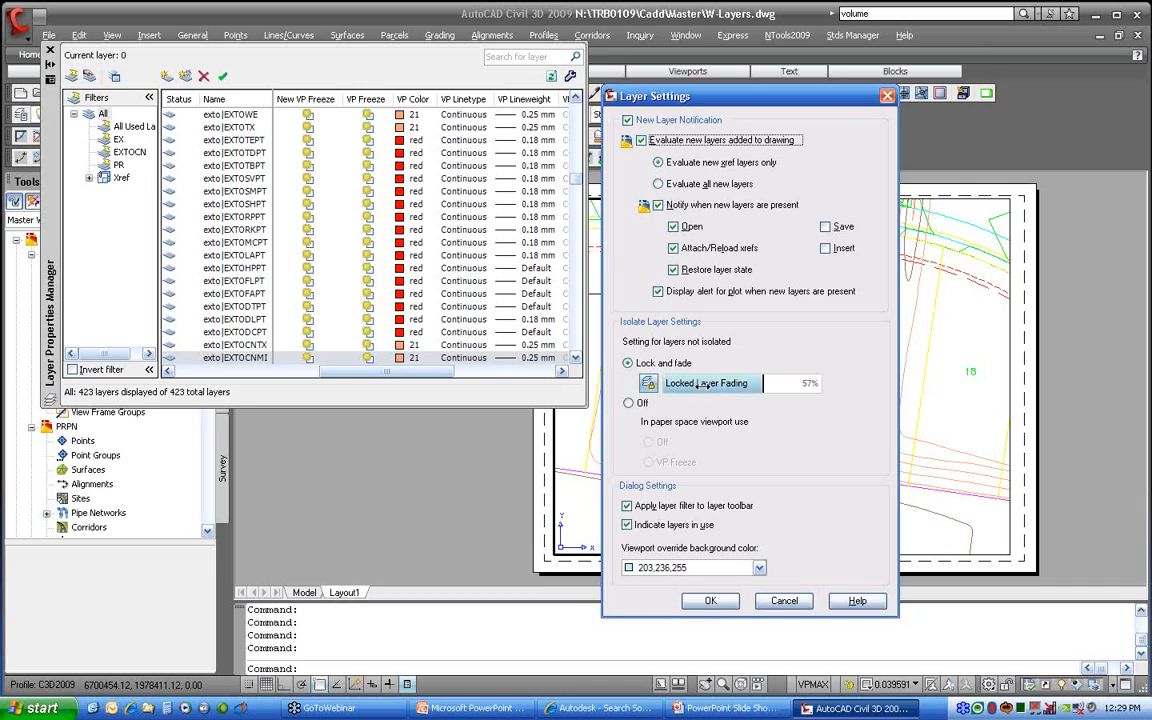
Accept the layer settings and, from model space, open the prma-c3 parcel xref as its own drawing.
left_click(708, 600)
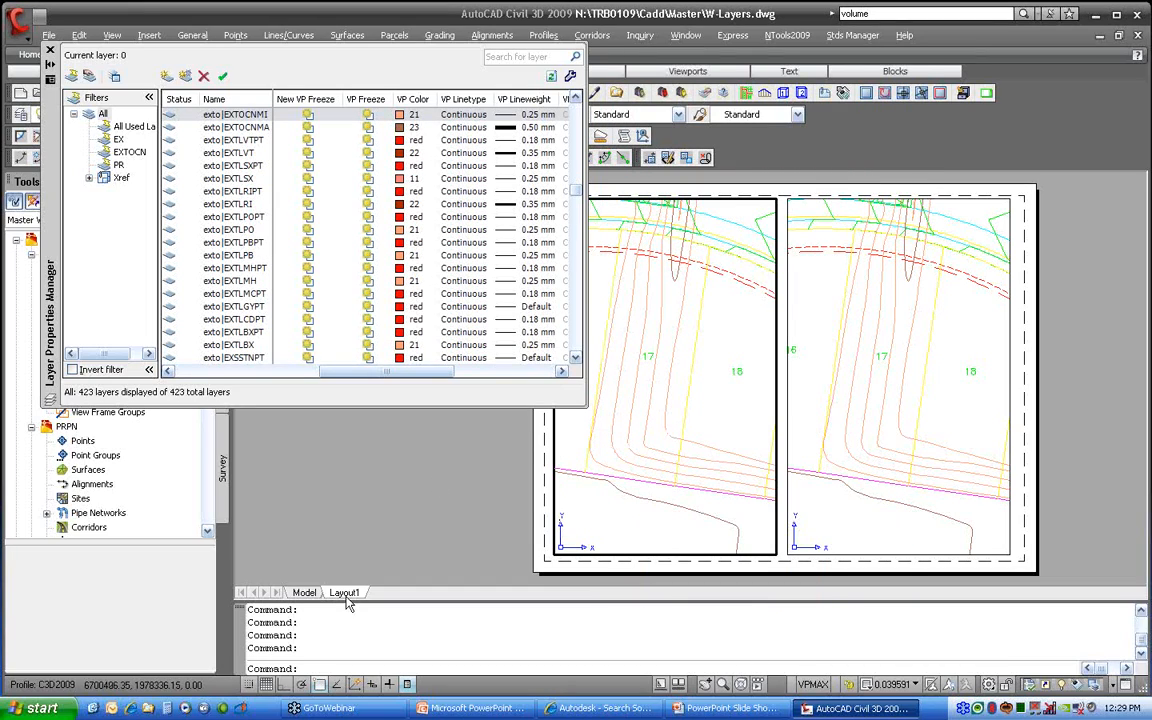
left_click(304, 592)
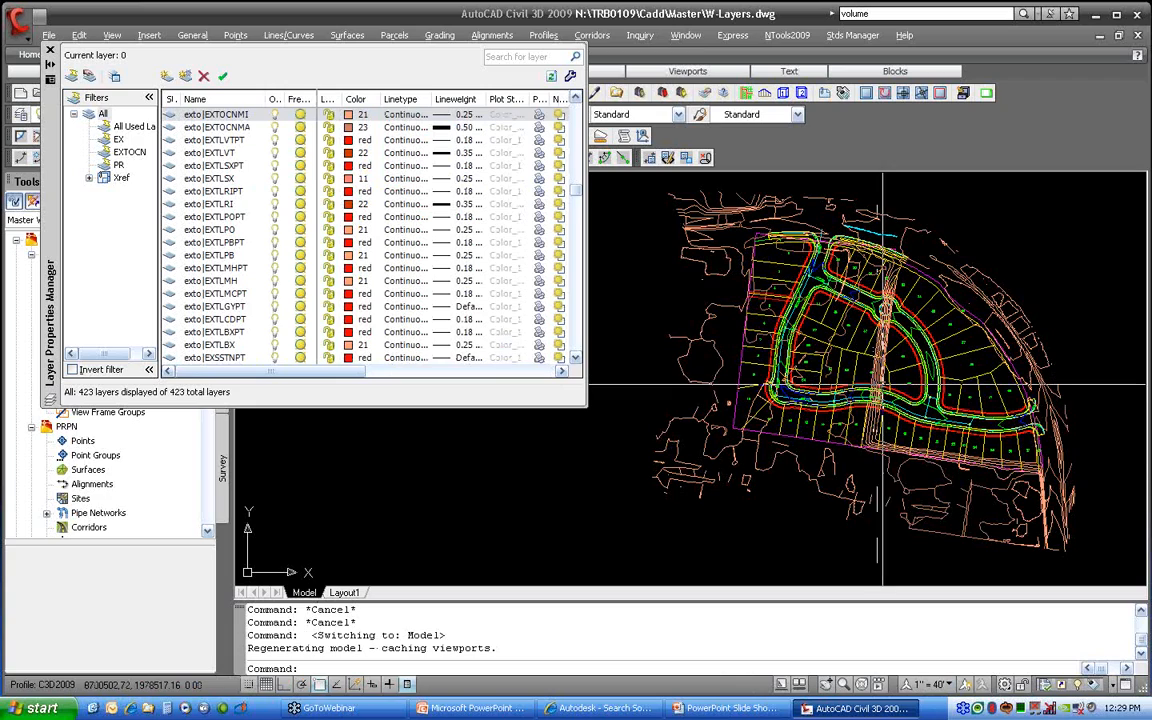
scroll(876, 355, "up", 5)
left_click(876, 355)
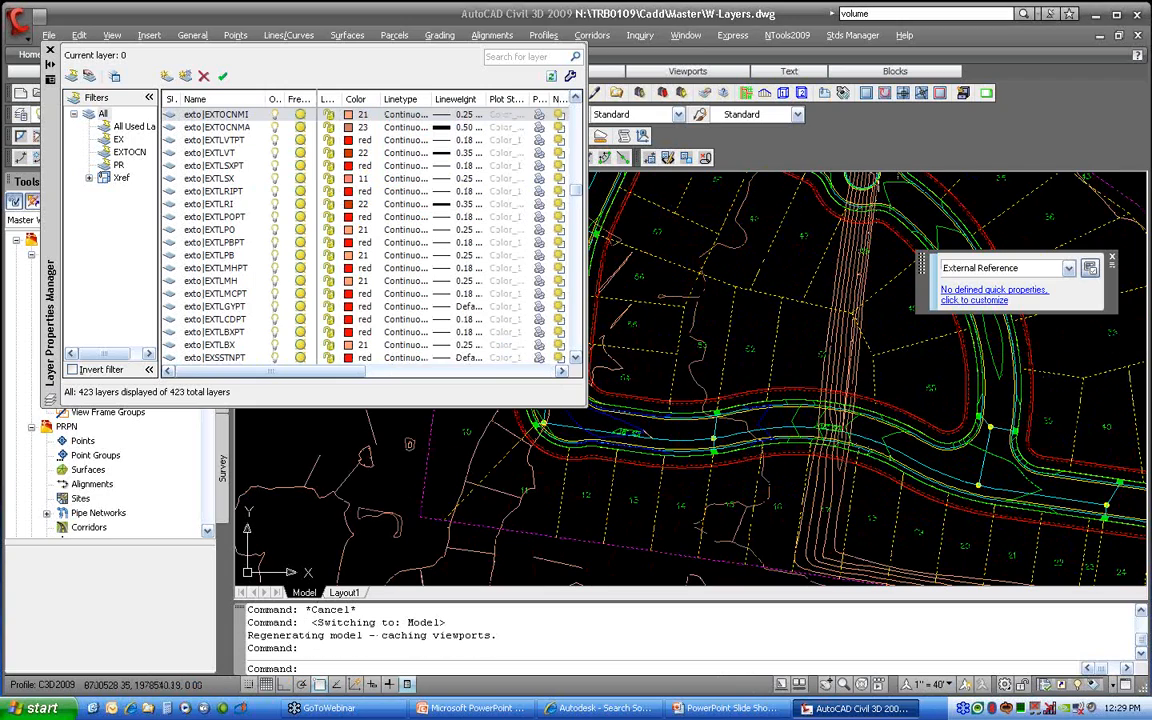
right_click(876, 350)
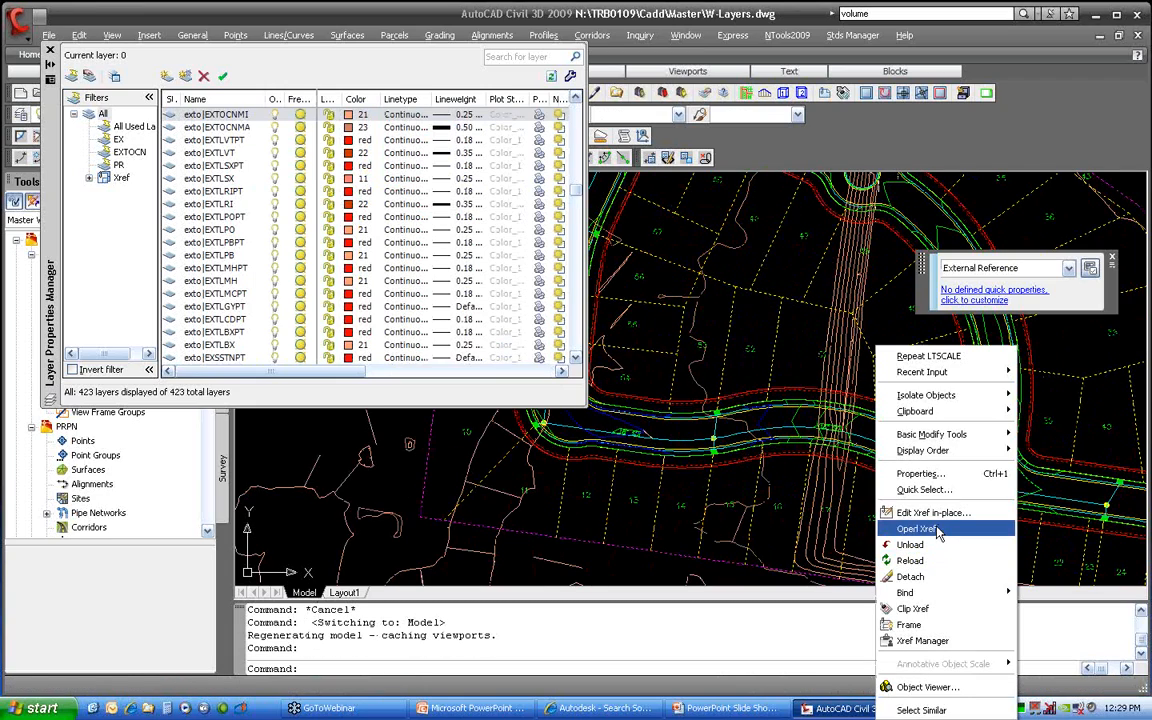
left_click(916, 528)
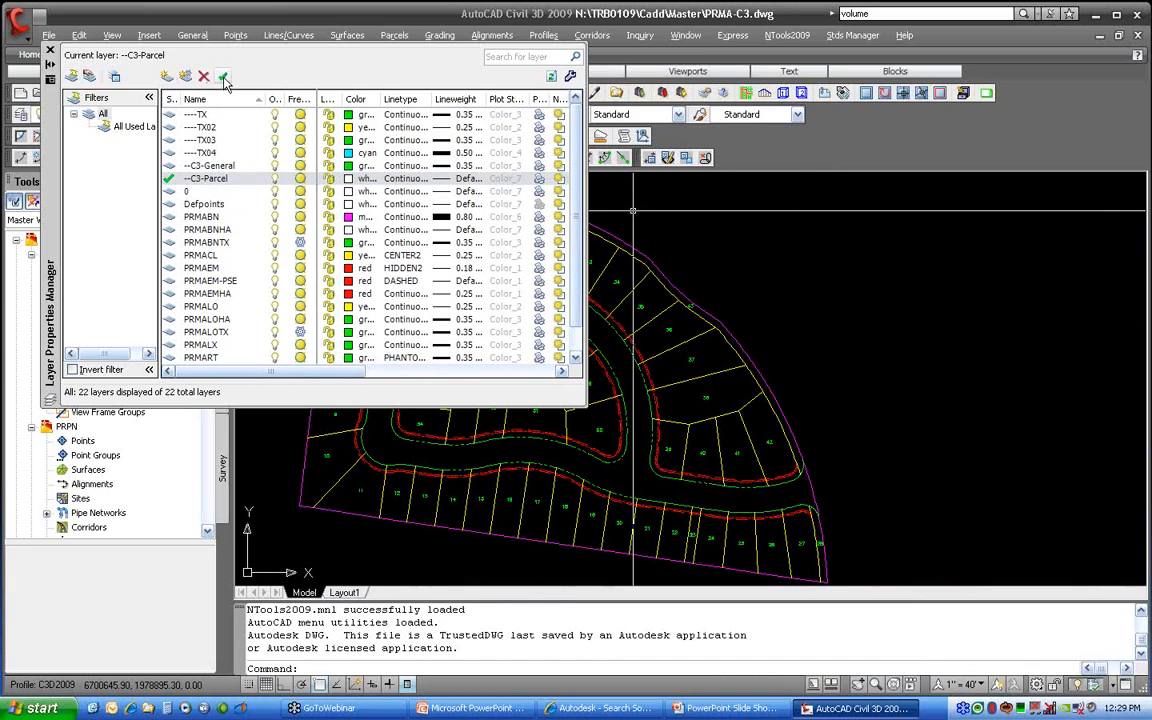
Create a new layer named MyLayerMarkup in the PRMA-C3 drawing and make it current.
left_click(166, 76)
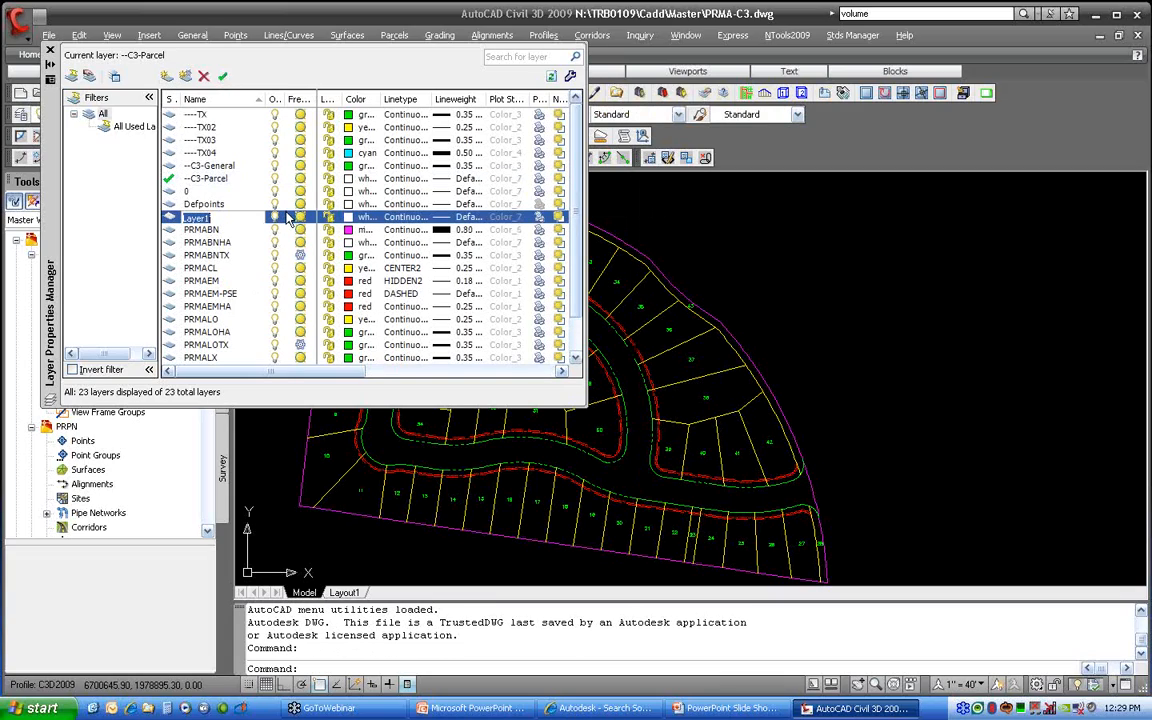
type("MyLayerMarkup")
left_click(222, 76)
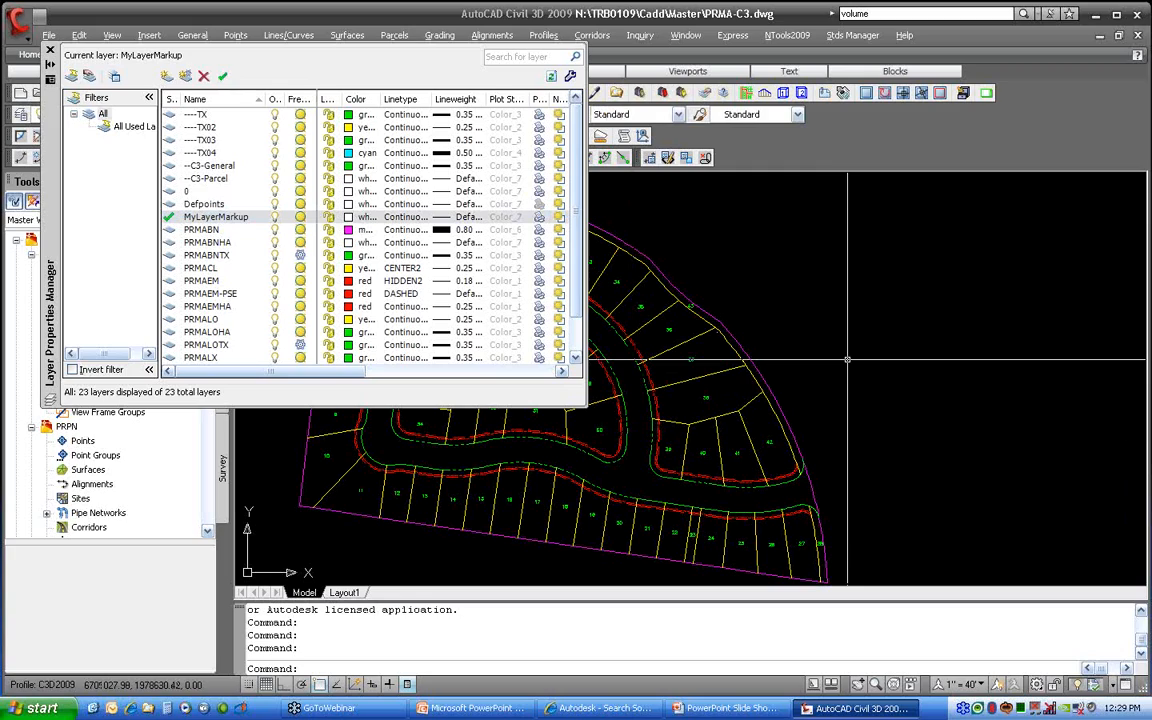
Draw a zigzag polyline of four segments across the lots at the eastern side of the parcel plan.
type("pl")
key("Return")
left_click(790, 304)
left_click(680, 470)
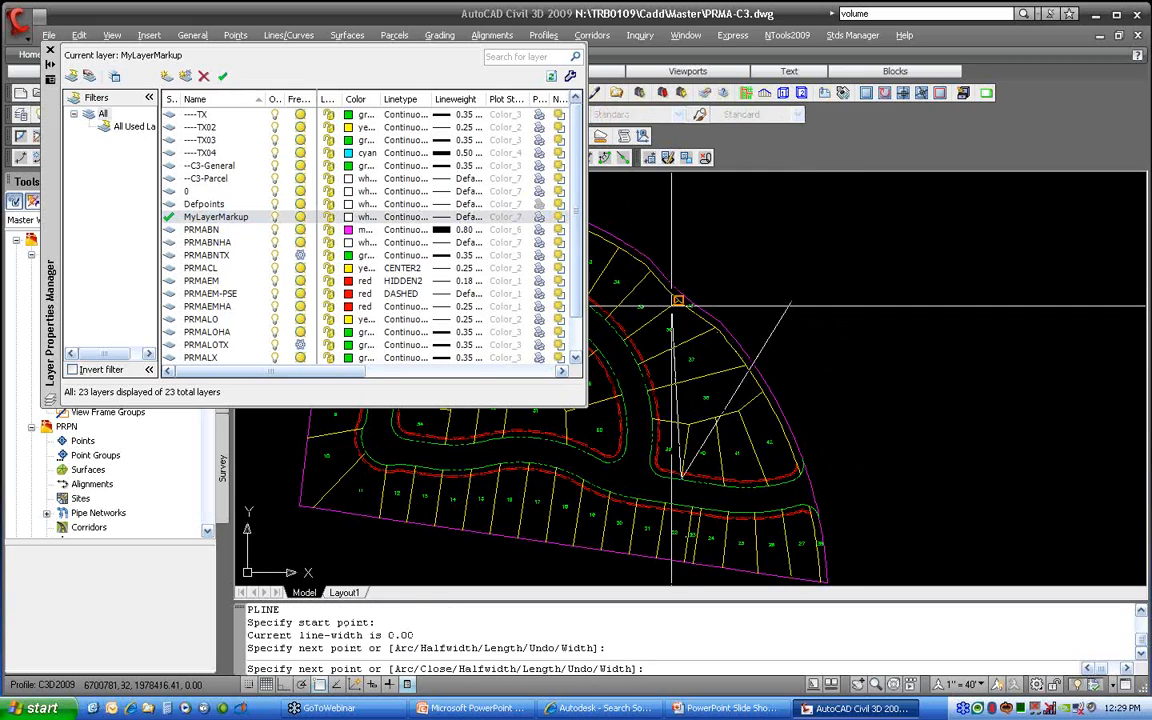
left_click(678, 301)
left_click(622, 393)
left_click(642, 229)
key("Return")
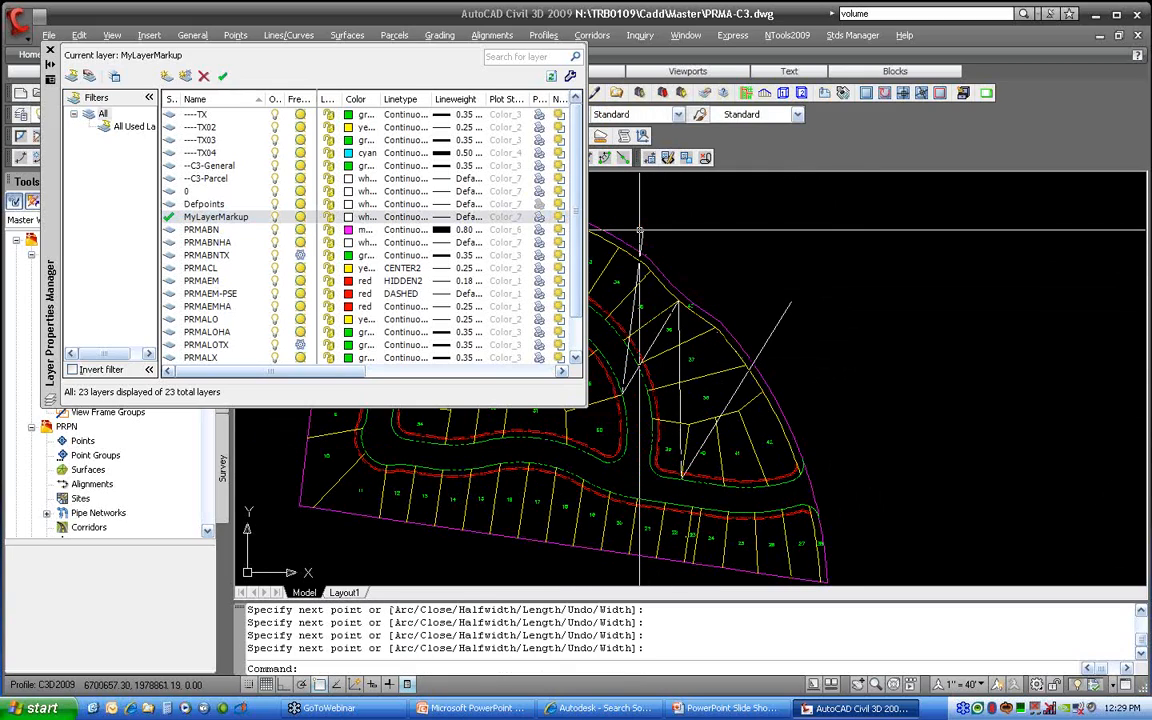
Close the PRMA-C3 drawing with its changes saved and reload the prma-c3 xref in W-Layers.
left_click(49, 50)
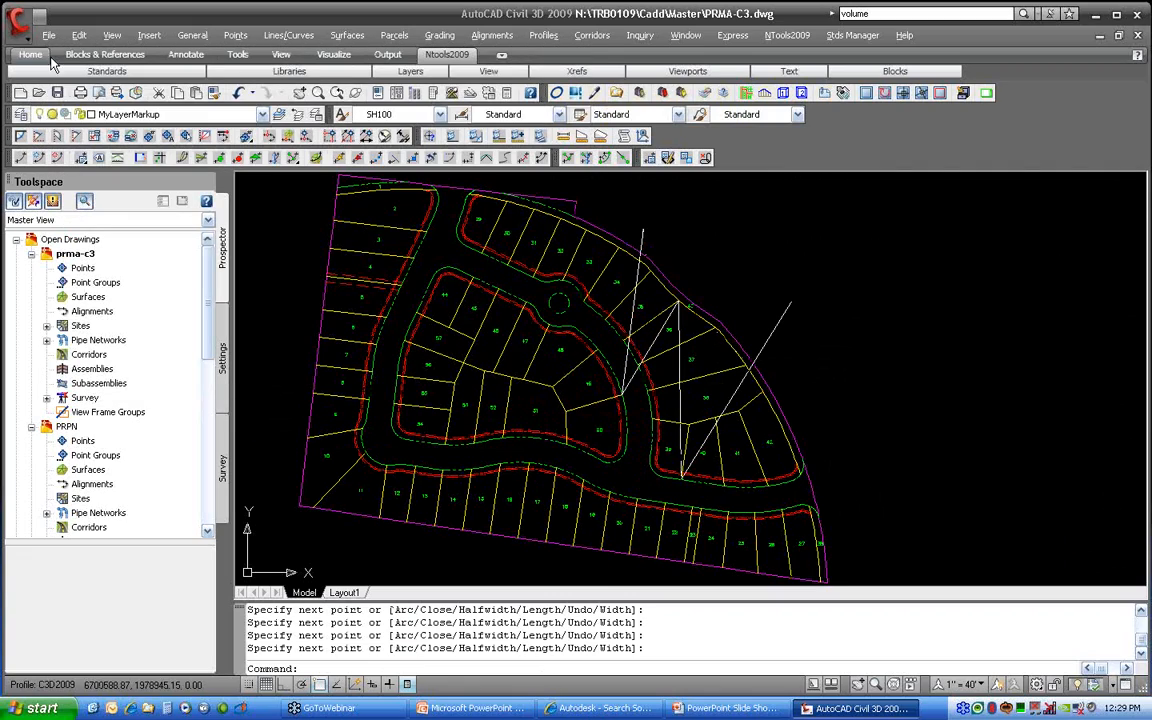
left_click(602, 159)
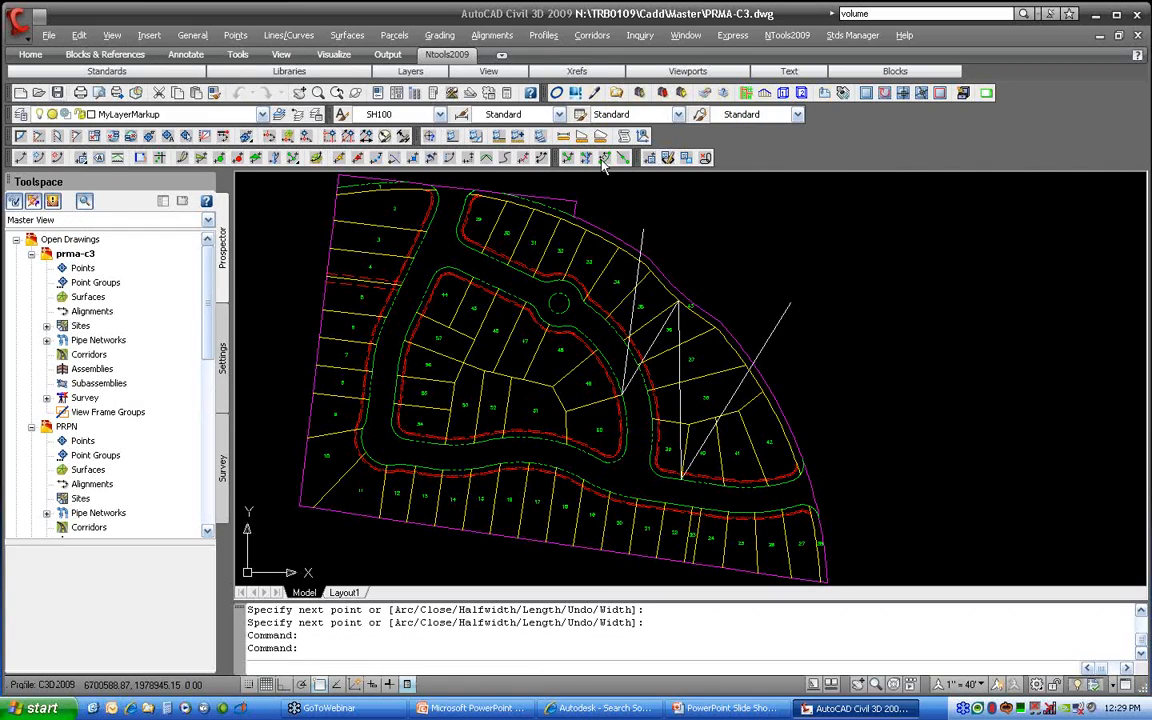
left_click(1137, 35)
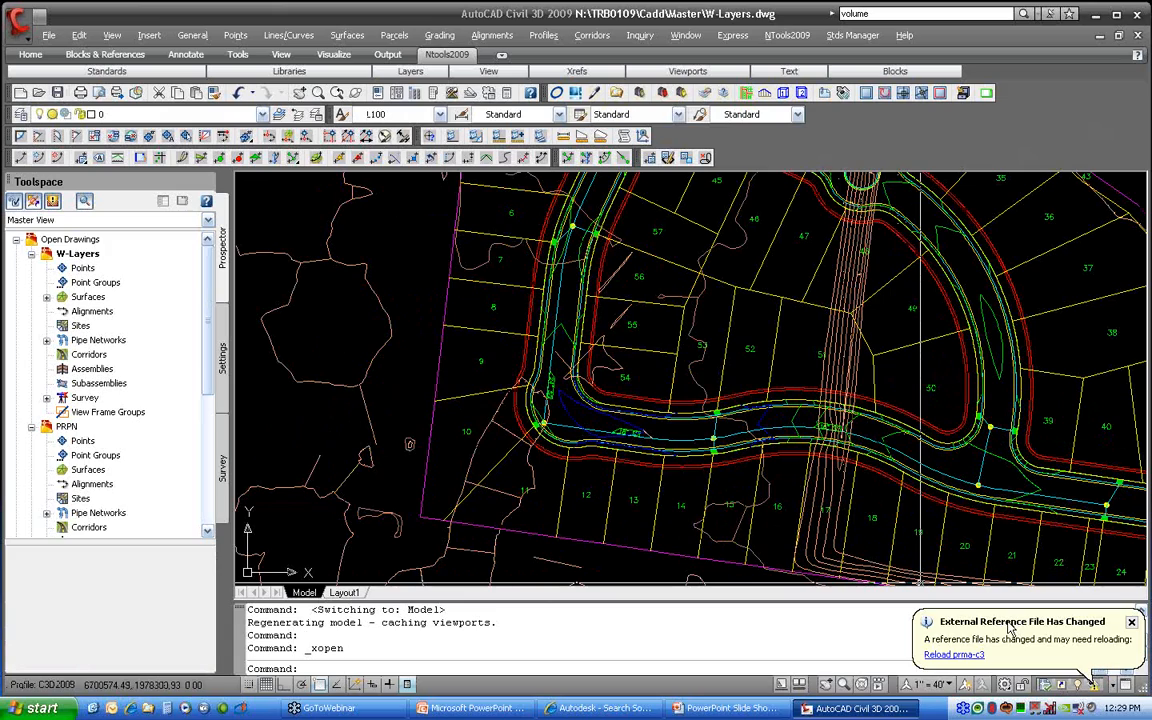
left_click(953, 654)
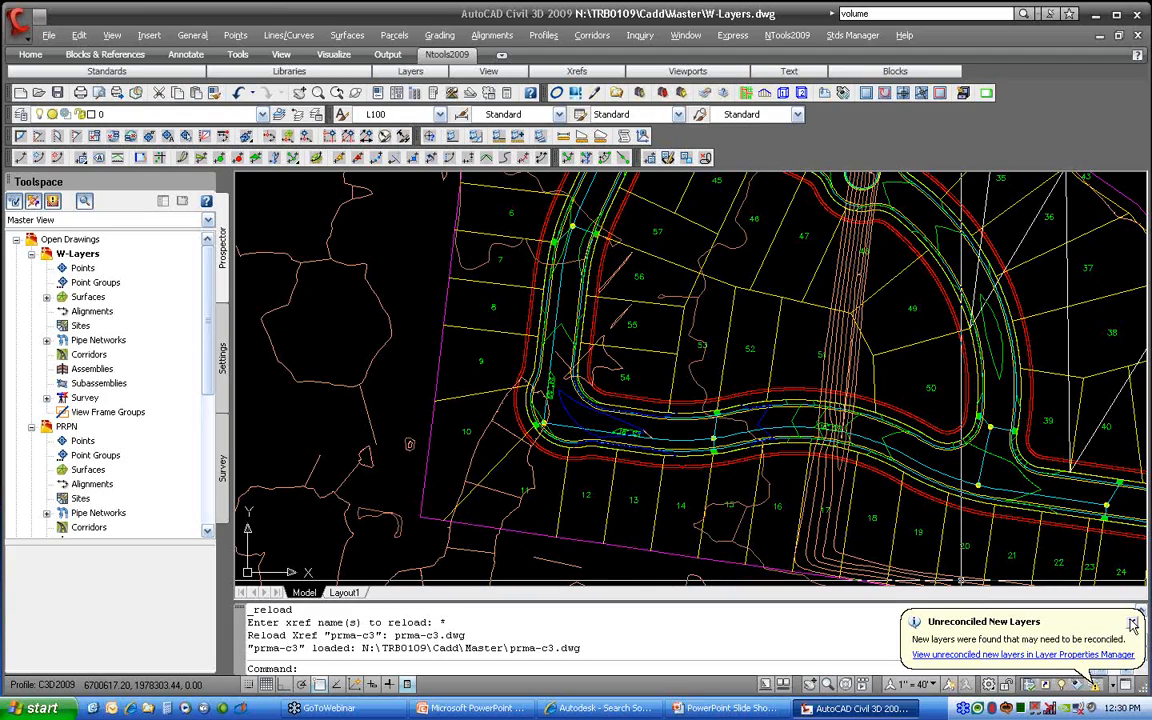
Start a plot of the model, decline viewing the unreconciled new layers and cancel the plot.
type("plot")
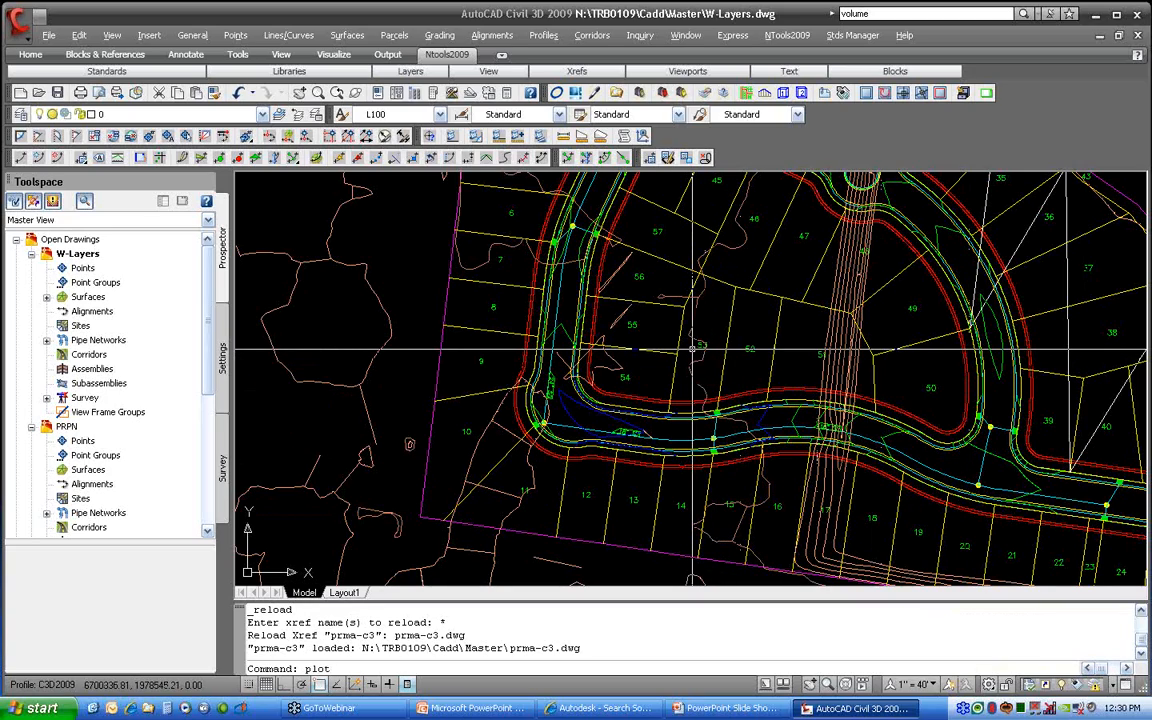
key("Return")
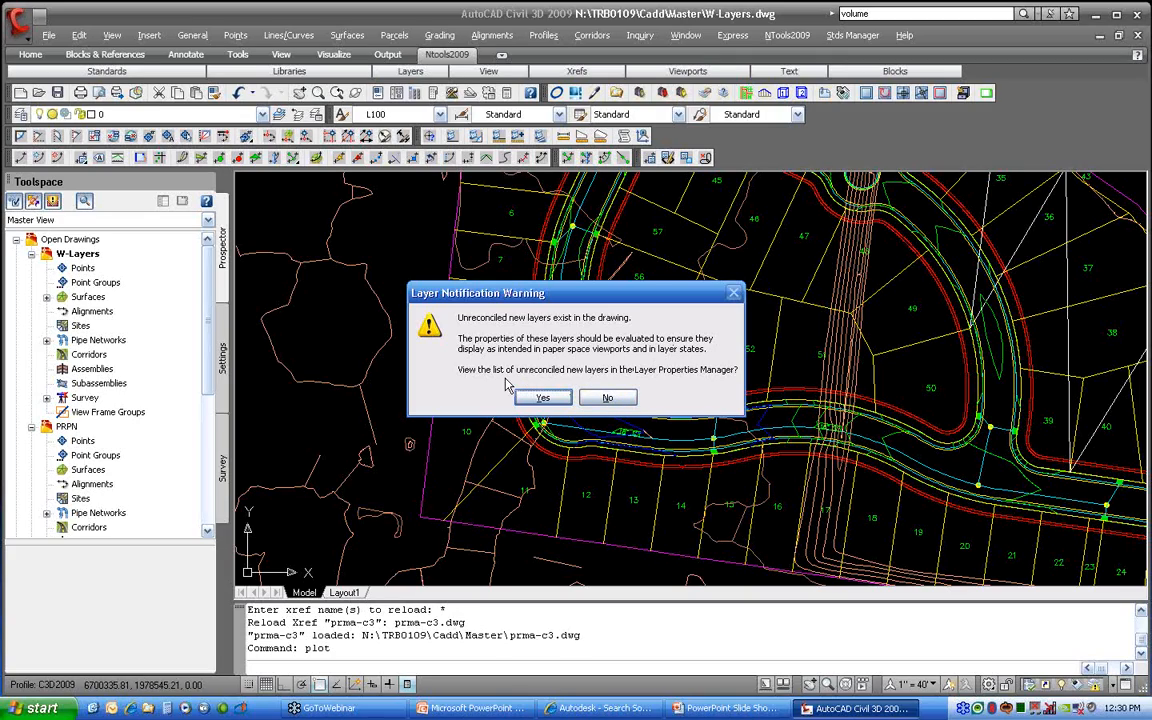
left_click(603, 399)
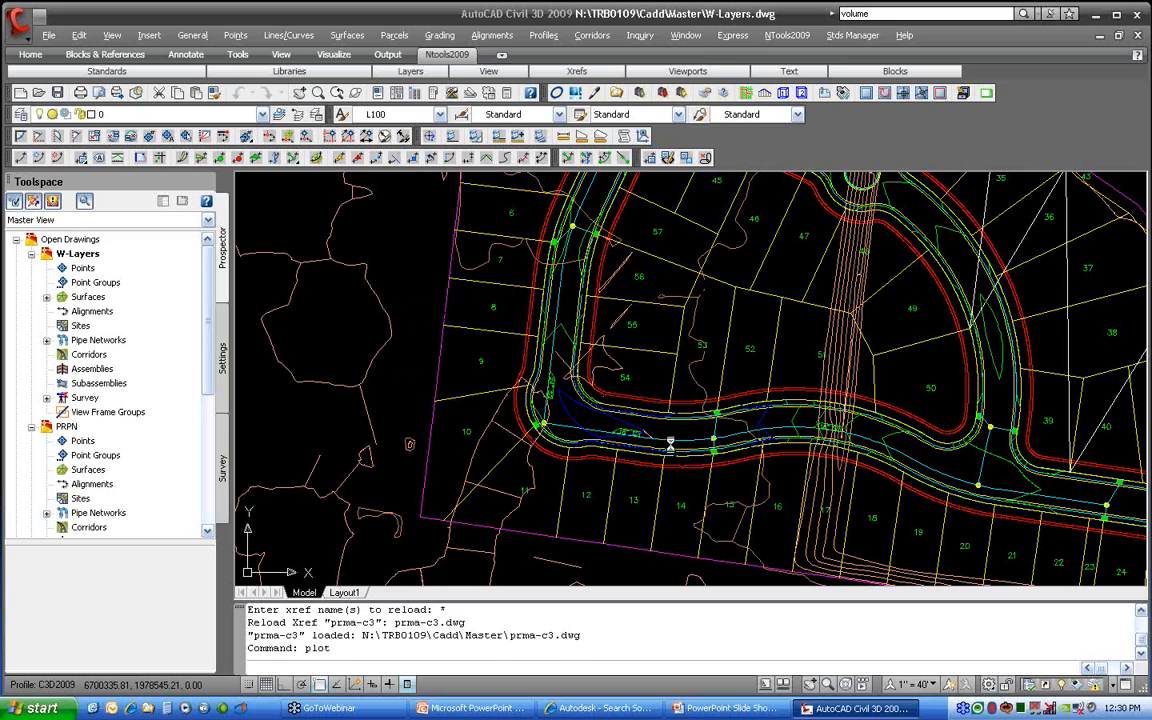
left_click(578, 378)
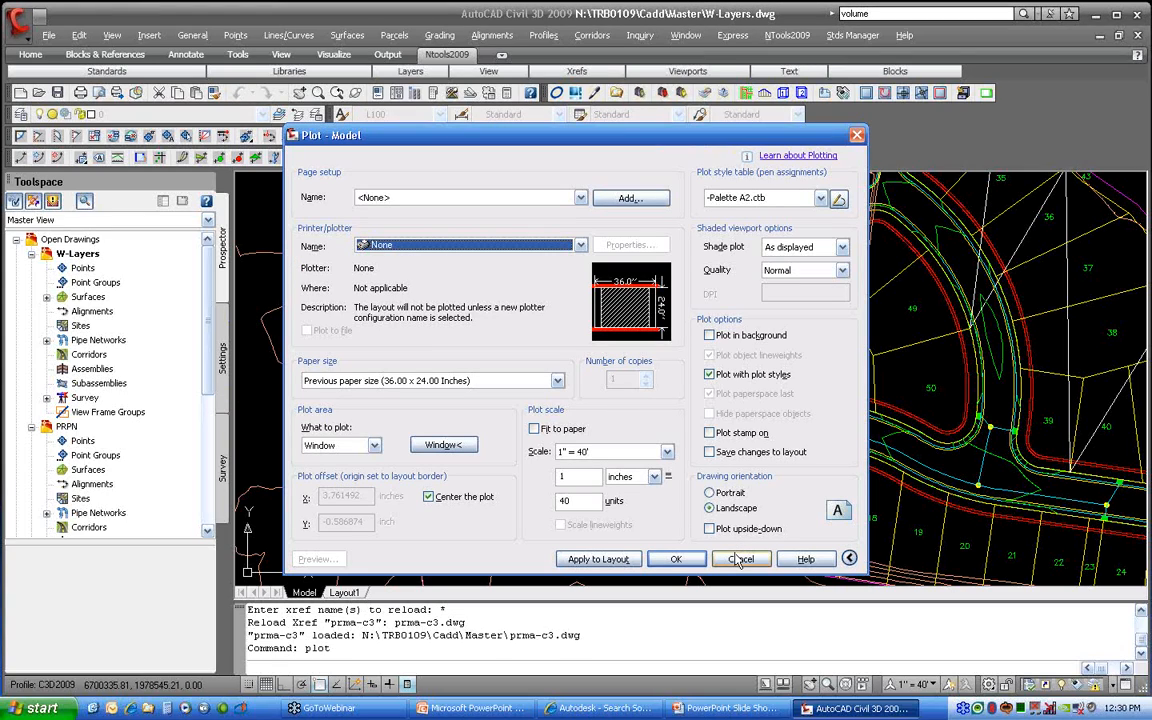
left_click(736, 559)
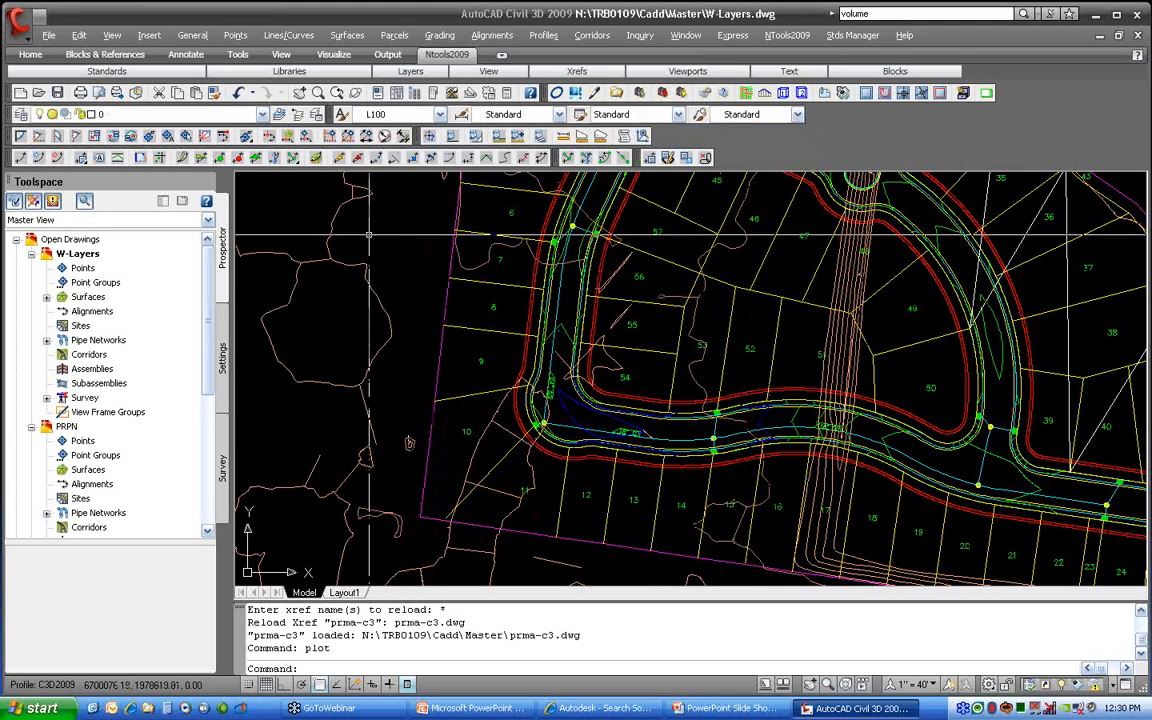
Open the Layer Properties Manager, widen the filter list and show only the unreconciled new layers.
left_click(22, 114)
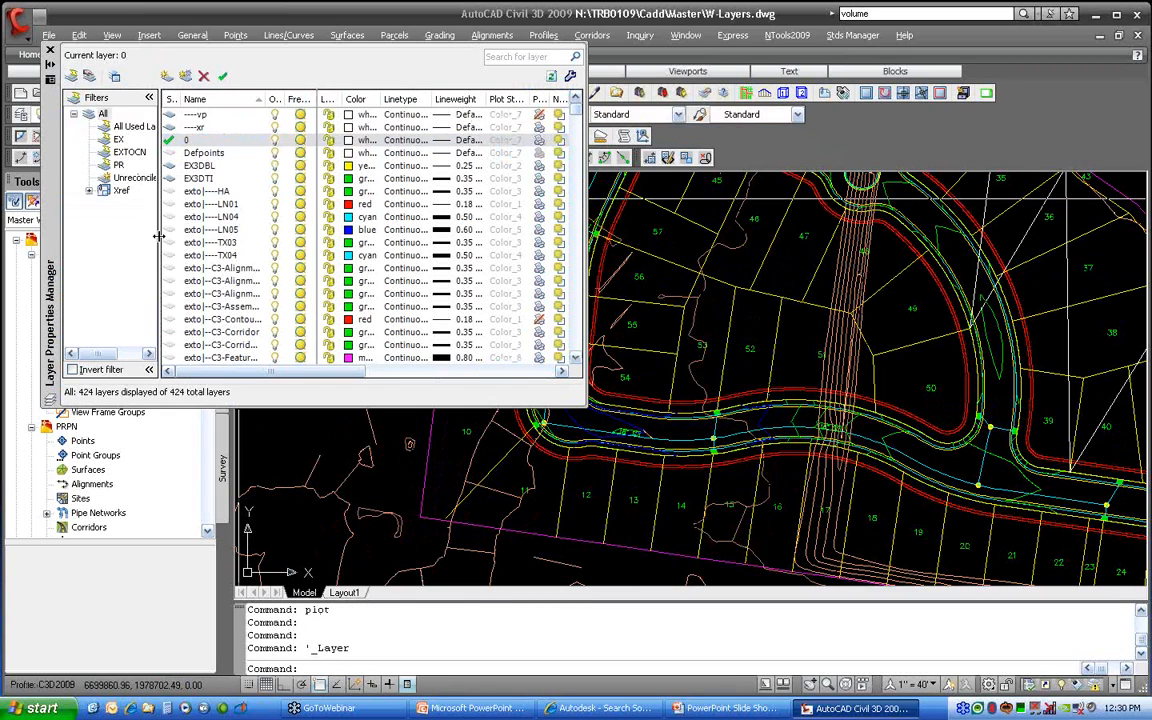
left_click_drag(159, 236, 217, 232)
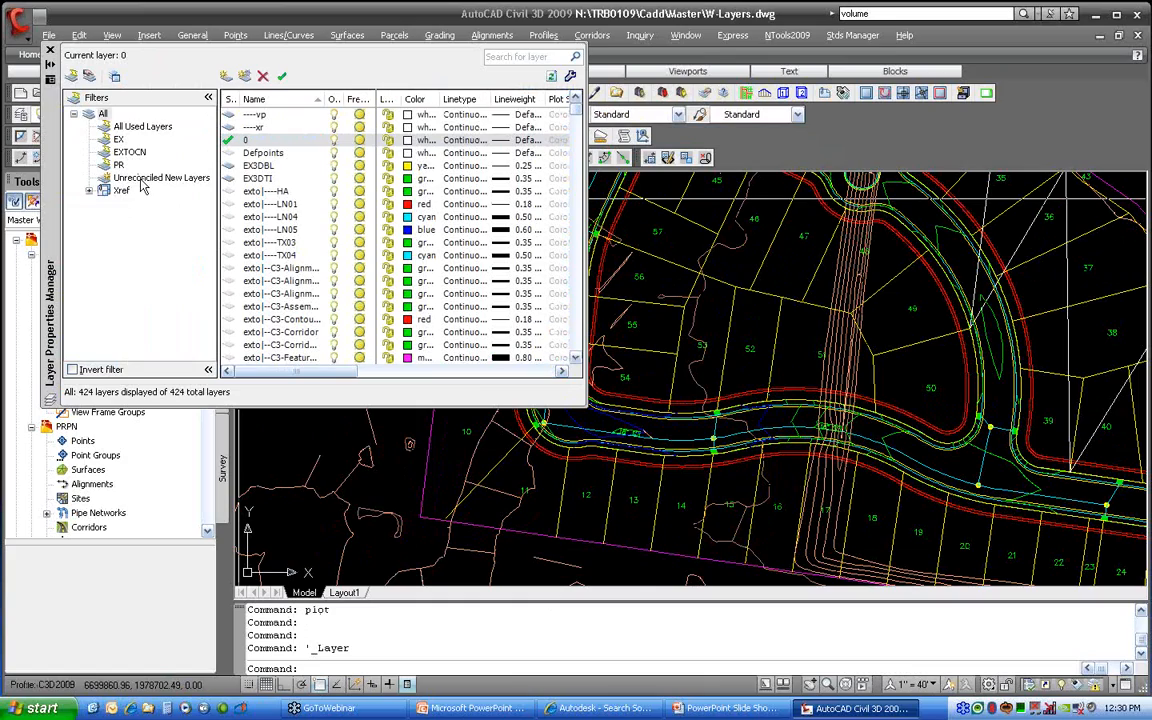
left_click(130, 178)
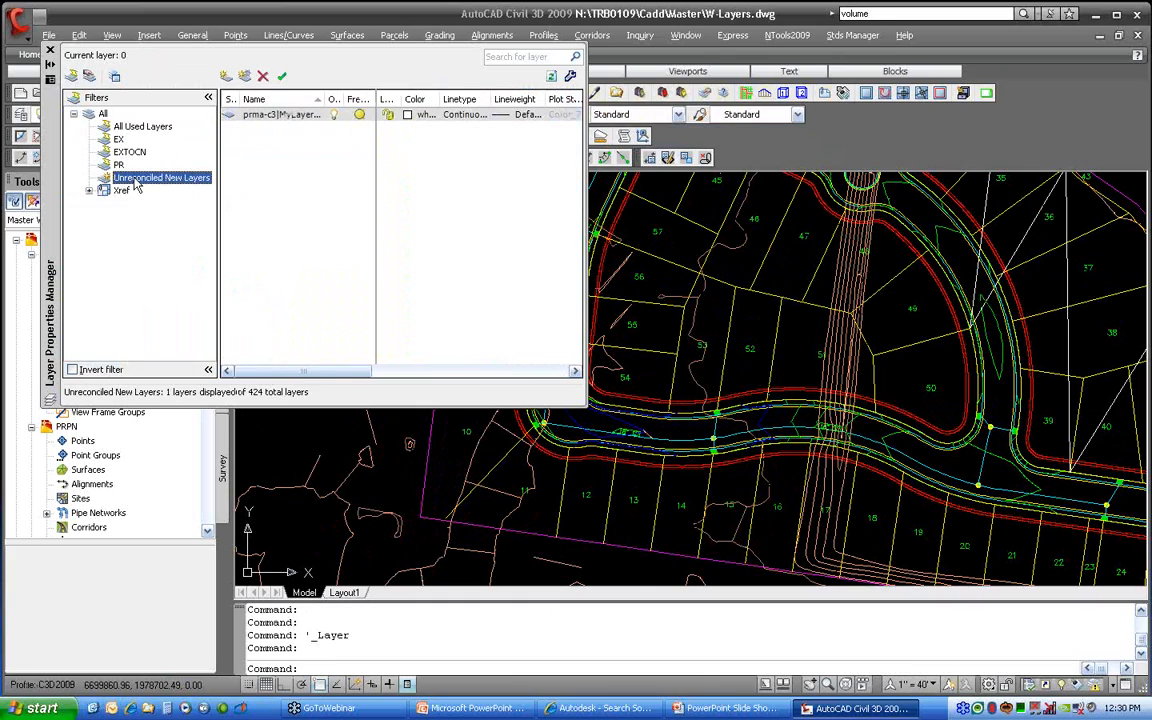
Freeze and reconcile the xref layer prma-c3|MyLayerMarkup, and close the Layer Properties Manager.
left_click(360, 115)
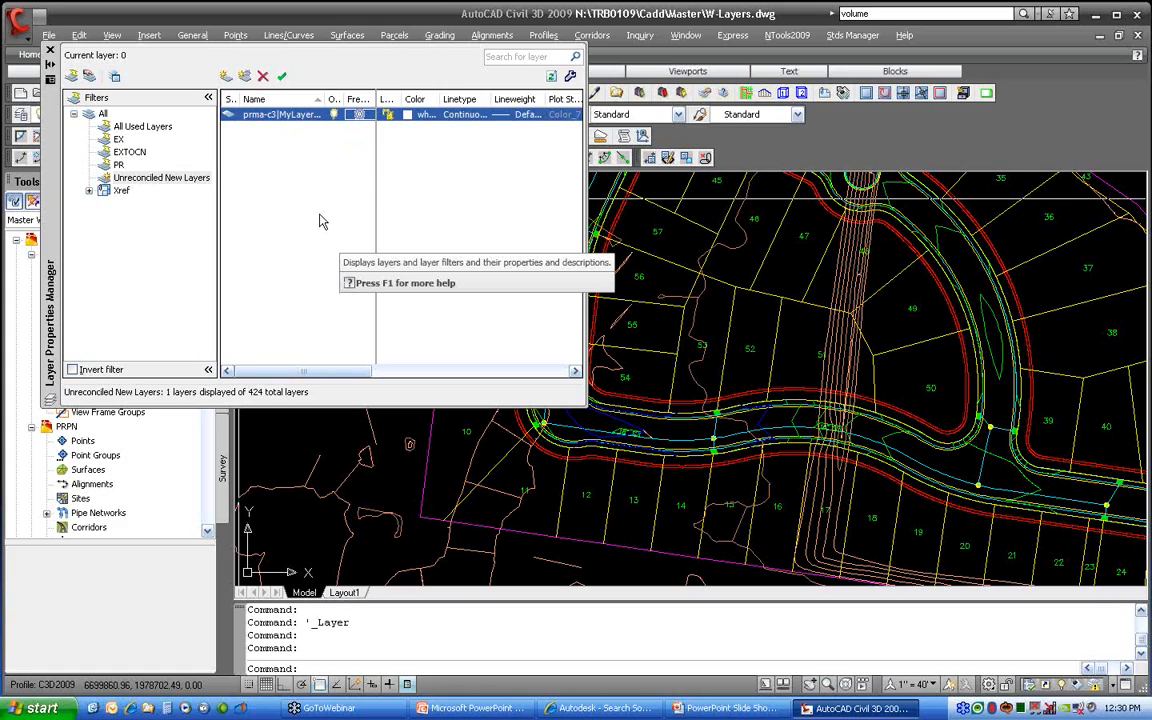
right_click(268, 119)
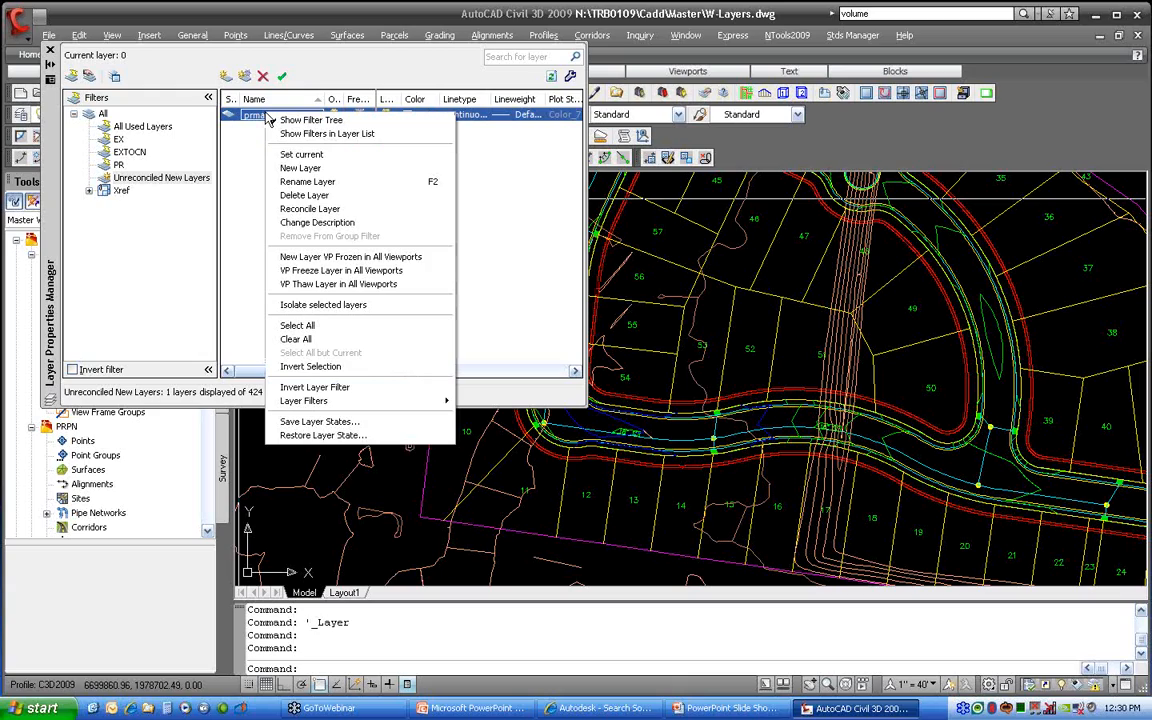
left_click(312, 209)
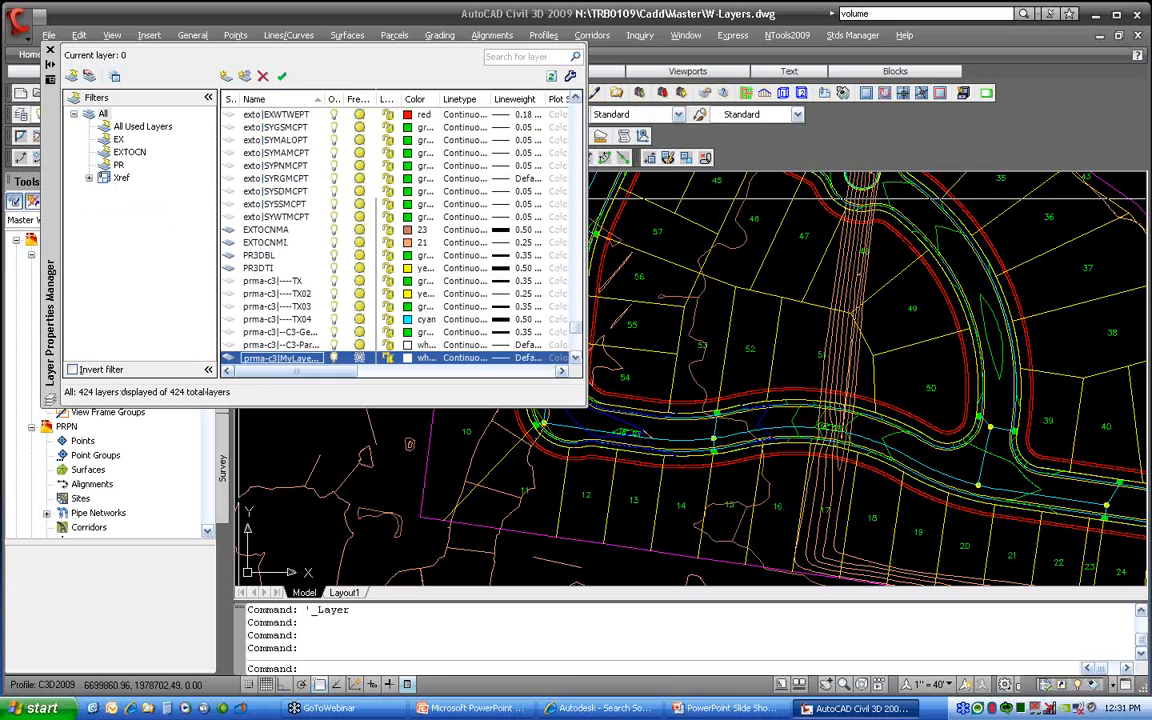
key("Escape")
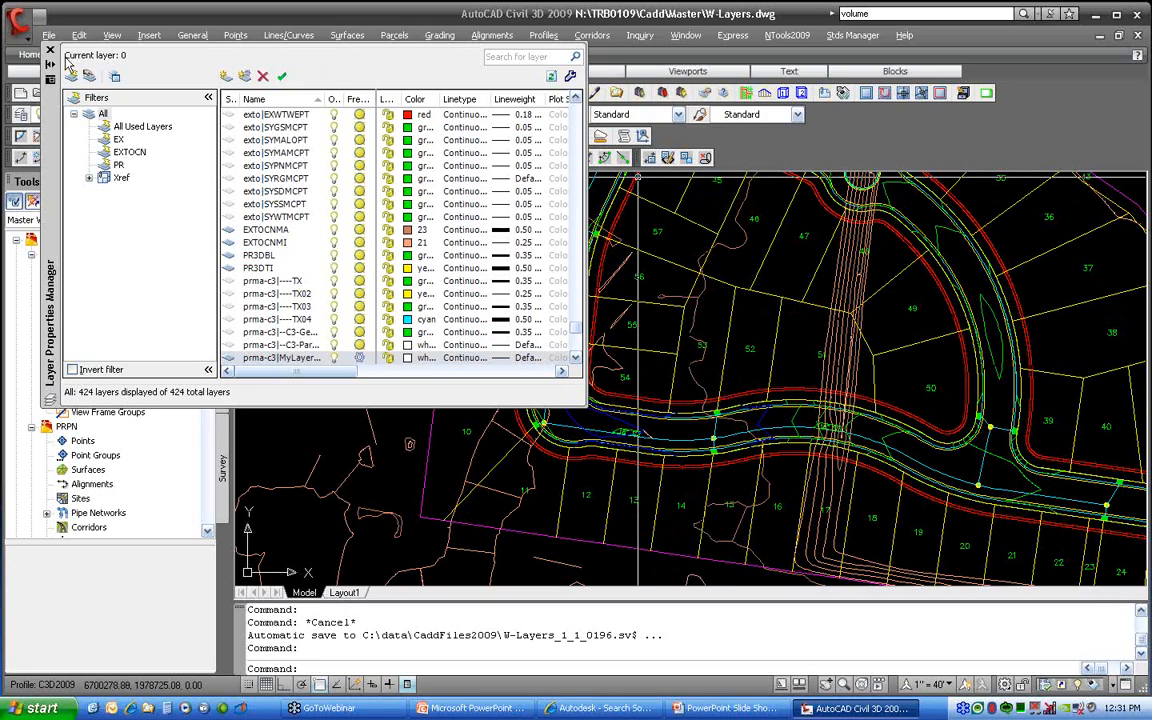
left_click(50, 51)
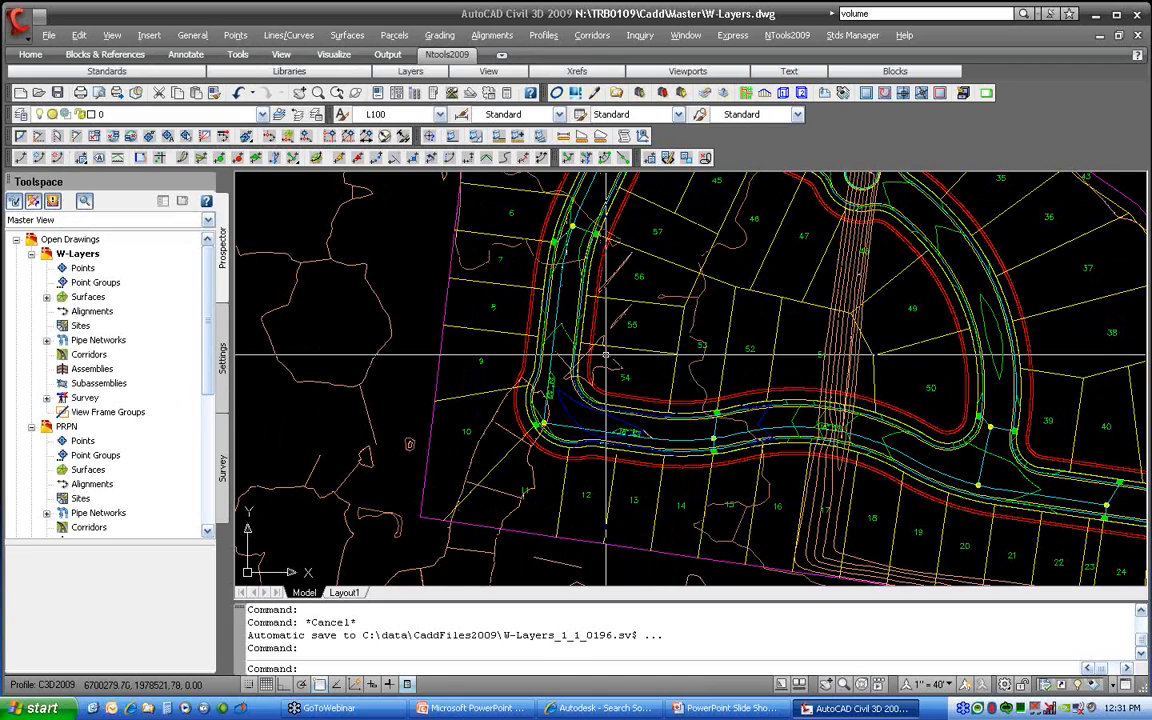
Expand the ribbon to its full size and reveal the additional layer tools with the locked layer fading control.
left_click(502, 56)
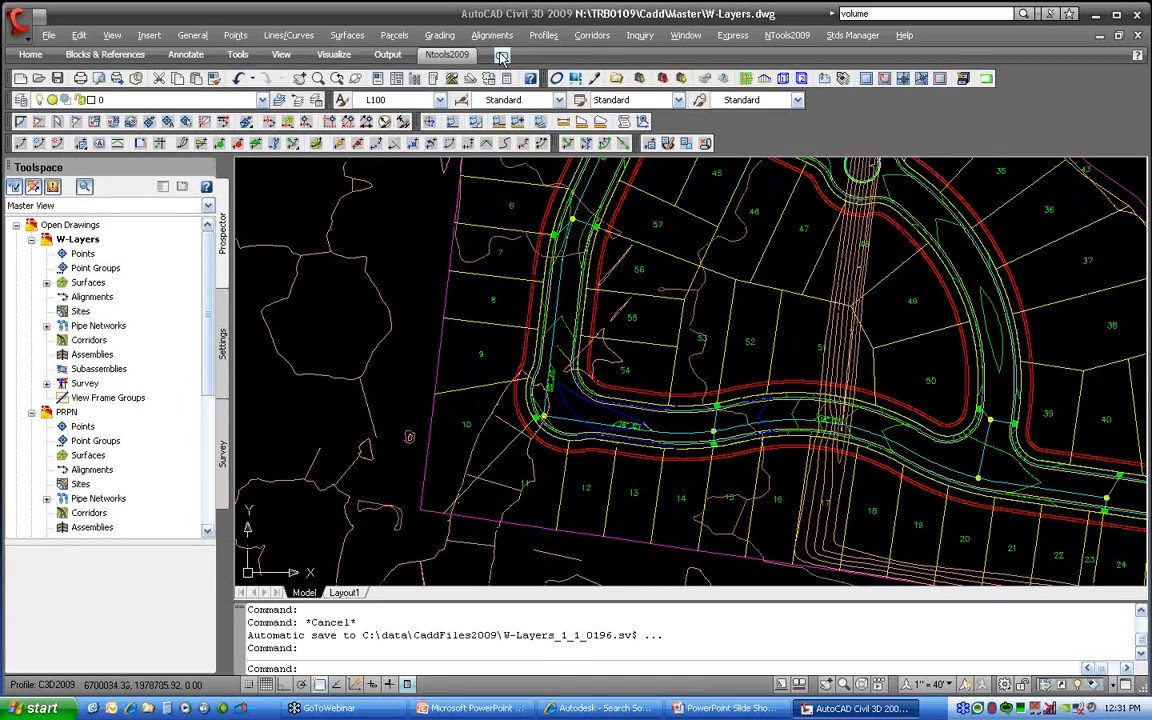
left_click(502, 56)
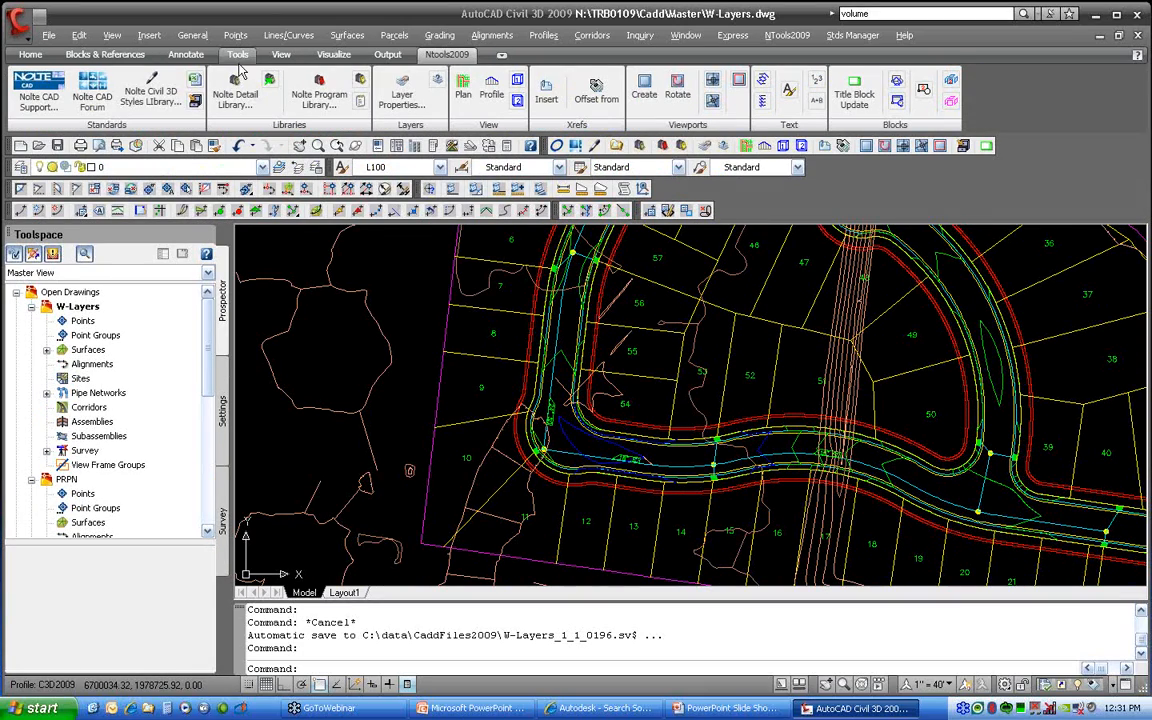
left_click(30, 55)
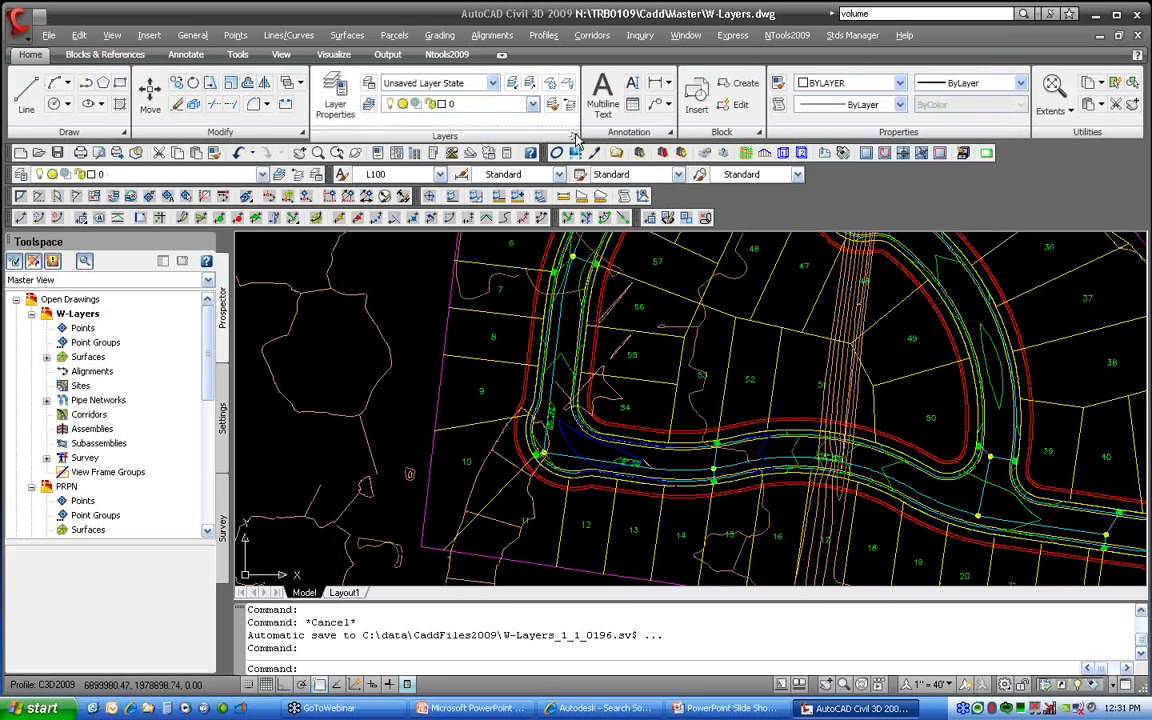
mouse_move(503, 126)
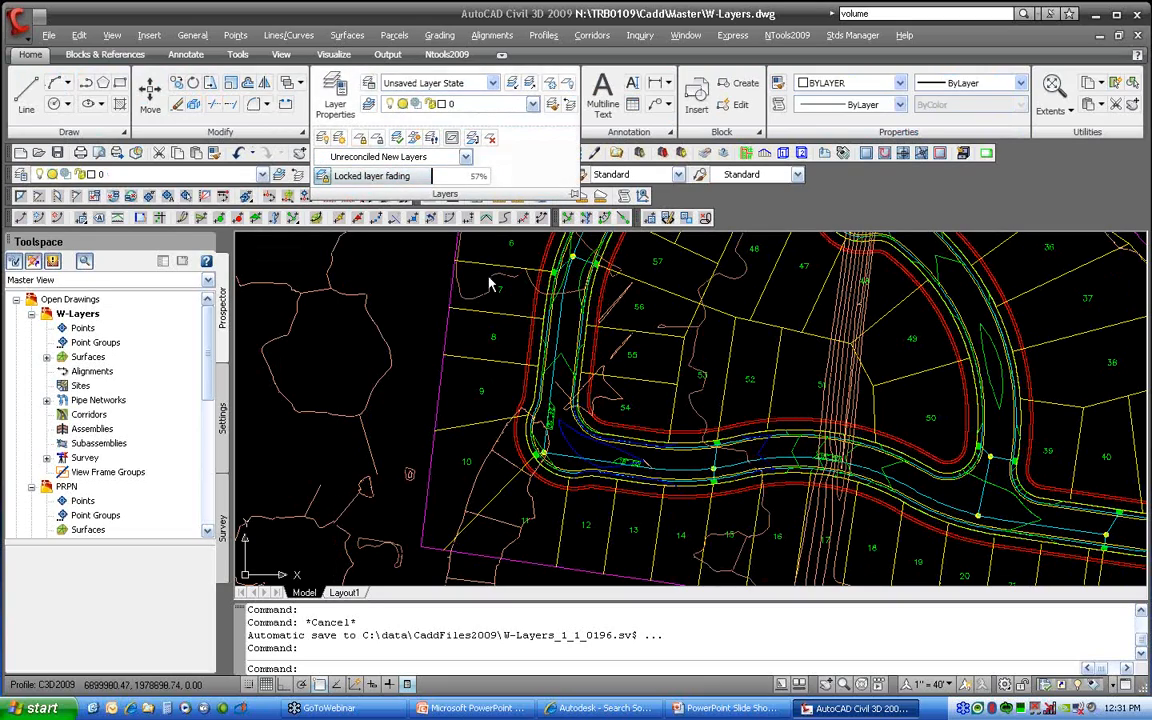
Isolate the layers of the three curb and gutter lines along the road's south edge near the storm drain inlet.
left_click(514, 90)
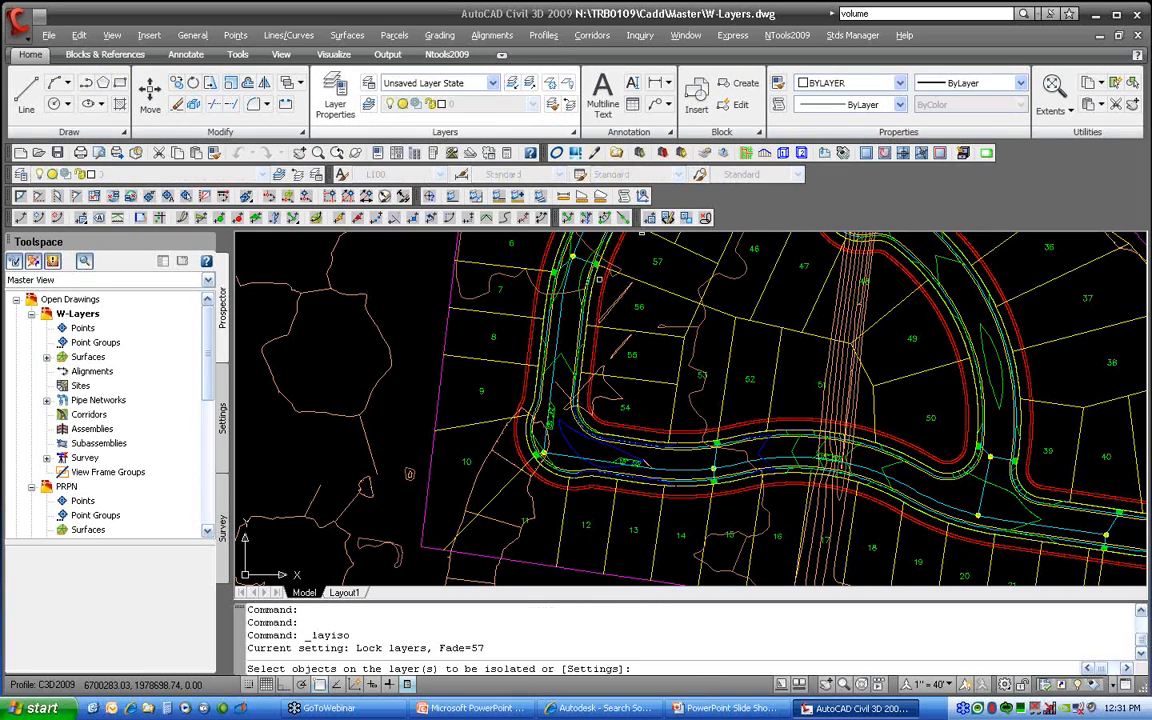
scroll(723, 497, "up", 5)
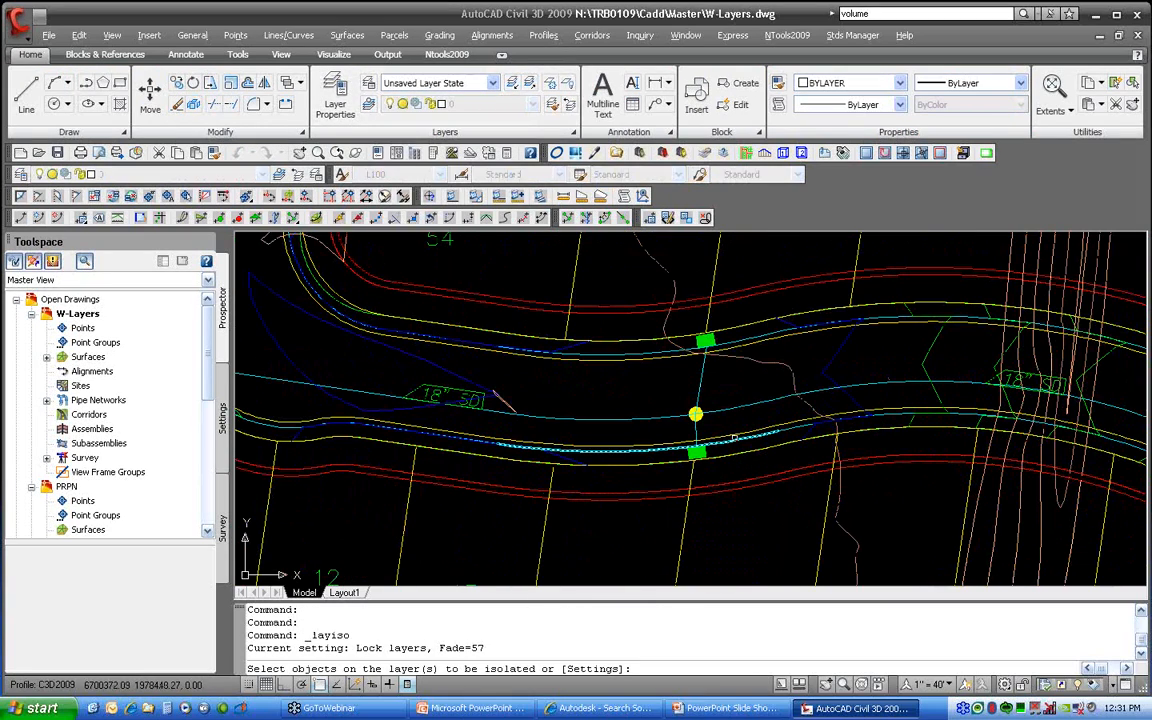
left_click(680, 410)
left_click(733, 439)
left_click(733, 464)
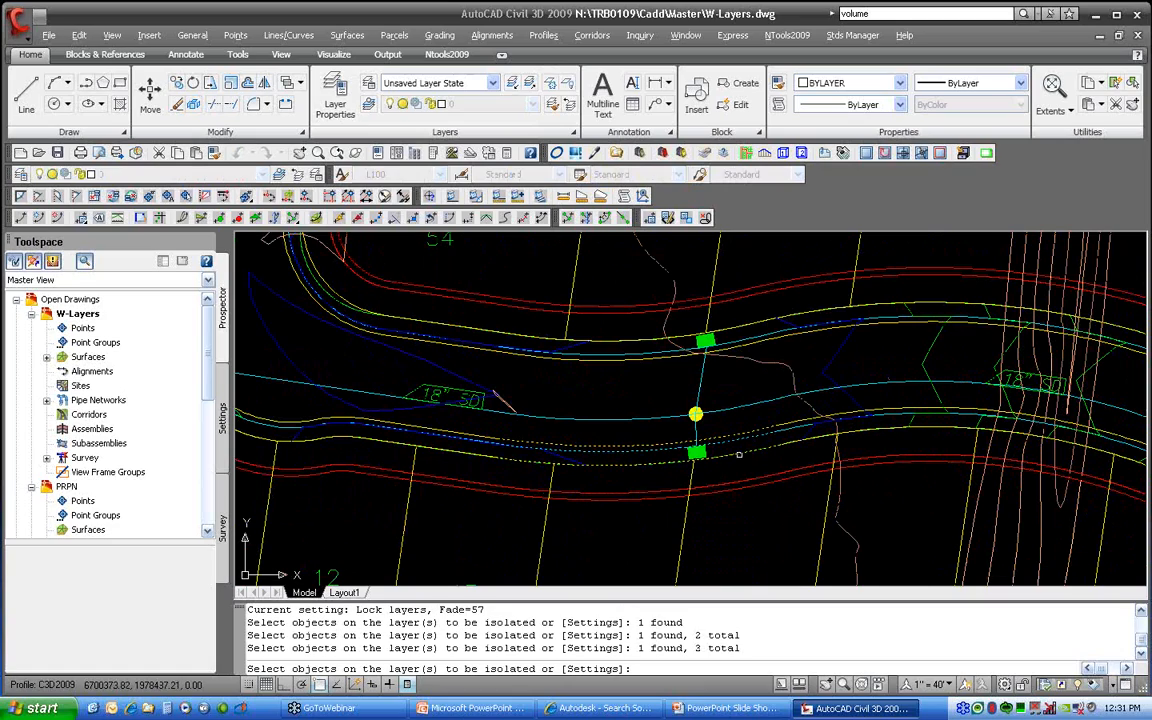
key("Return")
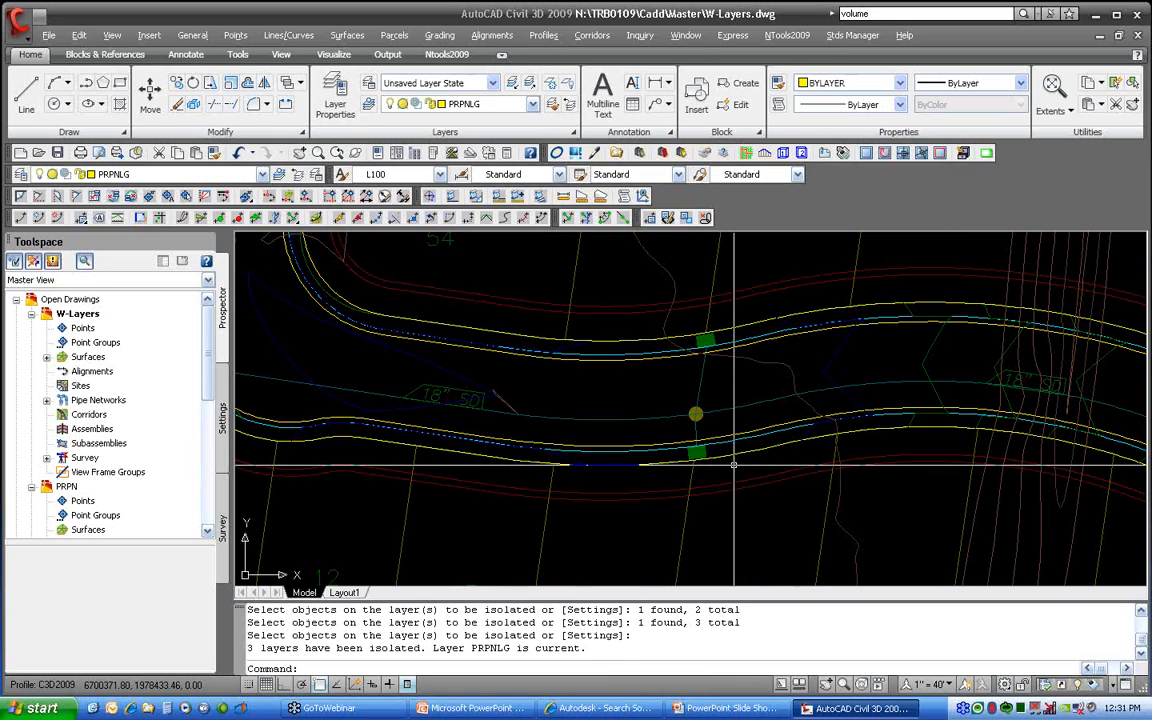
mouse_move(747, 486)
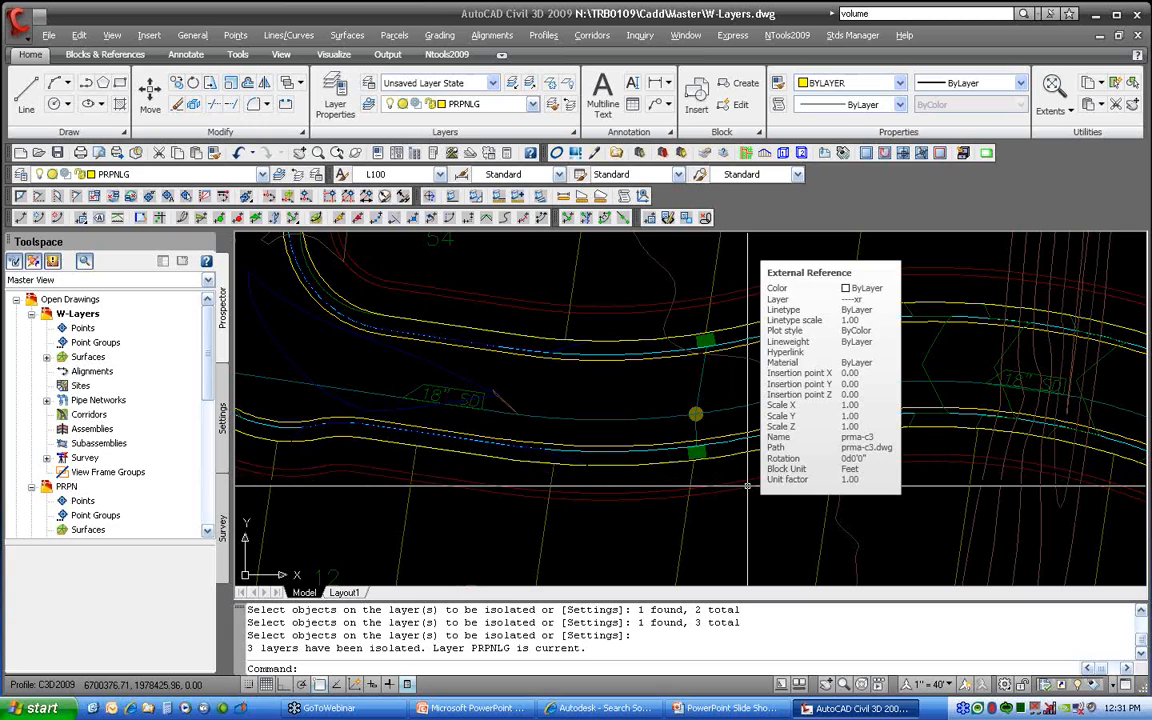
Check the lock status of the isolated and non-isolated layers in the Layer Properties Manager, and close it.
scroll(740, 479, "down", 2)
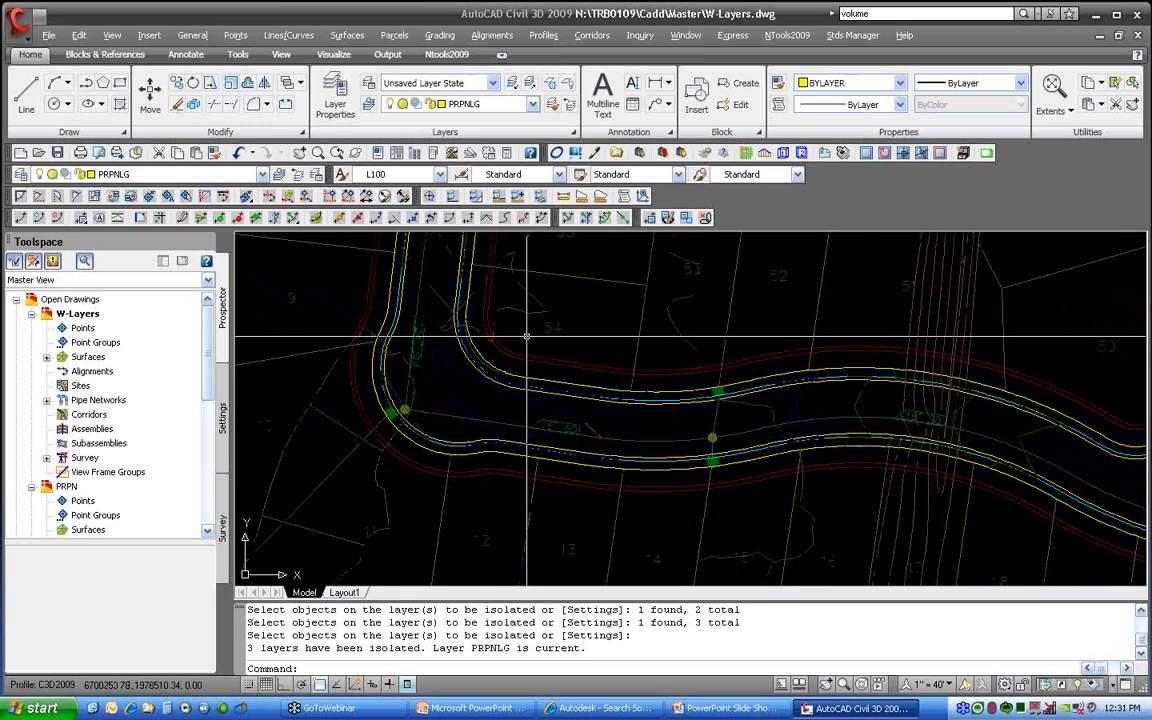
left_click(19, 174)
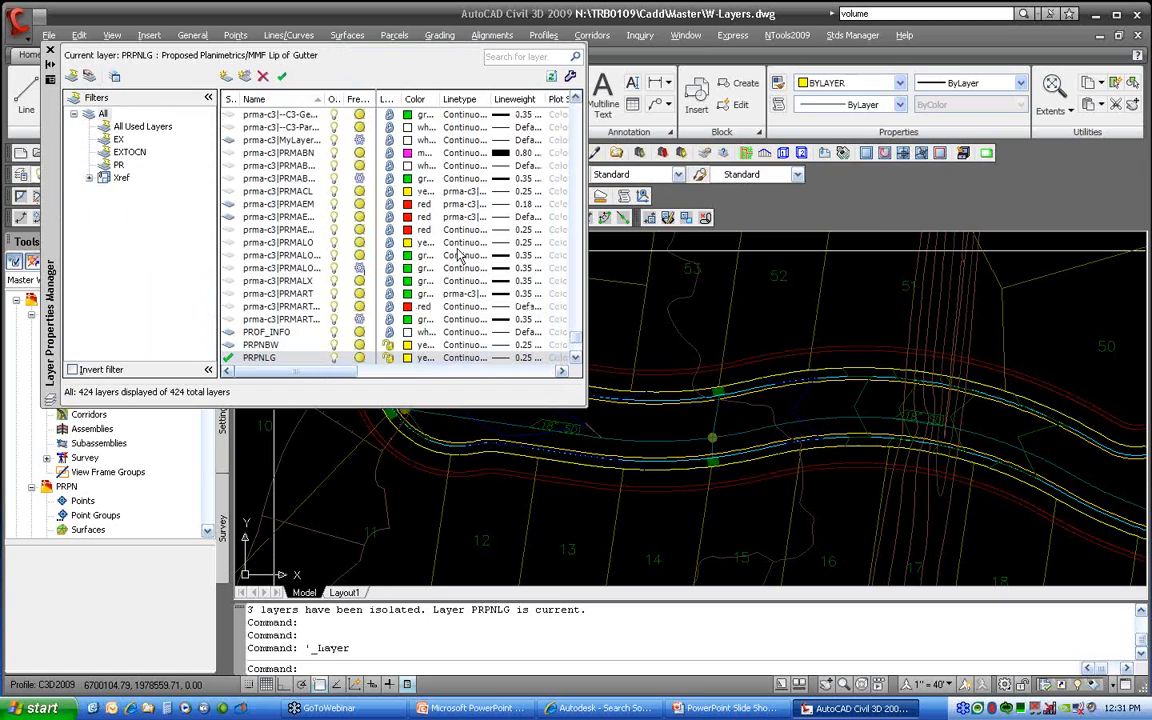
left_click(49, 50)
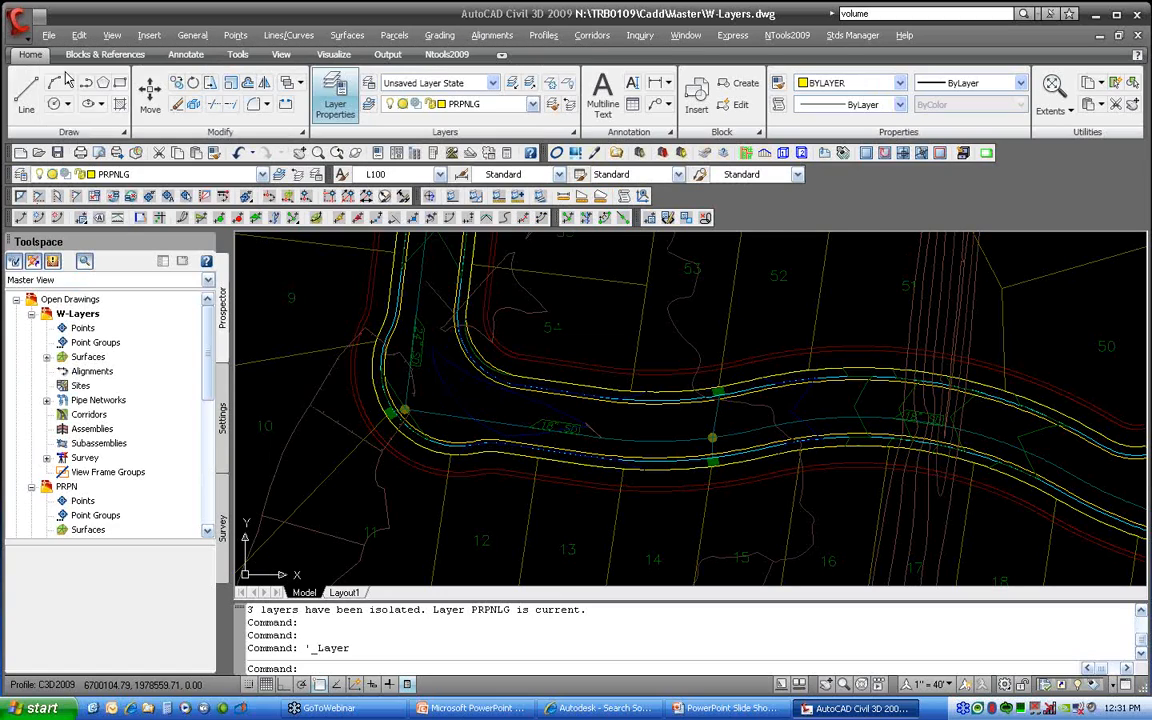
Raise the locked layer fading to 82 percent, and reduce it to 74 percent.
left_click(518, 129)
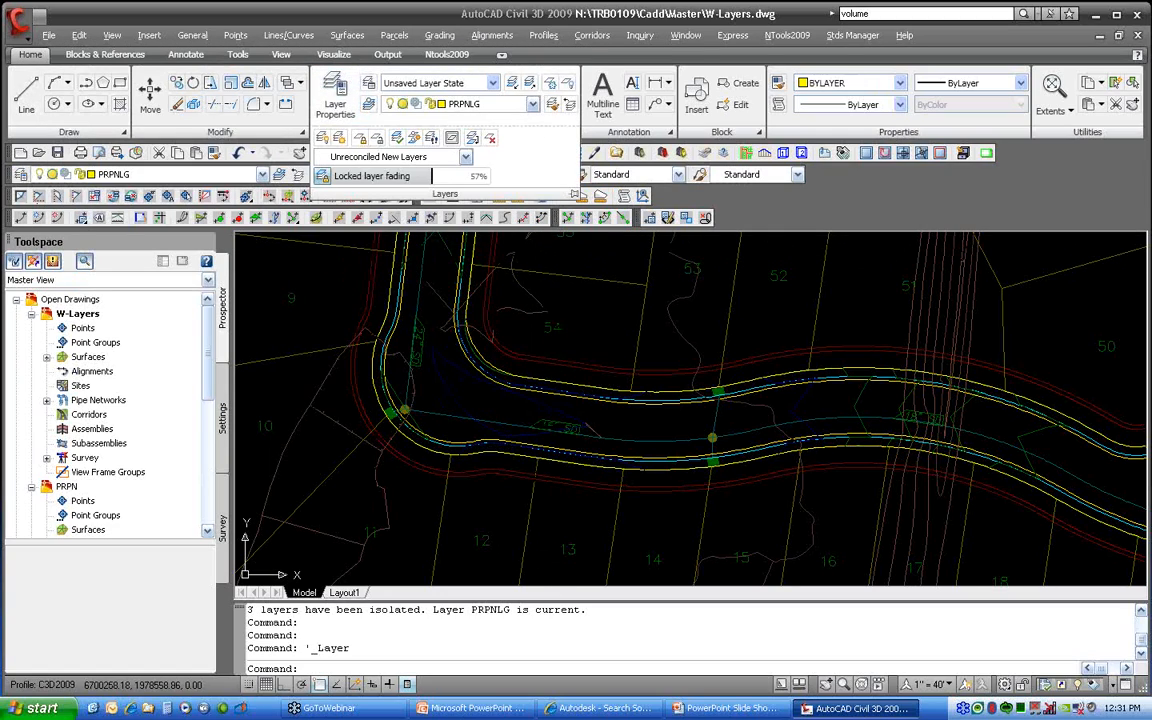
left_click_drag(431, 175, 480, 176)
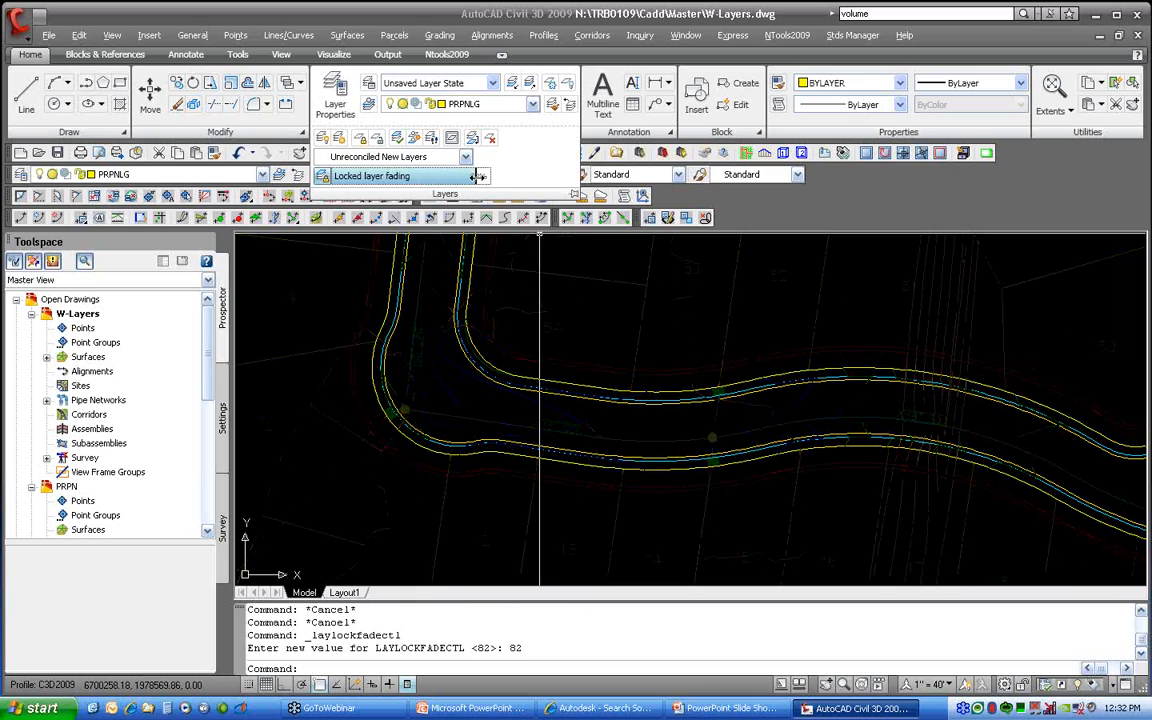
left_click_drag(476, 176, 460, 177)
left_click(610, 290)
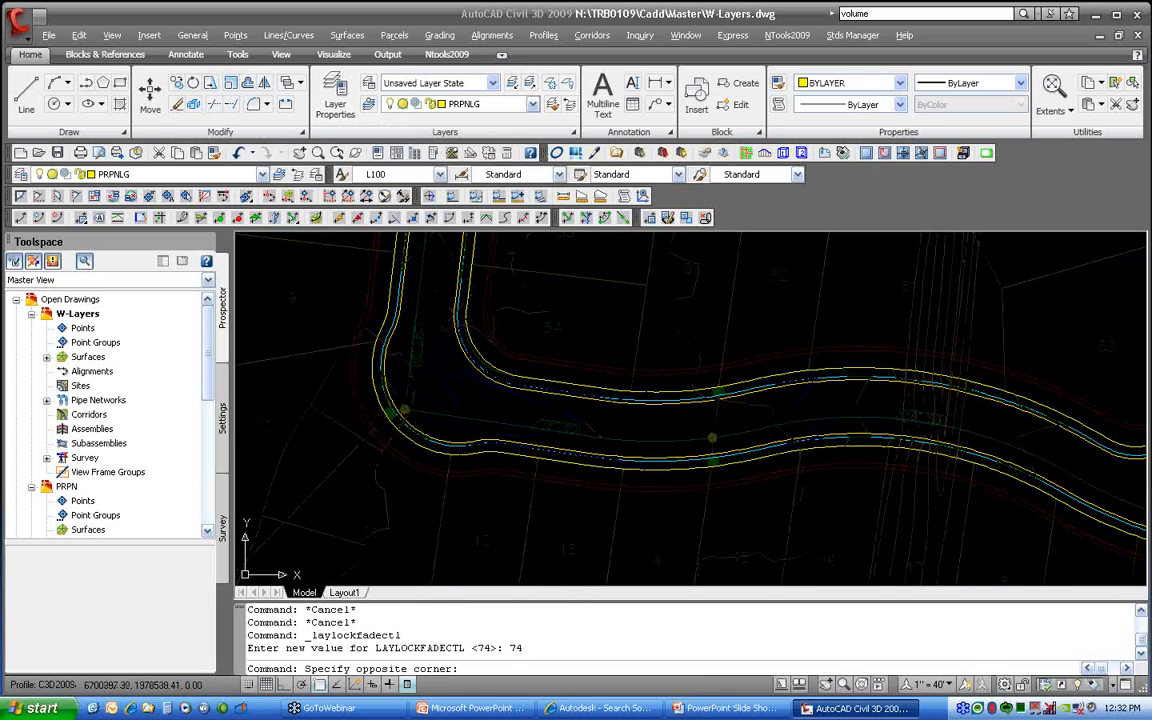
scroll(616, 300, "down", 2)
middle_click_drag(616, 302, 563, 424)
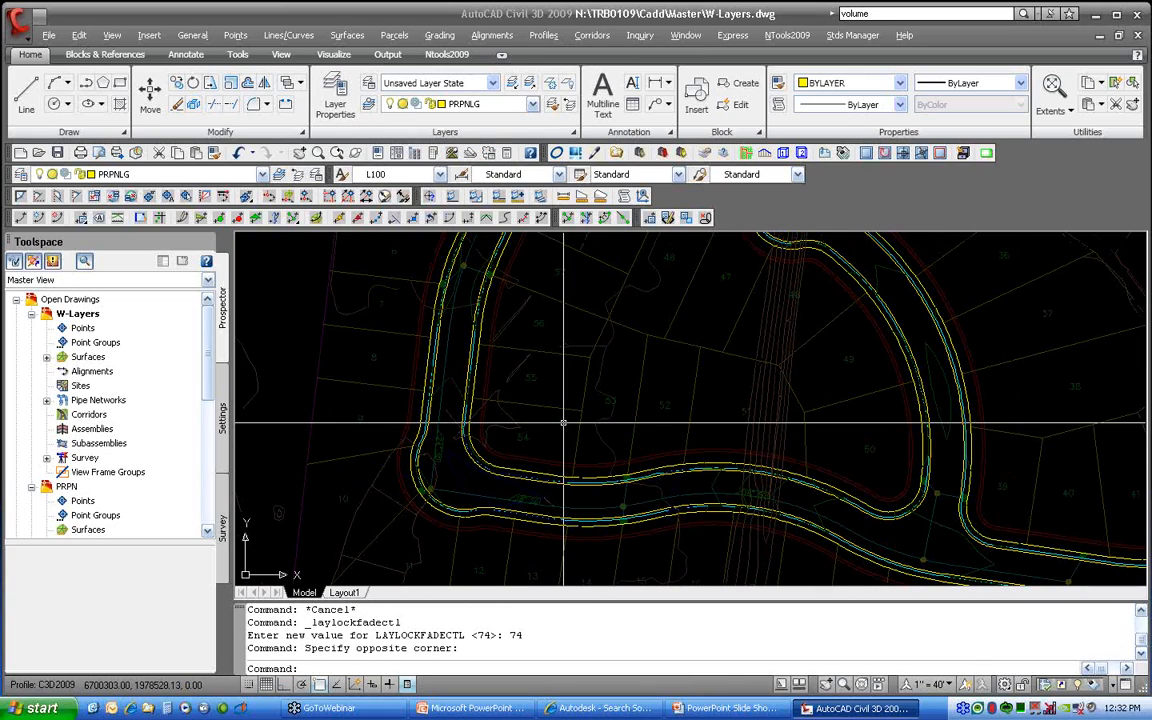
type("pl")
key("Return")
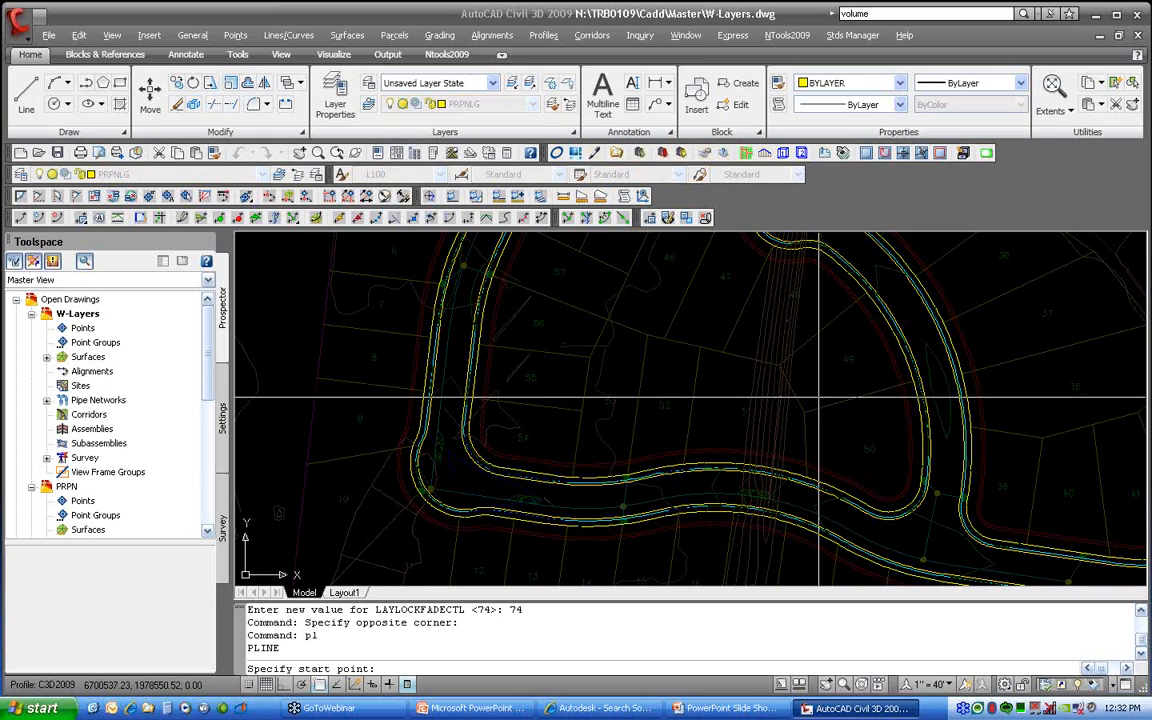
key("Escape")
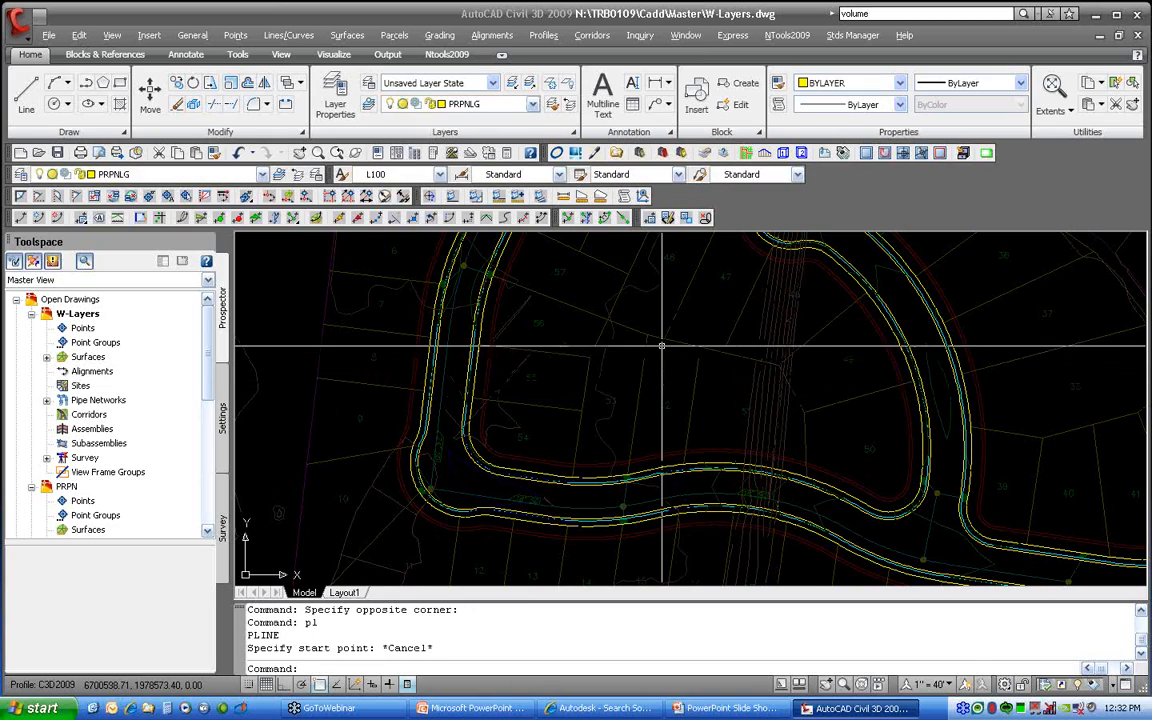
Unisolate the layers to restore the drawing's layer states from before the isolation.
left_click(531, 84)
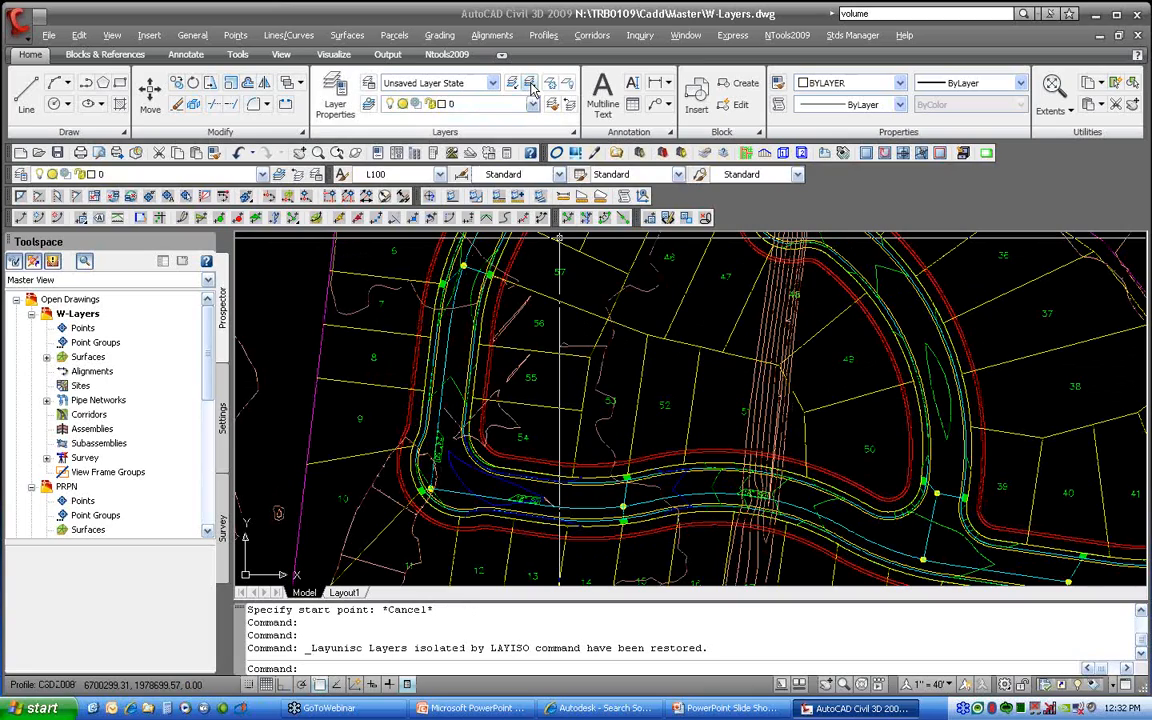
scroll(615, 410, "down", 5)
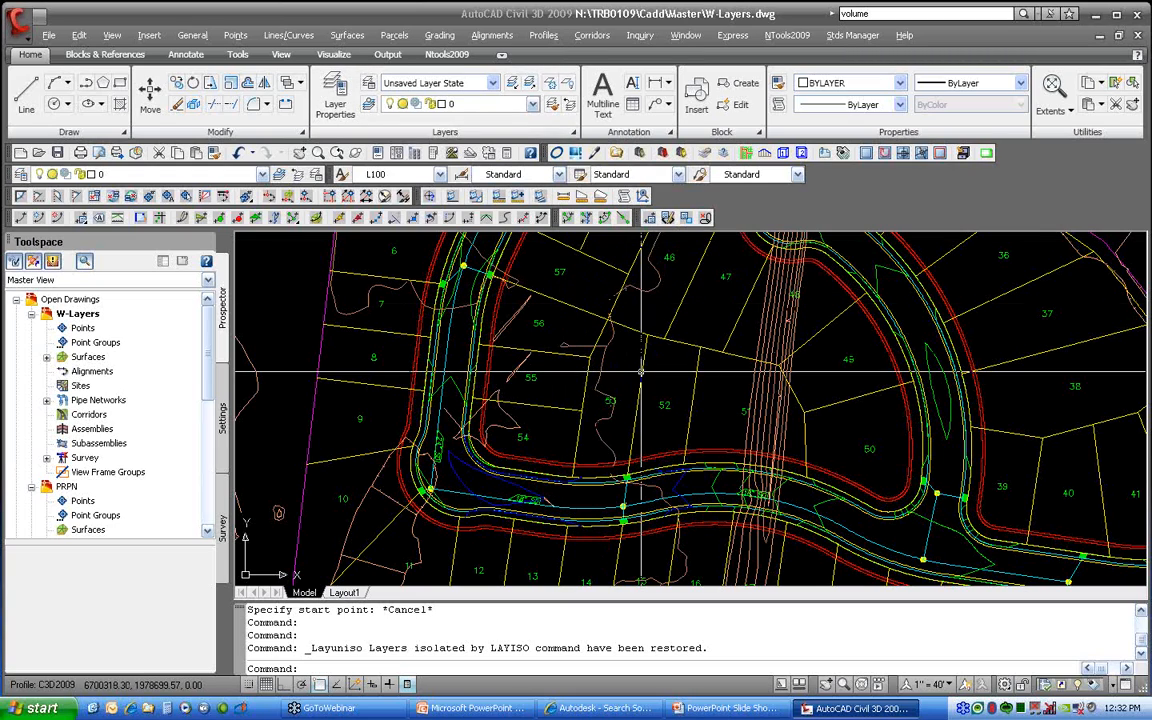
middle_click_drag(615, 409, 621, 404)
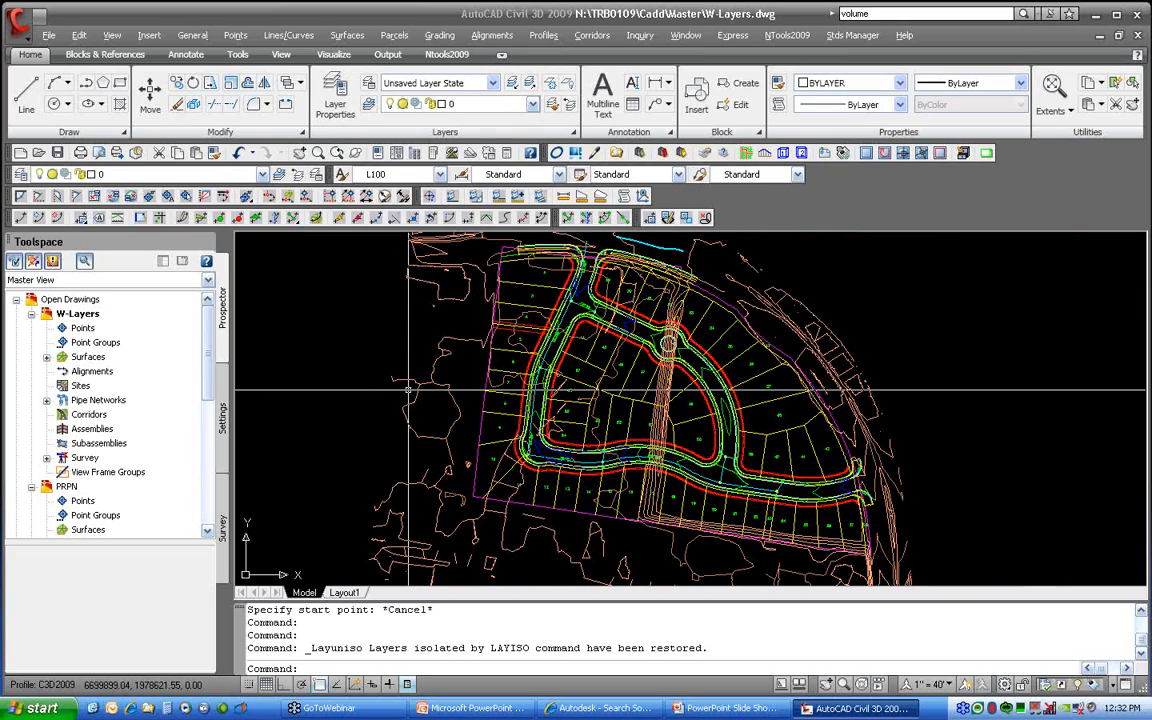
Start XCLIP on the brown existing-features xref with a new boundary, inverting the clip to hide objects inside the boundary.
type("xclip")
key("Return")
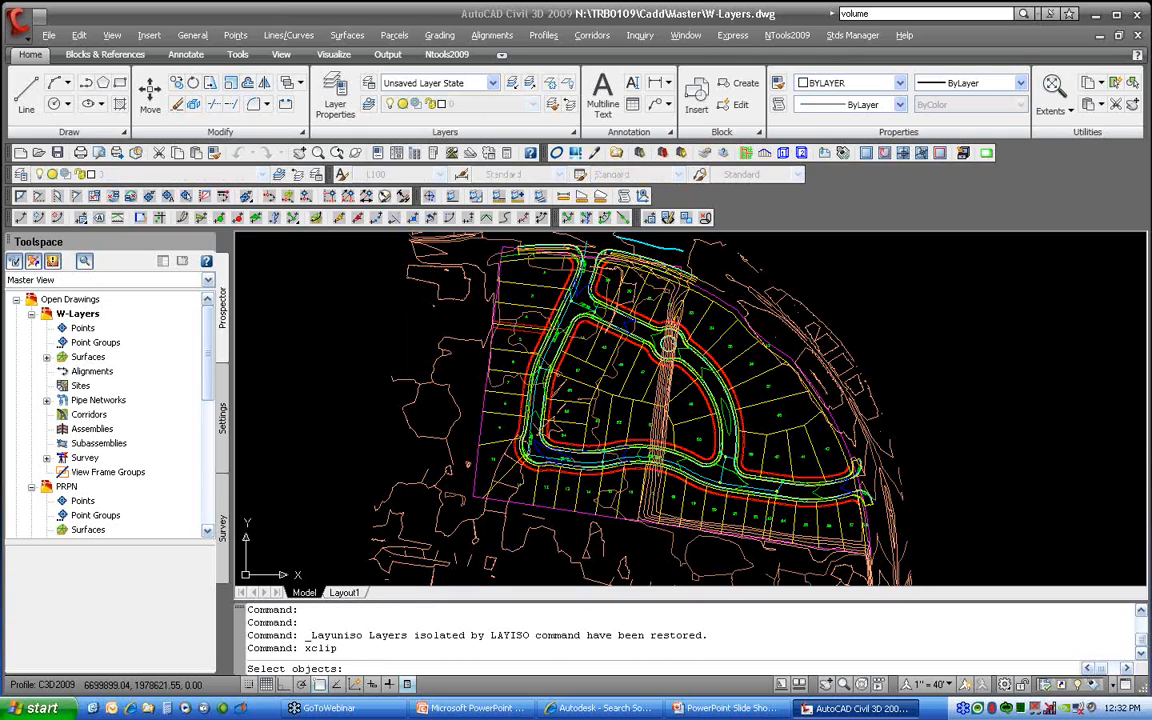
left_click(396, 347)
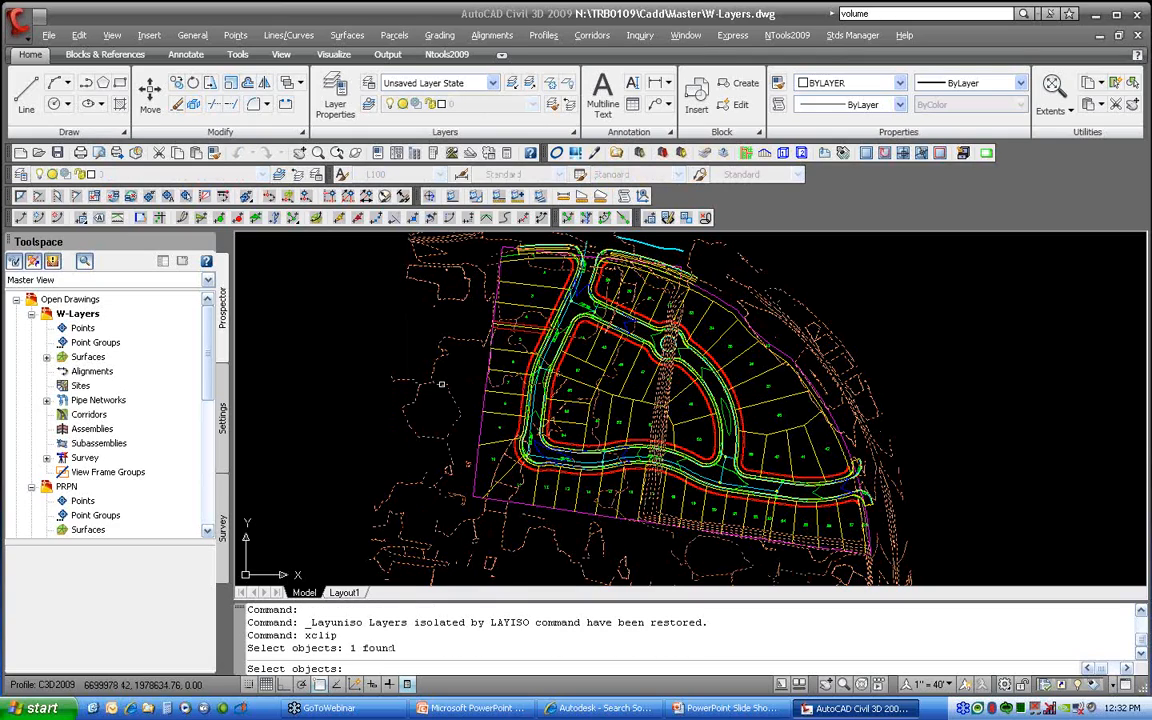
key("Return")
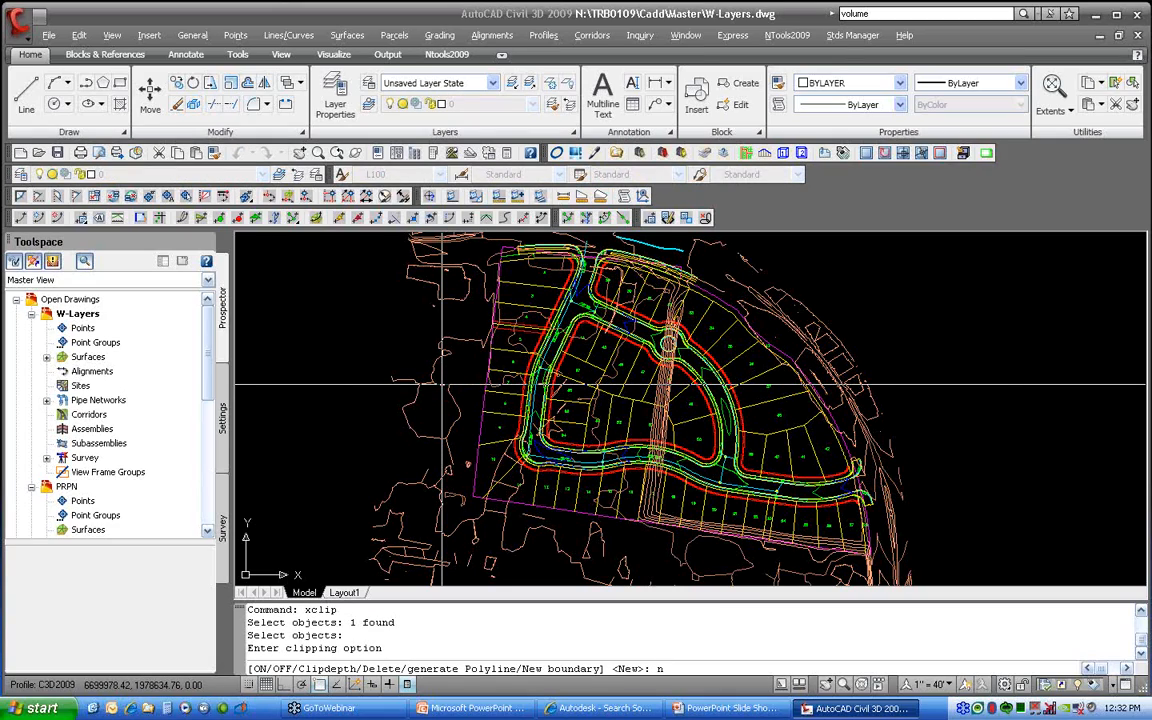
type("n")
key("Return")
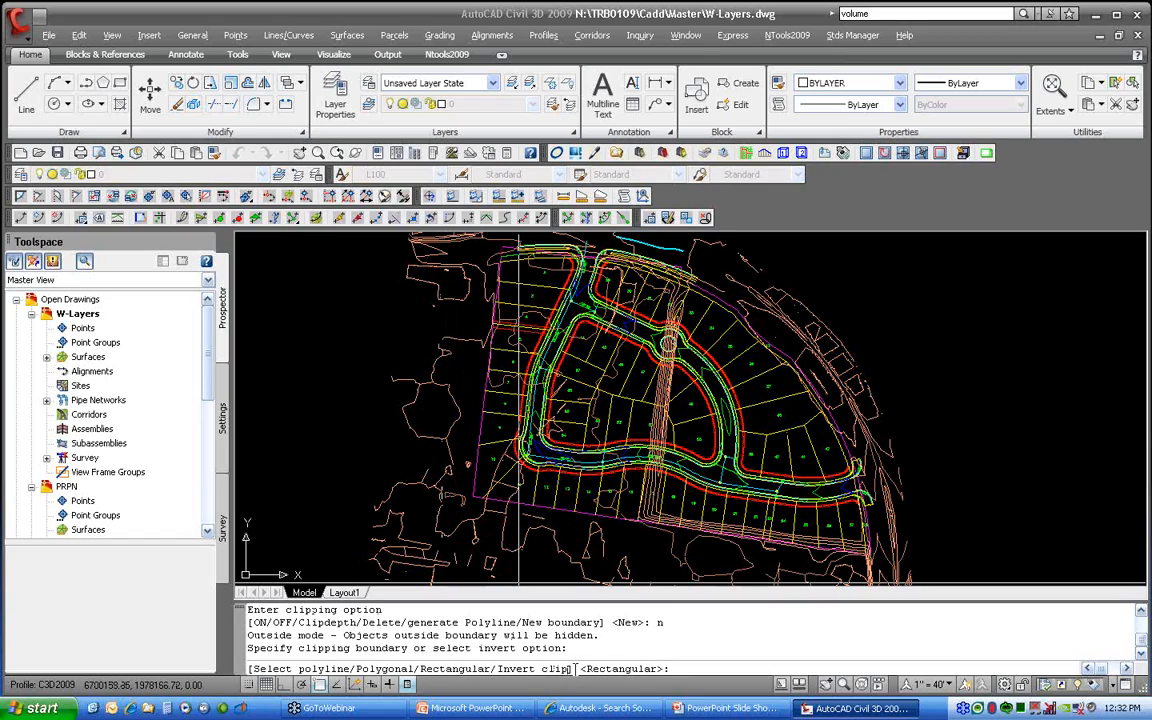
type("i")
key("Return")
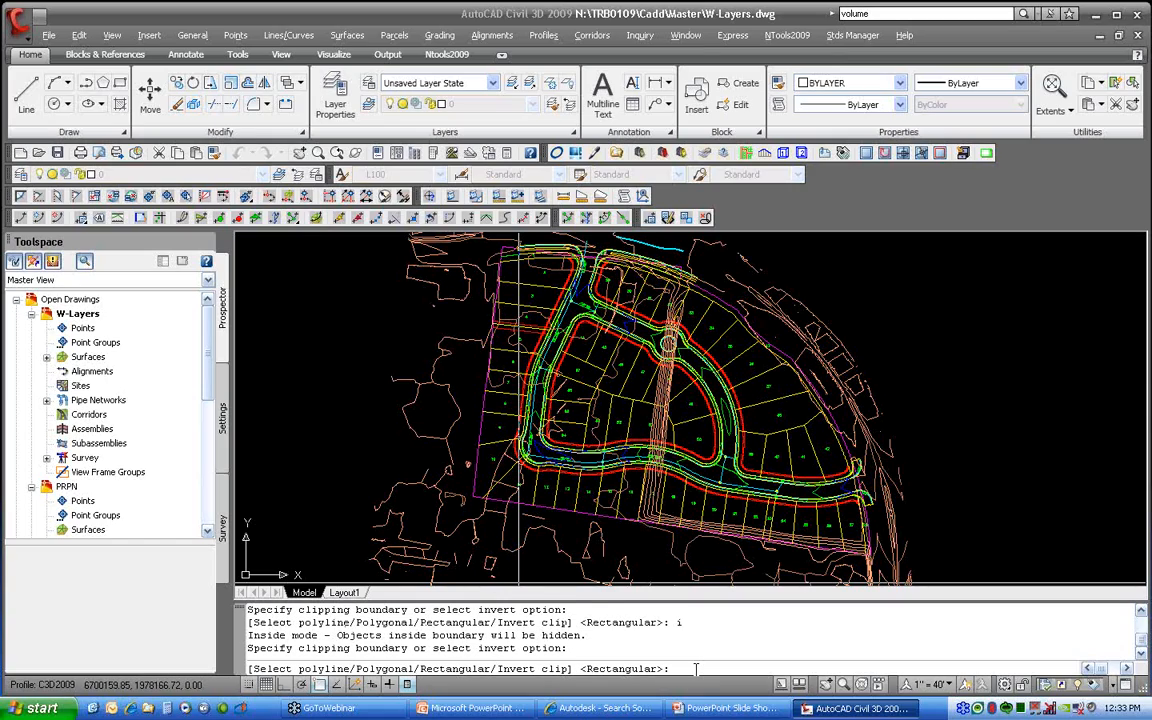
Define a polygonal clip boundary roughly along the magenta subdivision outline with object snap off, and apply the clip.
type("p")
key("Return")
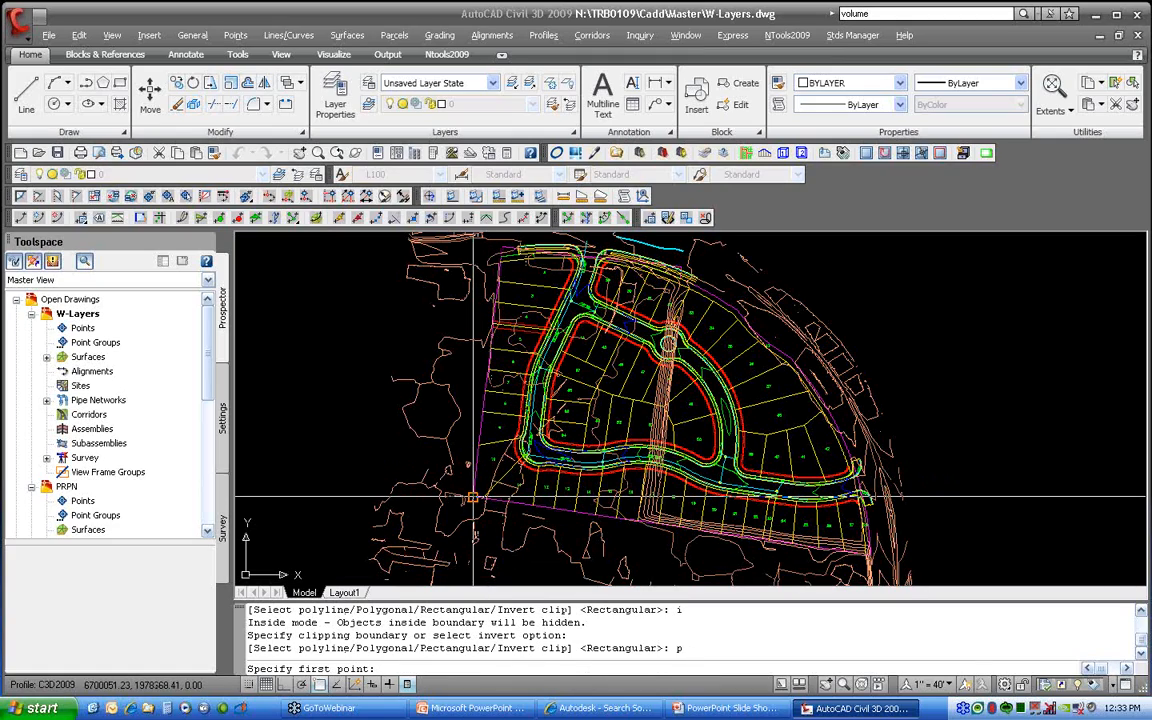
key("F3")
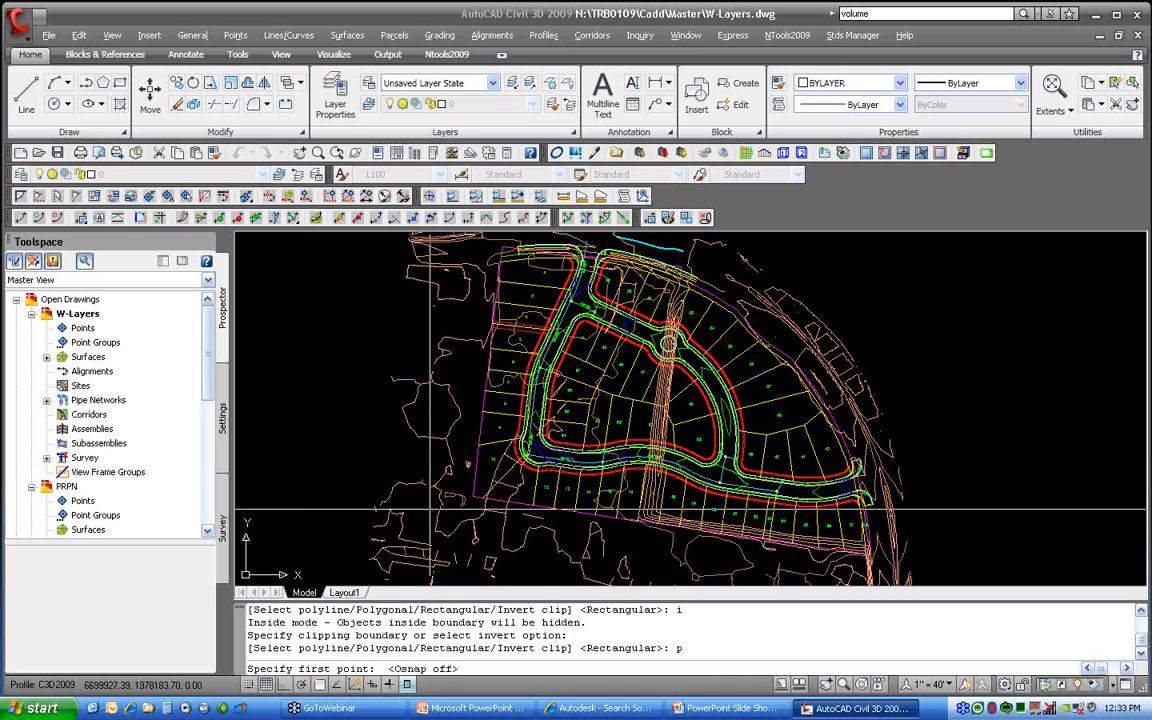
left_click(473, 497)
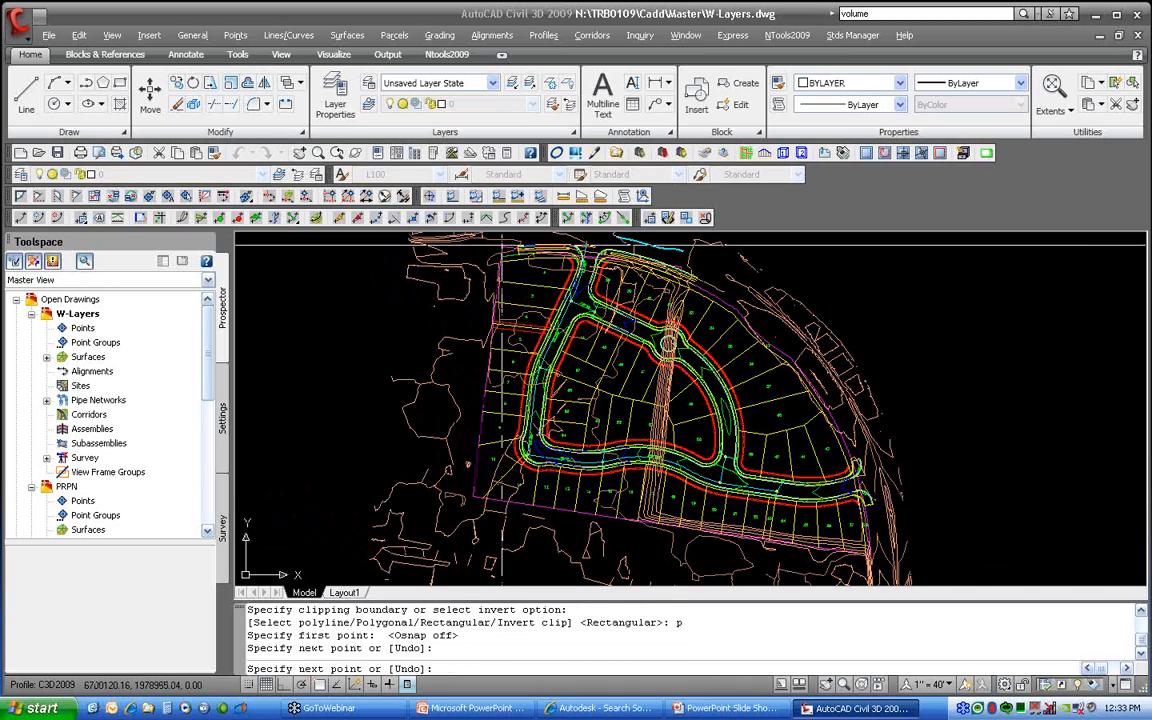
left_click(497, 253)
left_click(735, 278)
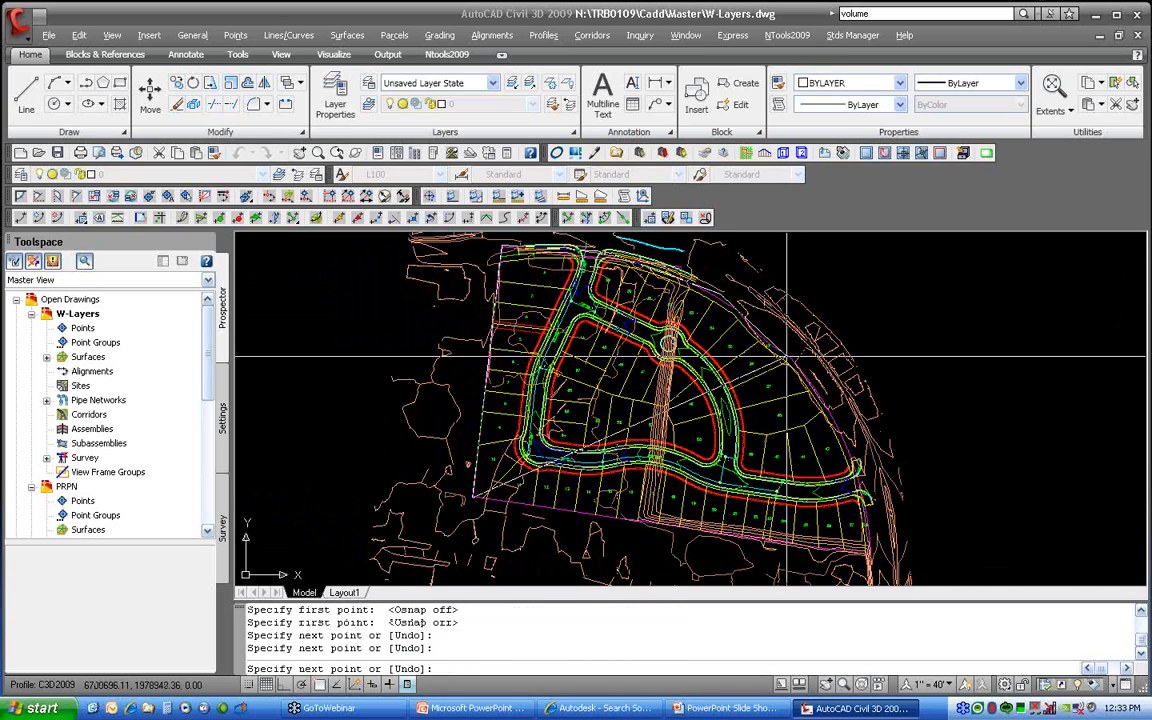
left_click(851, 444)
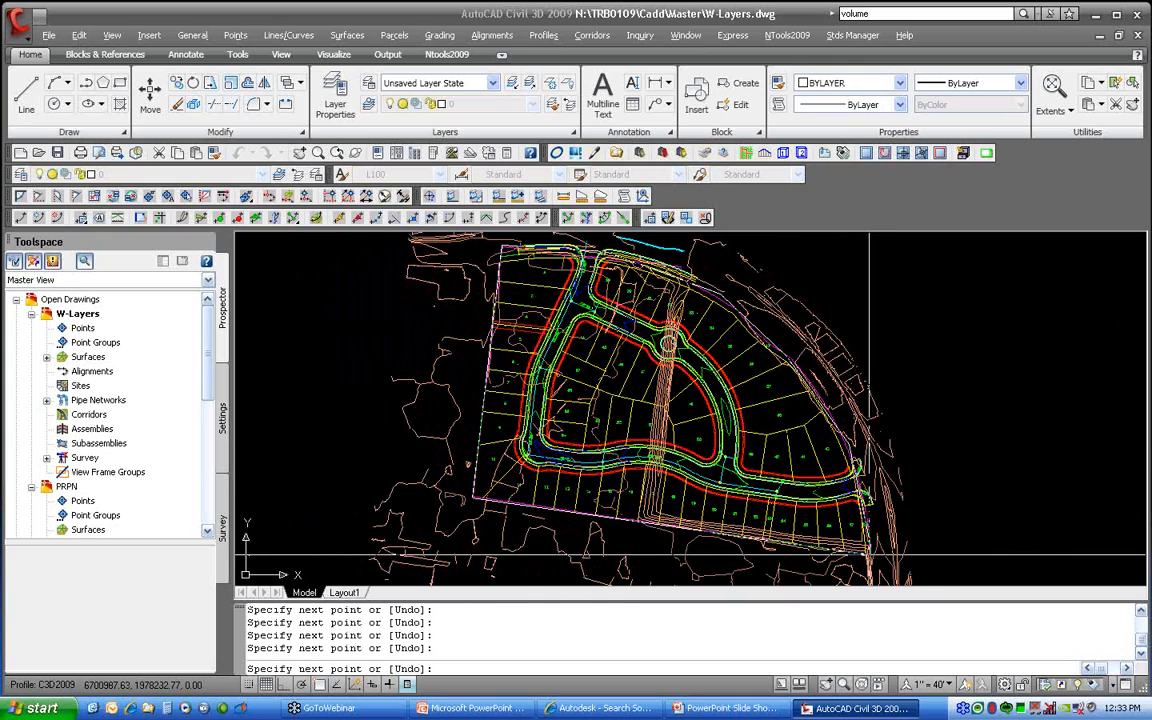
key("Return")
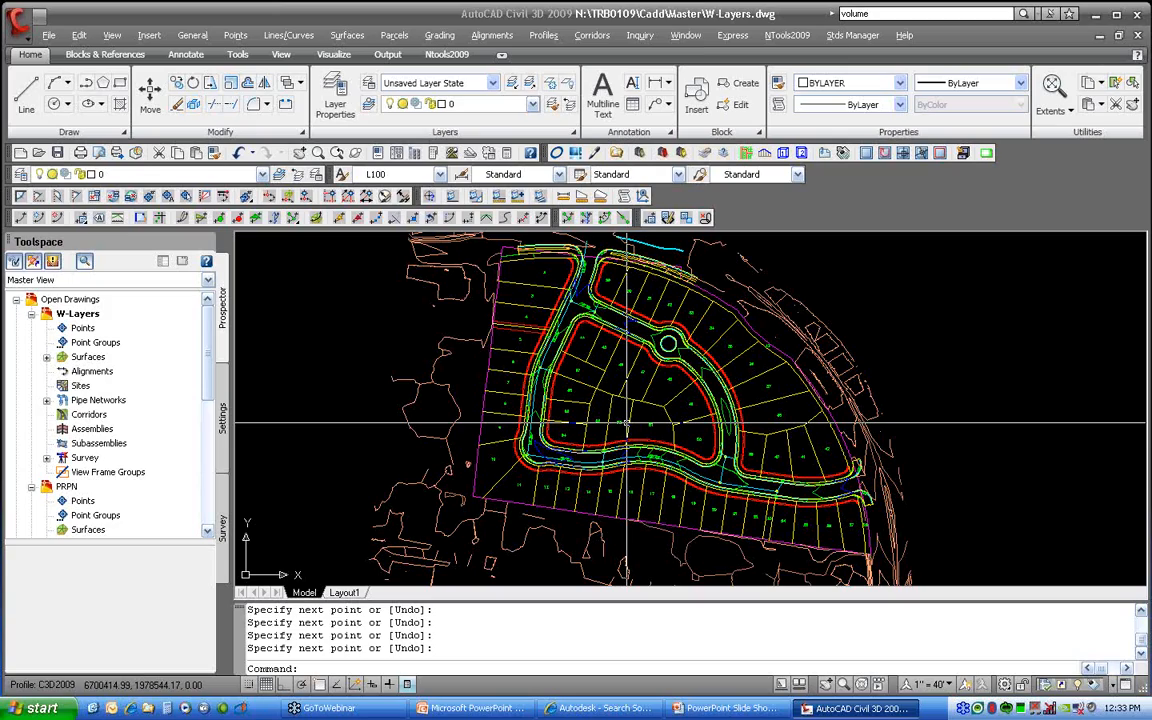